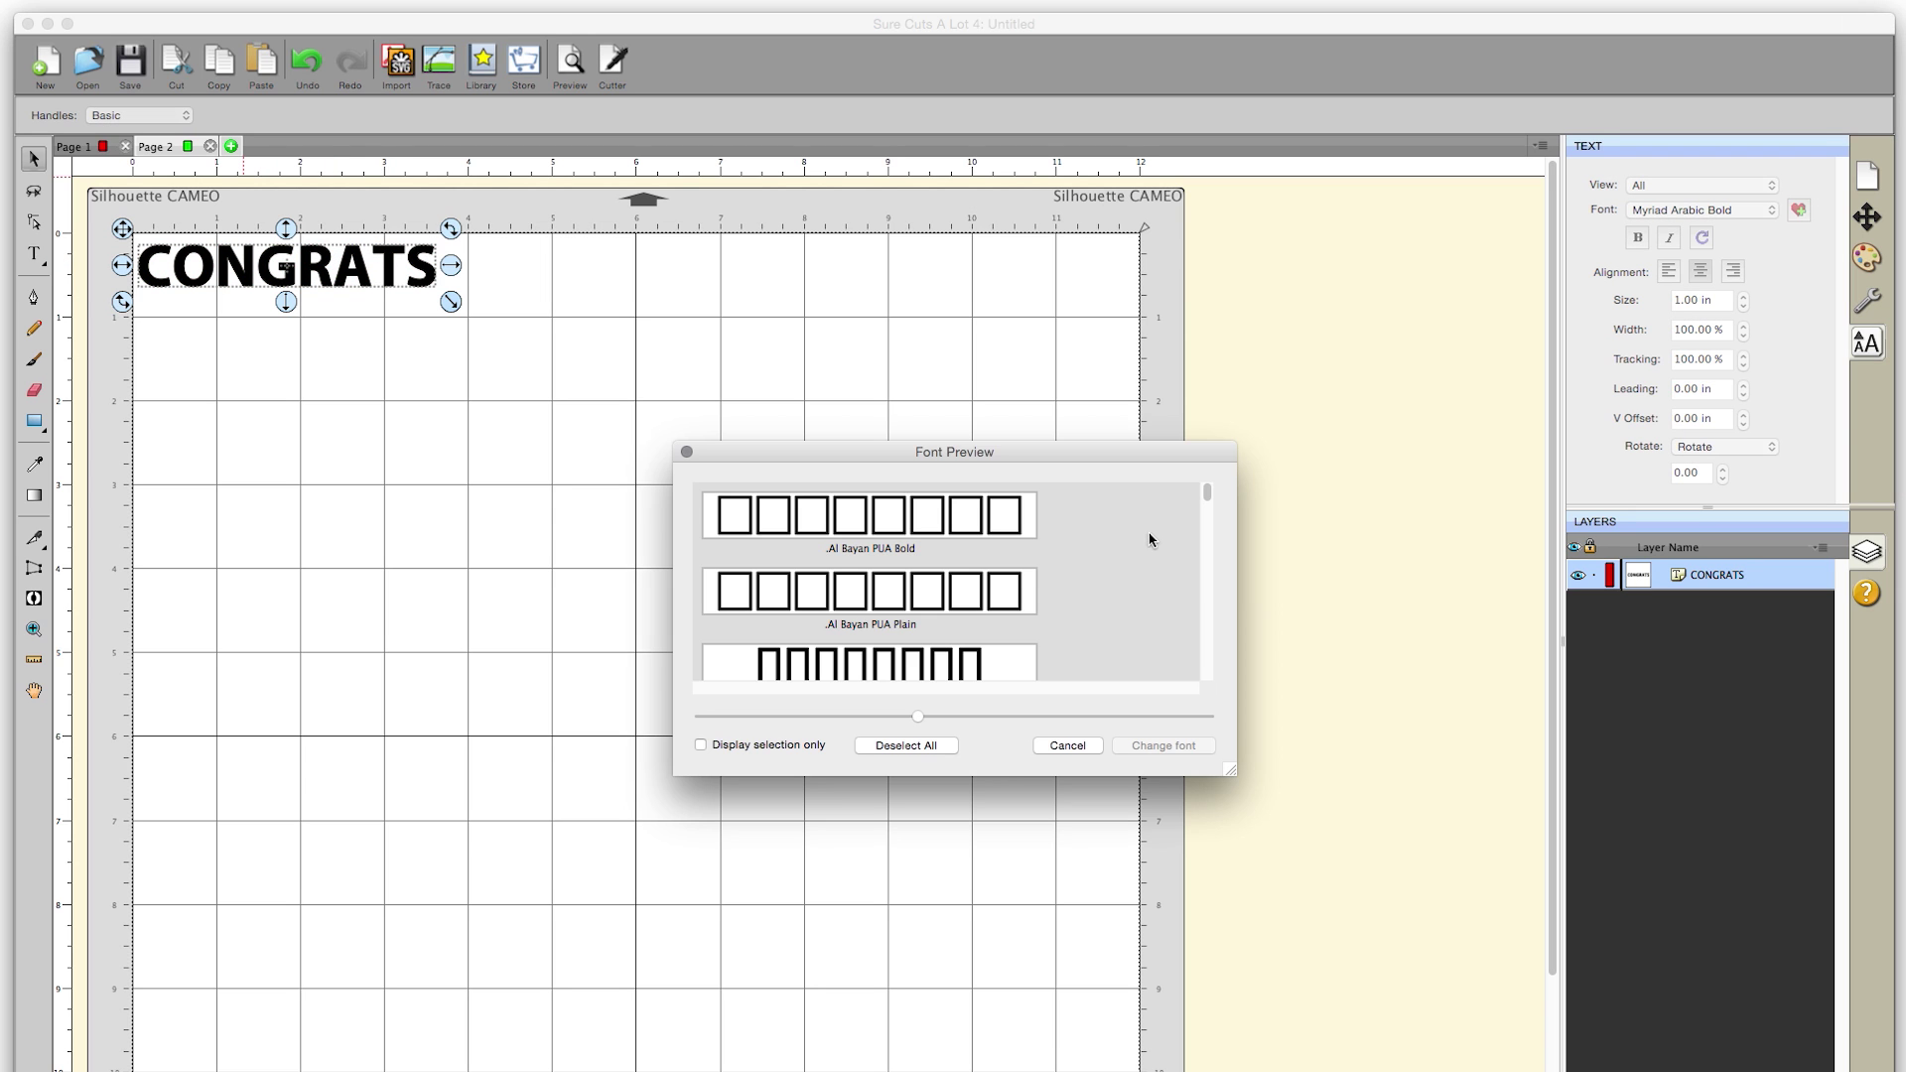
# Browse the available fonts in an enlarged font preview of the CONGRATS text, keeping the current font
pyautogui.moveTo(983, 445); pyautogui.dragTo(936, 328)
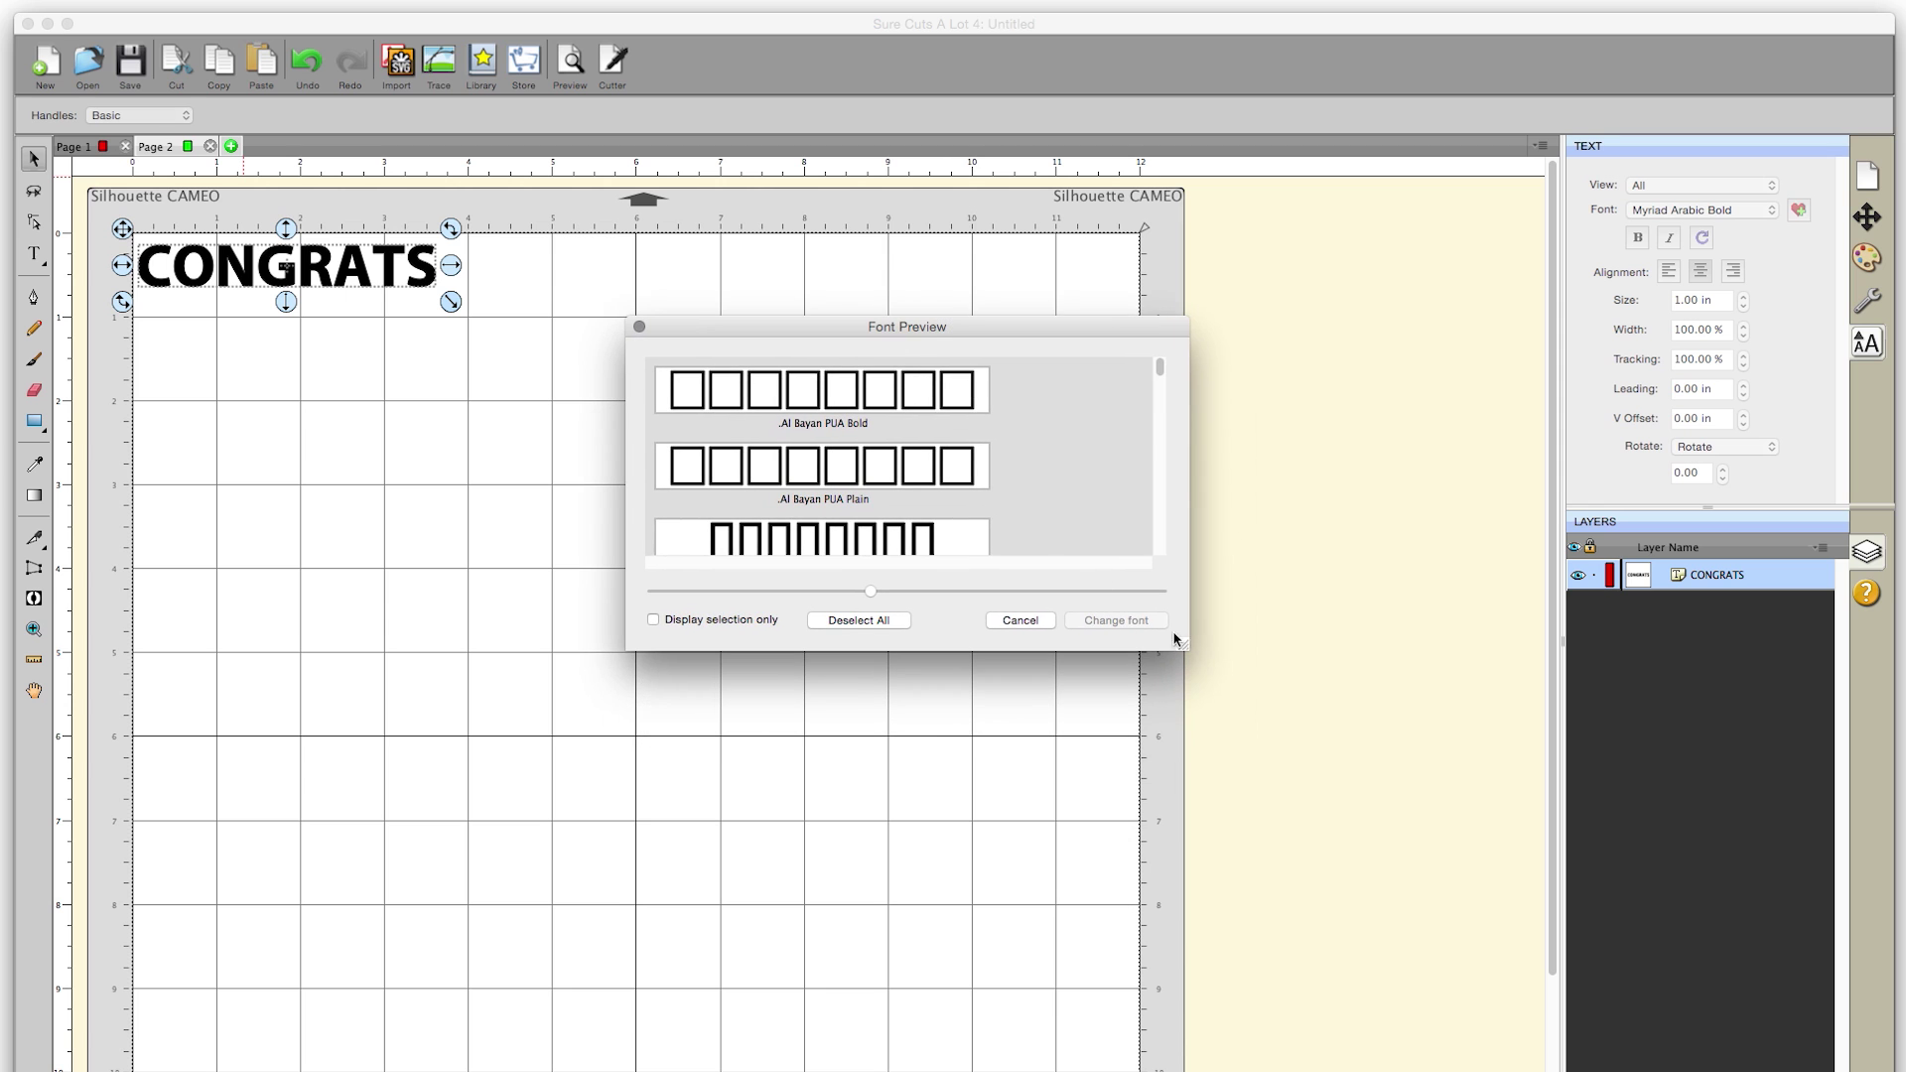
pyautogui.moveTo(1188, 647); pyautogui.dragTo(1264, 1058)
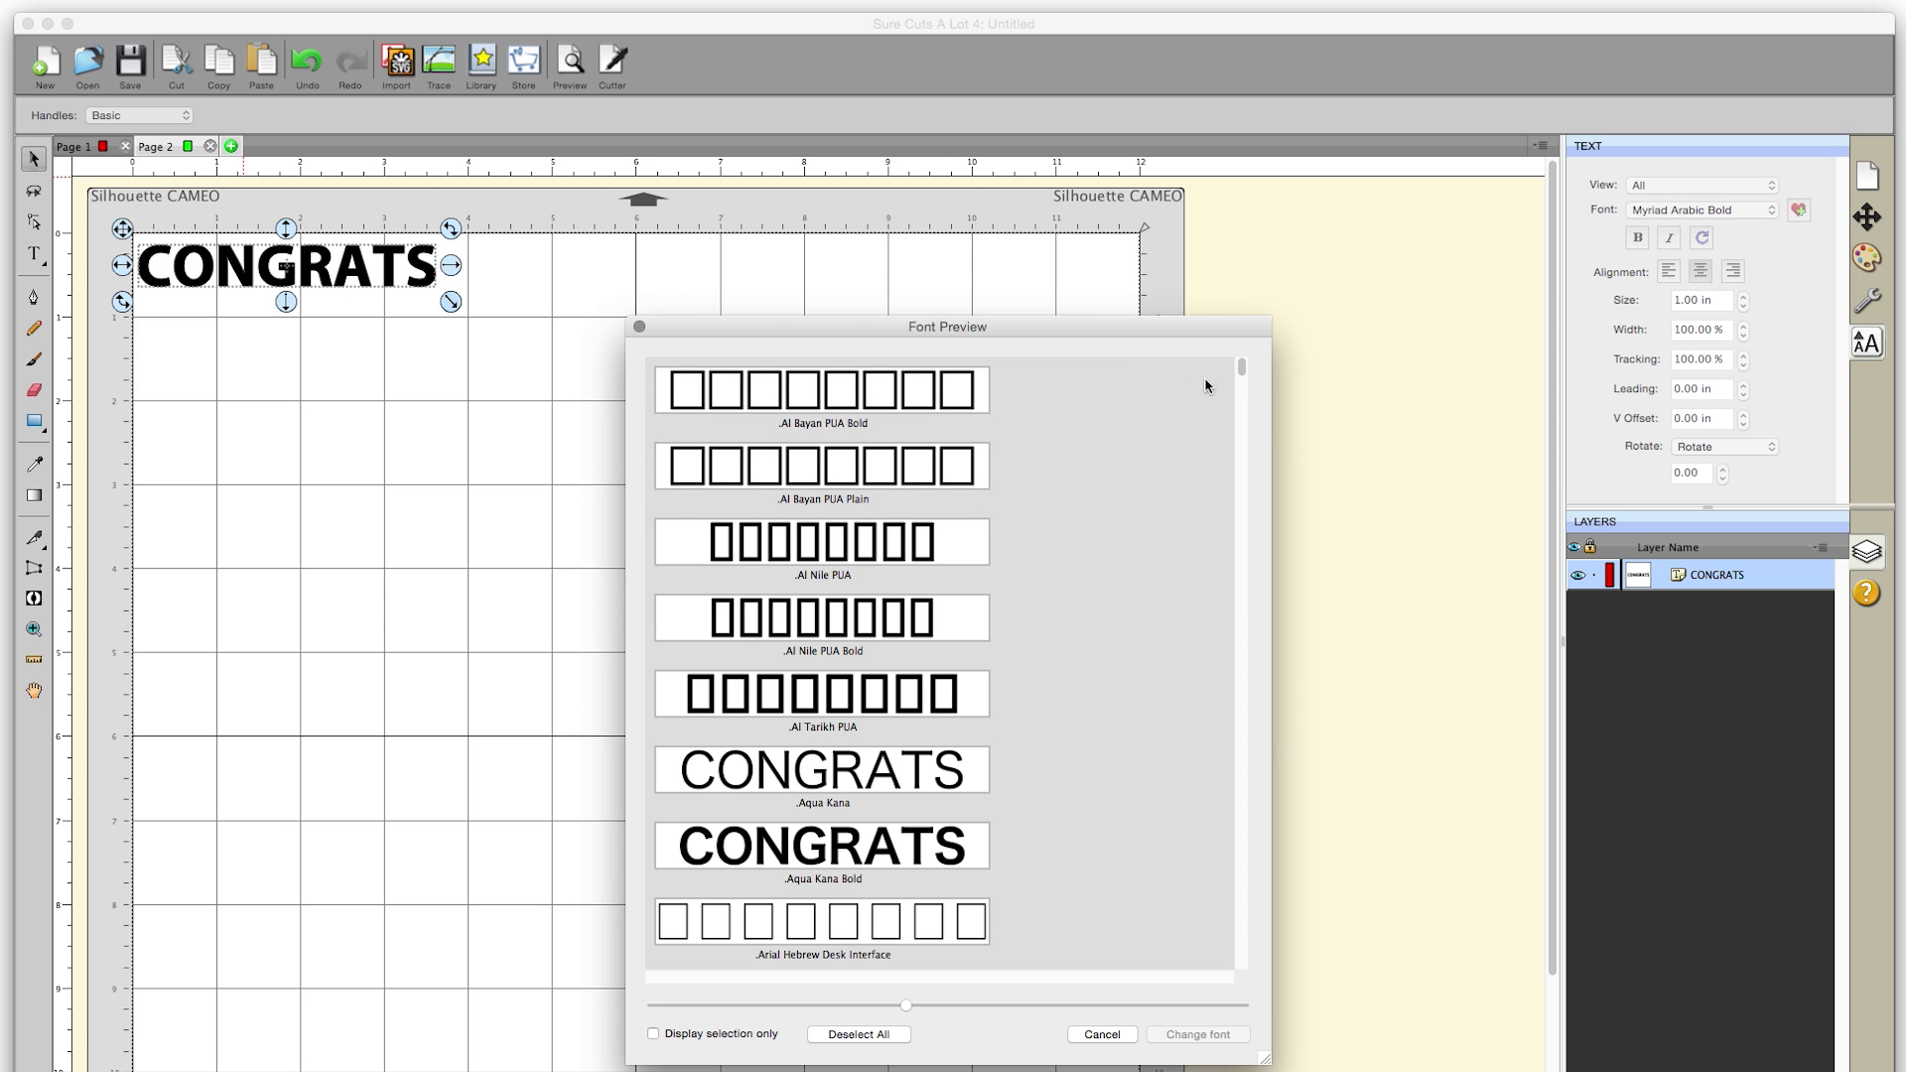
pyautogui.moveTo(1240, 375); pyautogui.dragTo(1240, 463)
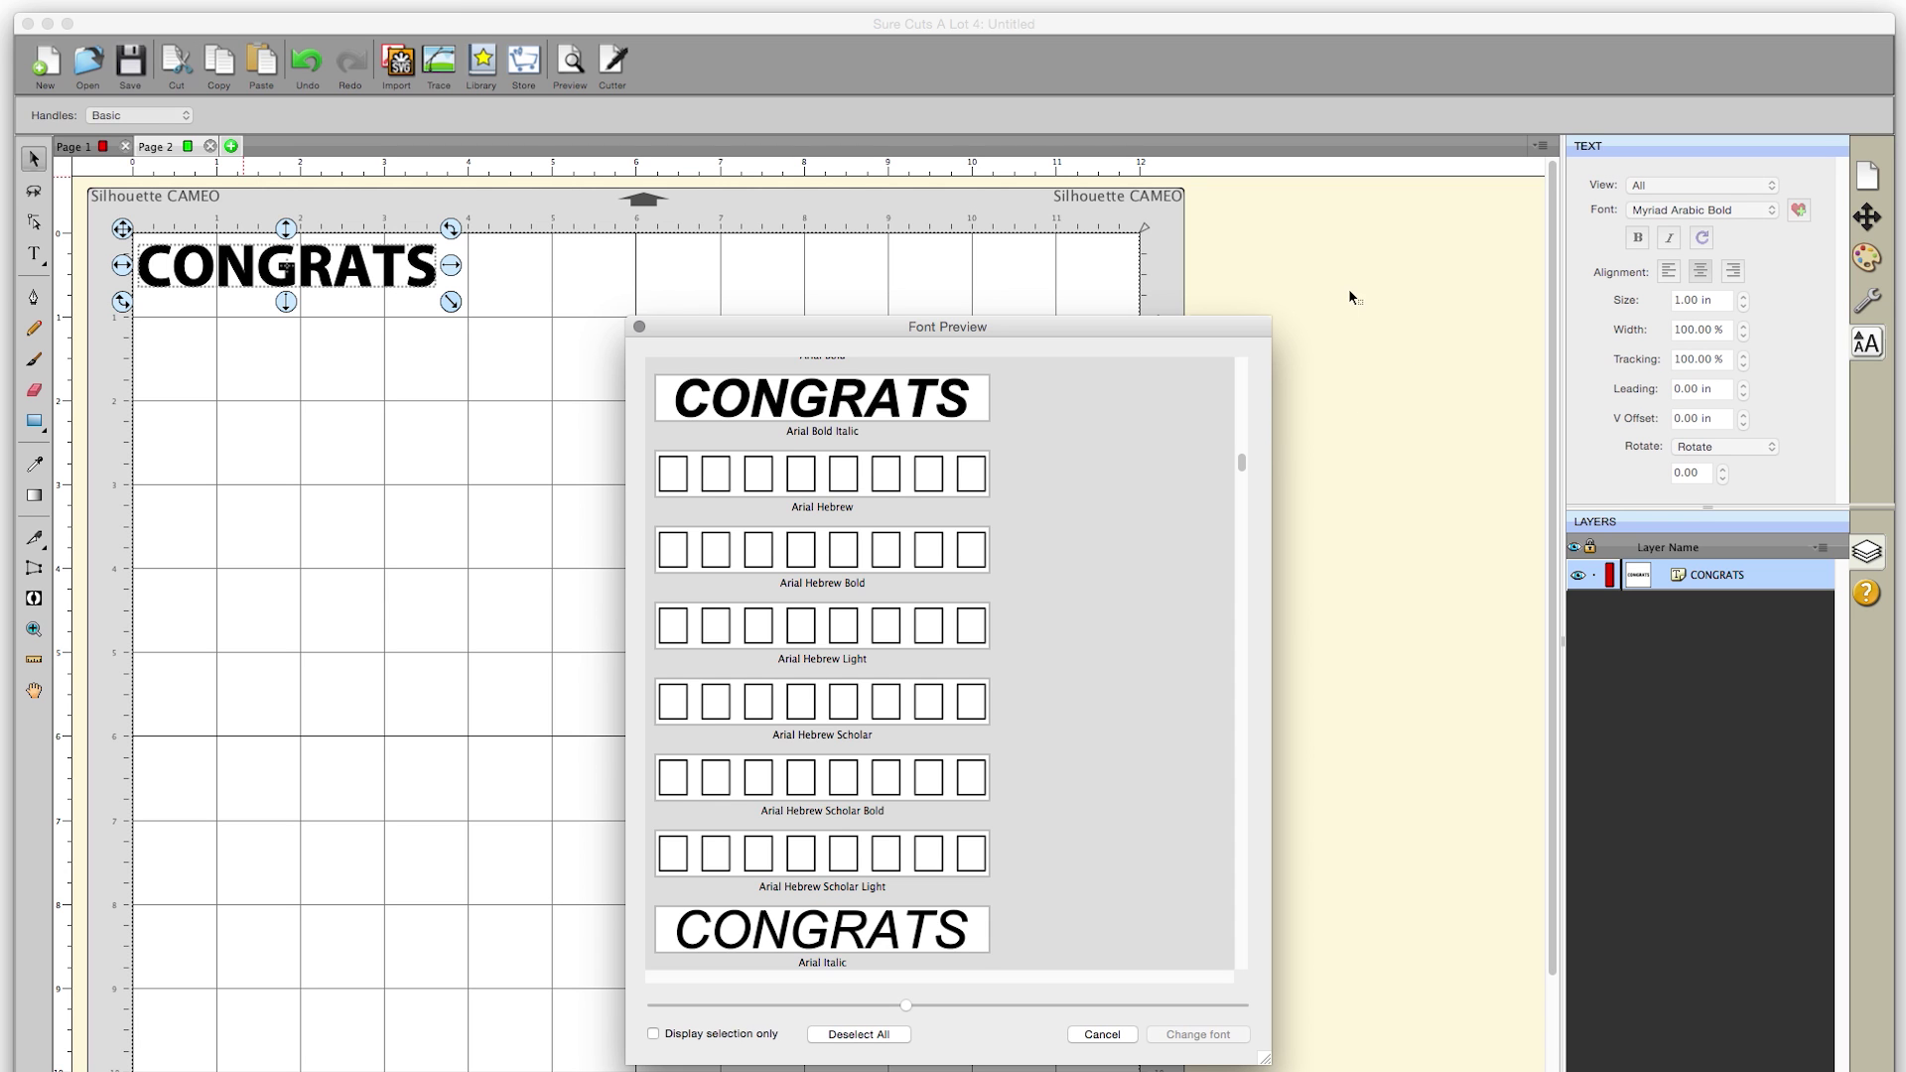
pyautogui.moveTo(1241, 463); pyautogui.dragTo(1238, 892)
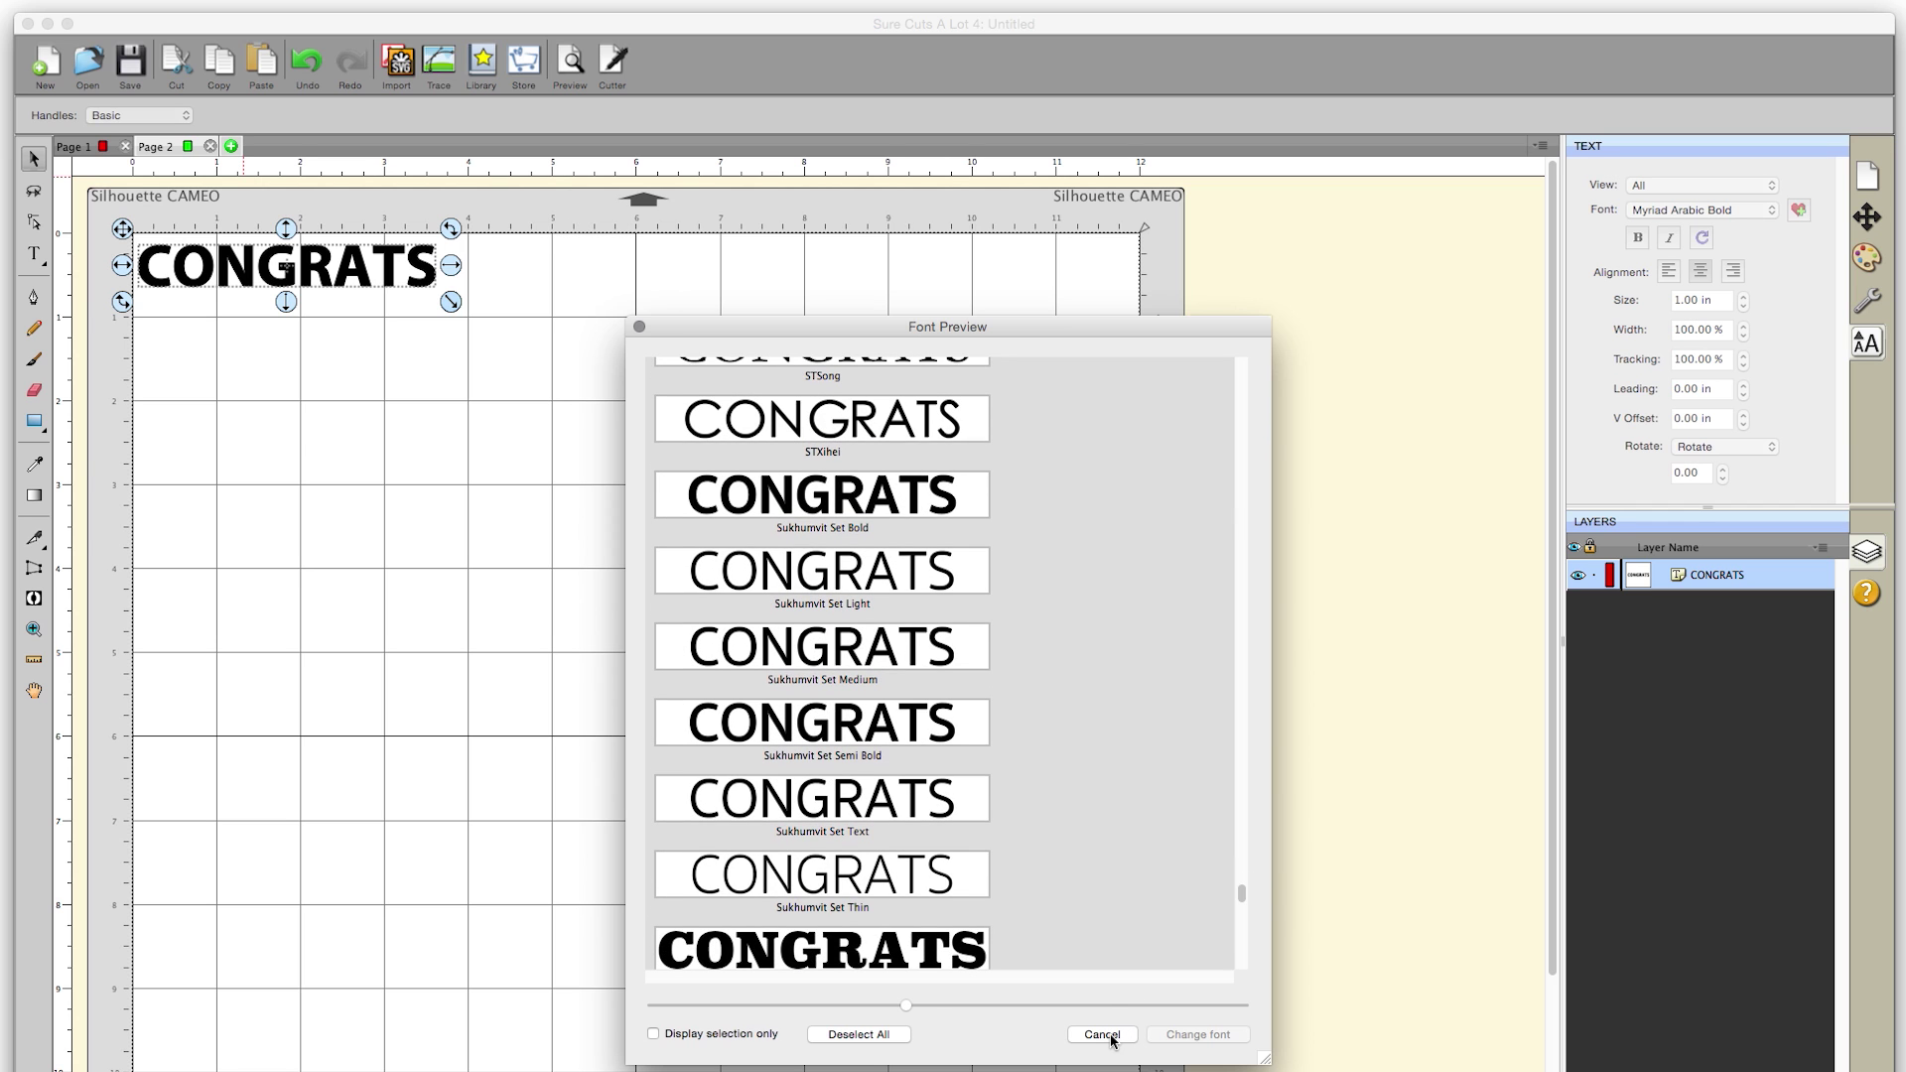
pyautogui.click(1102, 1035)
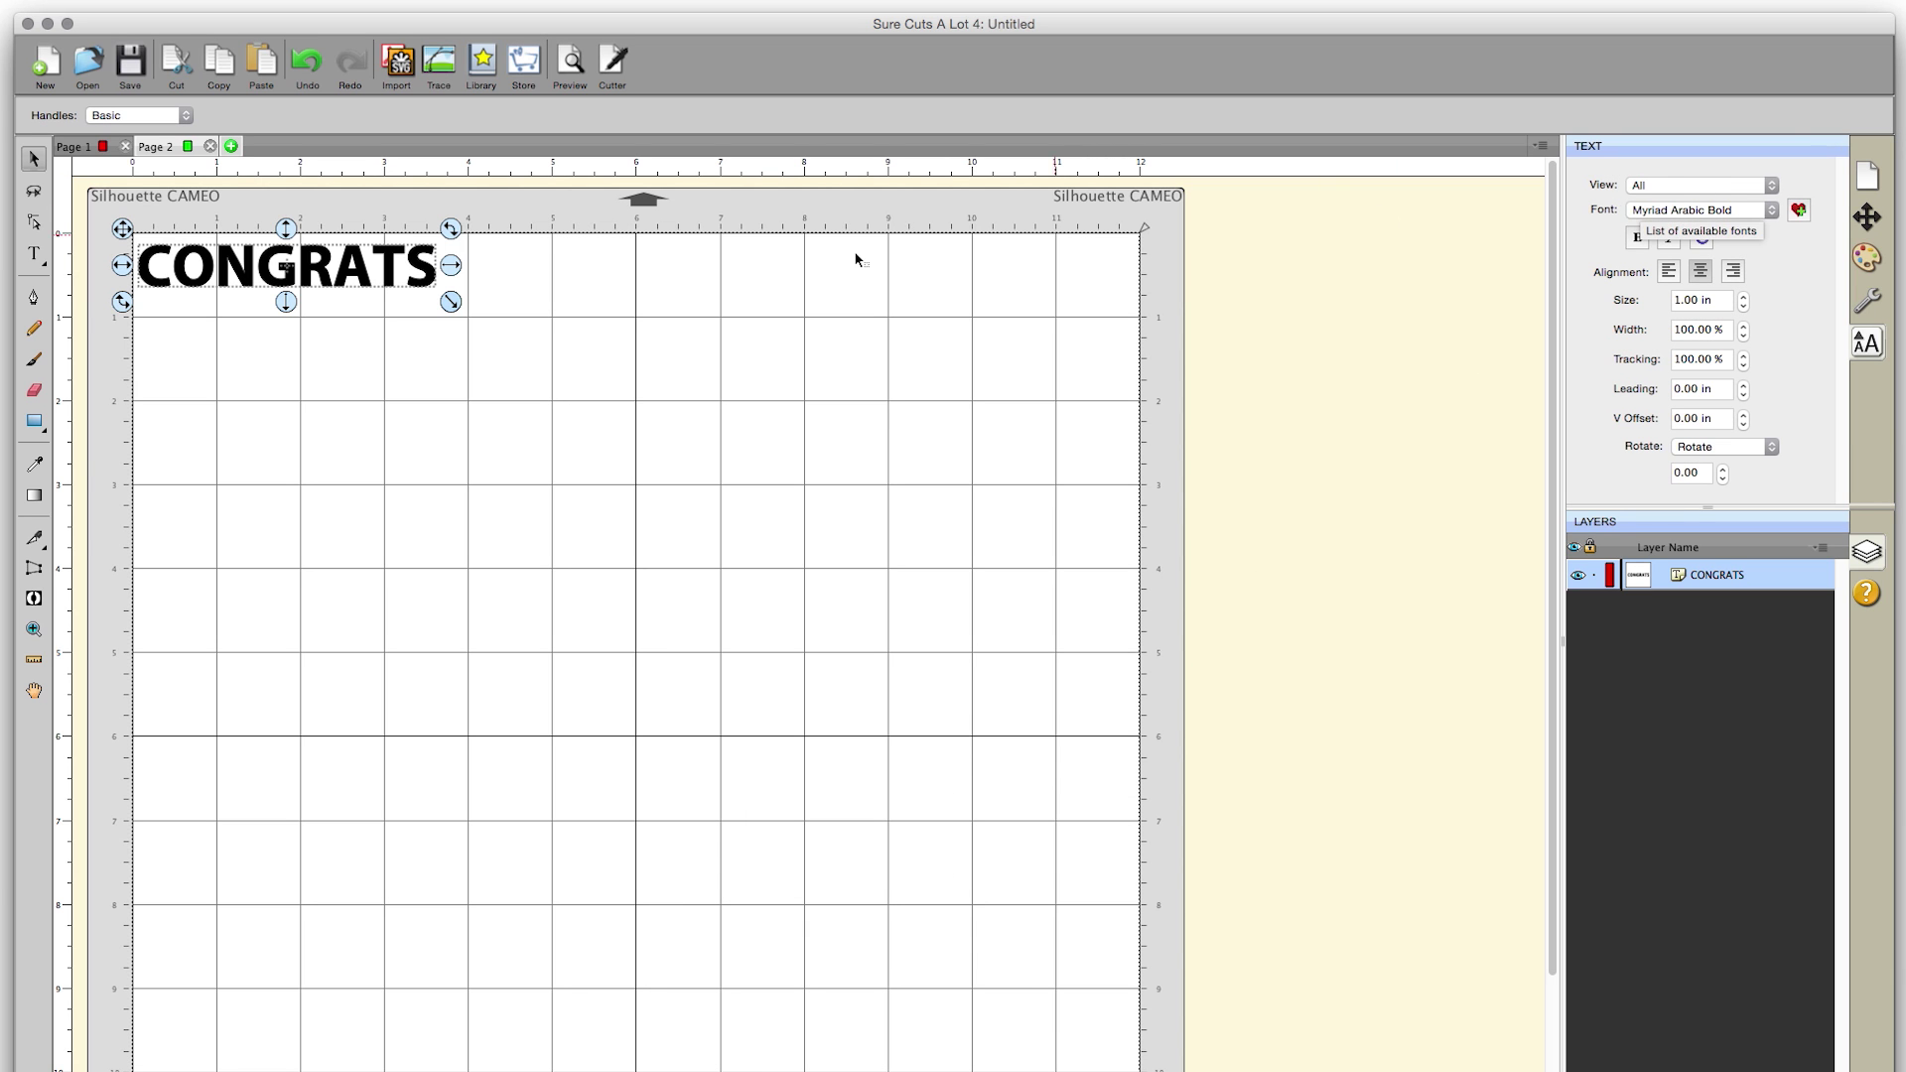
# Scale the CONGRATS text proportionally to a width of 4 in
pyautogui.moveTo(459, 304); pyautogui.dragTo(480, 345)
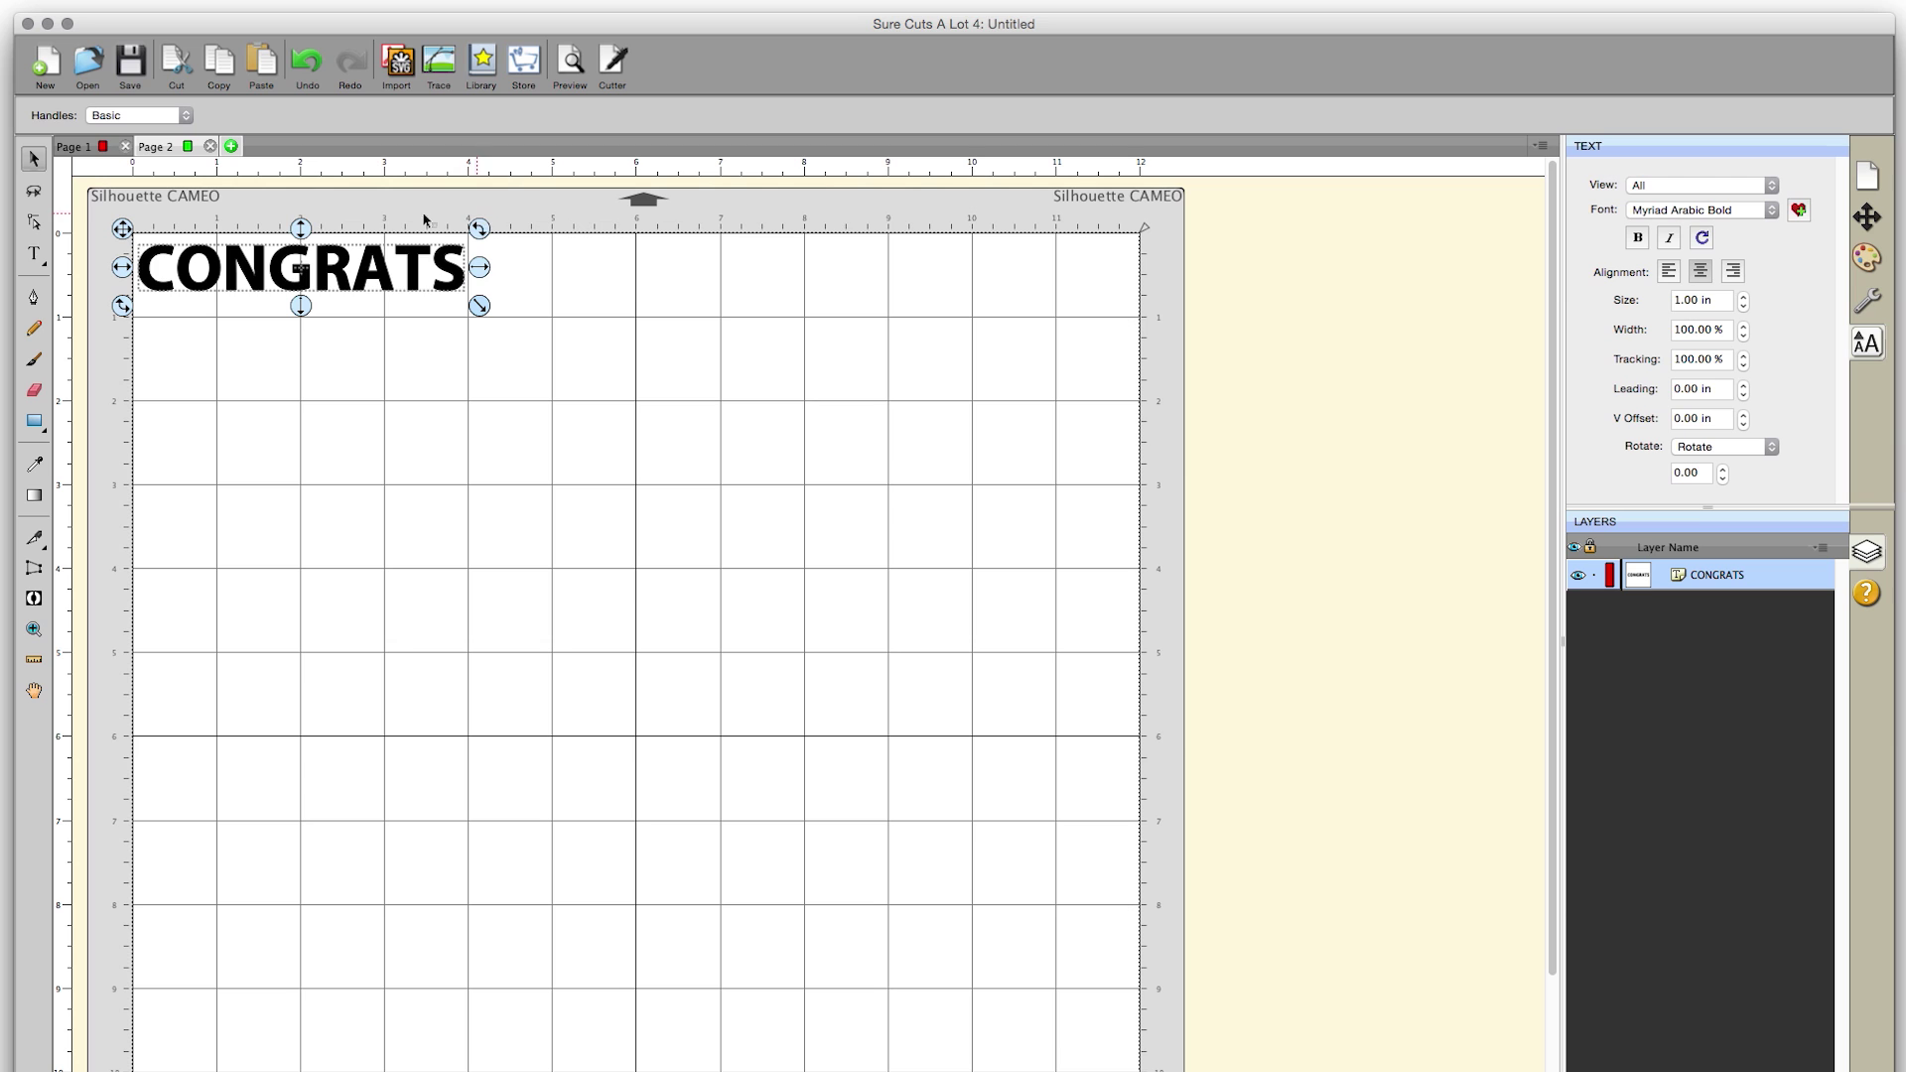
pyautogui.click(302, 268)
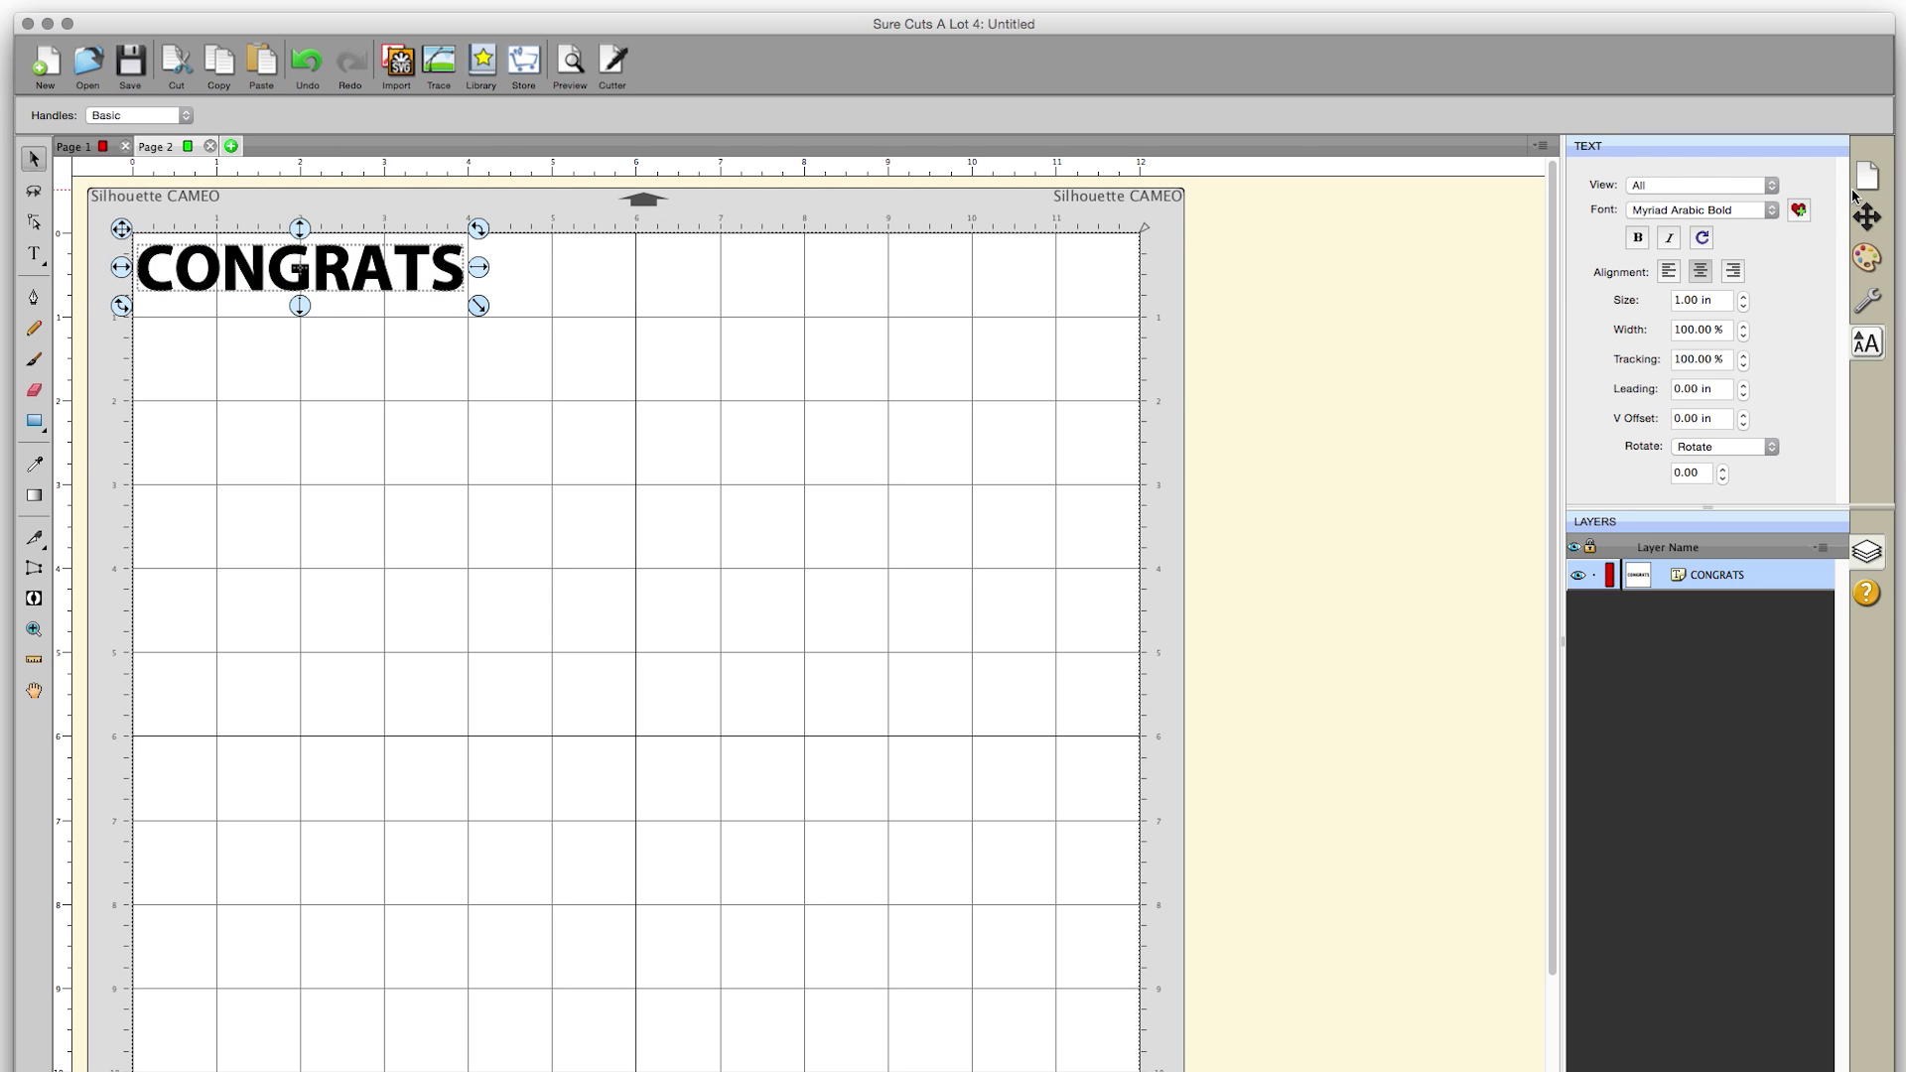
pyautogui.click(1866, 179)
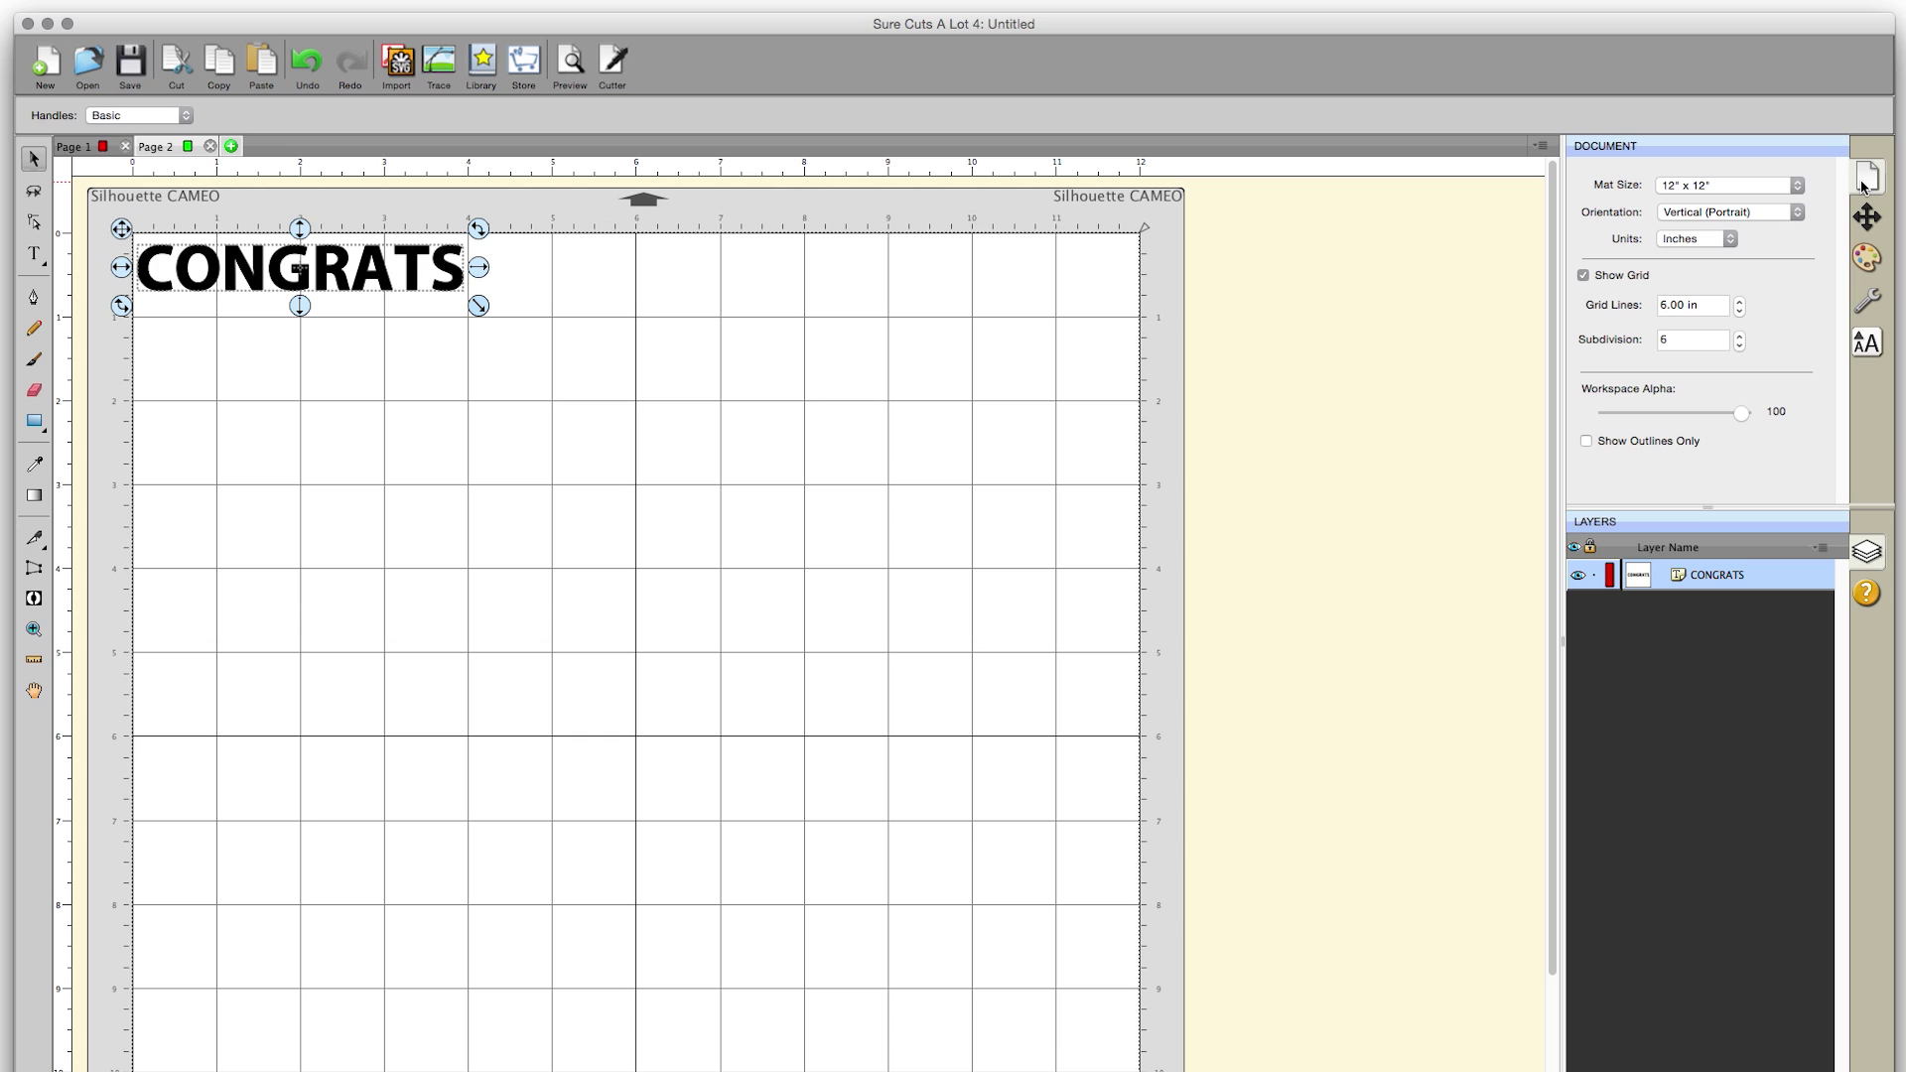
pyautogui.click(1868, 222)
pyautogui.click(1869, 302)
pyautogui.click(1869, 223)
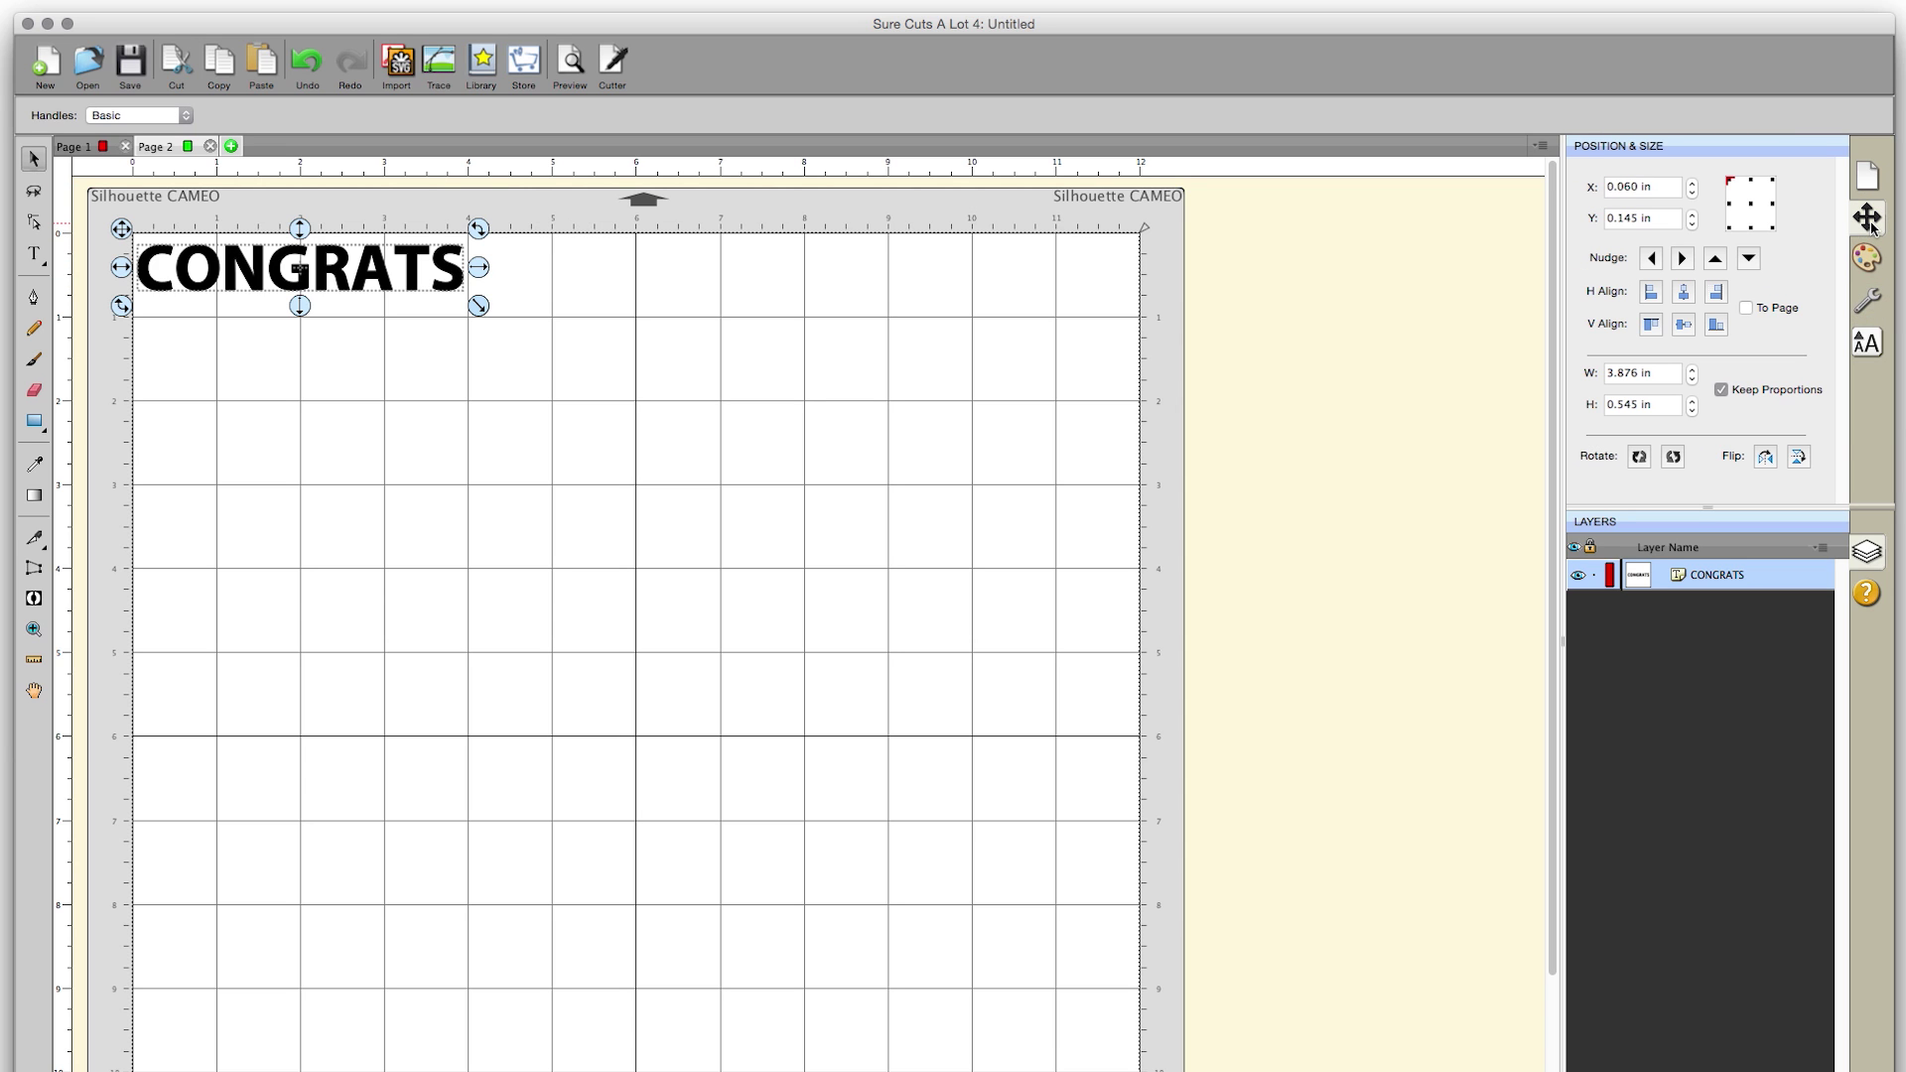
pyautogui.click(1635, 376)
pyautogui.click(1638, 376)
pyautogui.doubleClick(1640, 378)
pyautogui.write('4')
pyautogui.press('Return')
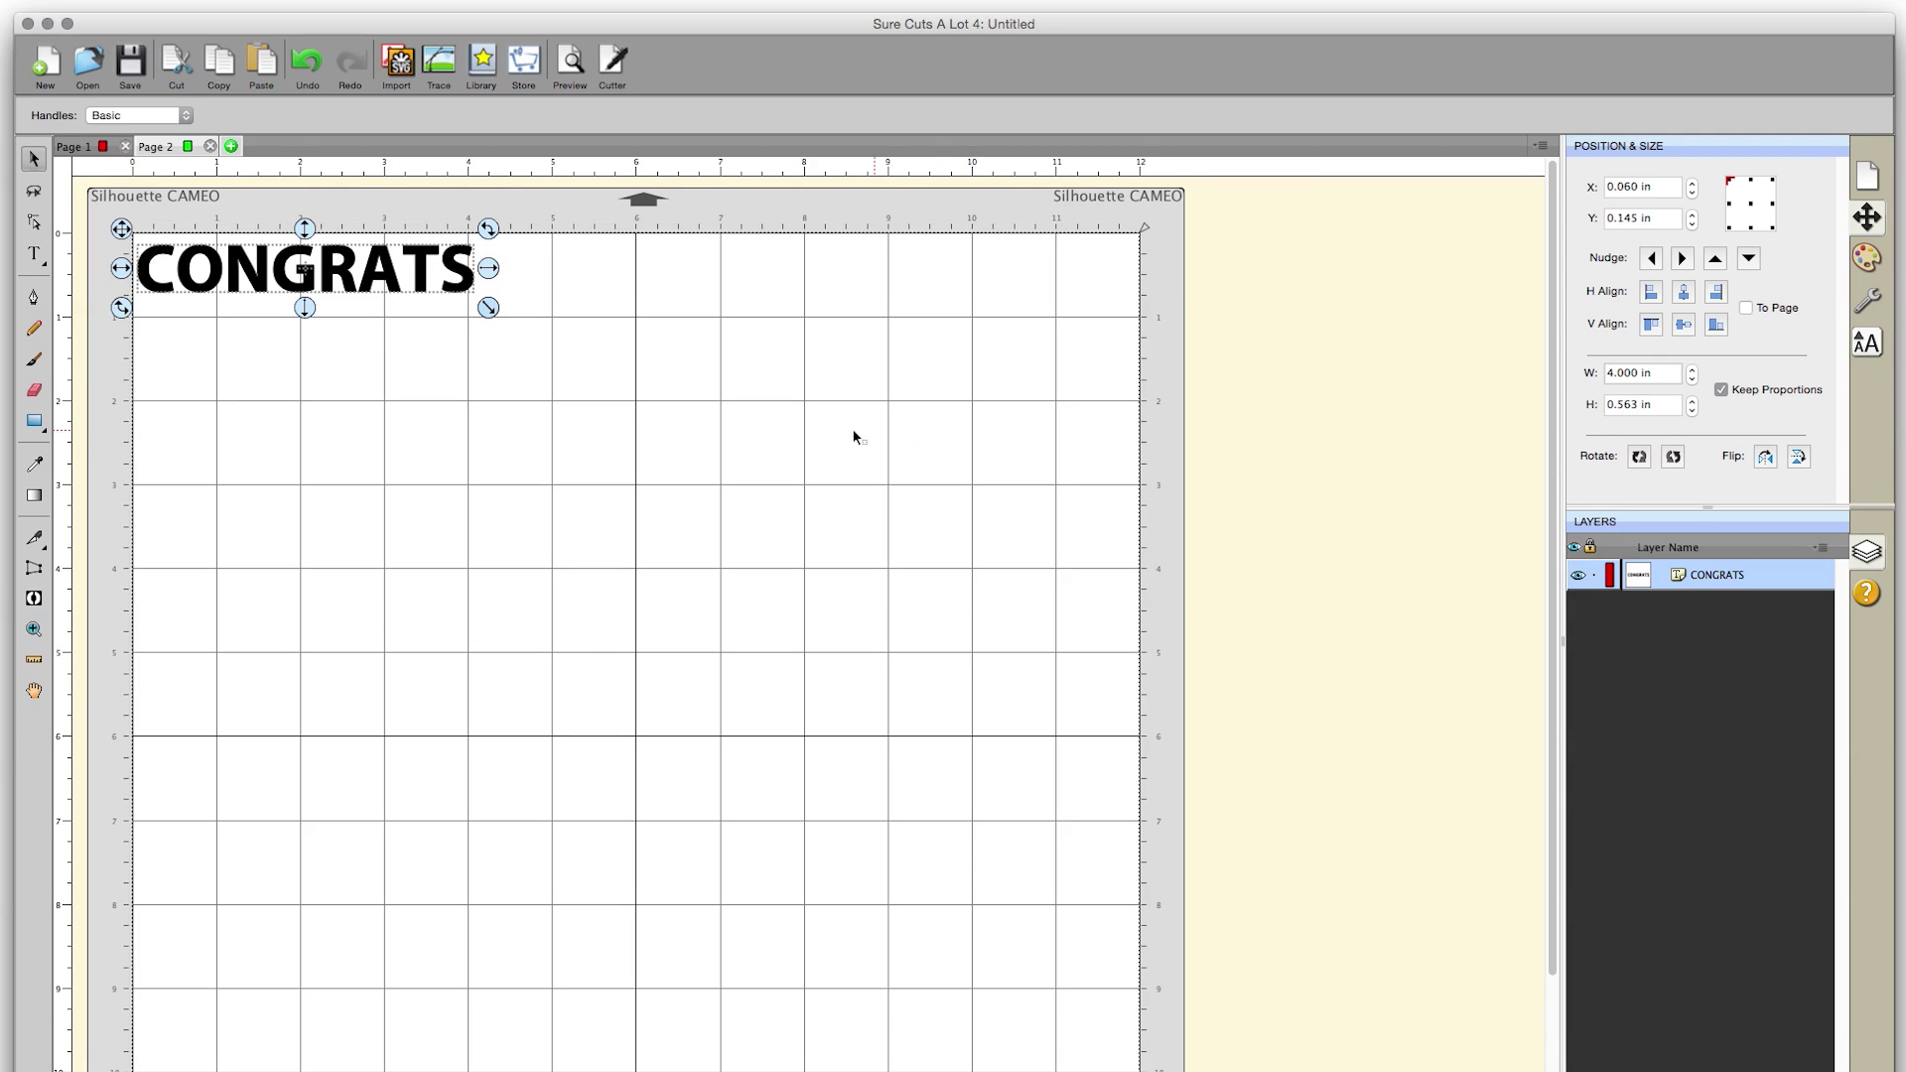
# Shift the CONGRATS text slightly so it starts at the left edge of the mat's grid
pyautogui.click(513, 369)
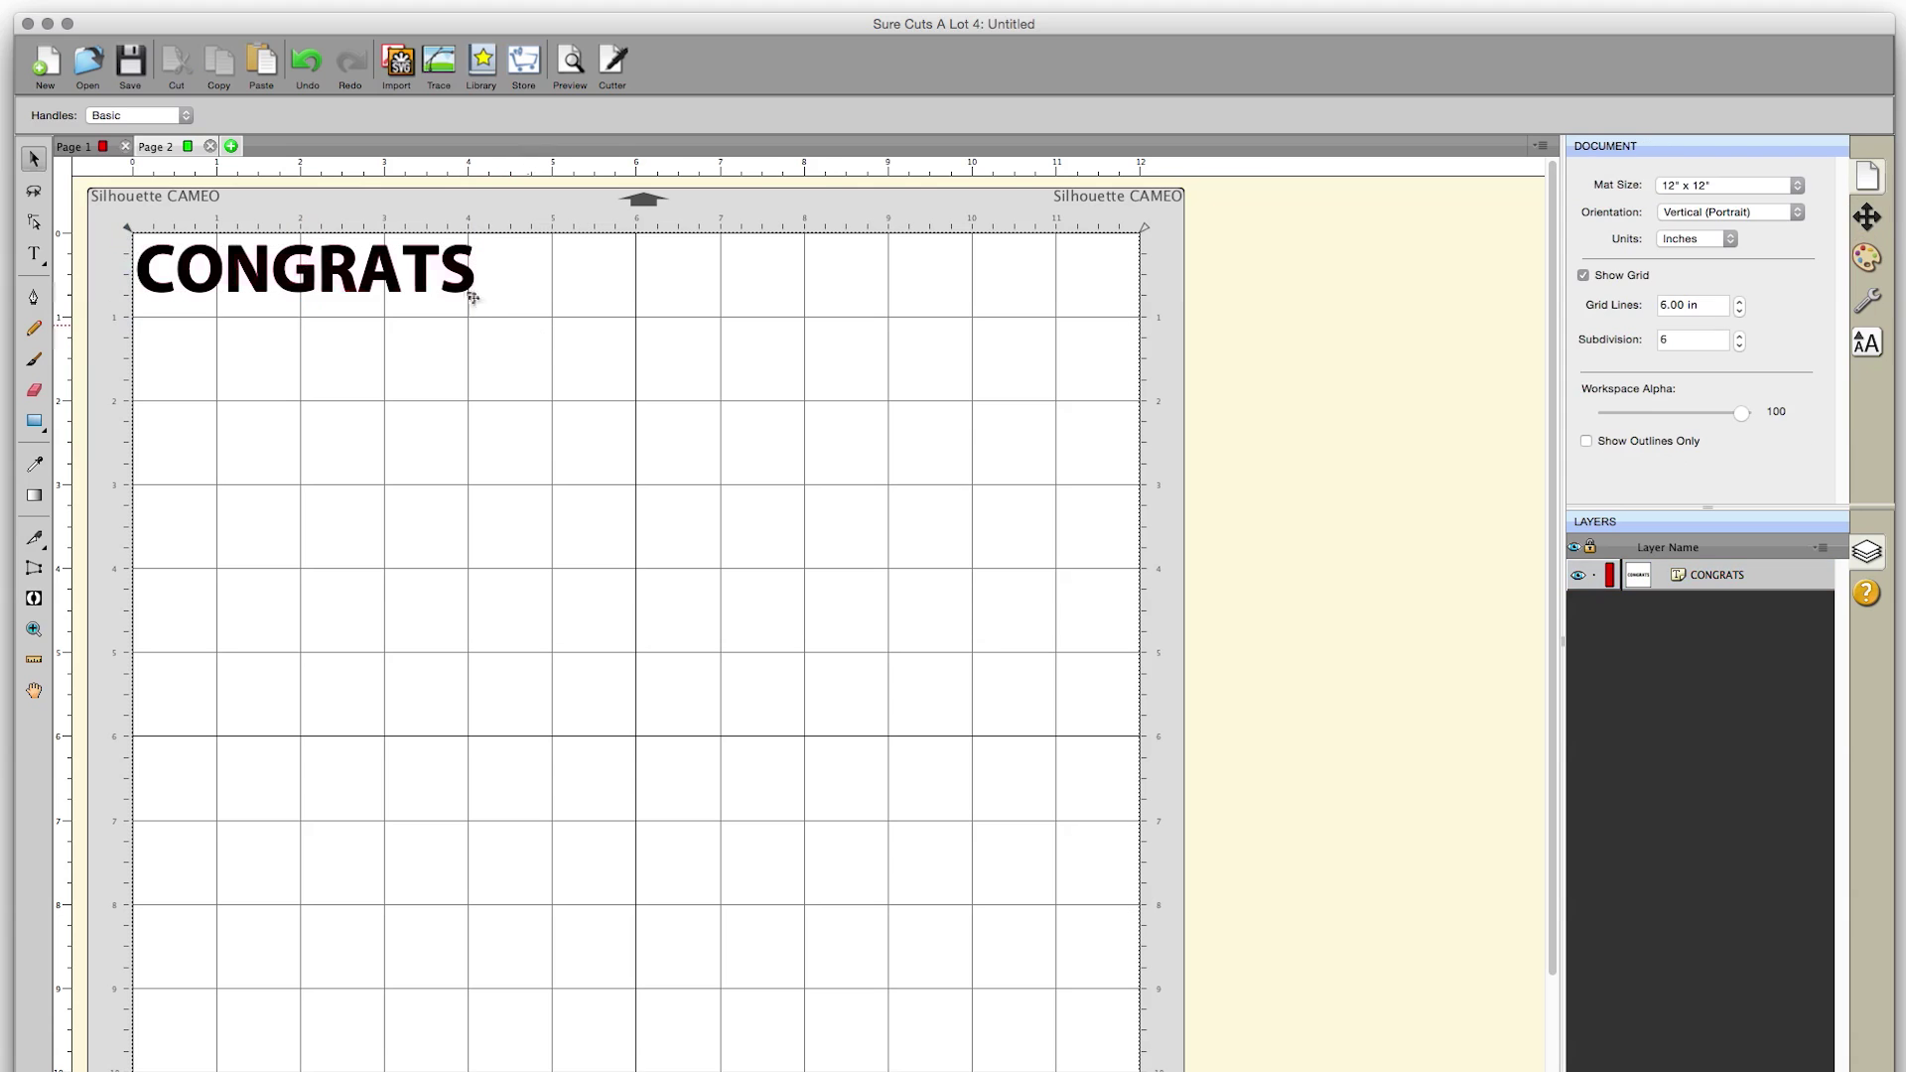
pyautogui.click(374, 286)
pyautogui.click(374, 286)
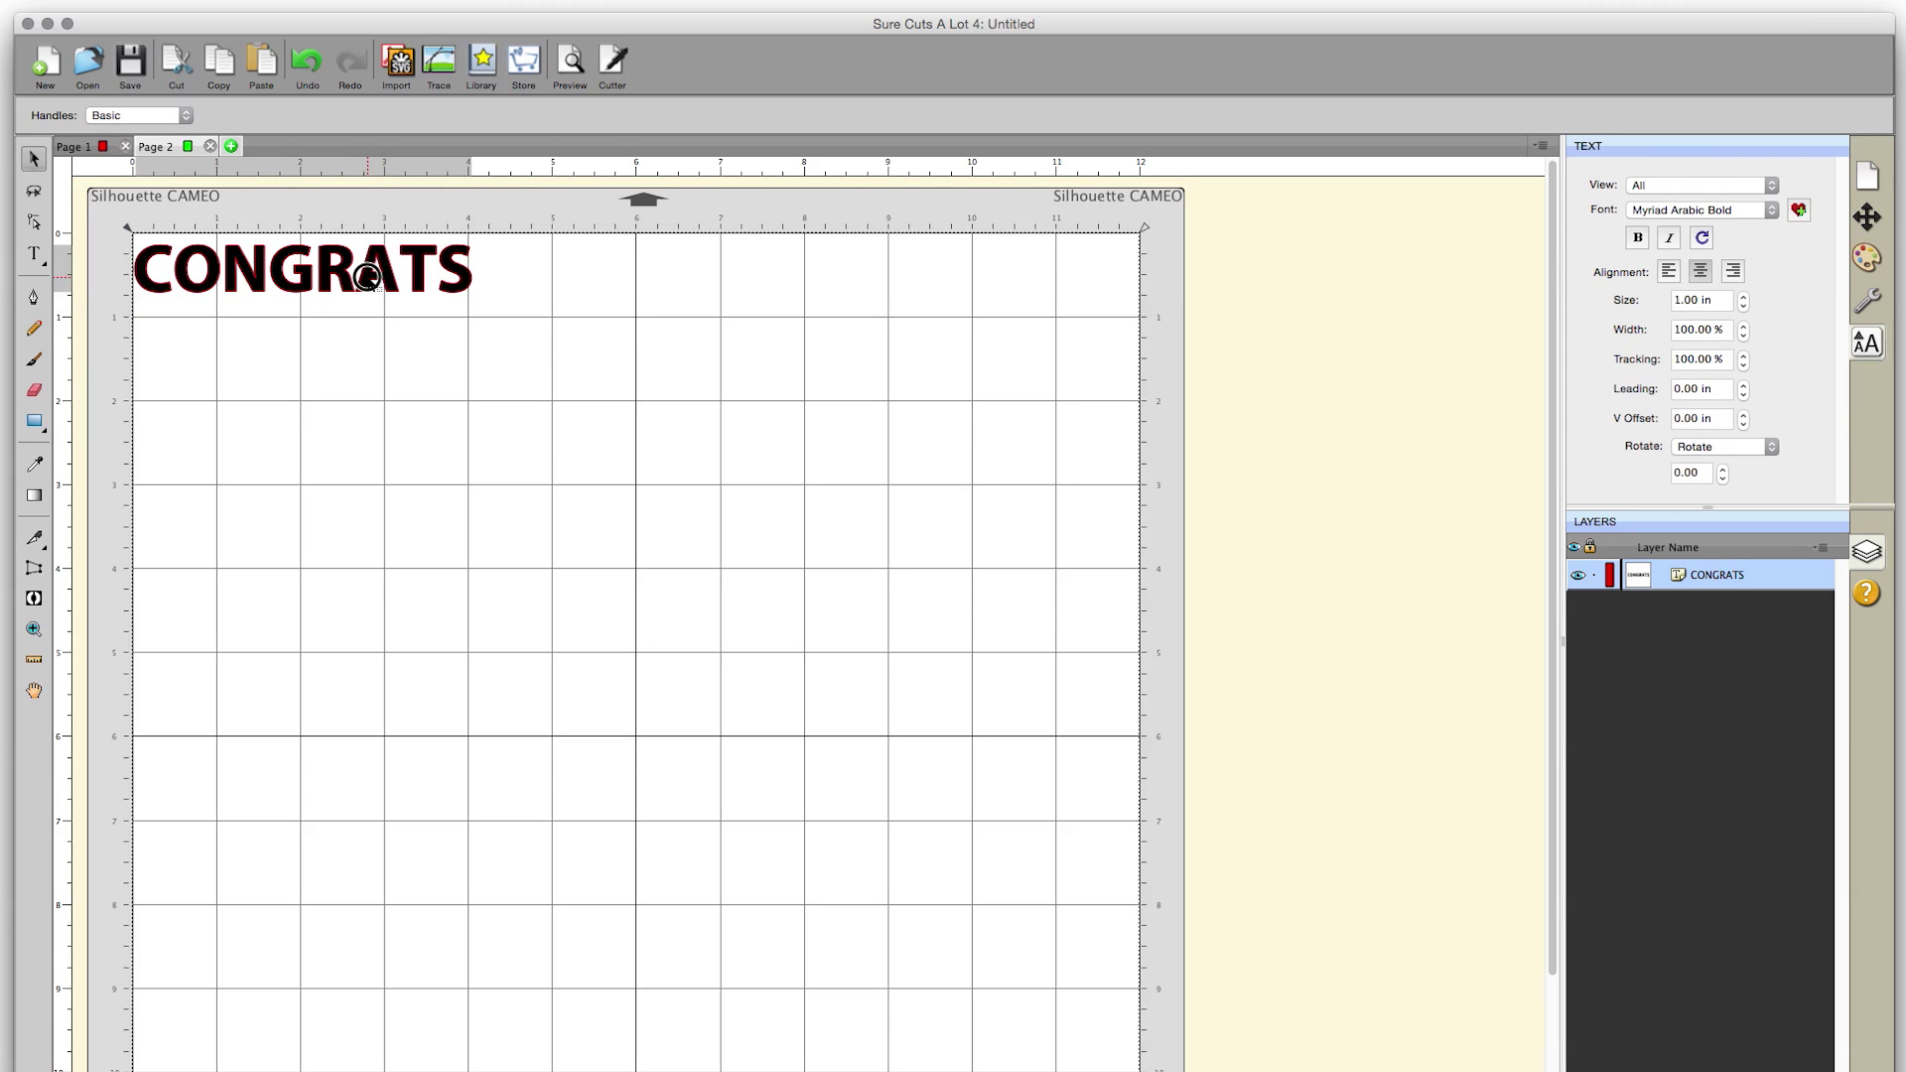
# Add CONGRATS with the Type on Arch tool and position it directly beneath the straight text
pyautogui.moveTo(34, 252); pyautogui.dragTo(66, 337)
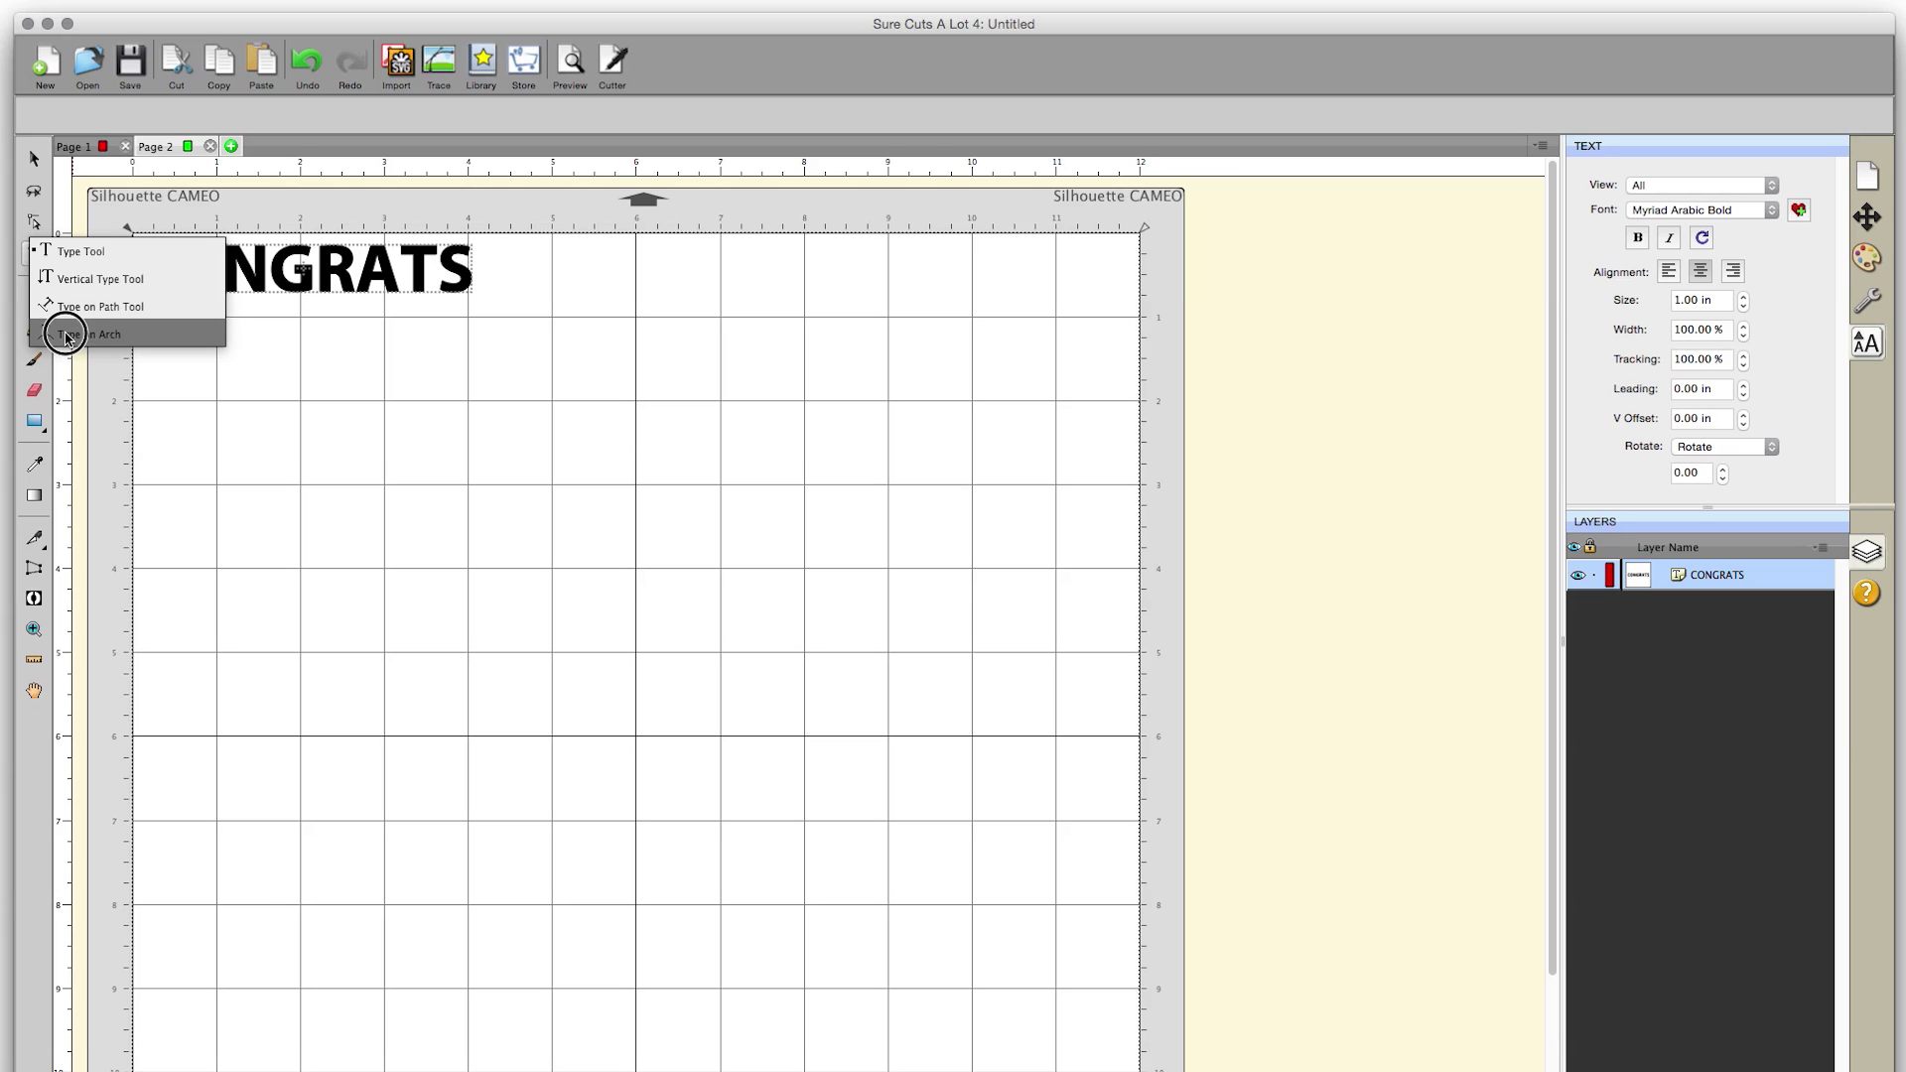
pyautogui.moveTo(67, 338); pyautogui.dragTo(66, 337)
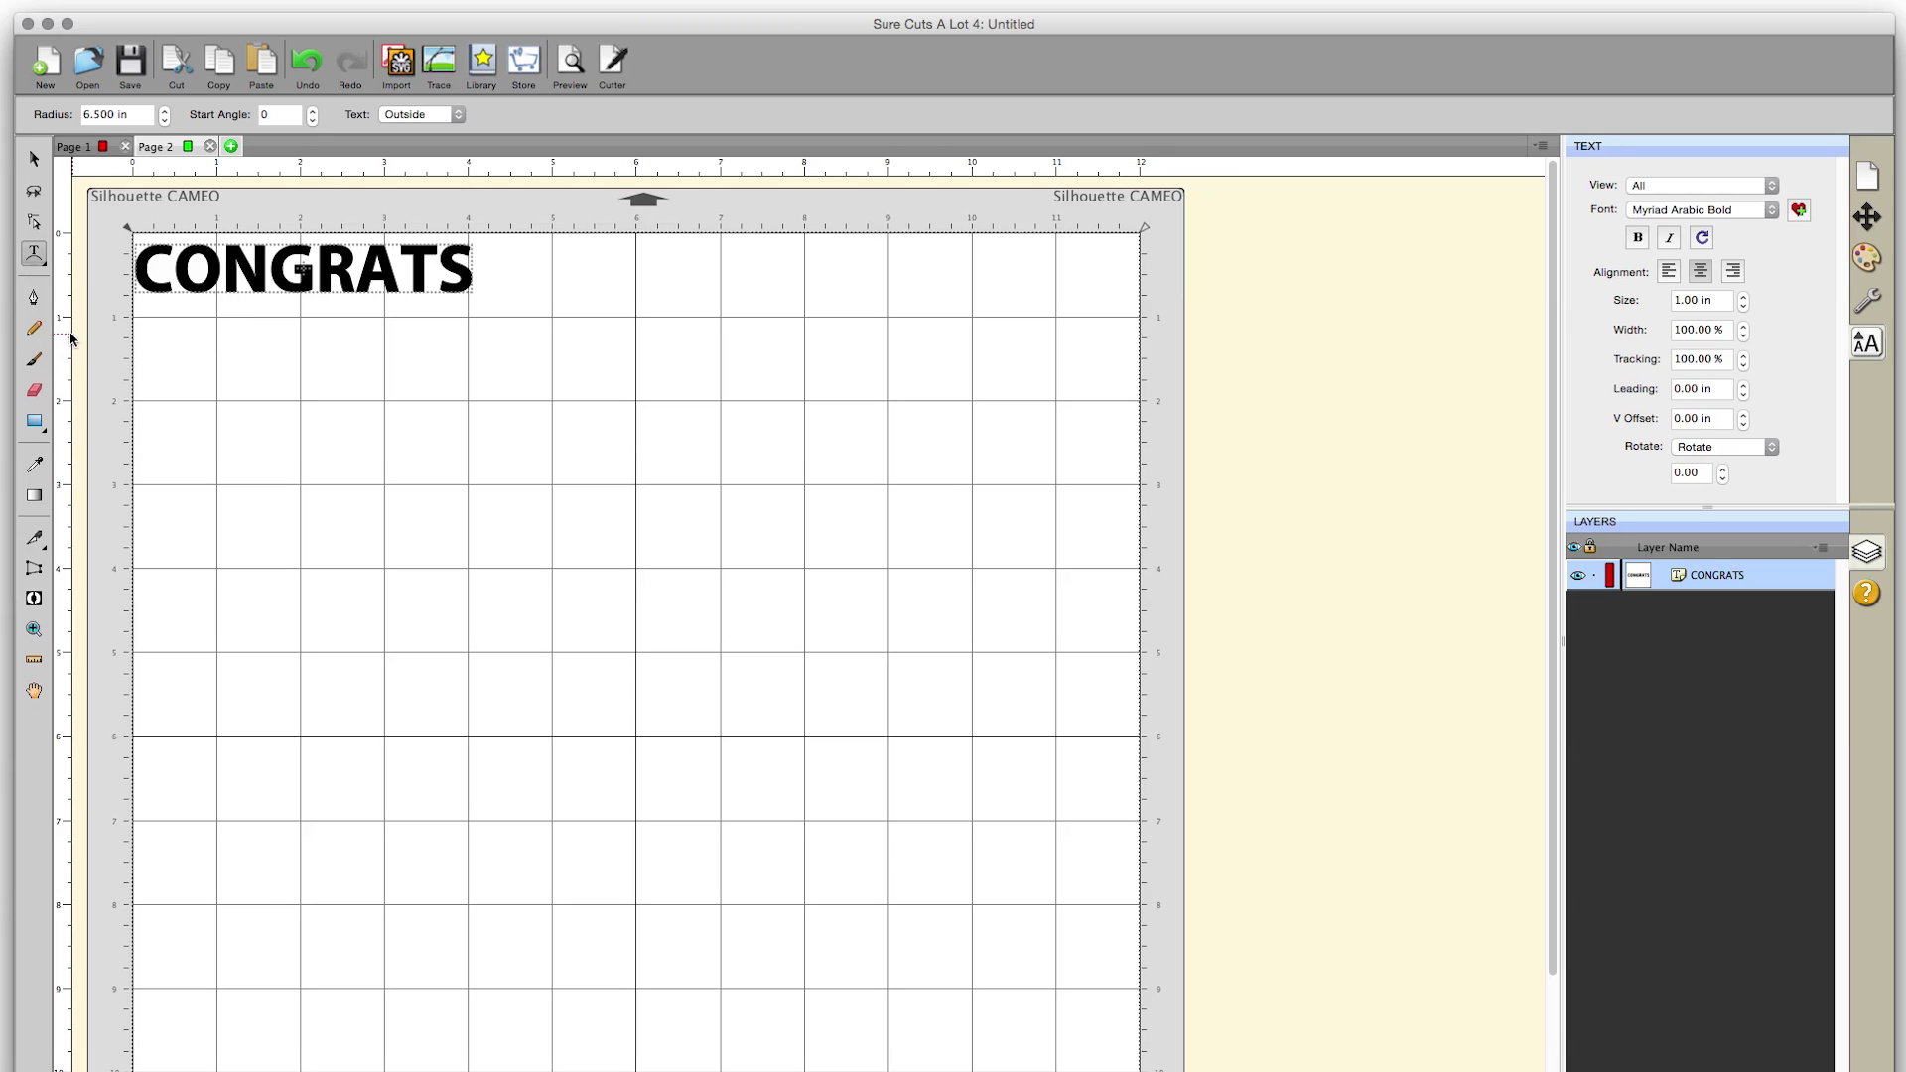
pyautogui.click(185, 383)
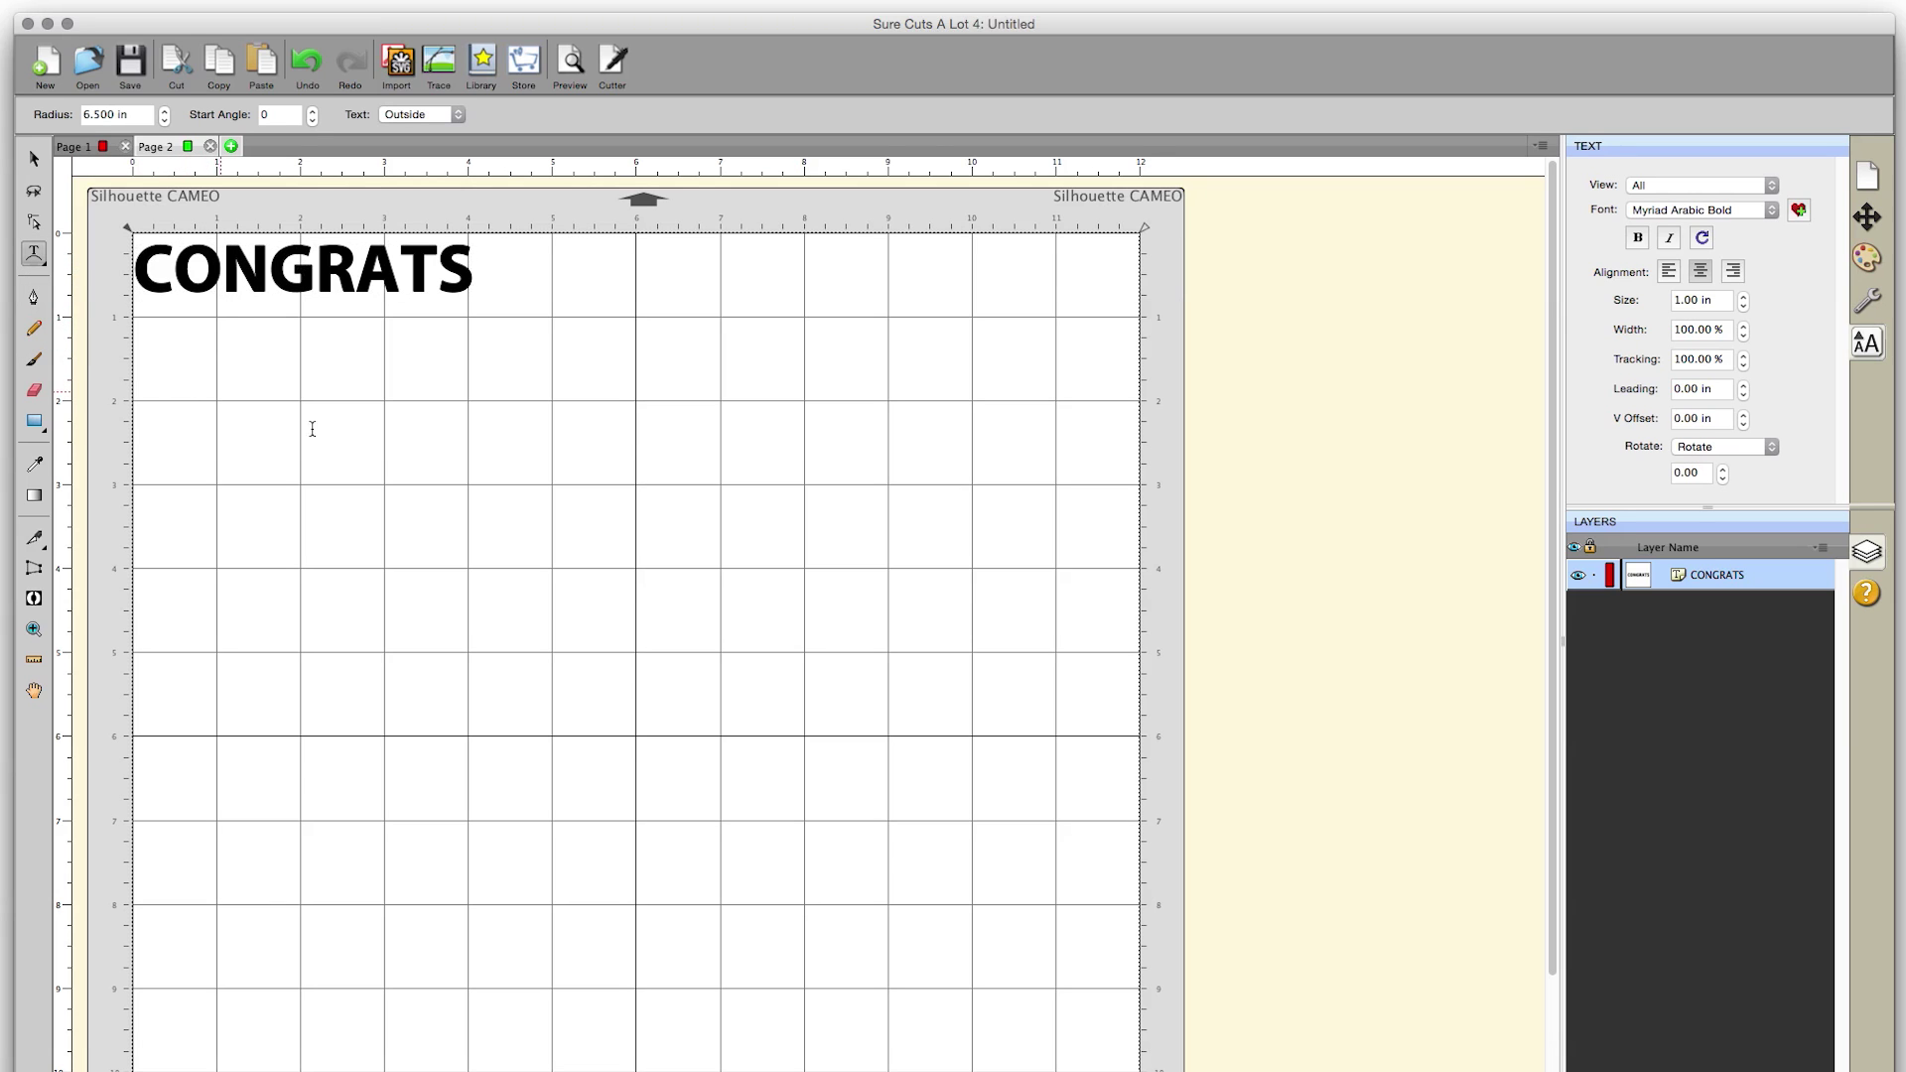
pyautogui.write('CONGR')
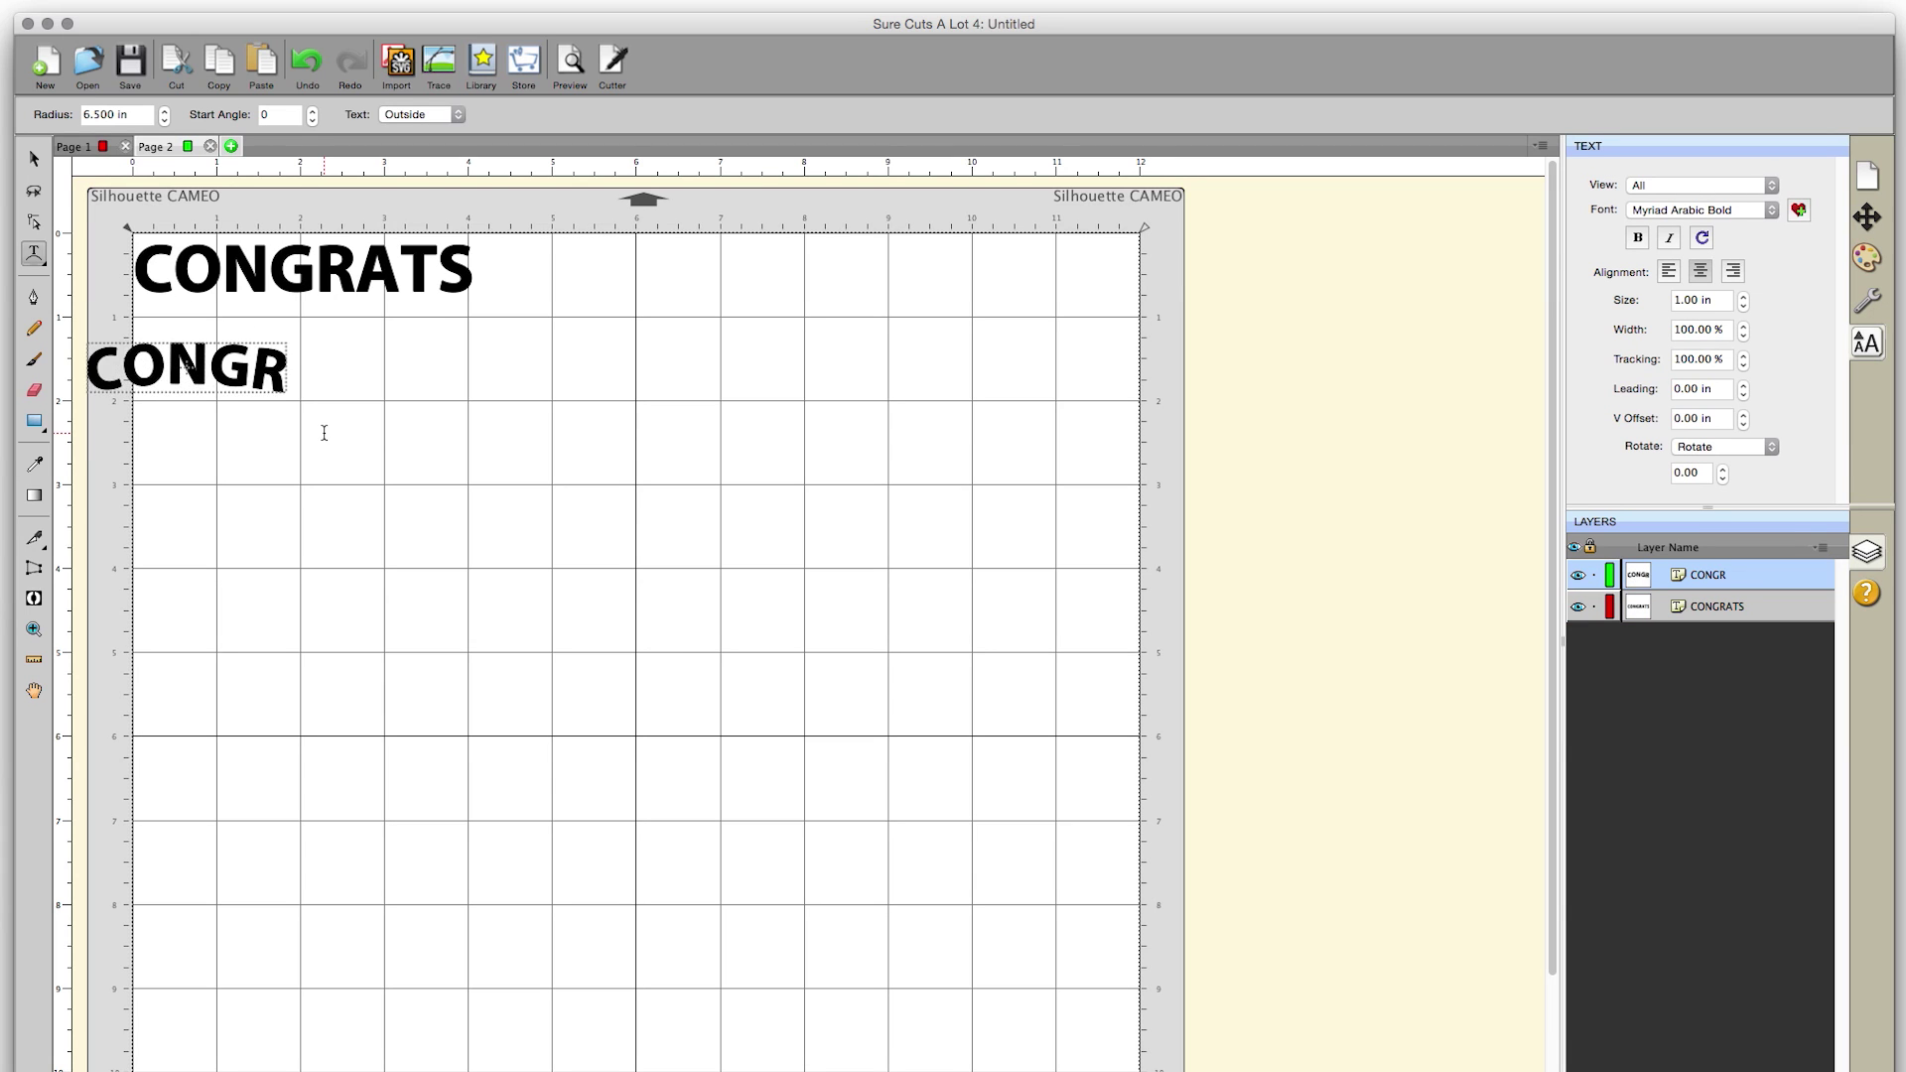
pyautogui.press('BackSpace')
pyautogui.write('RATS')
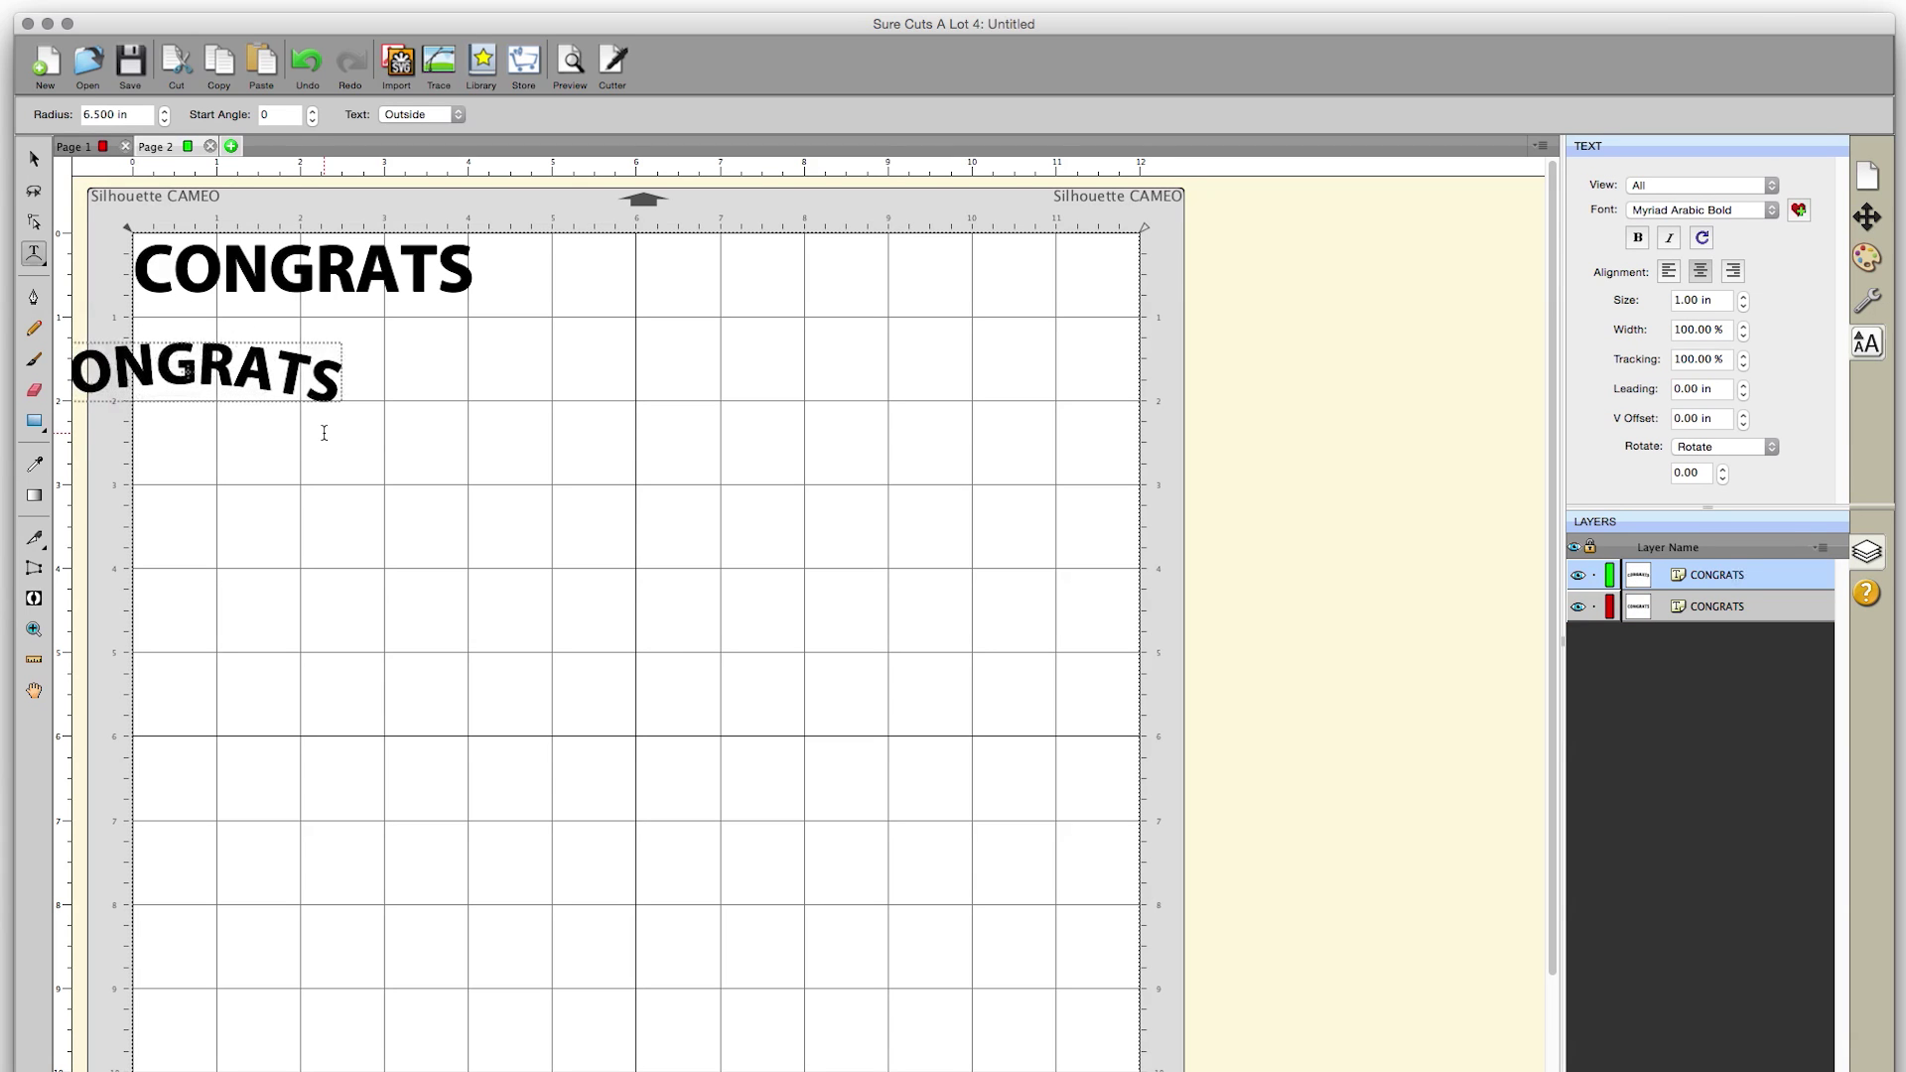
pyautogui.click(34, 159)
pyautogui.moveTo(266, 369); pyautogui.dragTo(362, 350)
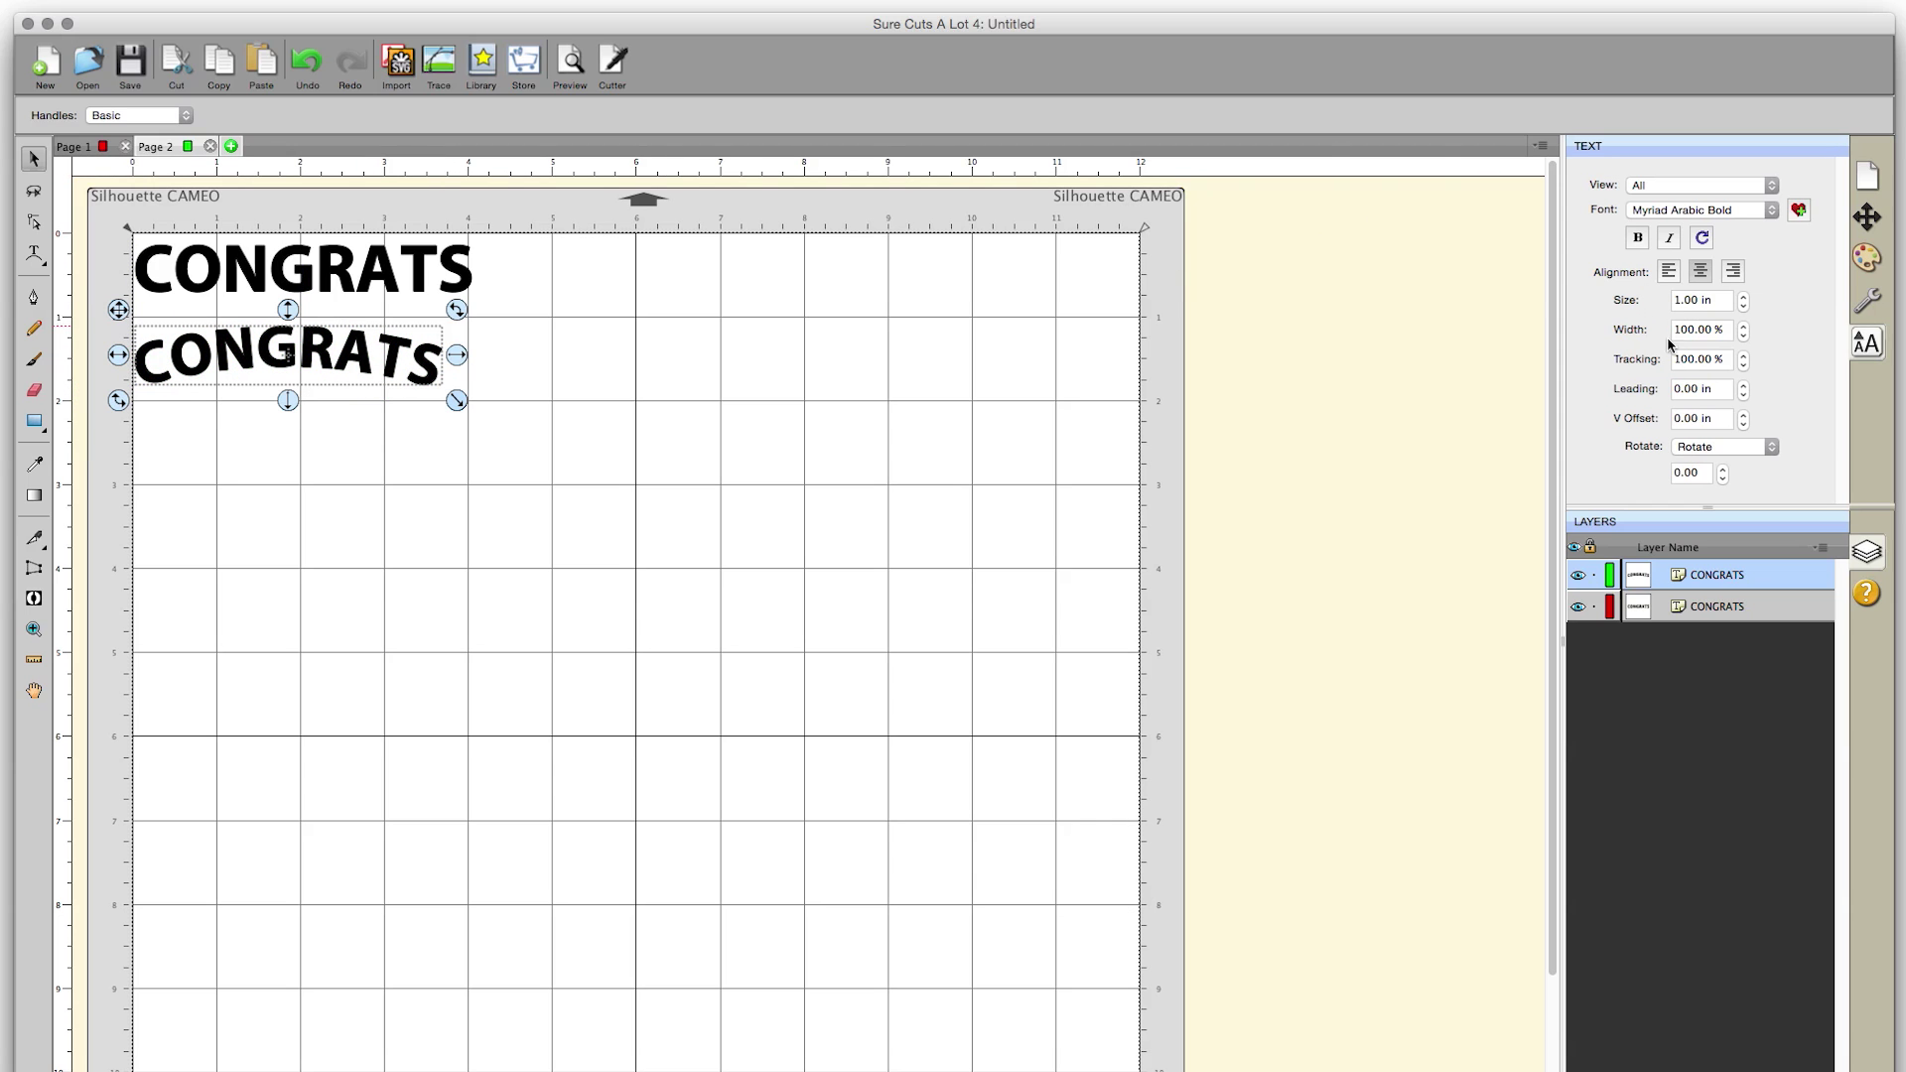
# Scale the arched CONGRATS text proportionally to a width of 4 in
pyautogui.click(1866, 217)
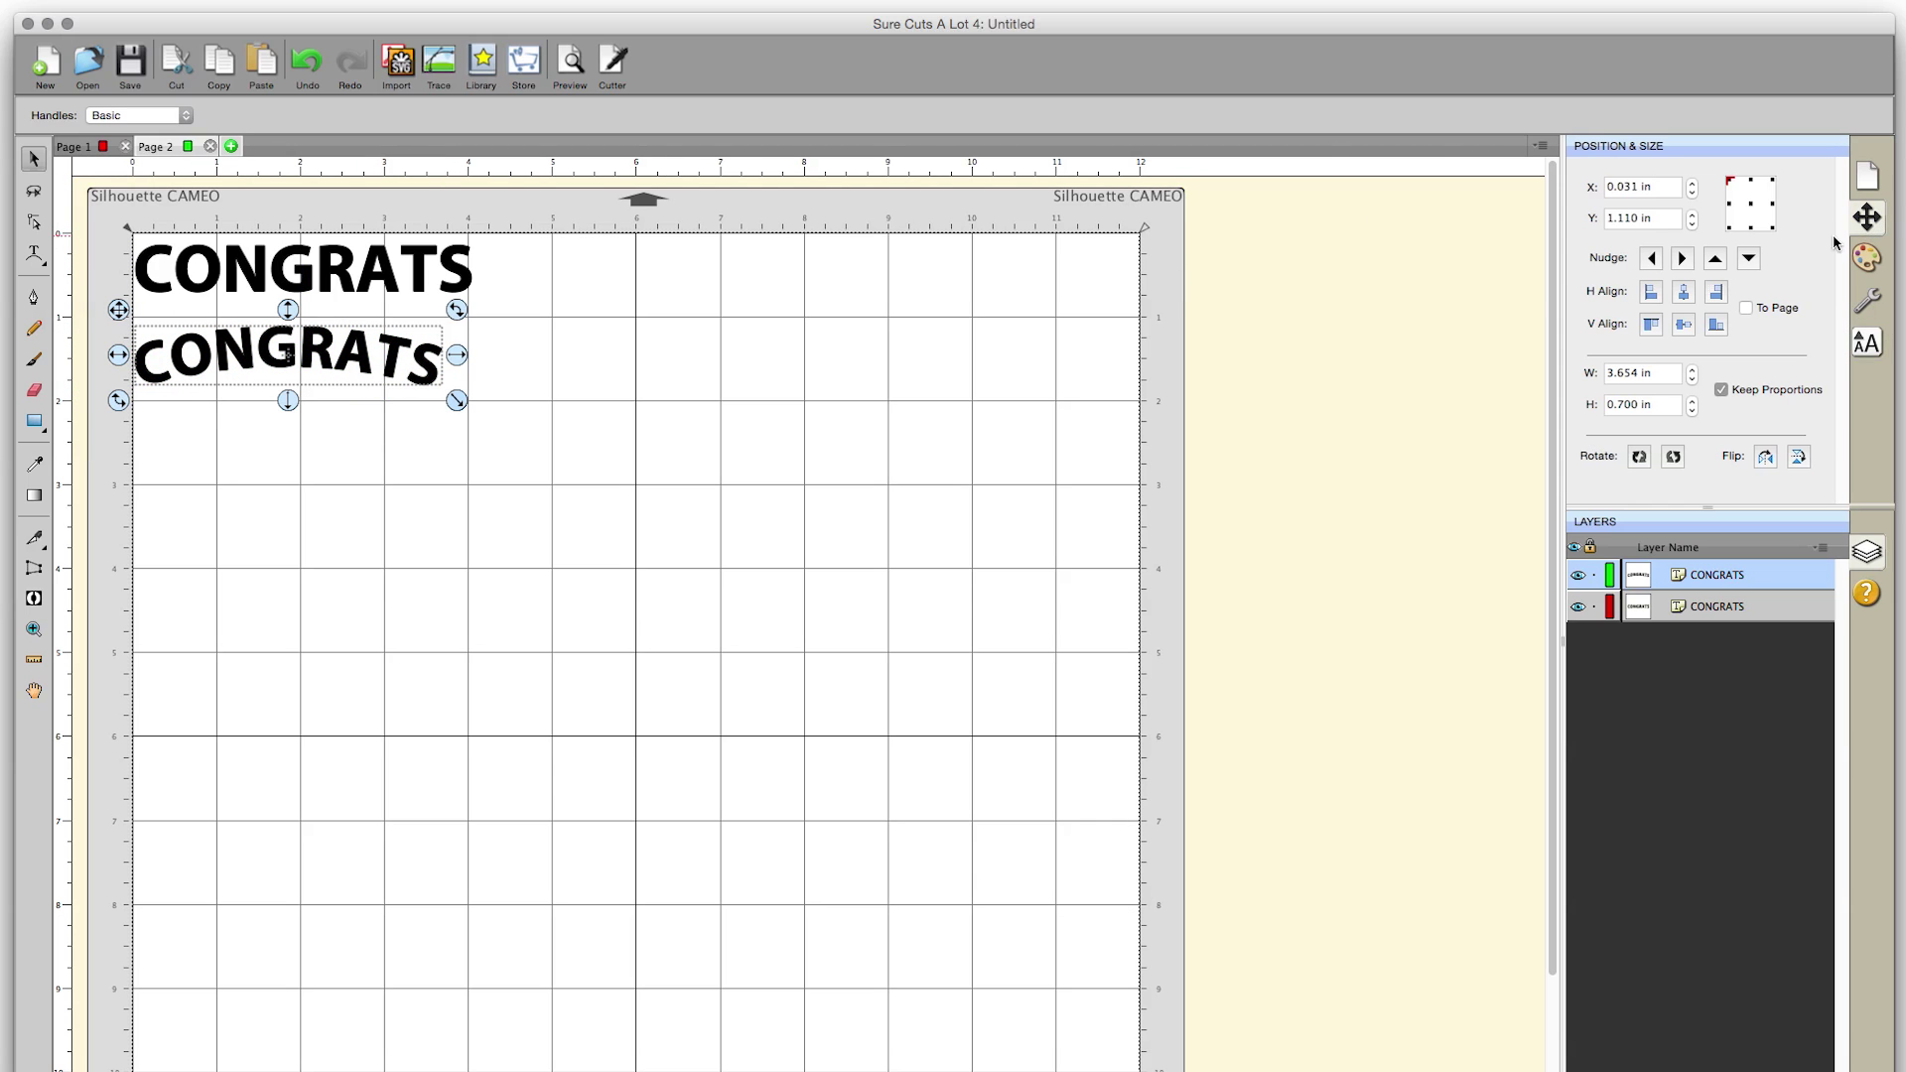
pyautogui.click(1635, 375)
pyautogui.moveTo(1638, 374); pyautogui.dragTo(1590, 372)
pyautogui.write('4.000')
pyautogui.press('Return')
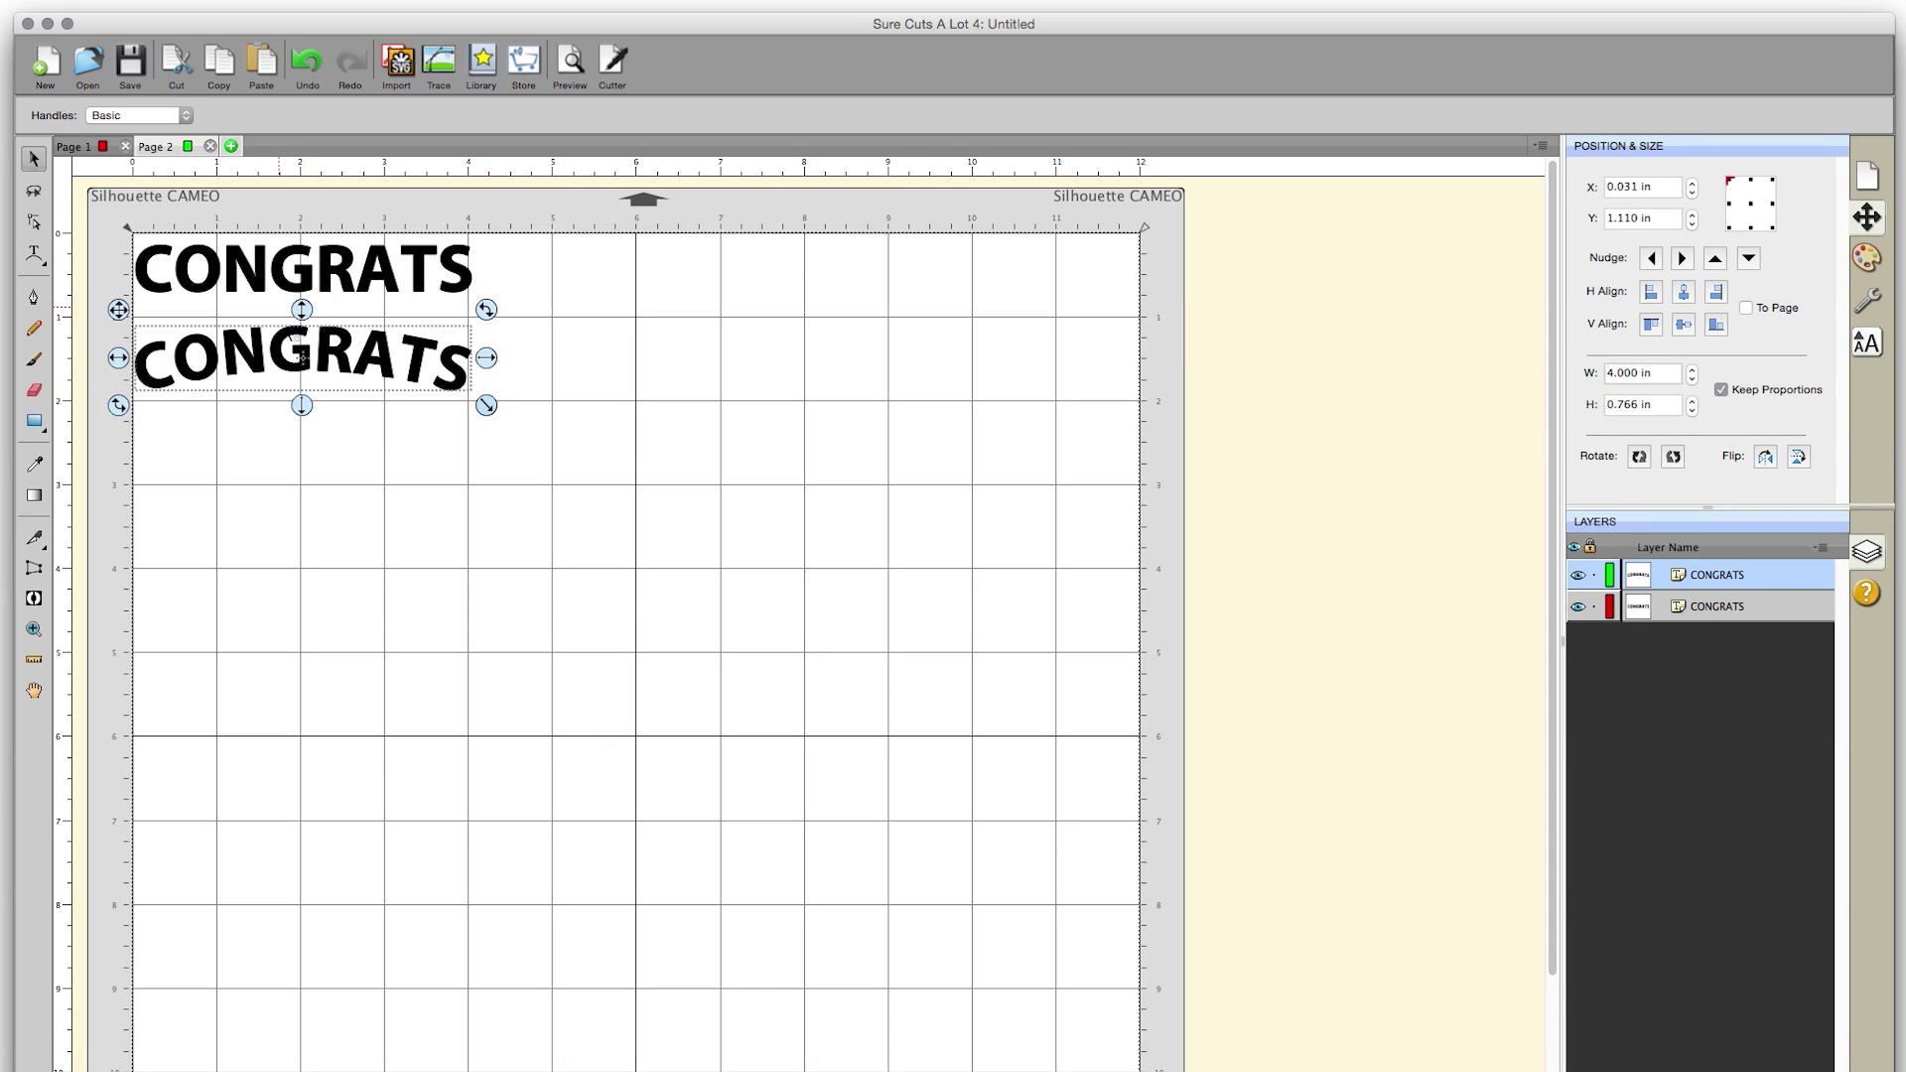
# Try different arch radii on the arched CONGRATS text, ending at 3.00 in
pyautogui.click(34, 254)
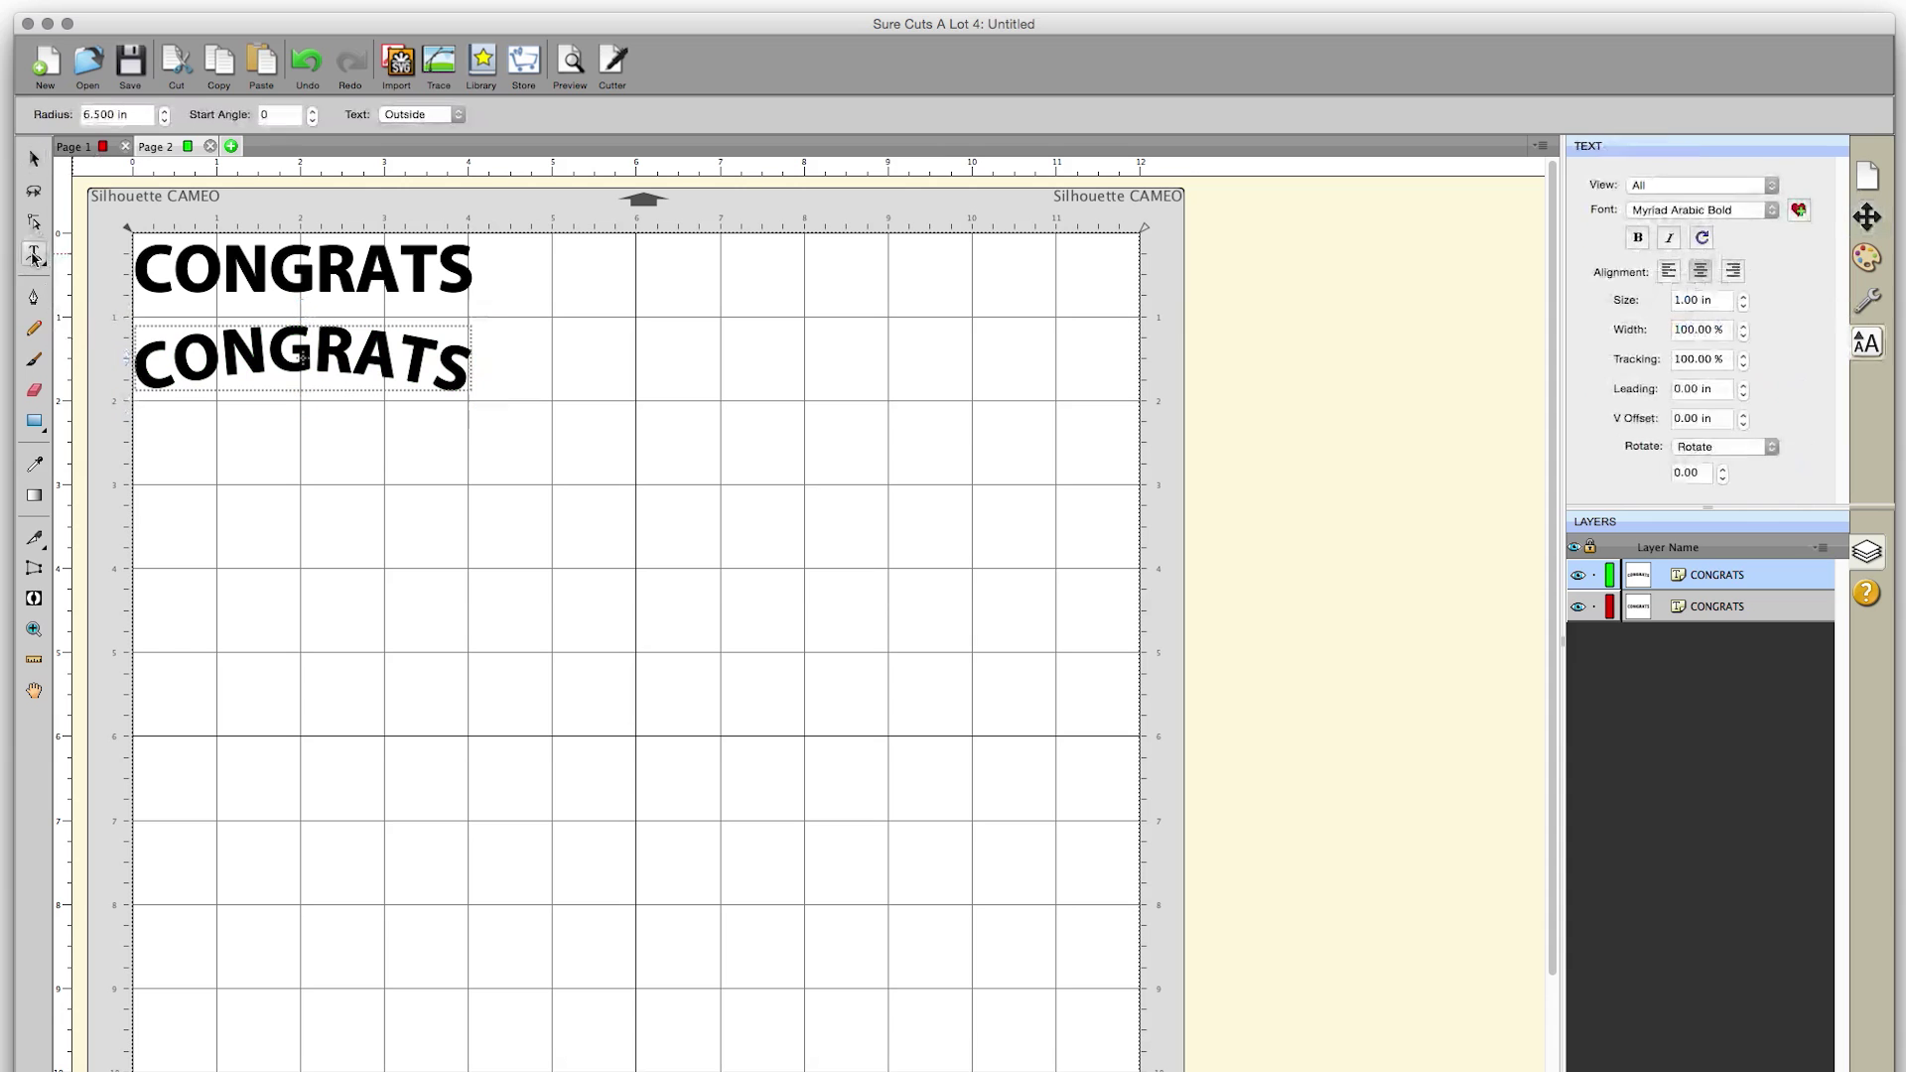
pyautogui.click(165, 121)
pyautogui.click(164, 112)
pyautogui.click(164, 113)
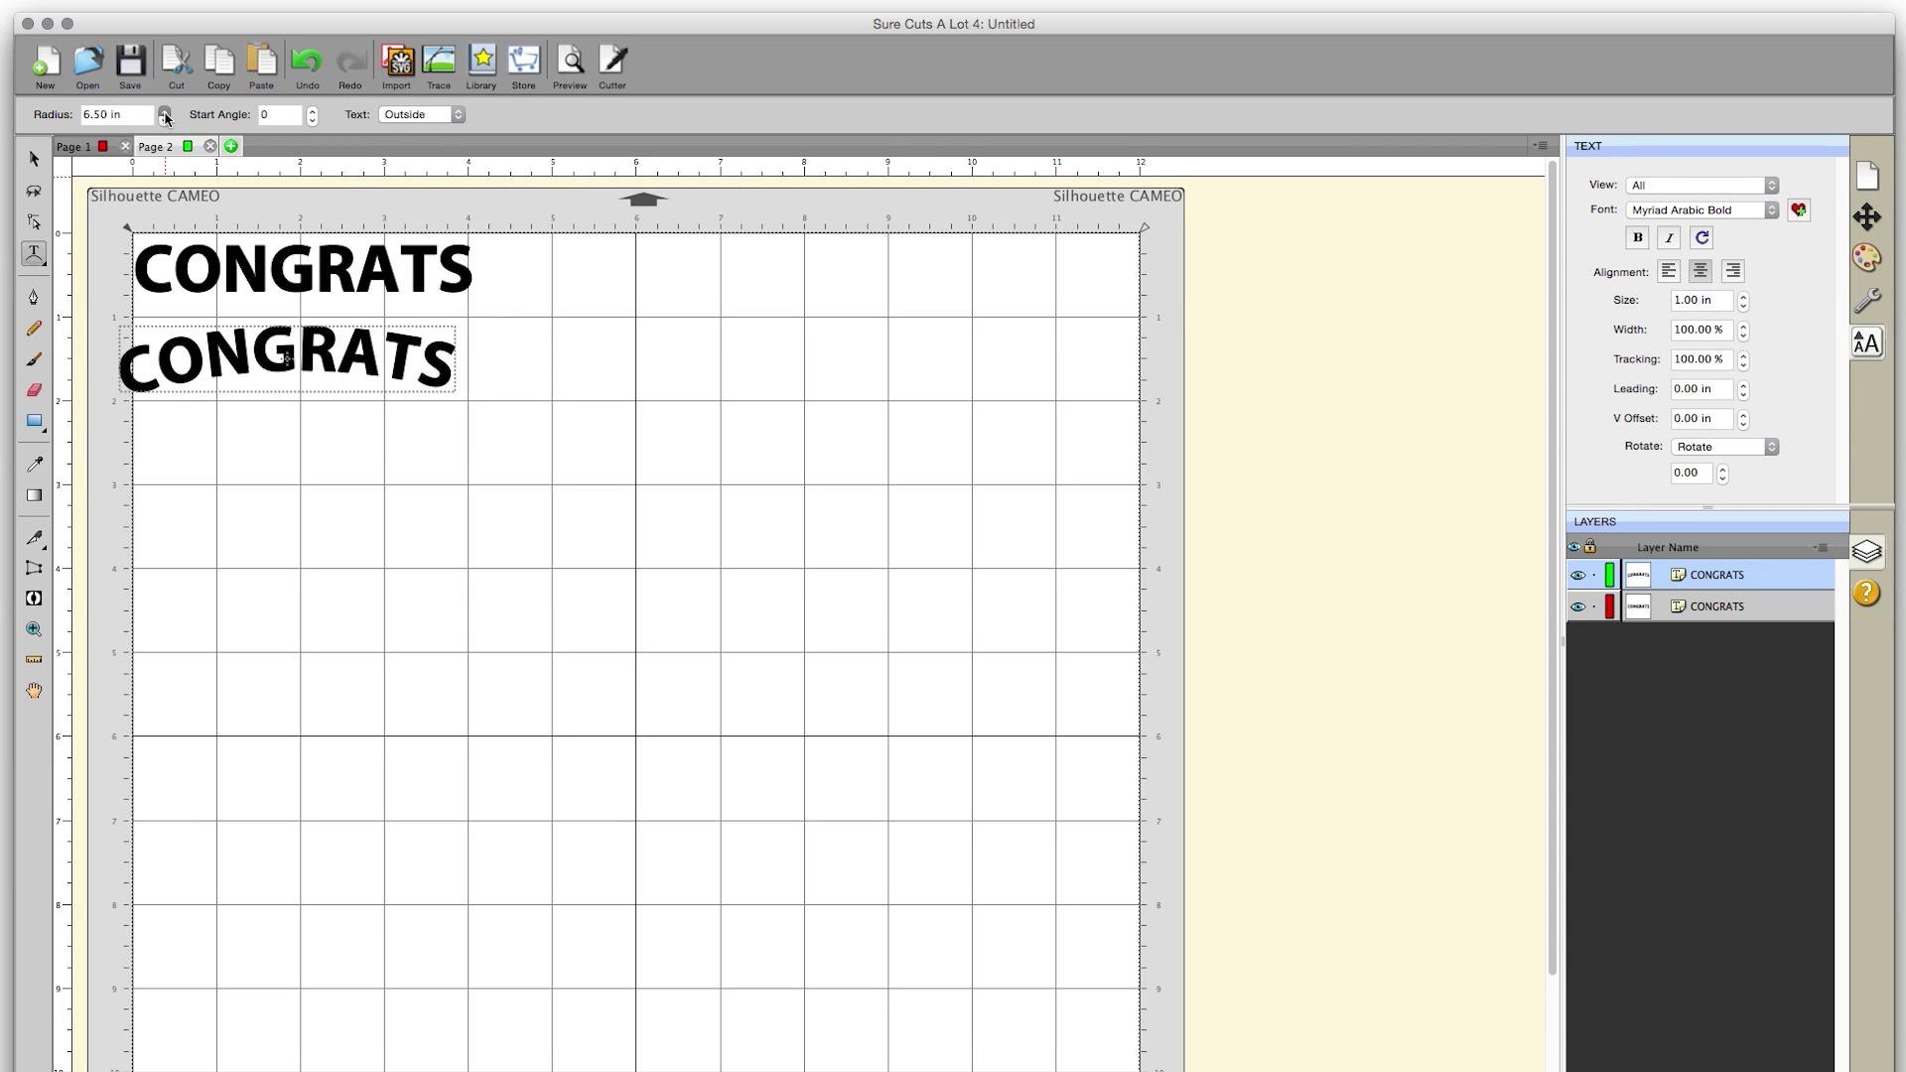
pyautogui.click(165, 112)
pyautogui.click(165, 112)
pyautogui.click(165, 112)
pyautogui.click(165, 112)
pyautogui.click(165, 121)
pyautogui.click(165, 121)
pyautogui.click(166, 122)
pyautogui.click(167, 124)
pyautogui.click(165, 122)
pyautogui.click(166, 122)
pyautogui.click(166, 122)
pyautogui.click(166, 122)
pyautogui.click(166, 122)
pyautogui.click(166, 122)
pyautogui.click(166, 122)
pyautogui.click(165, 123)
pyautogui.click(166, 122)
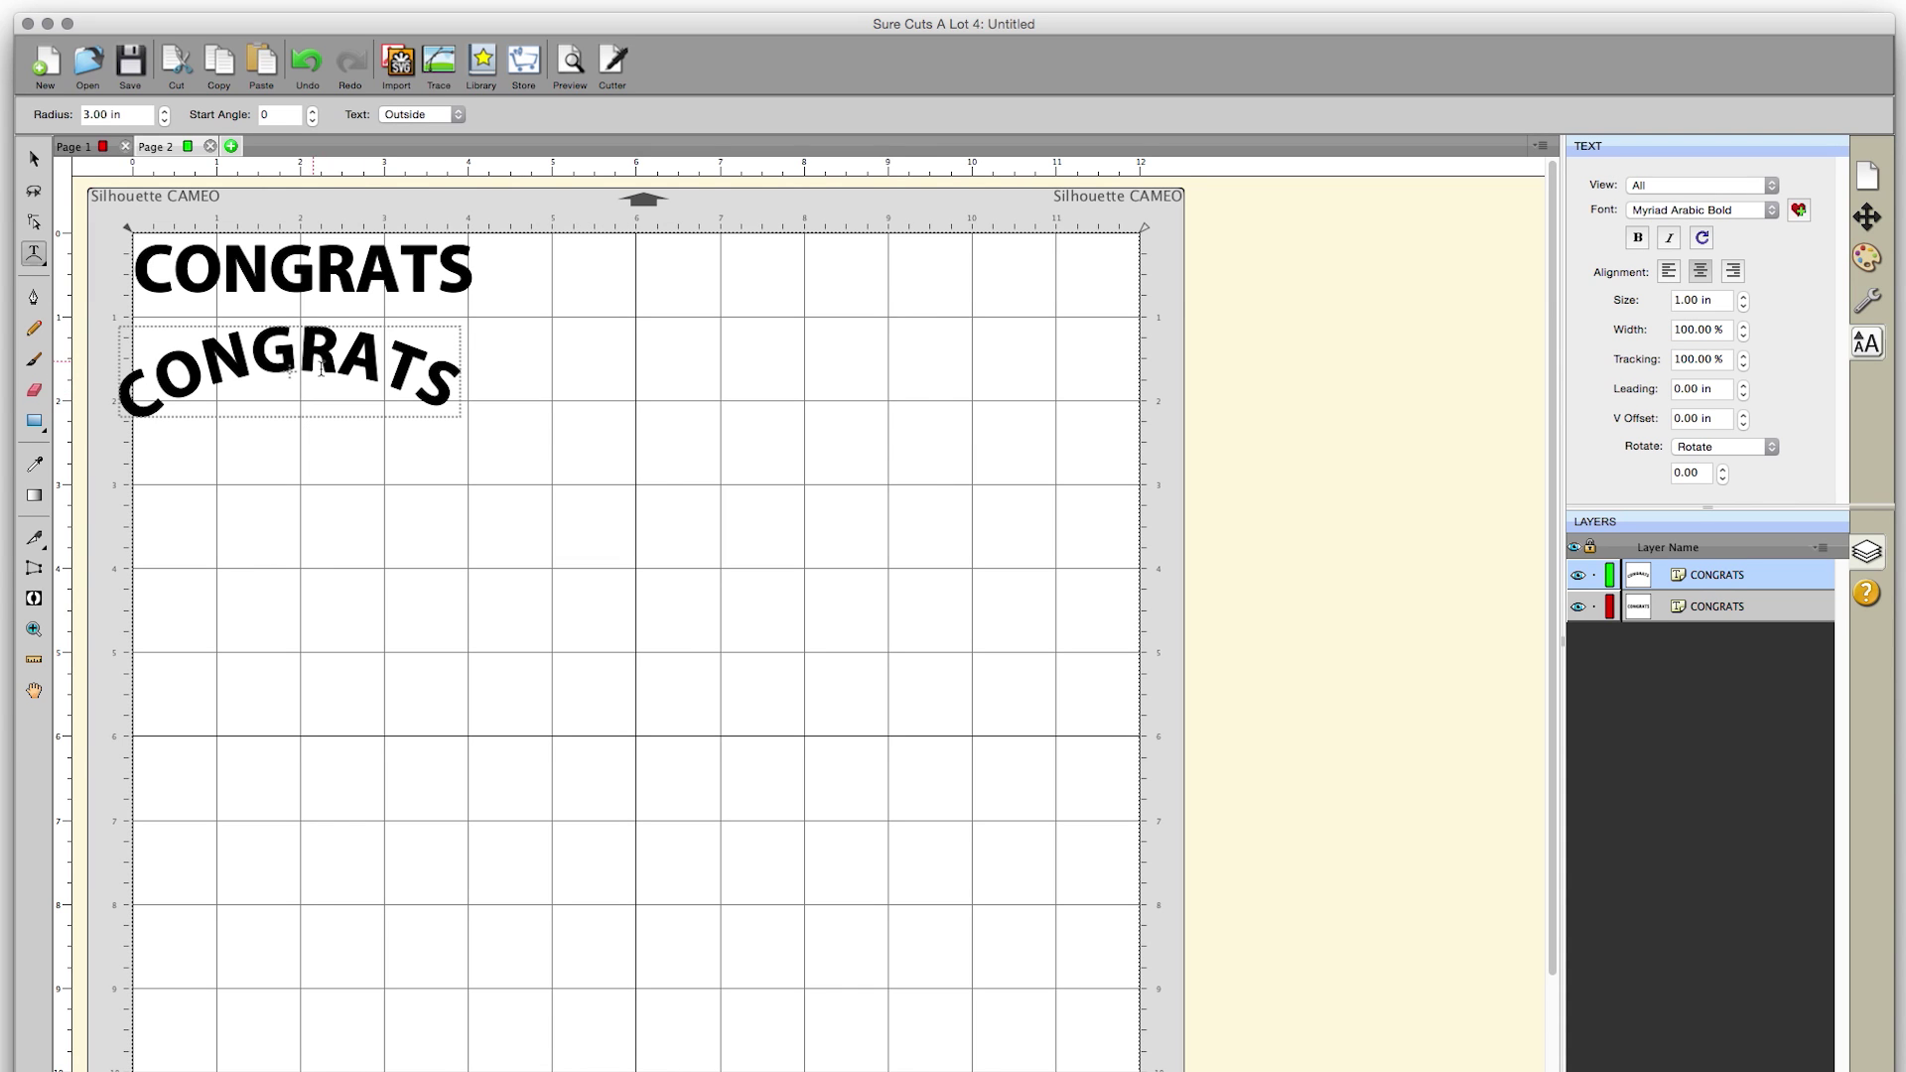
# Delete the arched CONGRATS and create it again with the Type on Arch tool, placed beneath the straight text
pyautogui.click(34, 158)
pyautogui.press('Delete')
pyautogui.click(34, 253)
pyautogui.moveTo(34, 256); pyautogui.dragTo(94, 330)
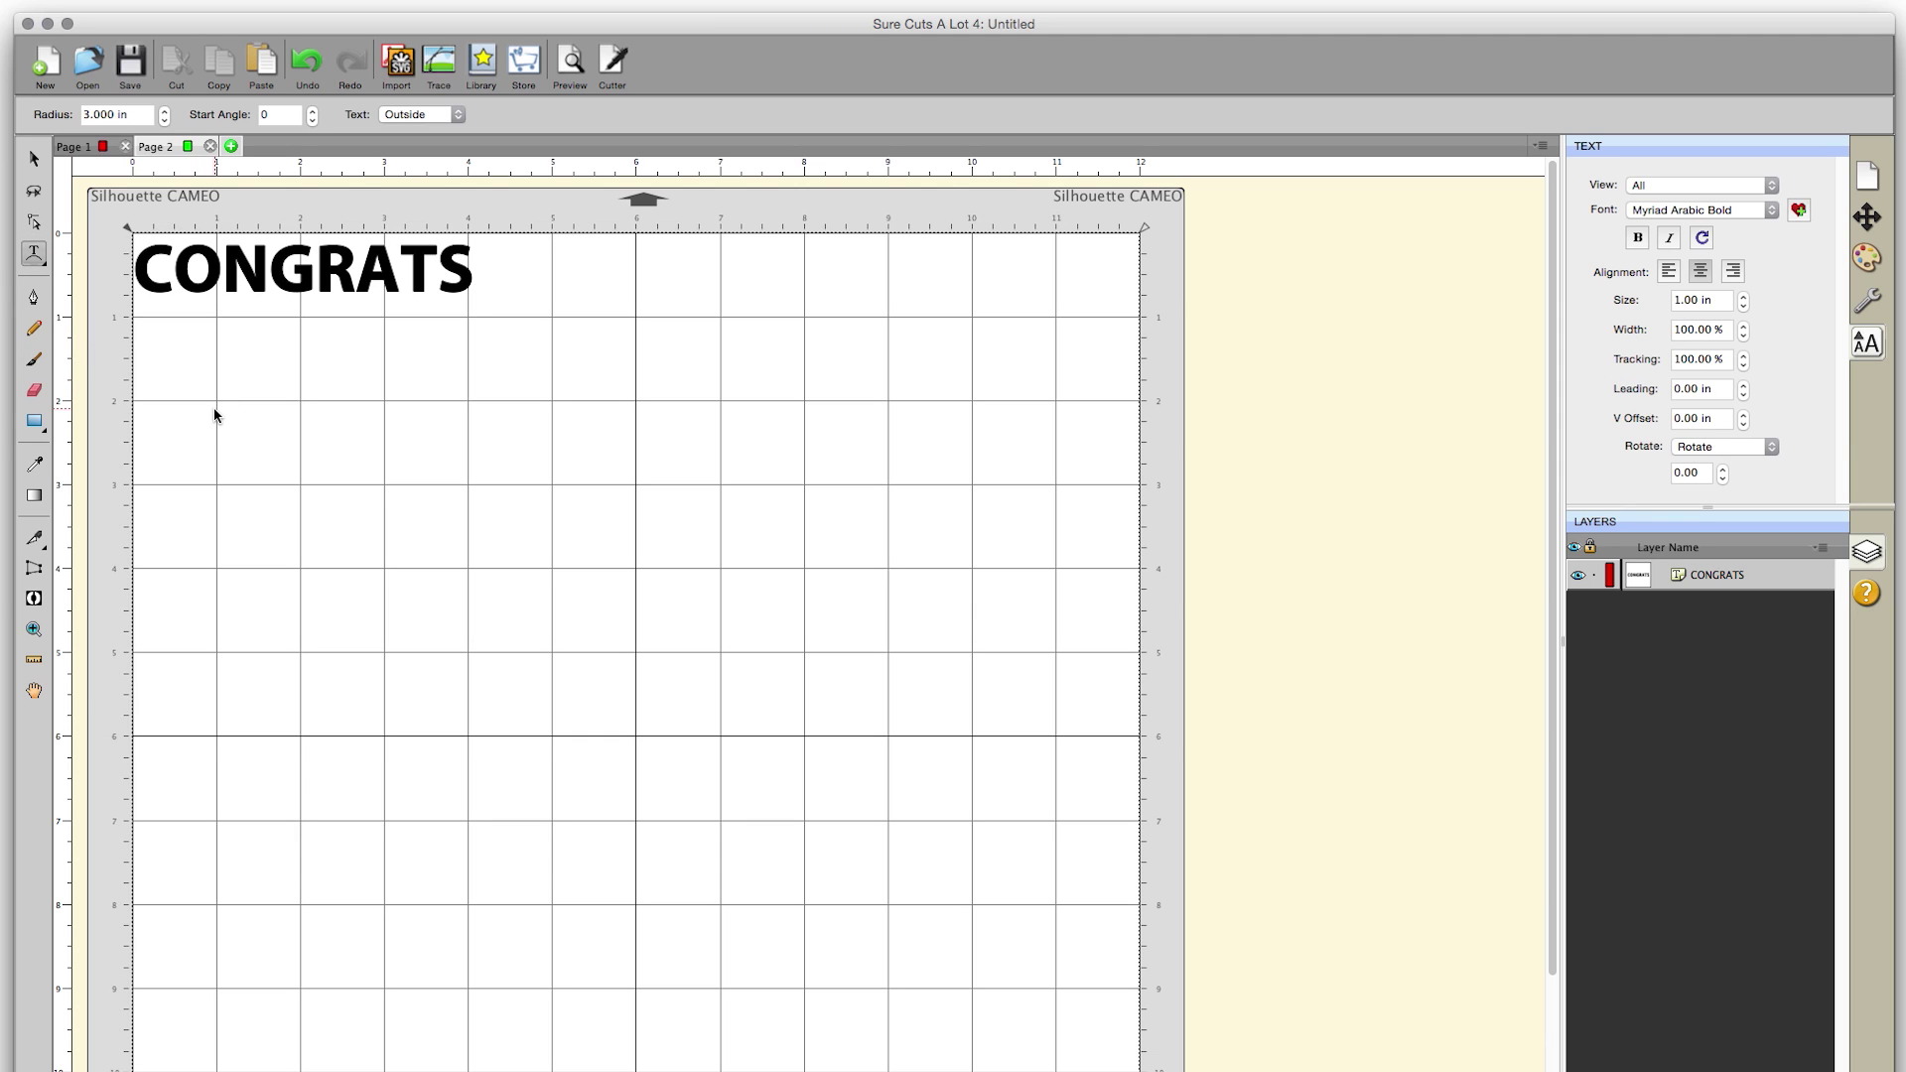
pyautogui.write('CON')
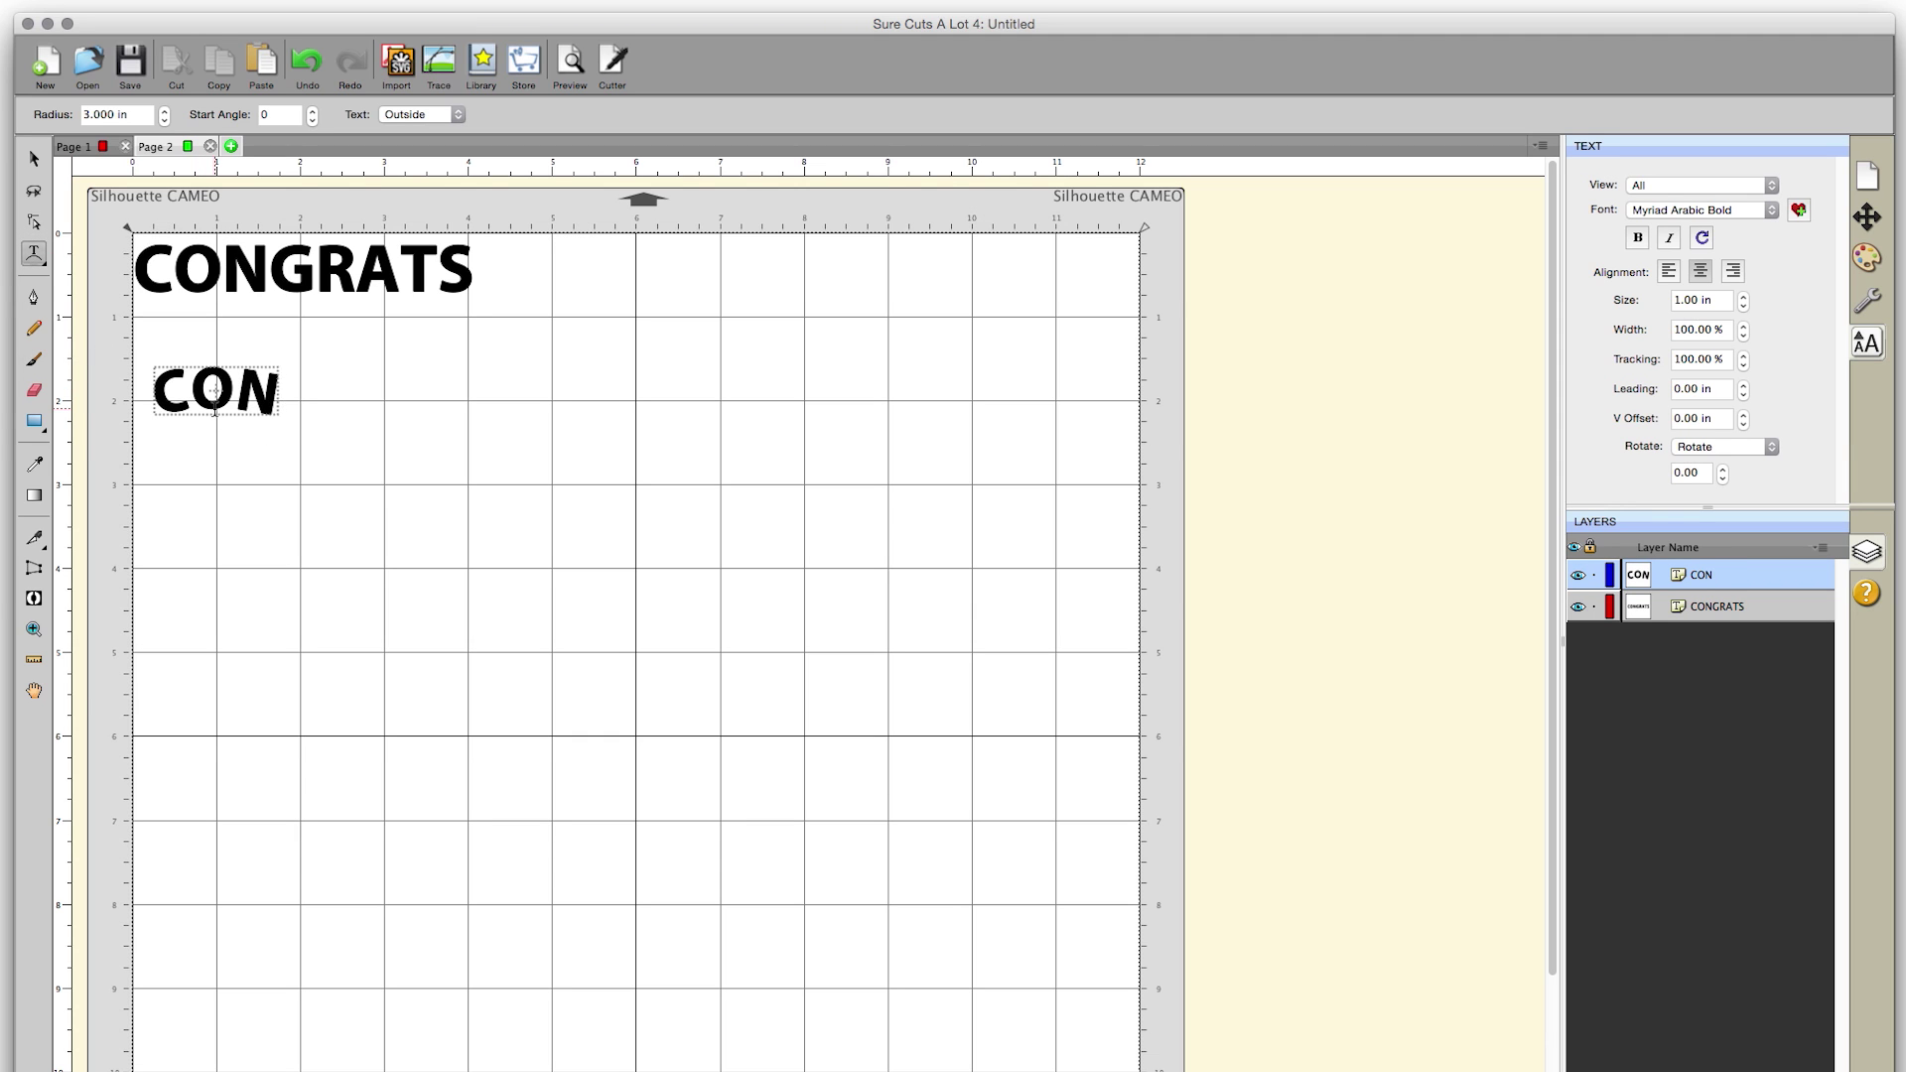
pyautogui.write('GRATS')
pyautogui.click(34, 158)
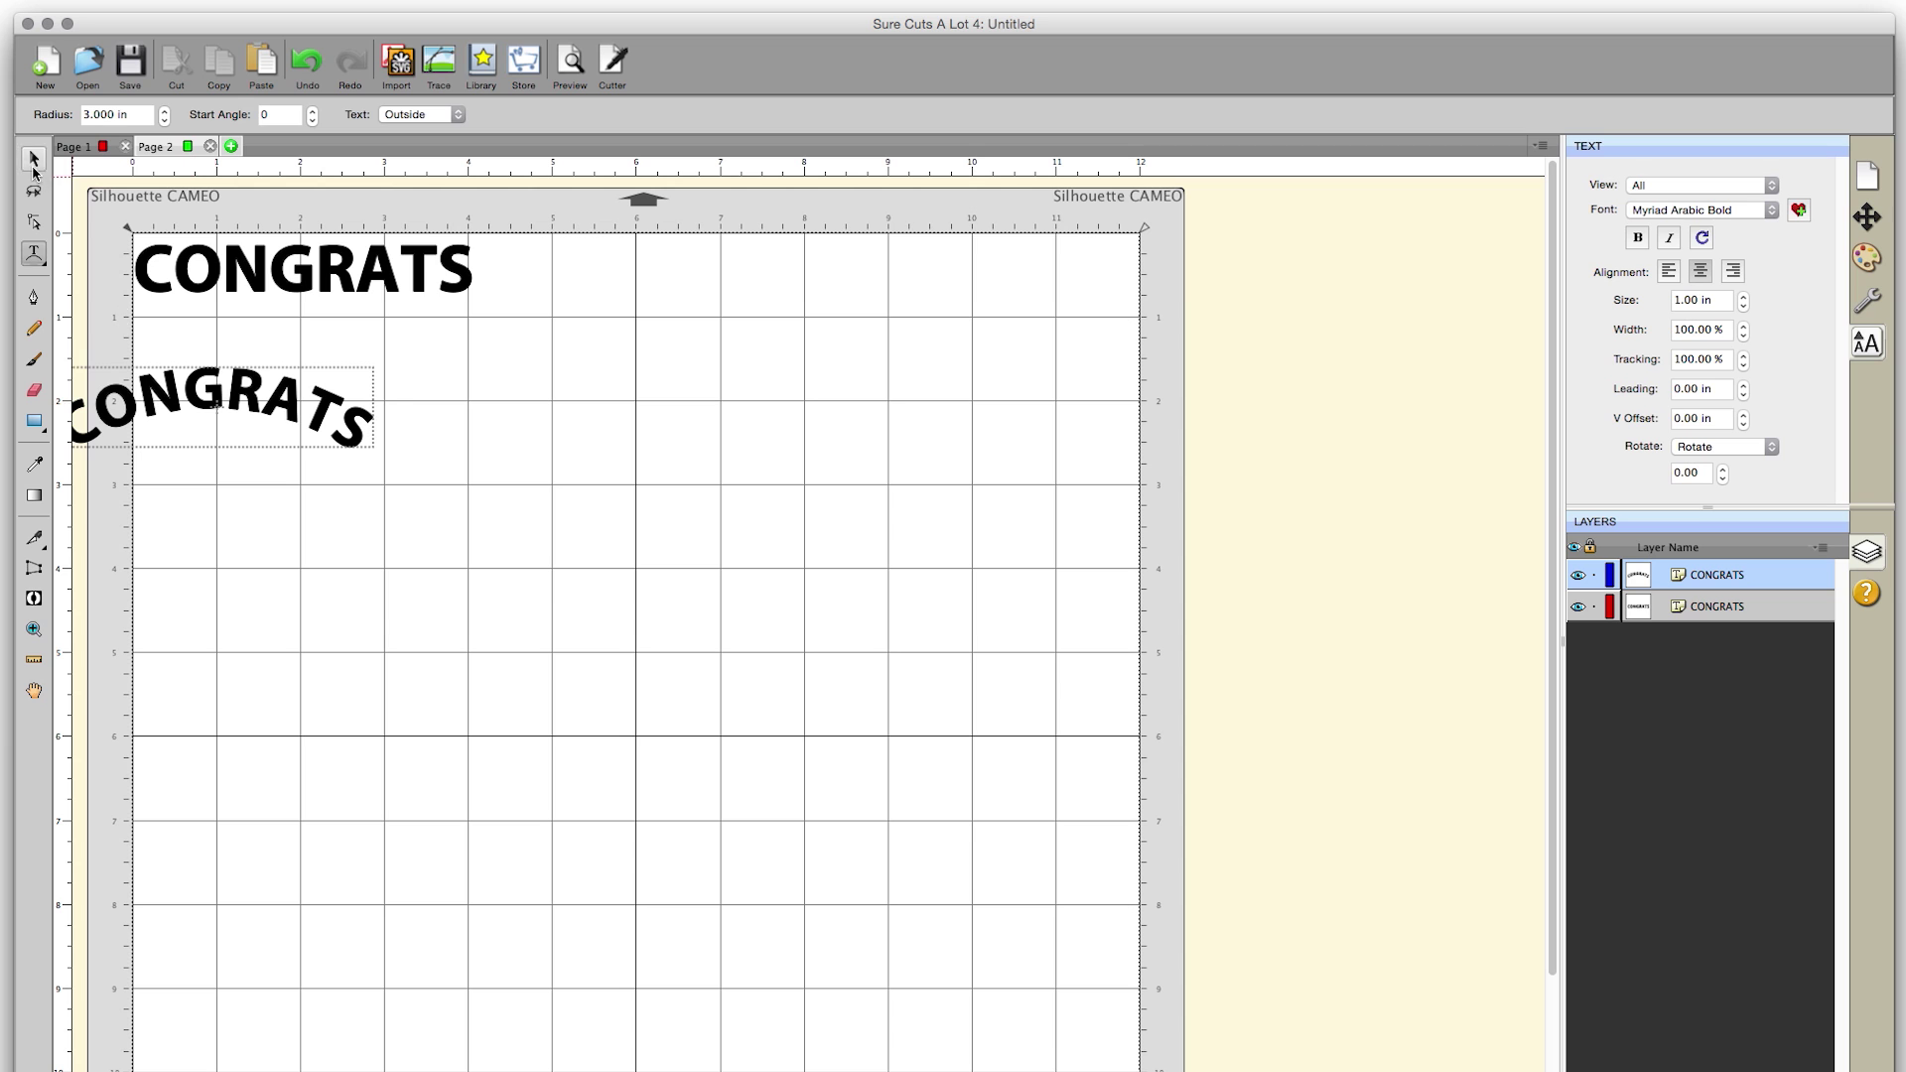
pyautogui.moveTo(258, 397); pyautogui.dragTo(344, 355)
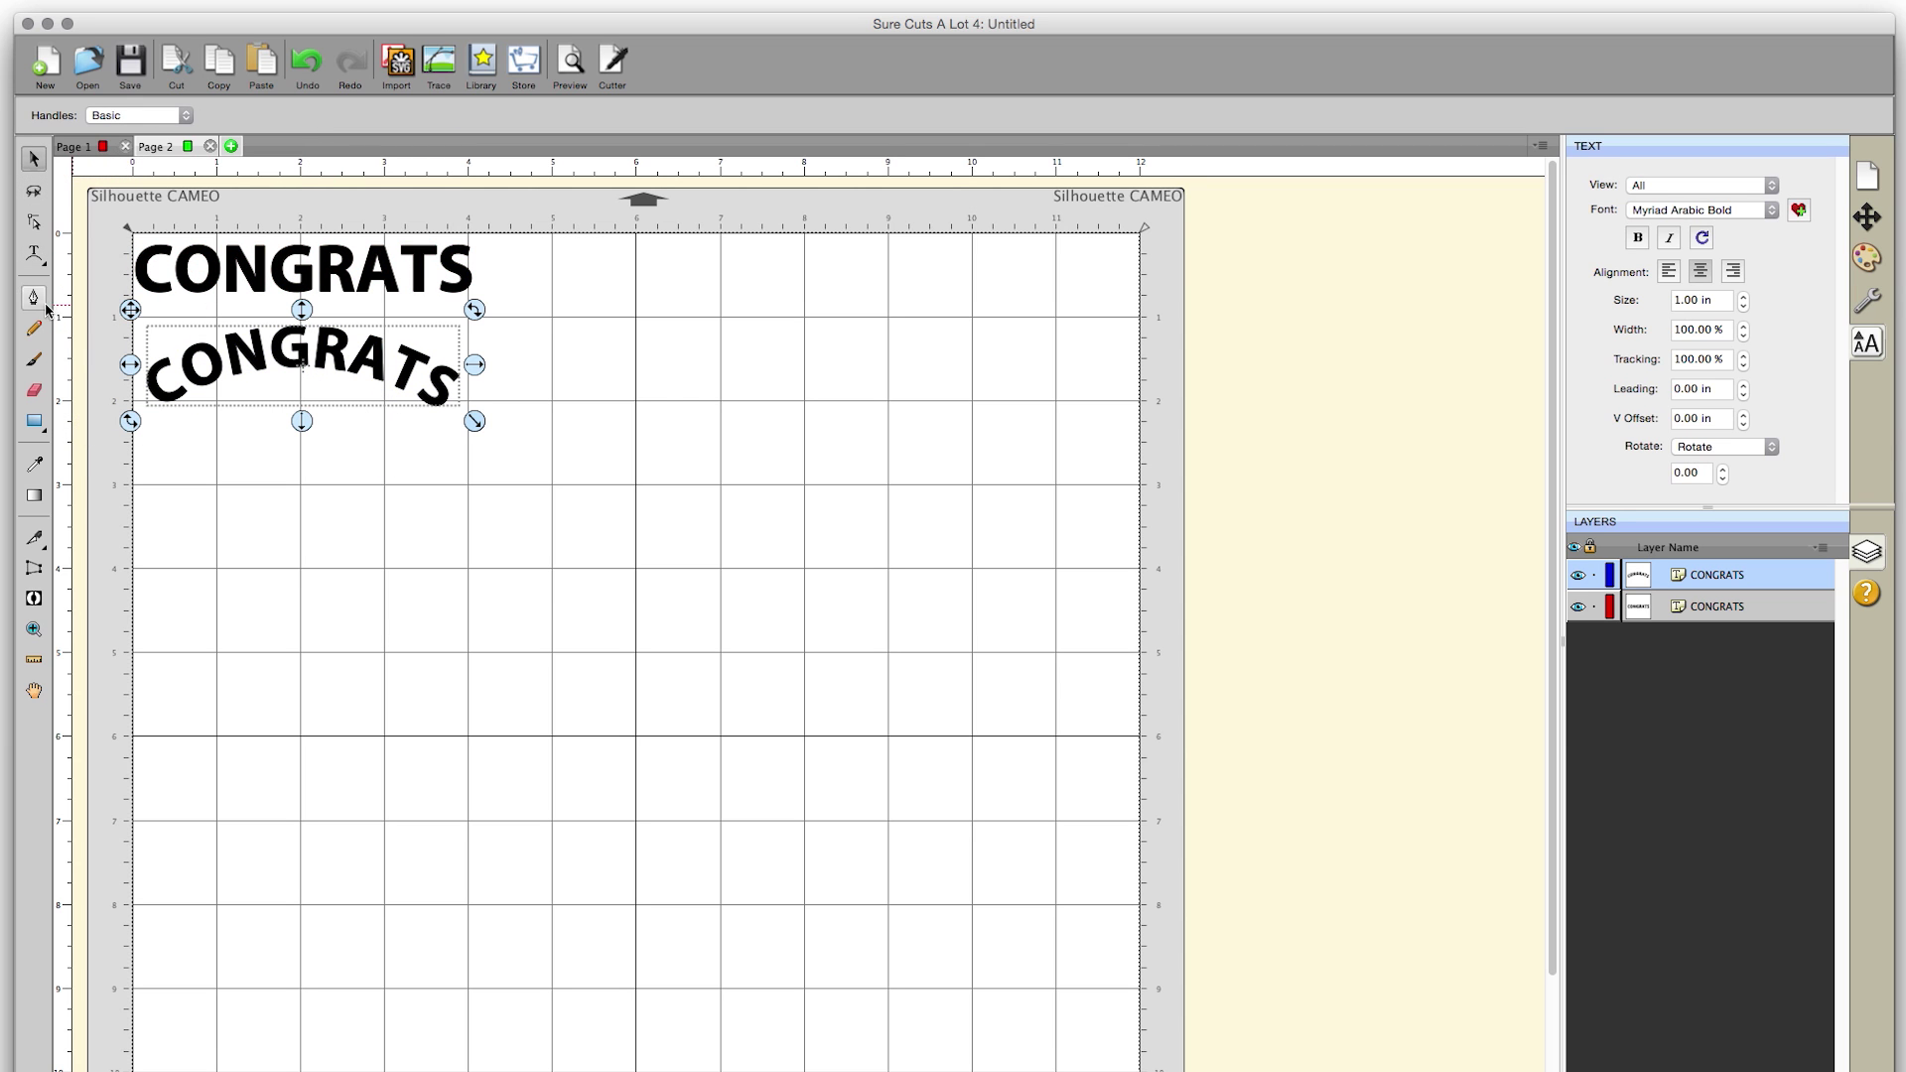
# Adjust the new arched text's curvature to a radius of 4.75 in
pyautogui.click(34, 254)
pyautogui.click(164, 117)
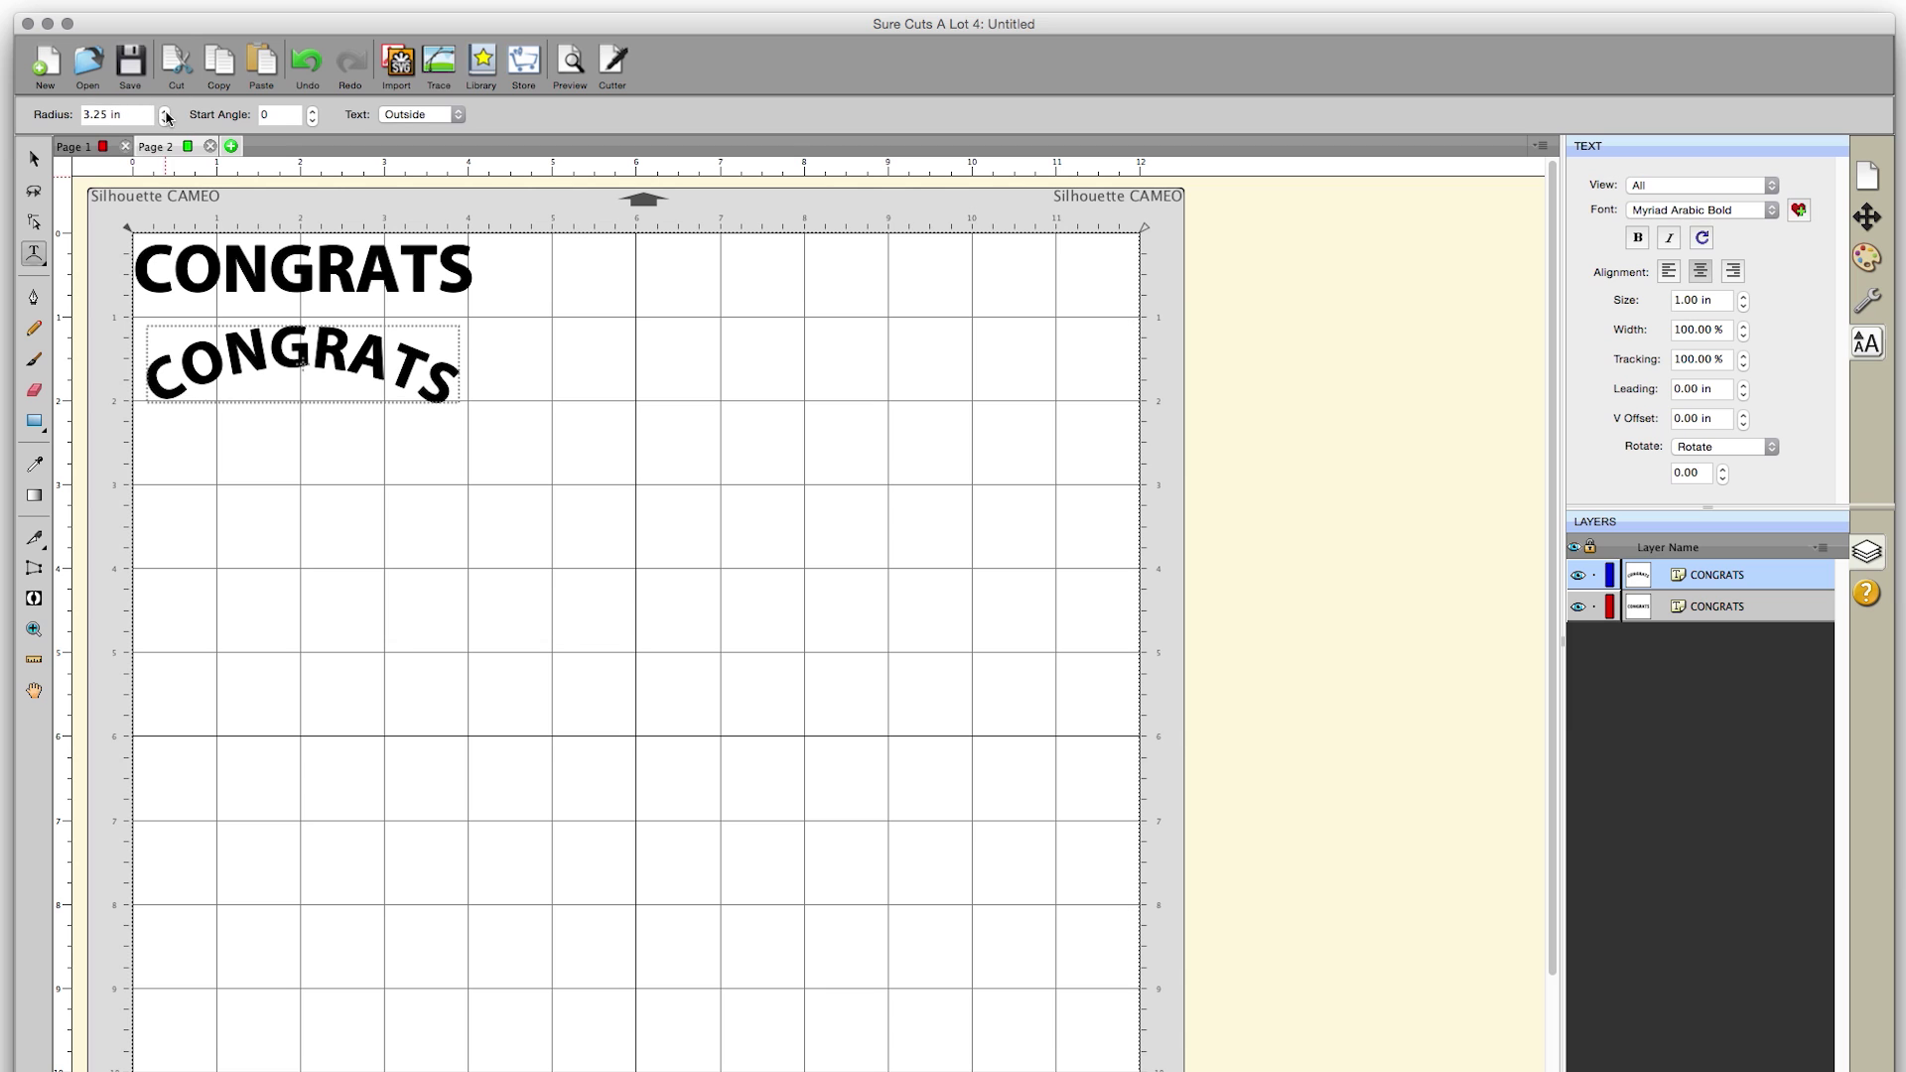
pyautogui.click(165, 121)
pyautogui.click(164, 121)
pyautogui.click(165, 121)
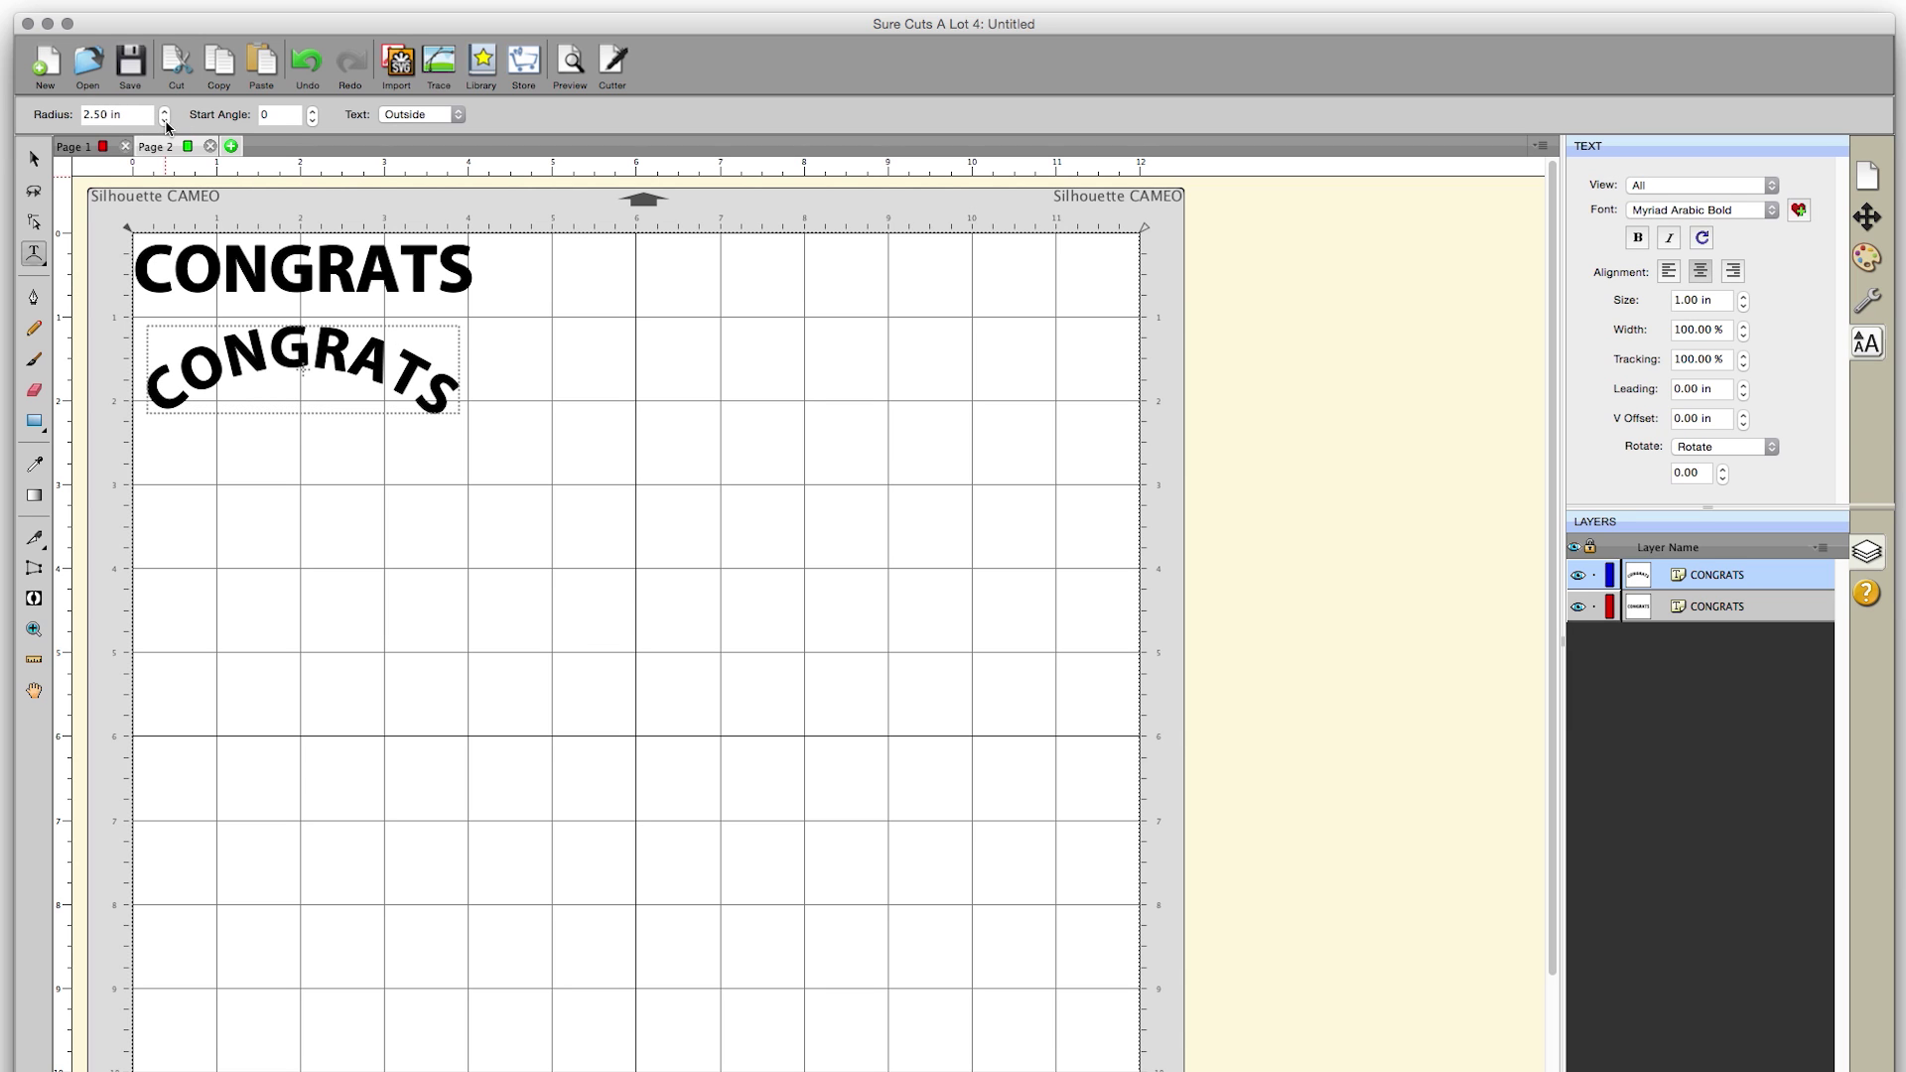
pyautogui.click(166, 111)
pyautogui.click(166, 111)
pyautogui.click(166, 111)
pyautogui.click(166, 111)
pyautogui.click(166, 111)
pyautogui.click(166, 112)
pyautogui.click(165, 112)
pyautogui.click(166, 112)
pyautogui.click(166, 112)
pyautogui.click(166, 111)
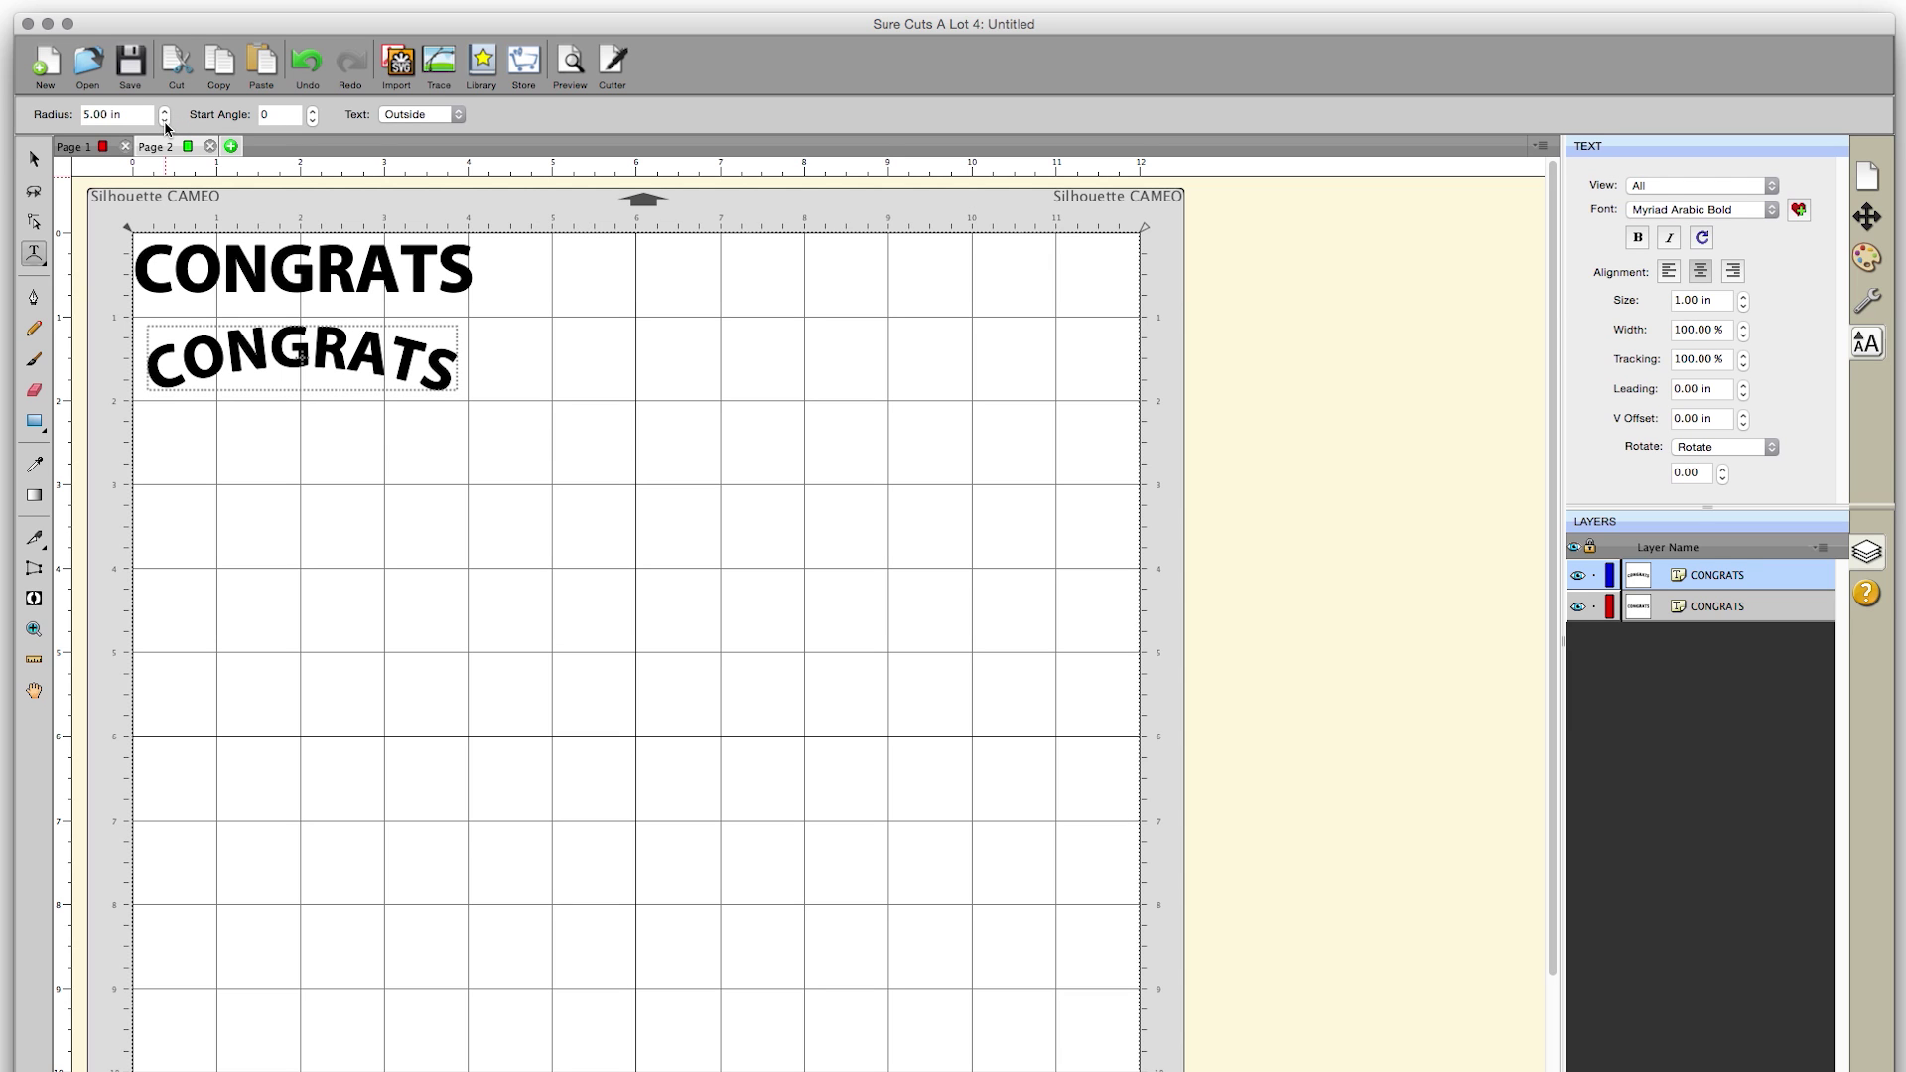
pyautogui.click(166, 121)
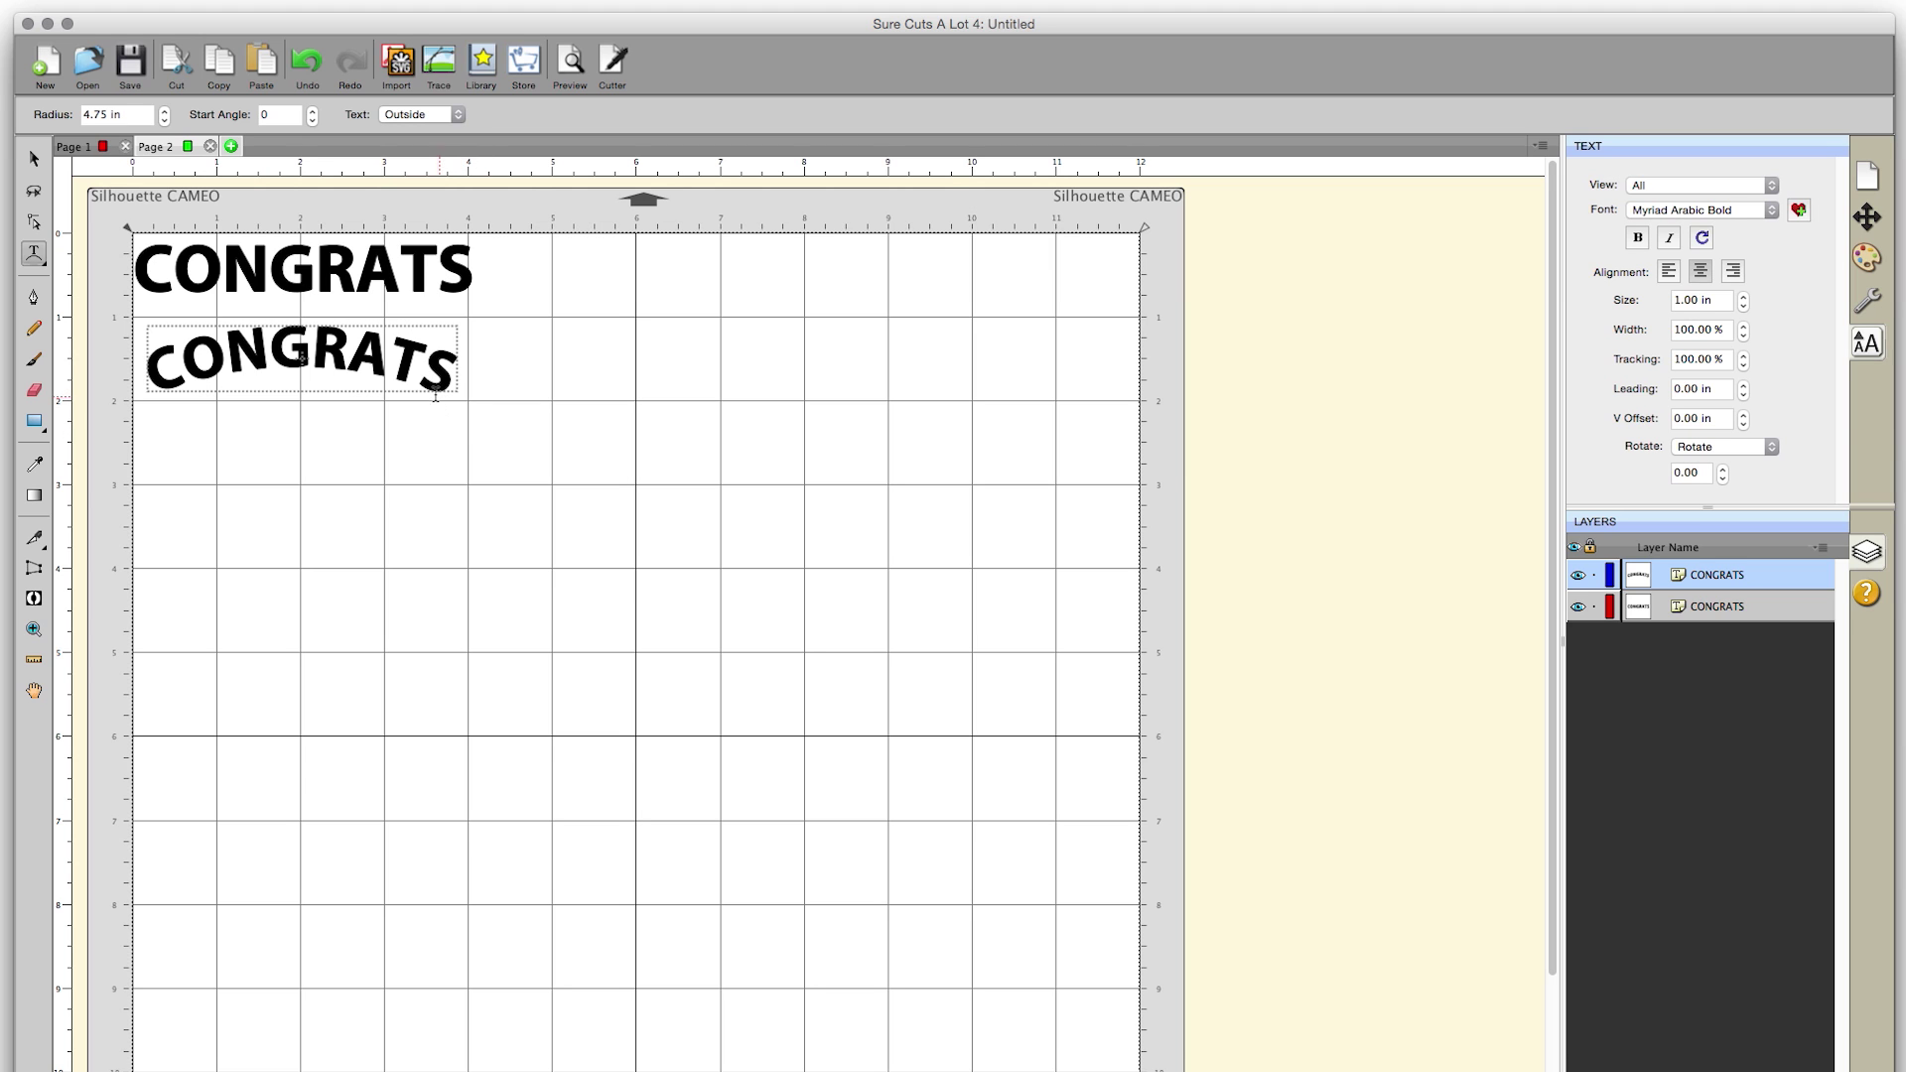
pyautogui.click(38, 161)
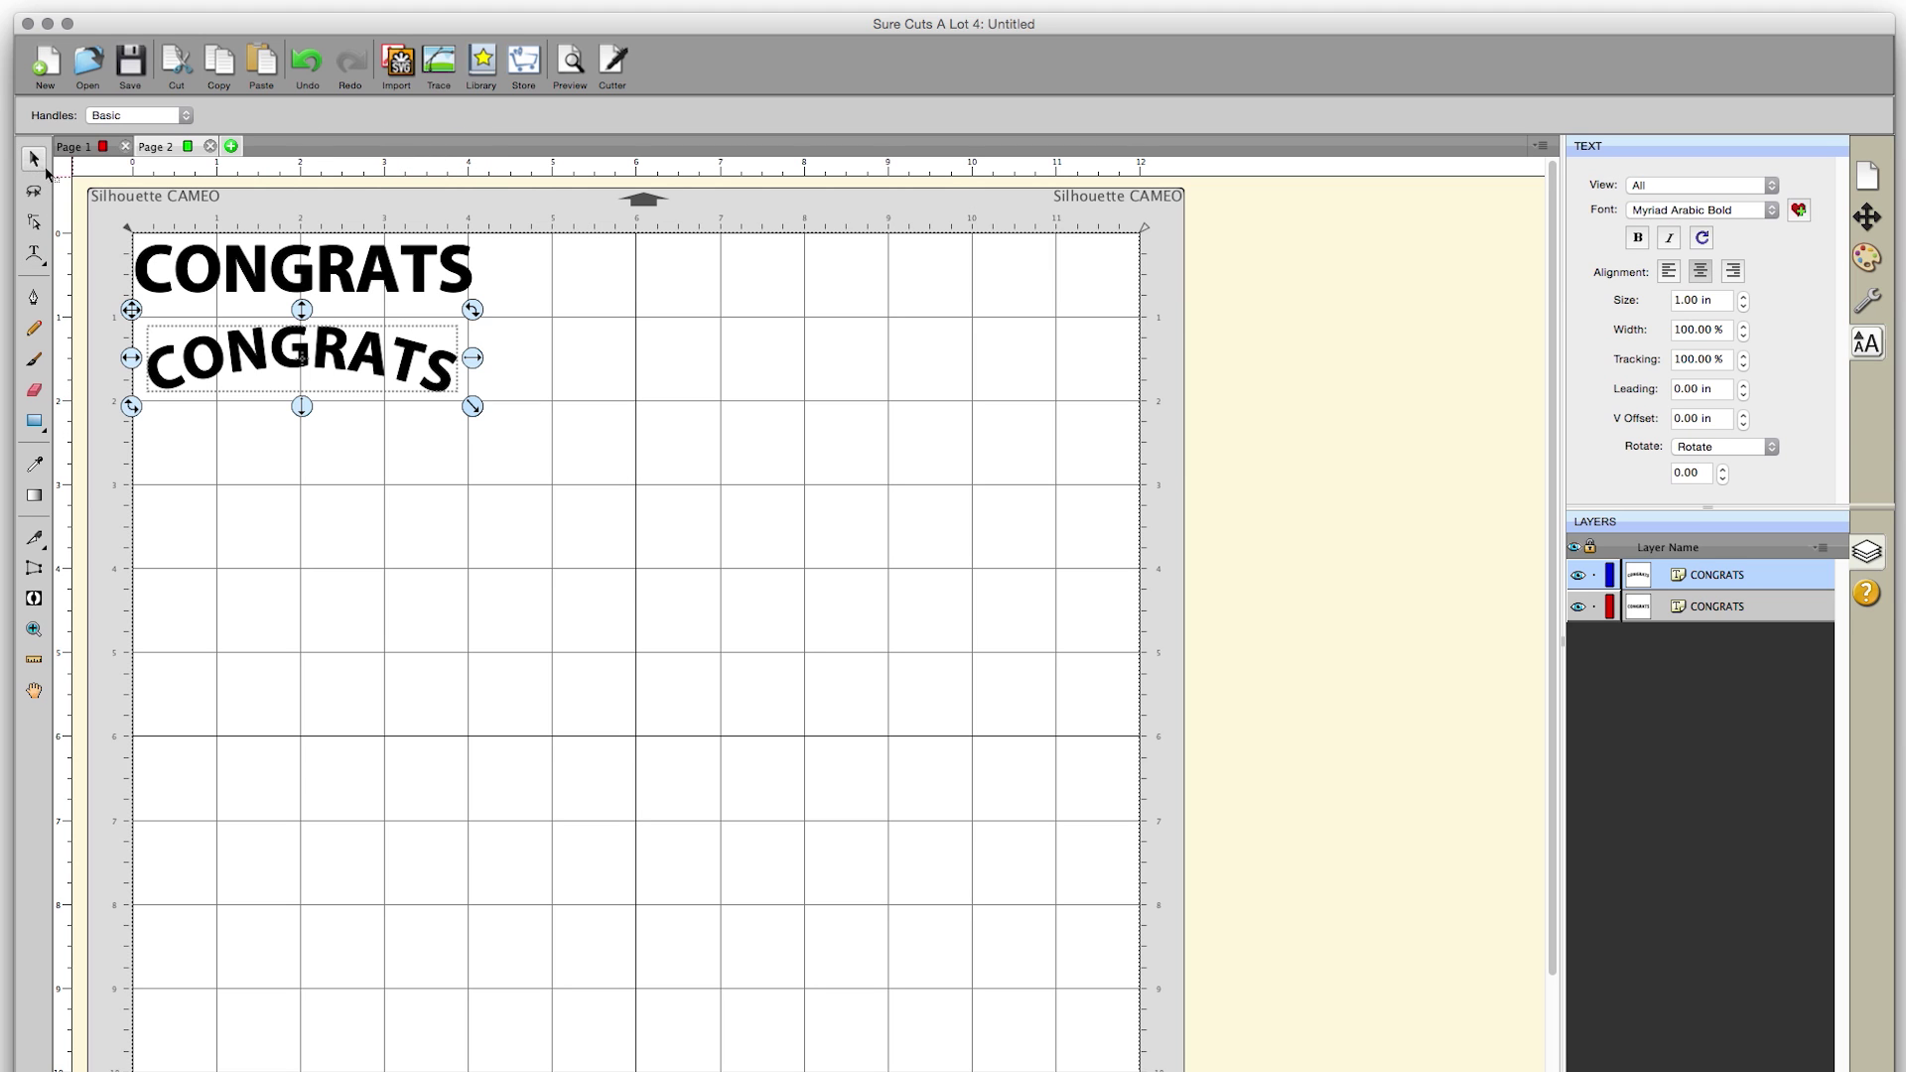
pyautogui.click(417, 425)
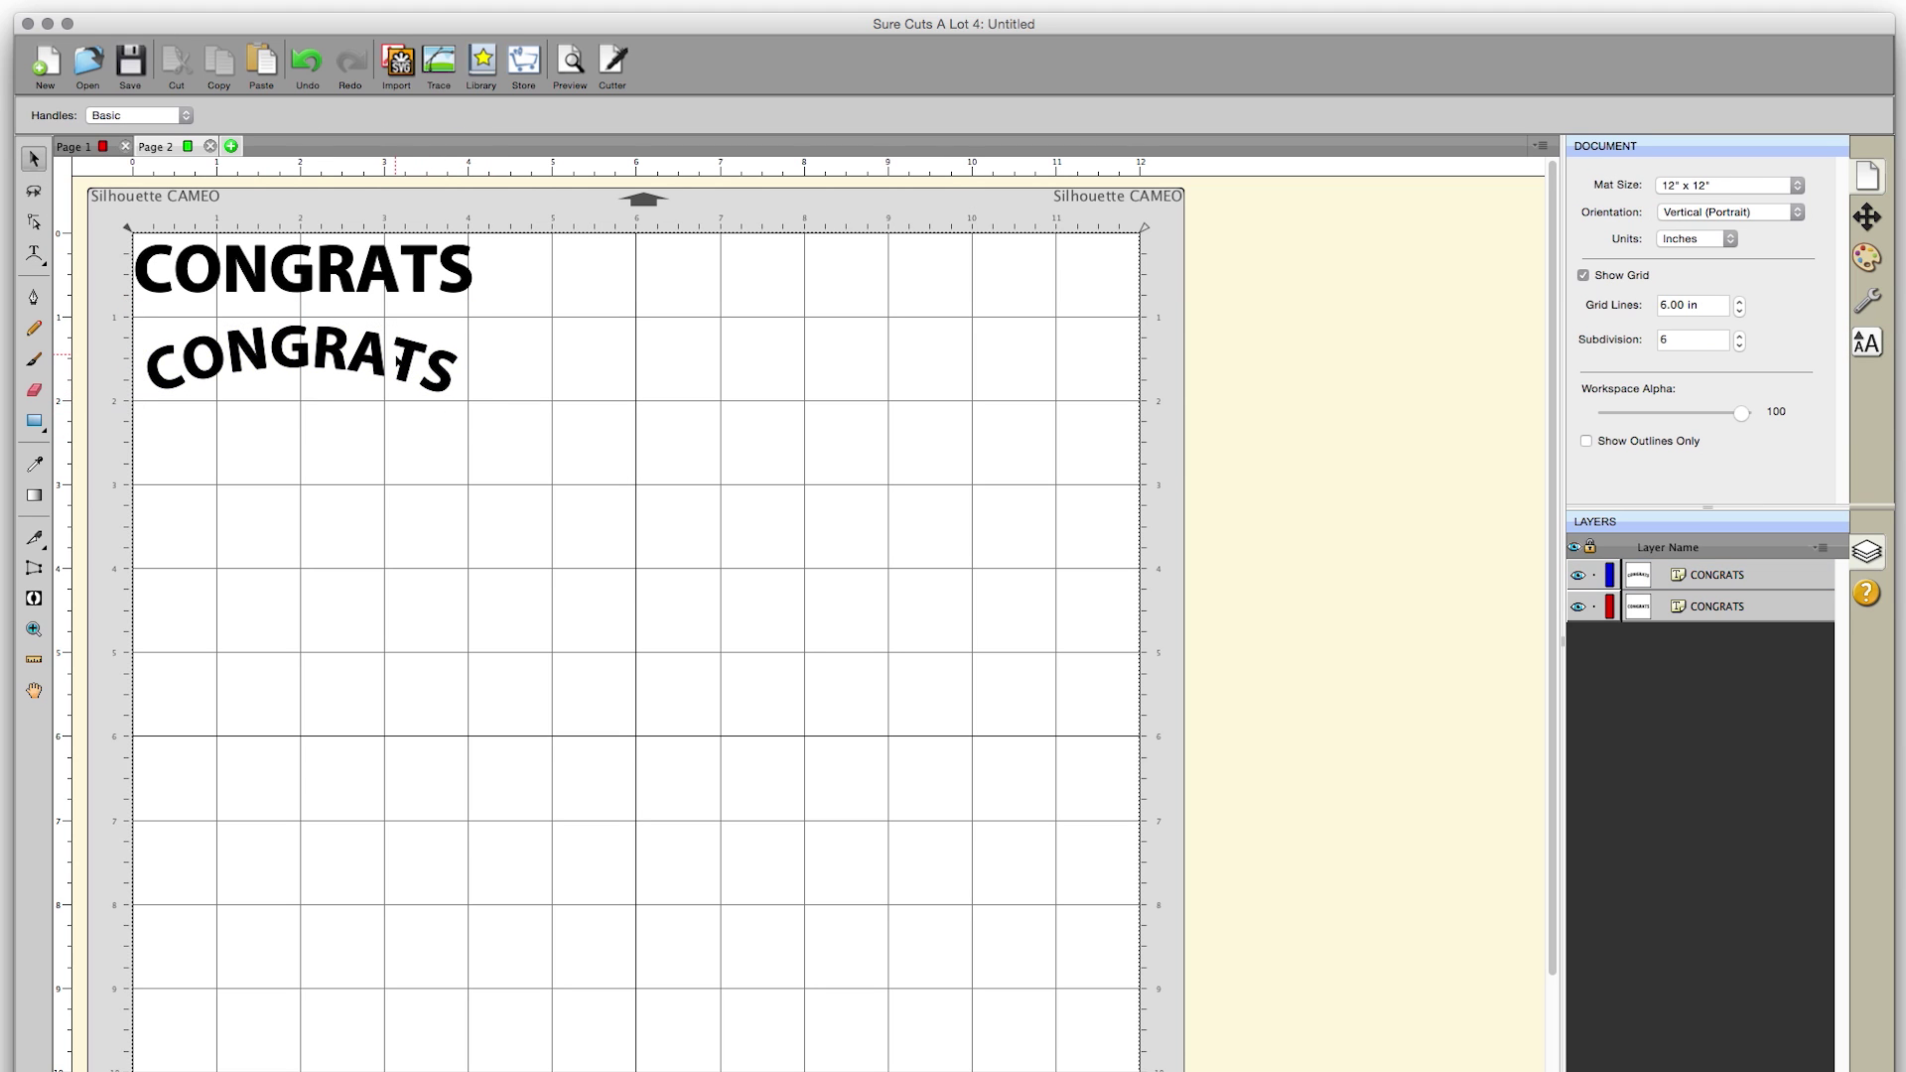
# Duplicate the arched CONGRATS text and place the copy directly below the original
pyautogui.click(411, 365)
pyautogui.click(228, 69)
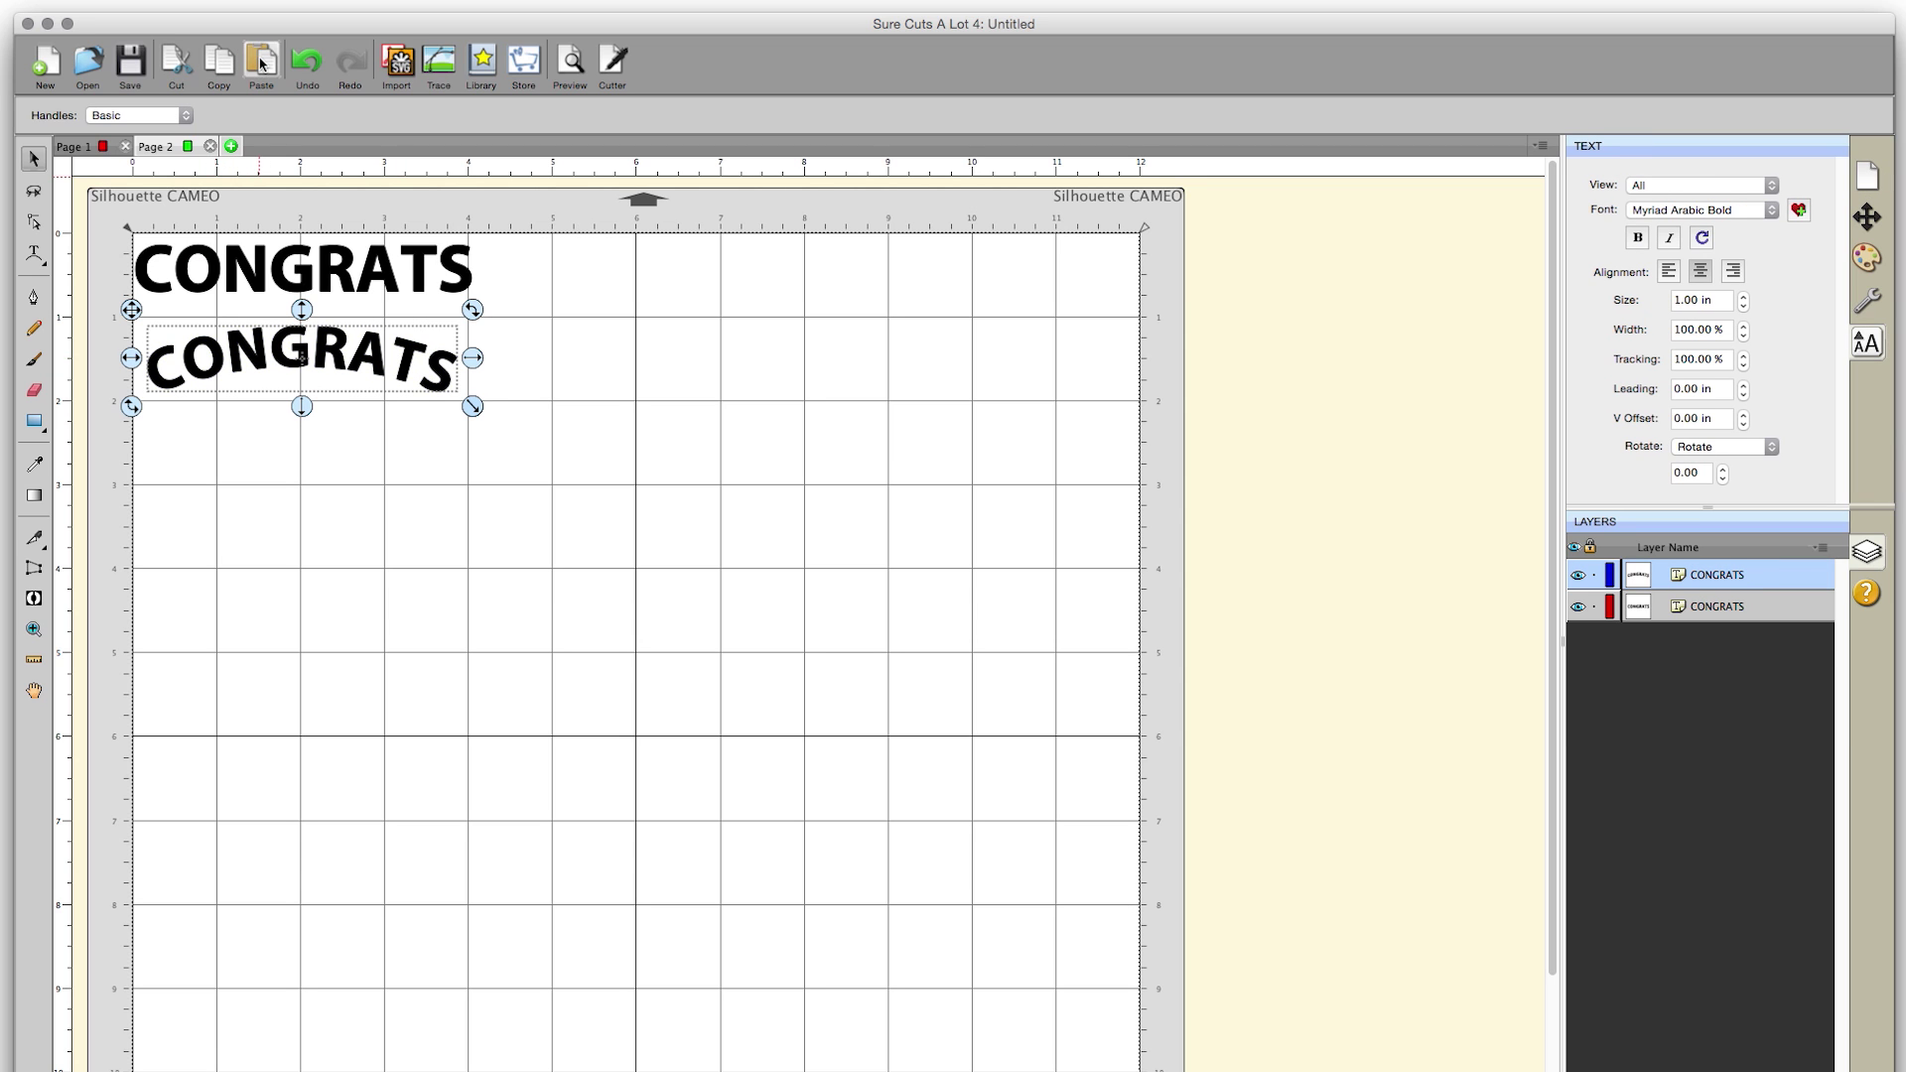
pyautogui.click(262, 63)
pyautogui.moveTo(324, 391); pyautogui.dragTo(302, 457)
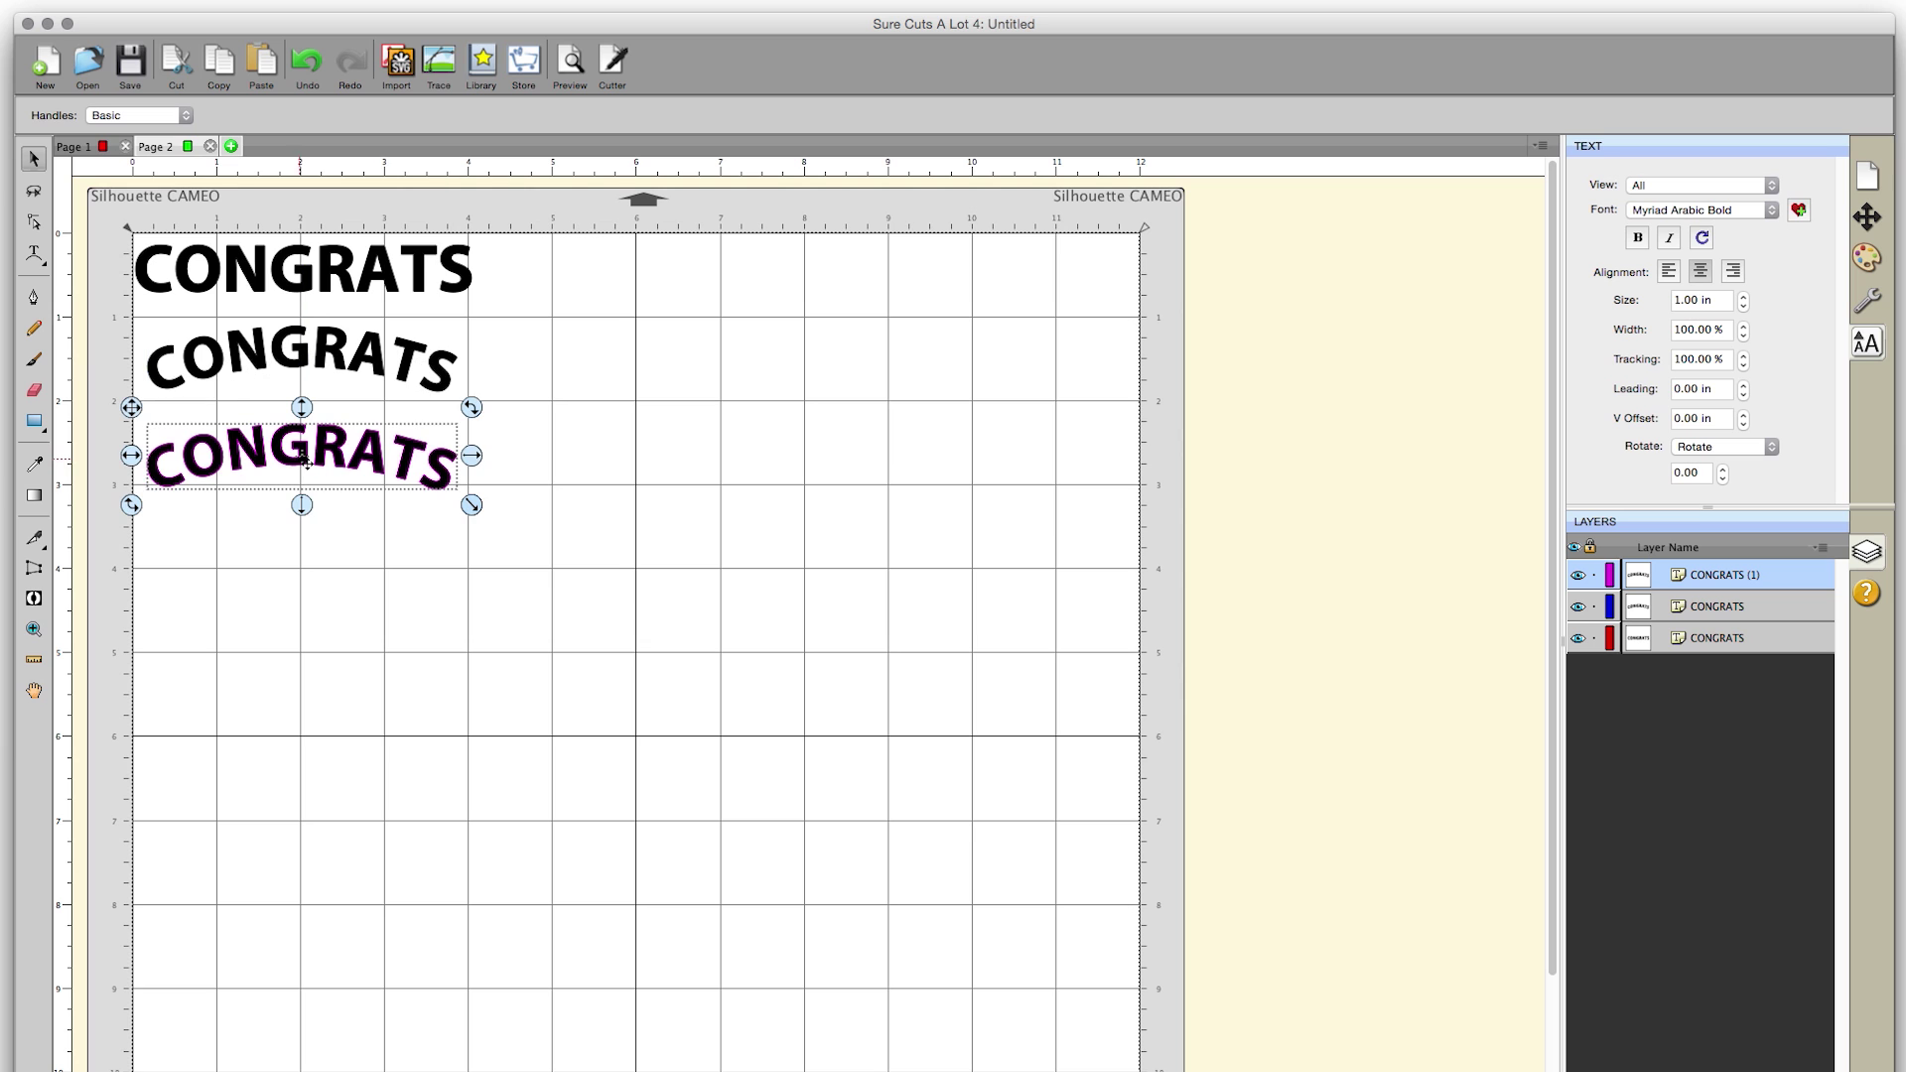
# Delete the straight CONGRATS text and move the lower arched copy up closer to the arched original
pyautogui.click(306, 259)
pyautogui.press('Delete')
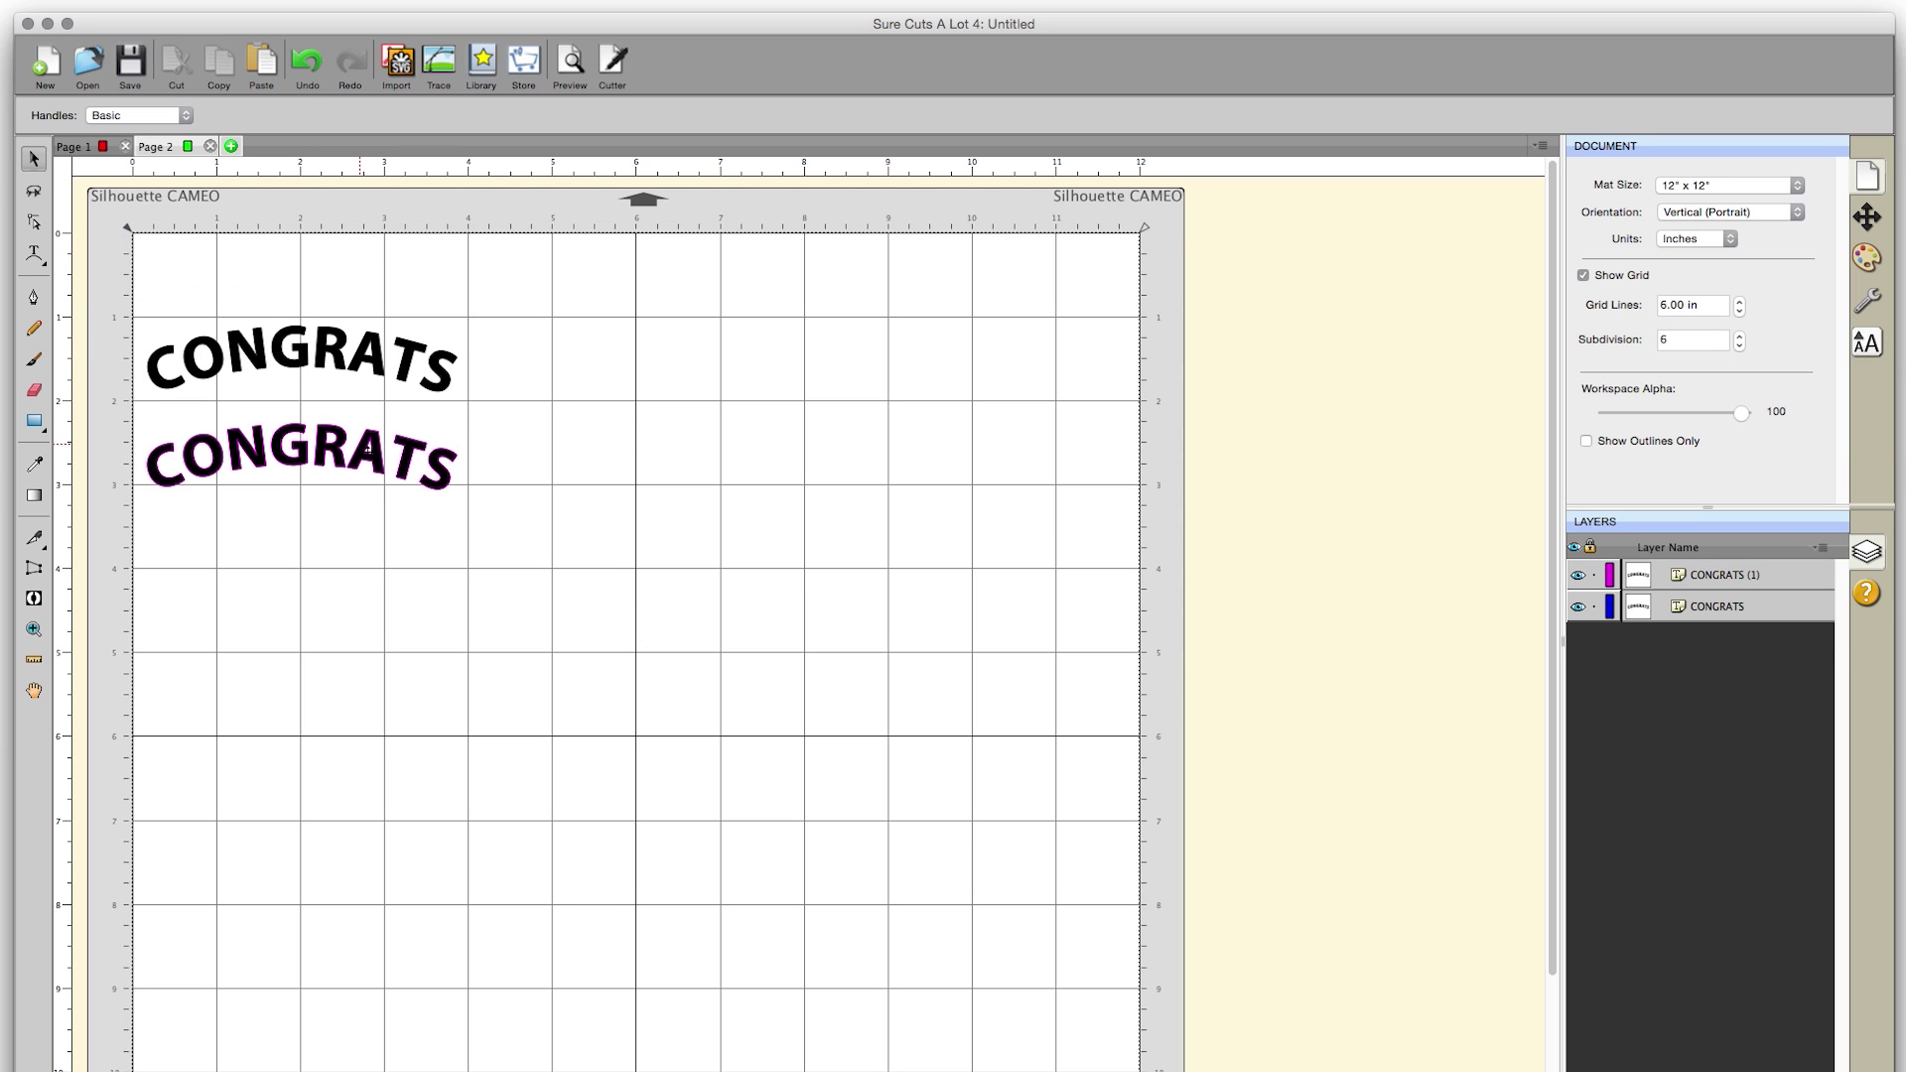
pyautogui.moveTo(359, 449); pyautogui.dragTo(375, 409)
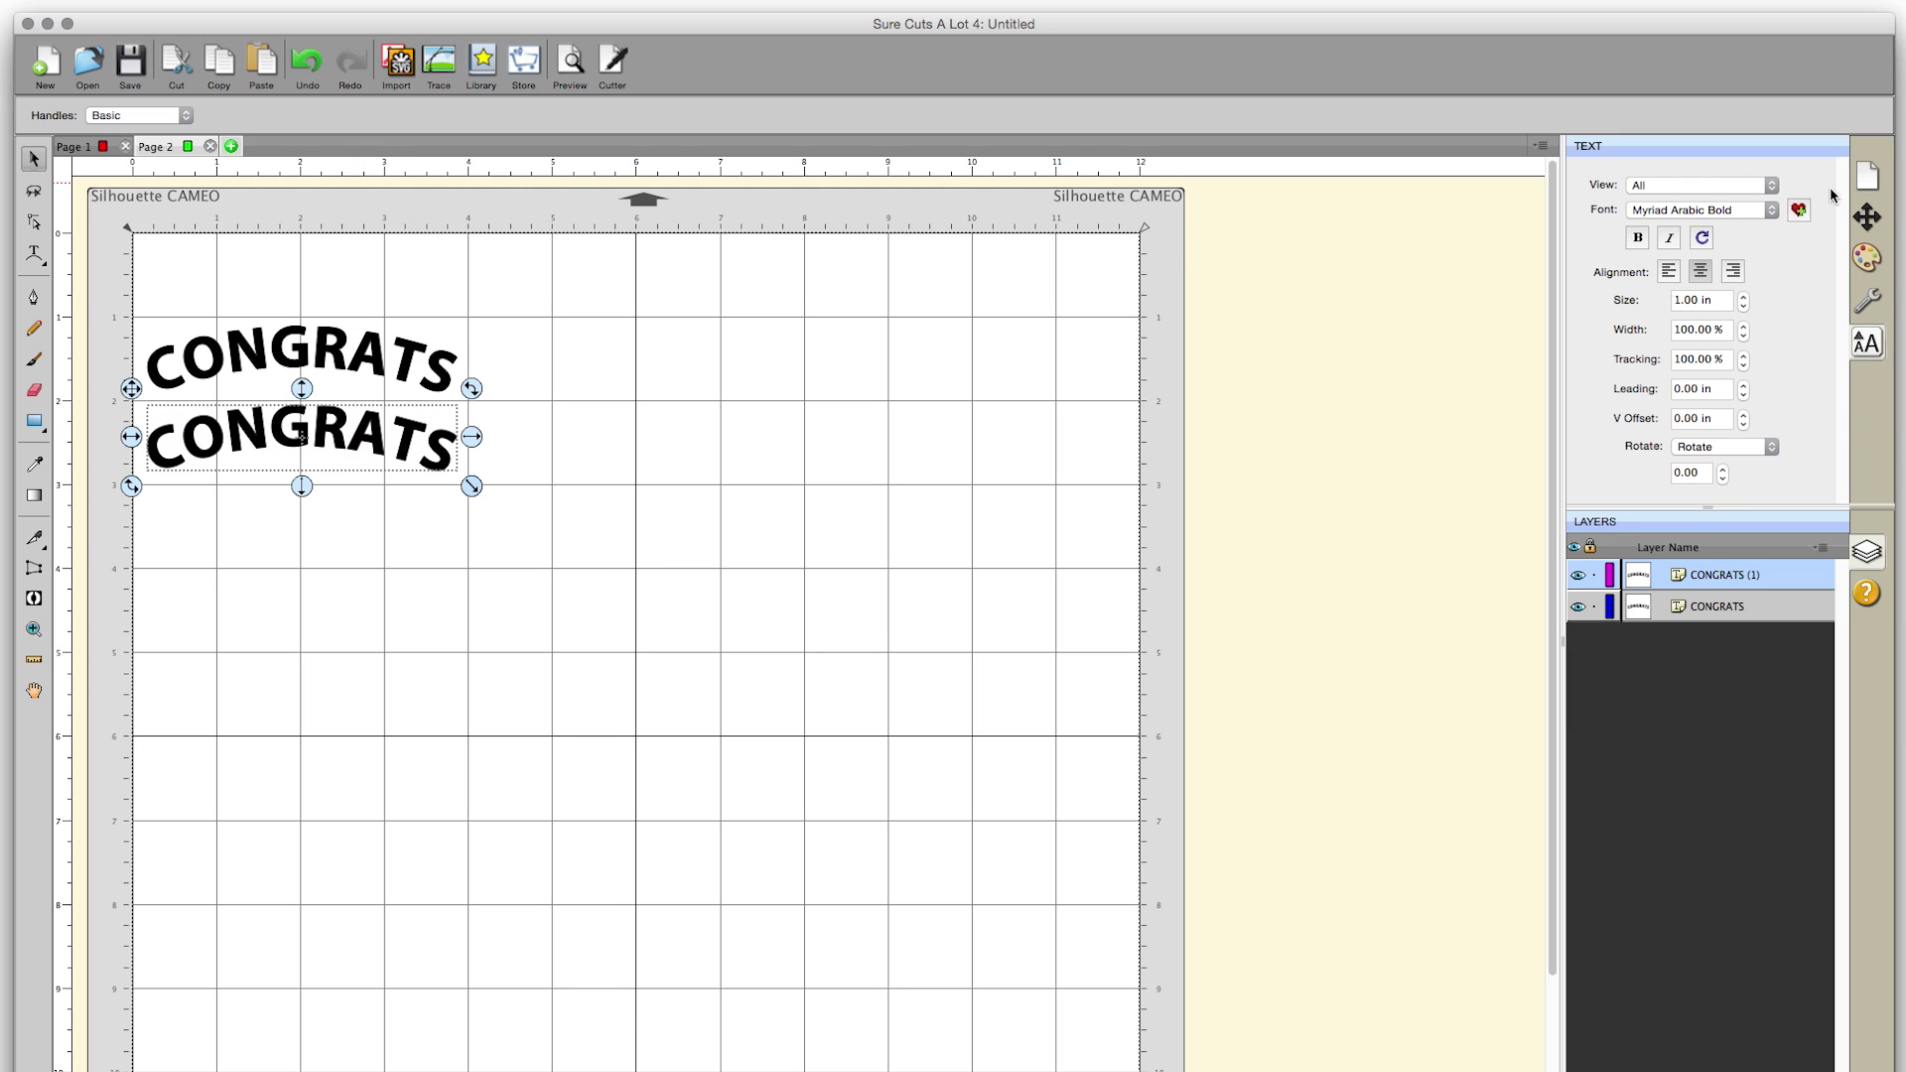
# Apply the Shadow Blackout style to the lower arched CONGRATS and enable Weld for it
pyautogui.click(1875, 226)
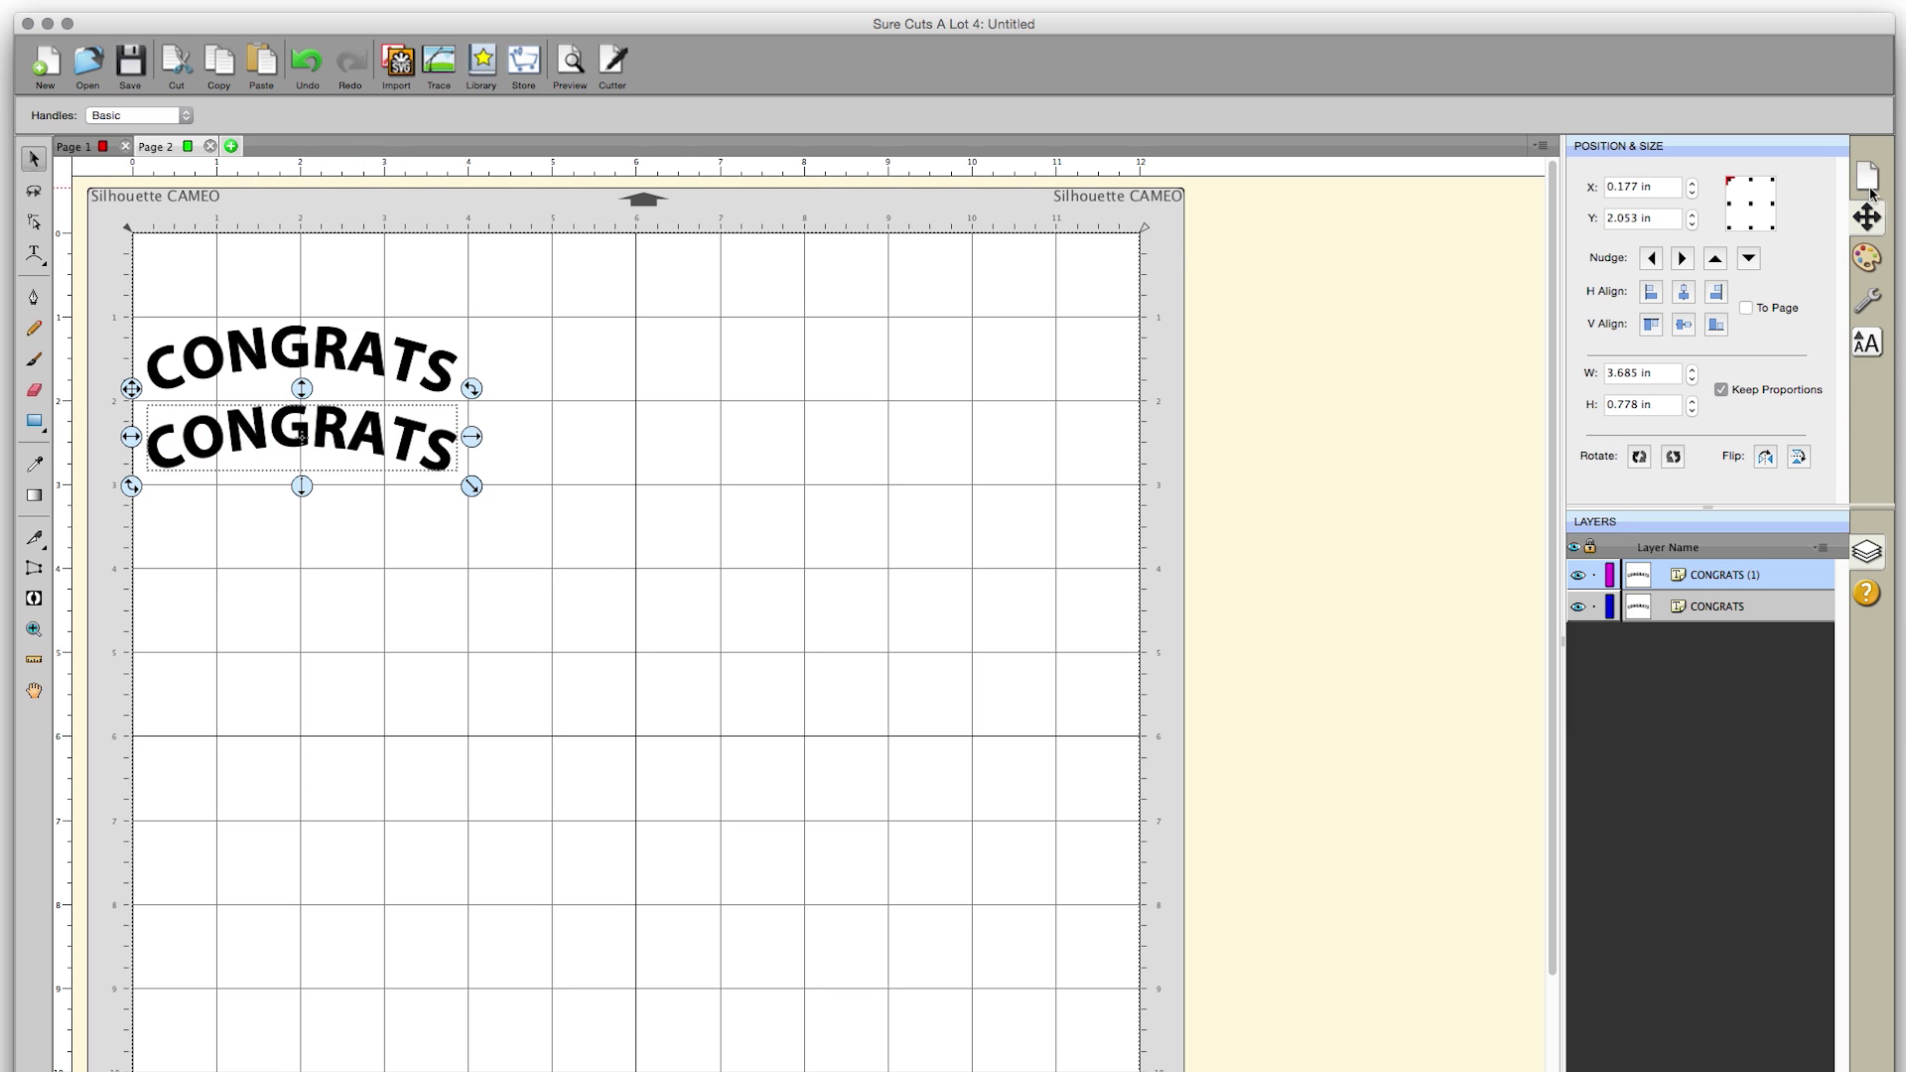
pyautogui.click(1870, 191)
pyautogui.click(1874, 258)
pyautogui.click(1871, 311)
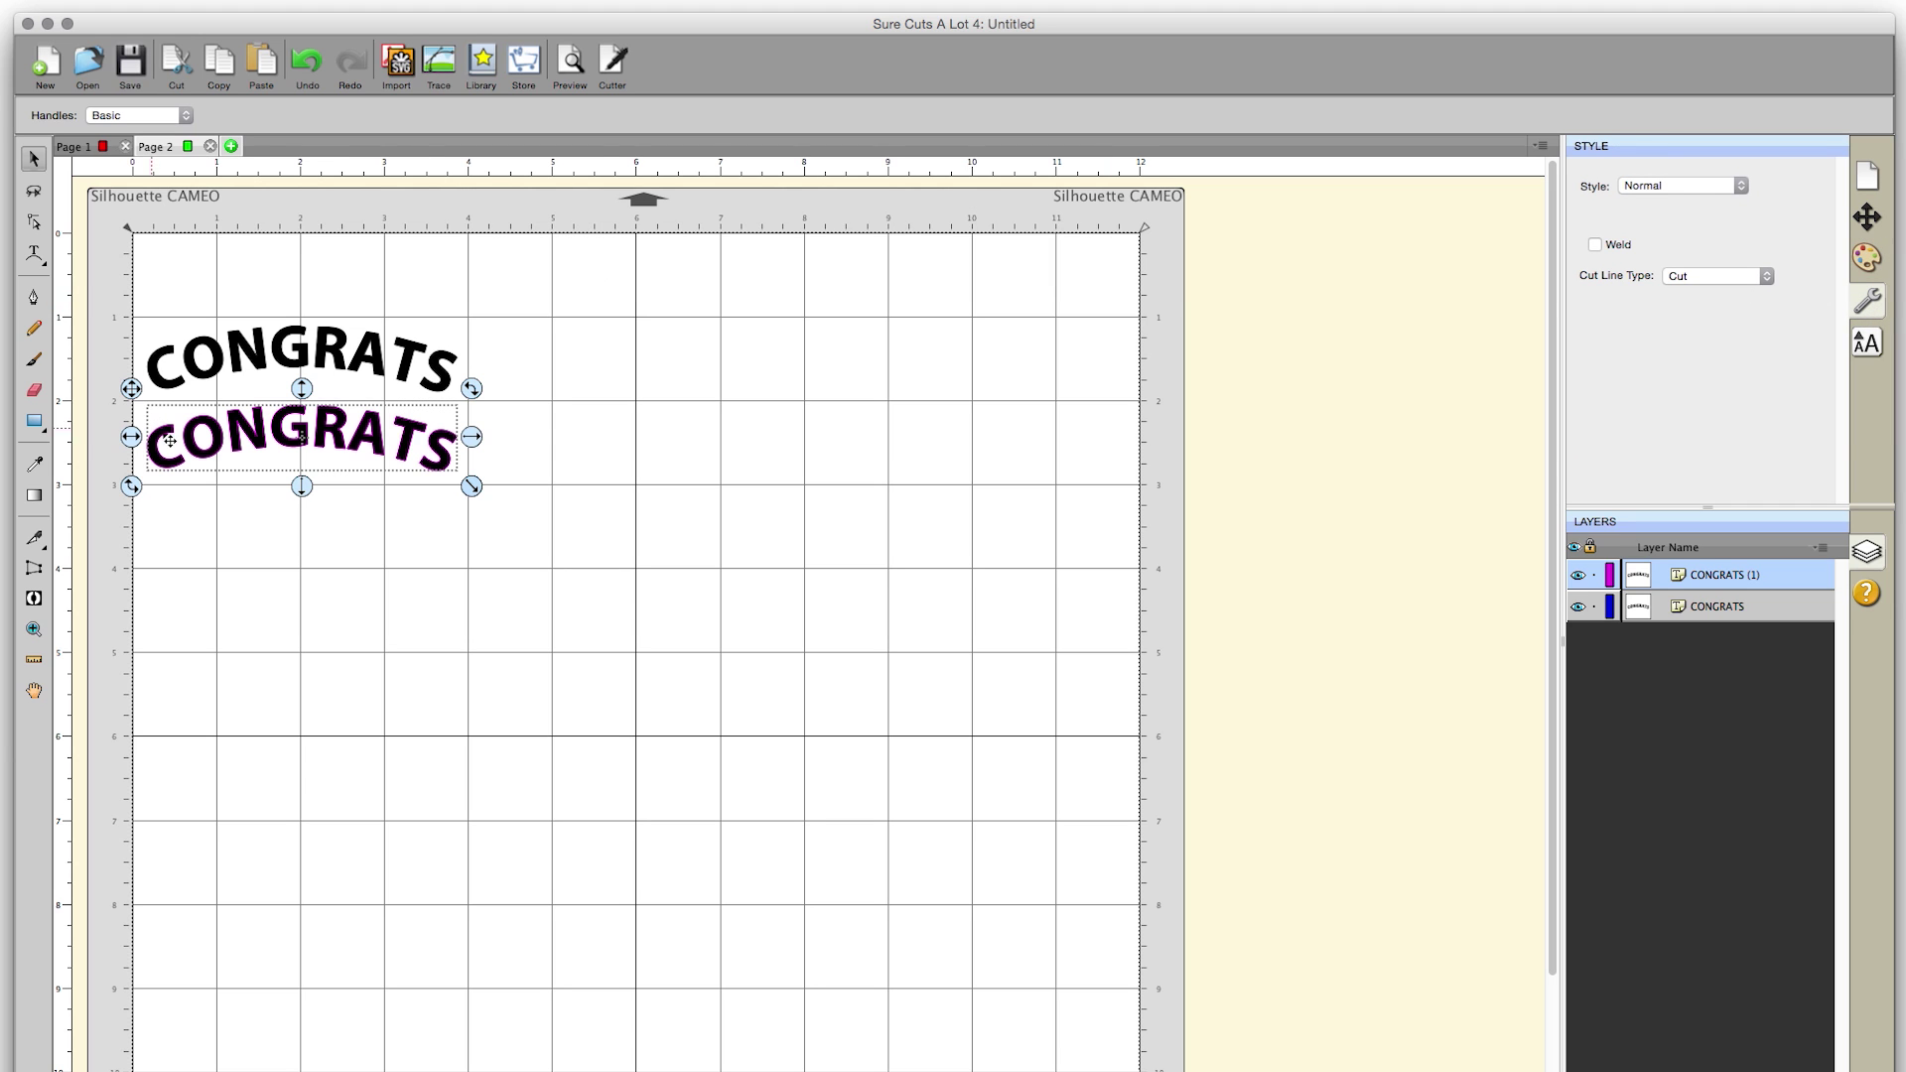
pyautogui.click(1676, 188)
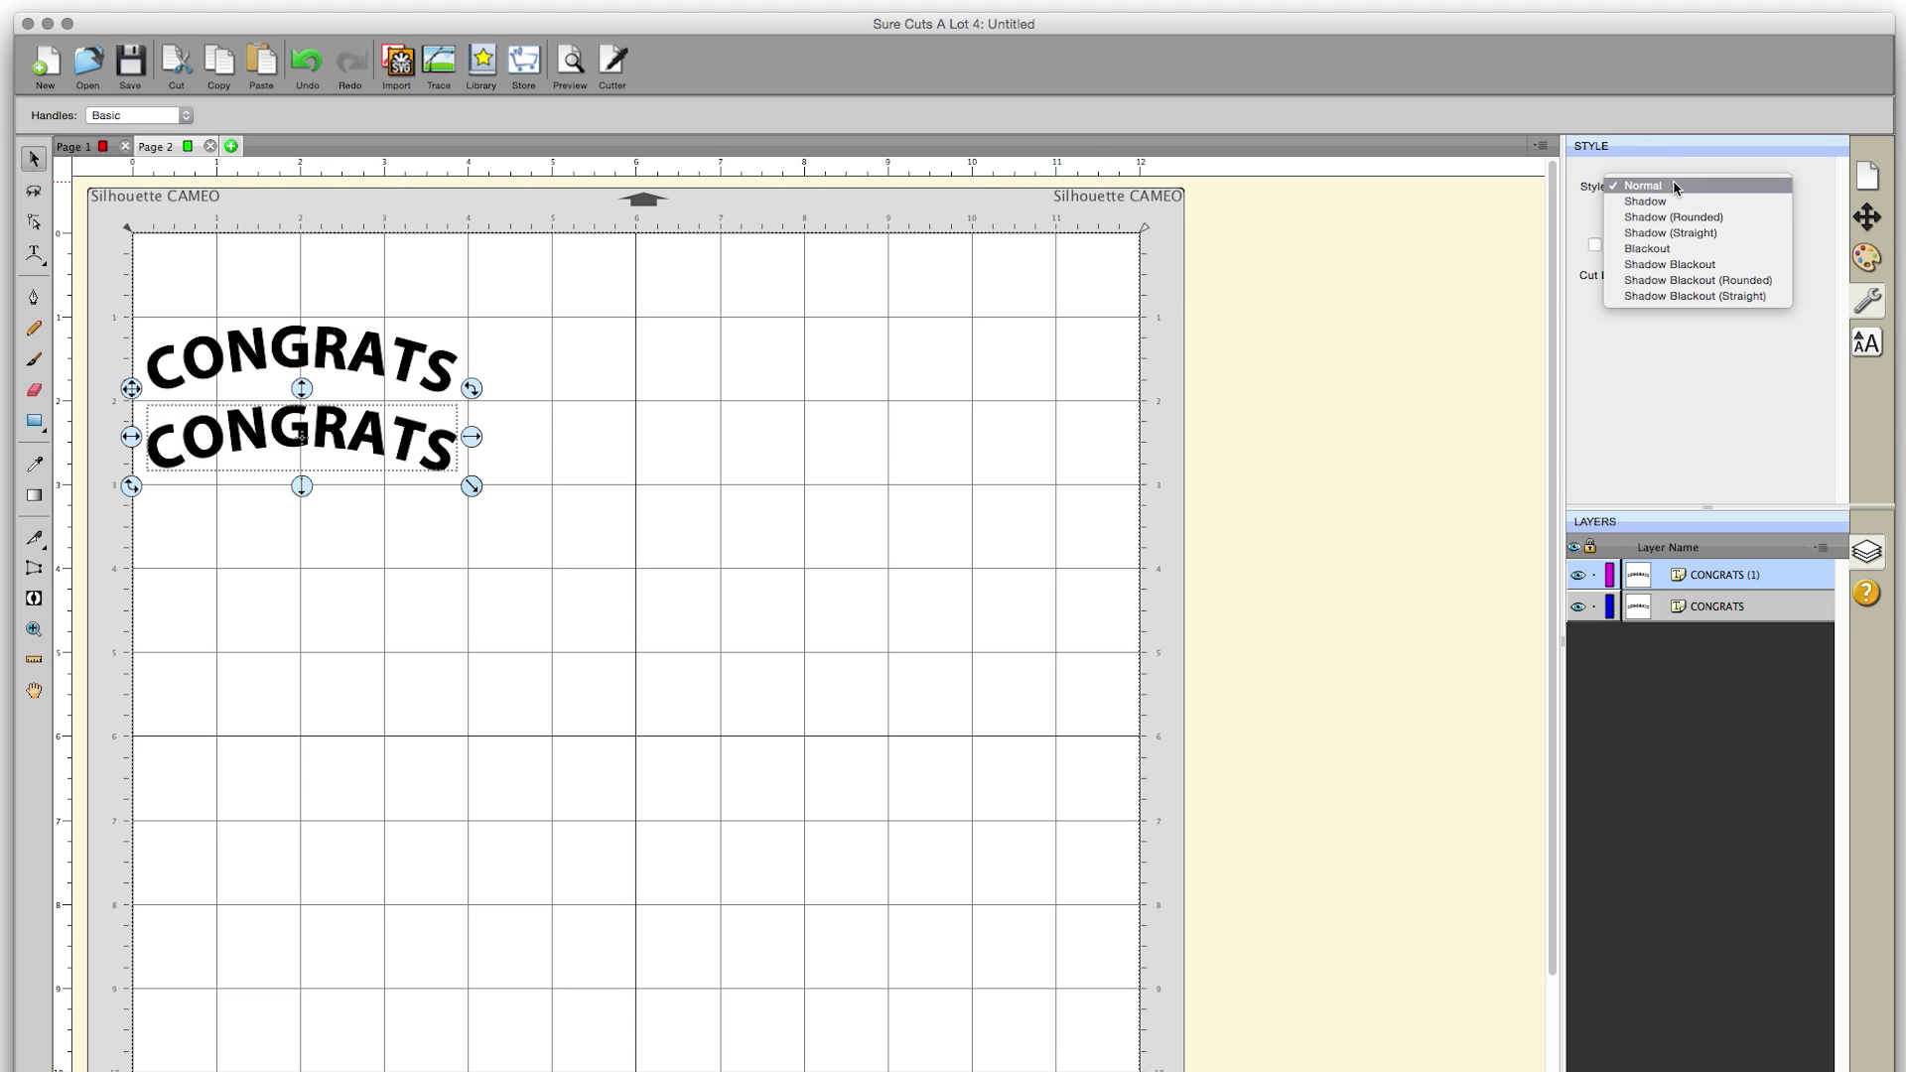
pyautogui.click(1683, 265)
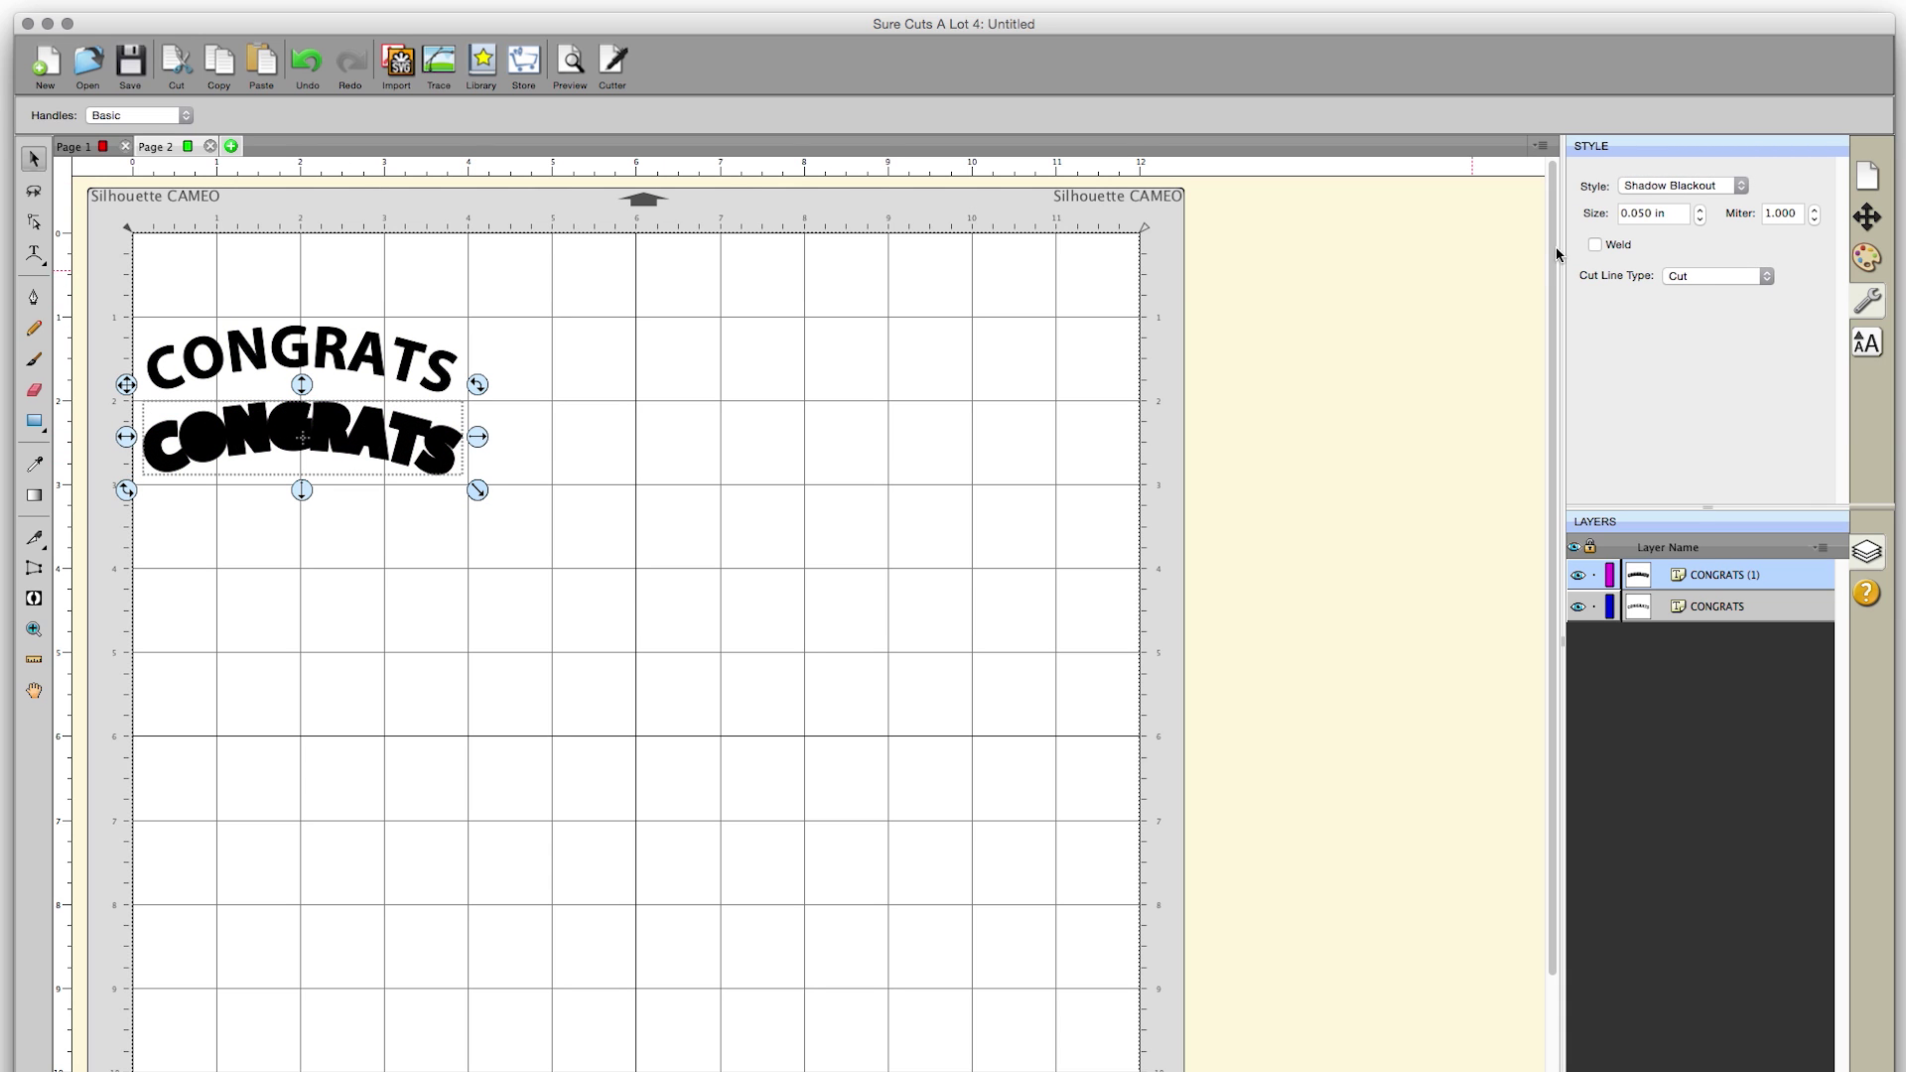
pyautogui.click(1595, 247)
# Preview the cut lines of the arched text and its welded shadow copy, and close the preview
pyautogui.click(570, 63)
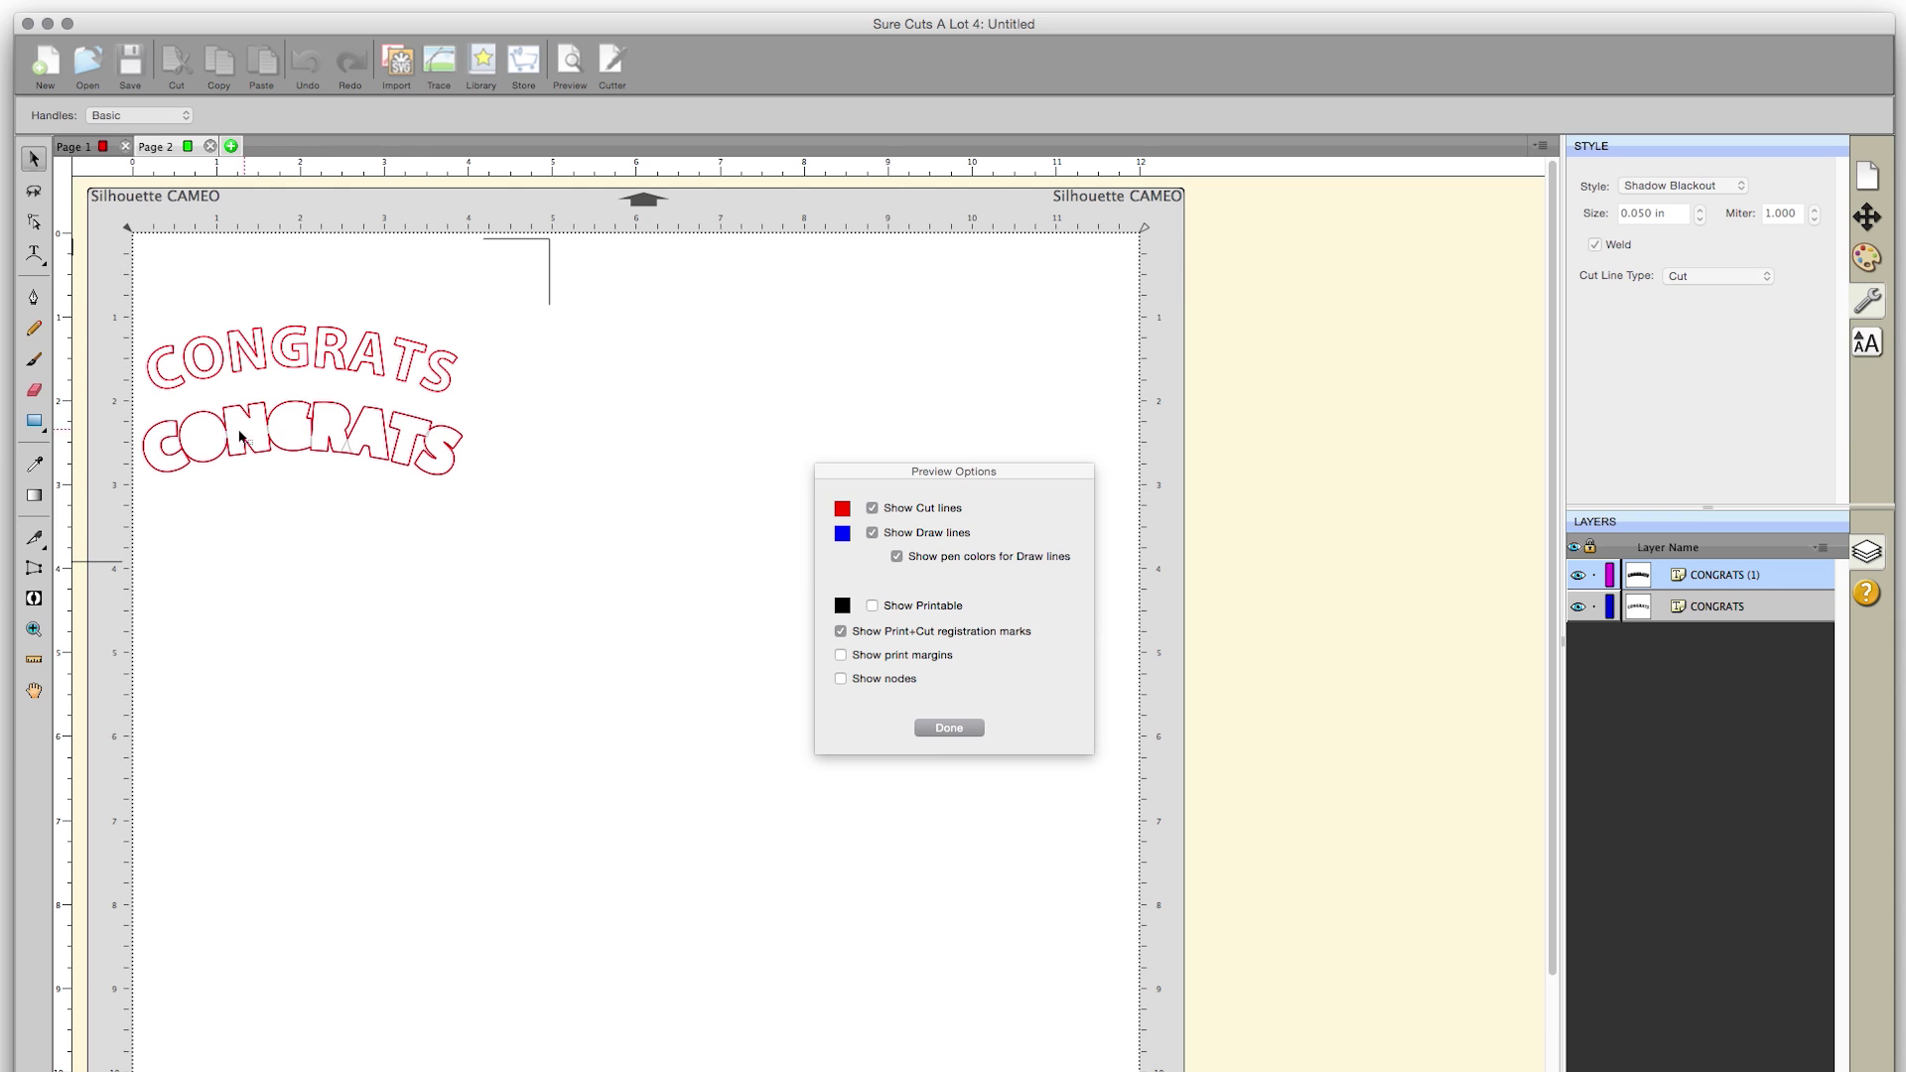
pyautogui.click(950, 726)
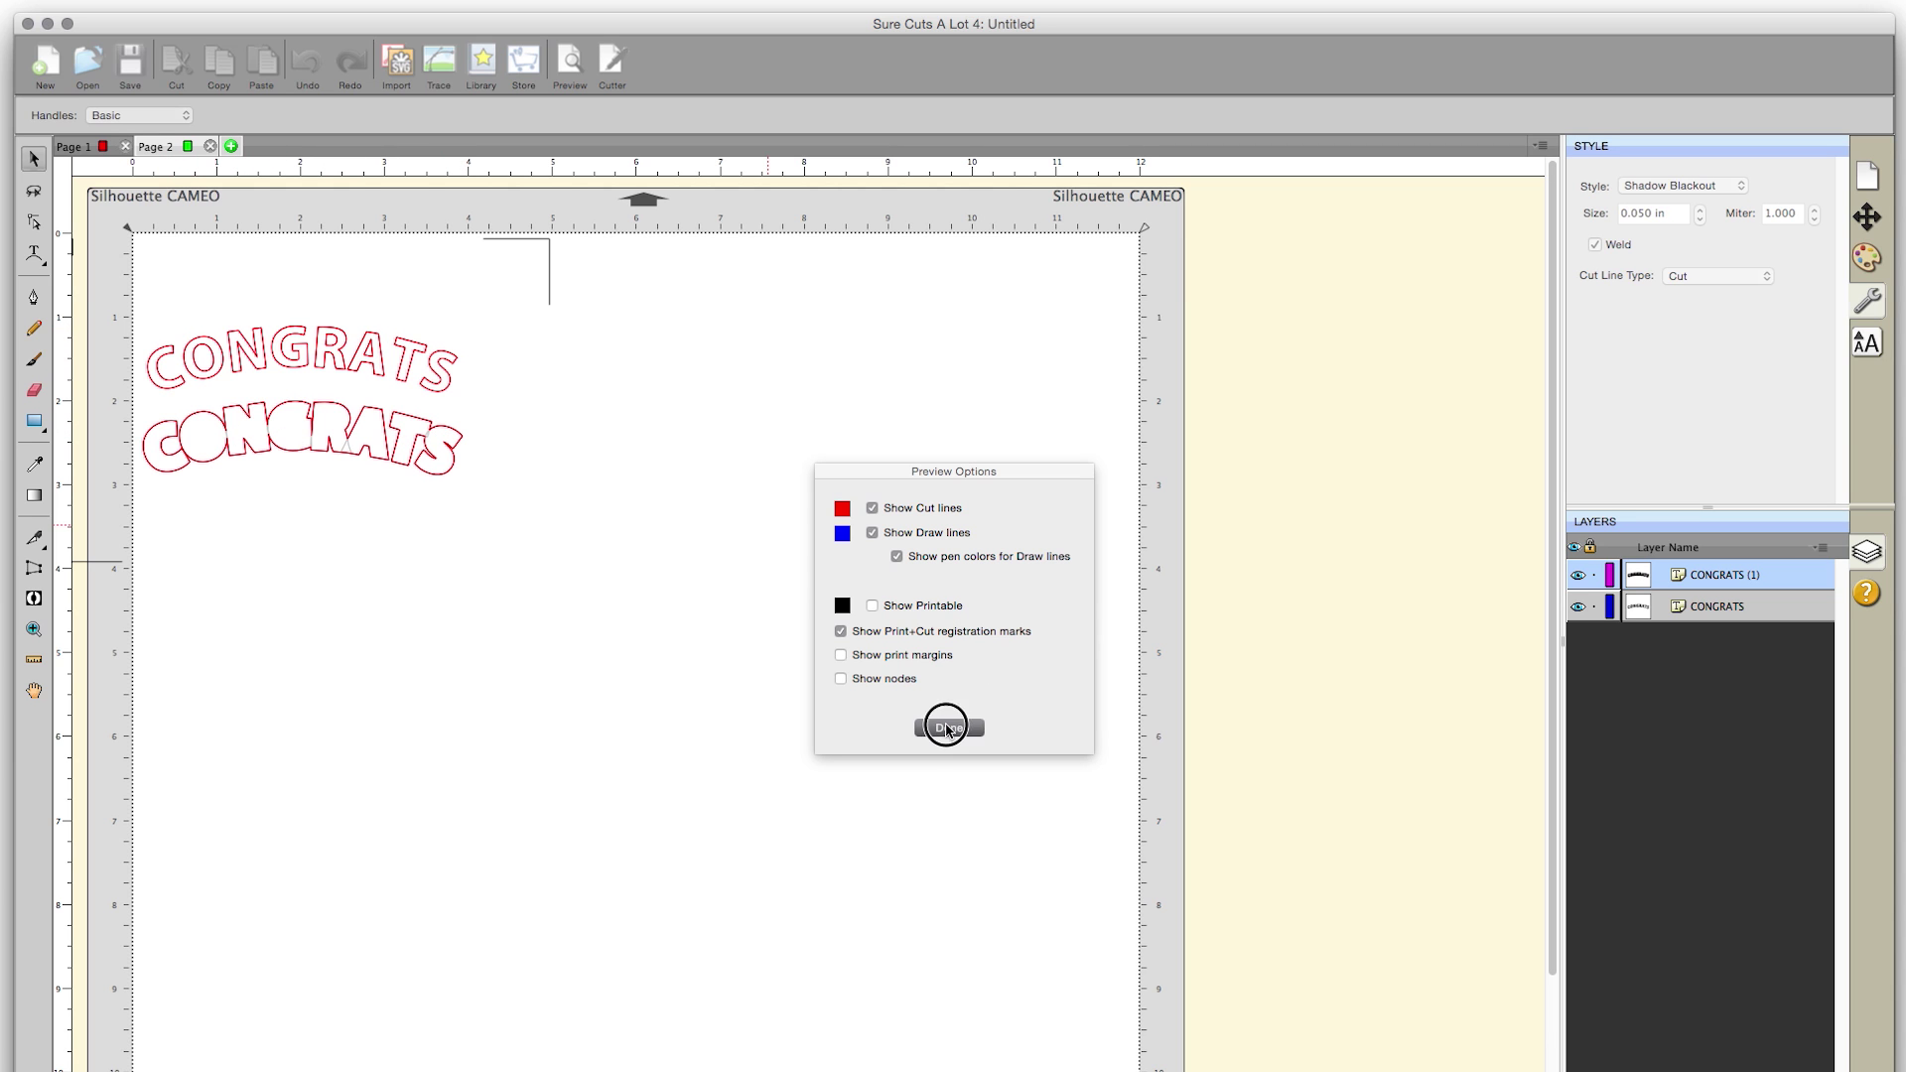
pyautogui.click(702, 519)
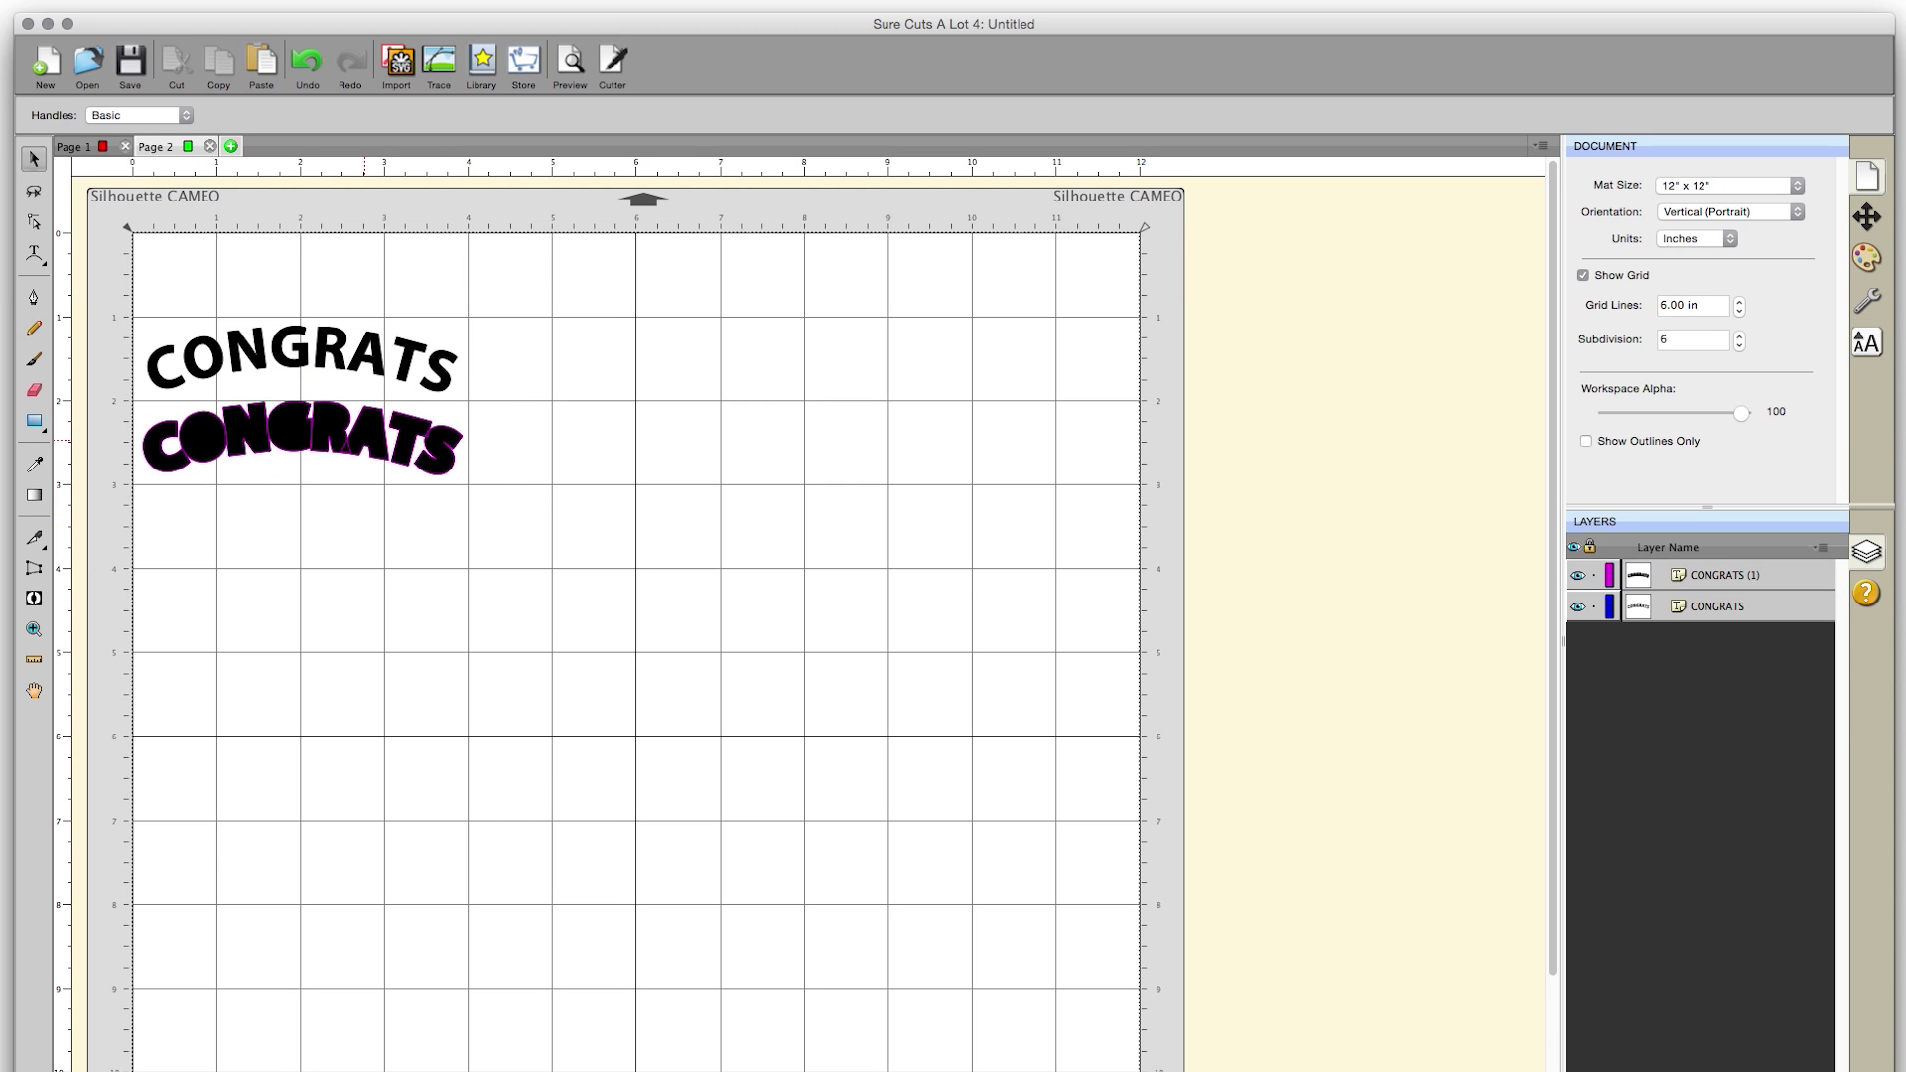
# Try different shadow sizes on the lower arched CONGRATS, ending at 0.10 in
pyautogui.click(302, 437)
pyautogui.click(1868, 187)
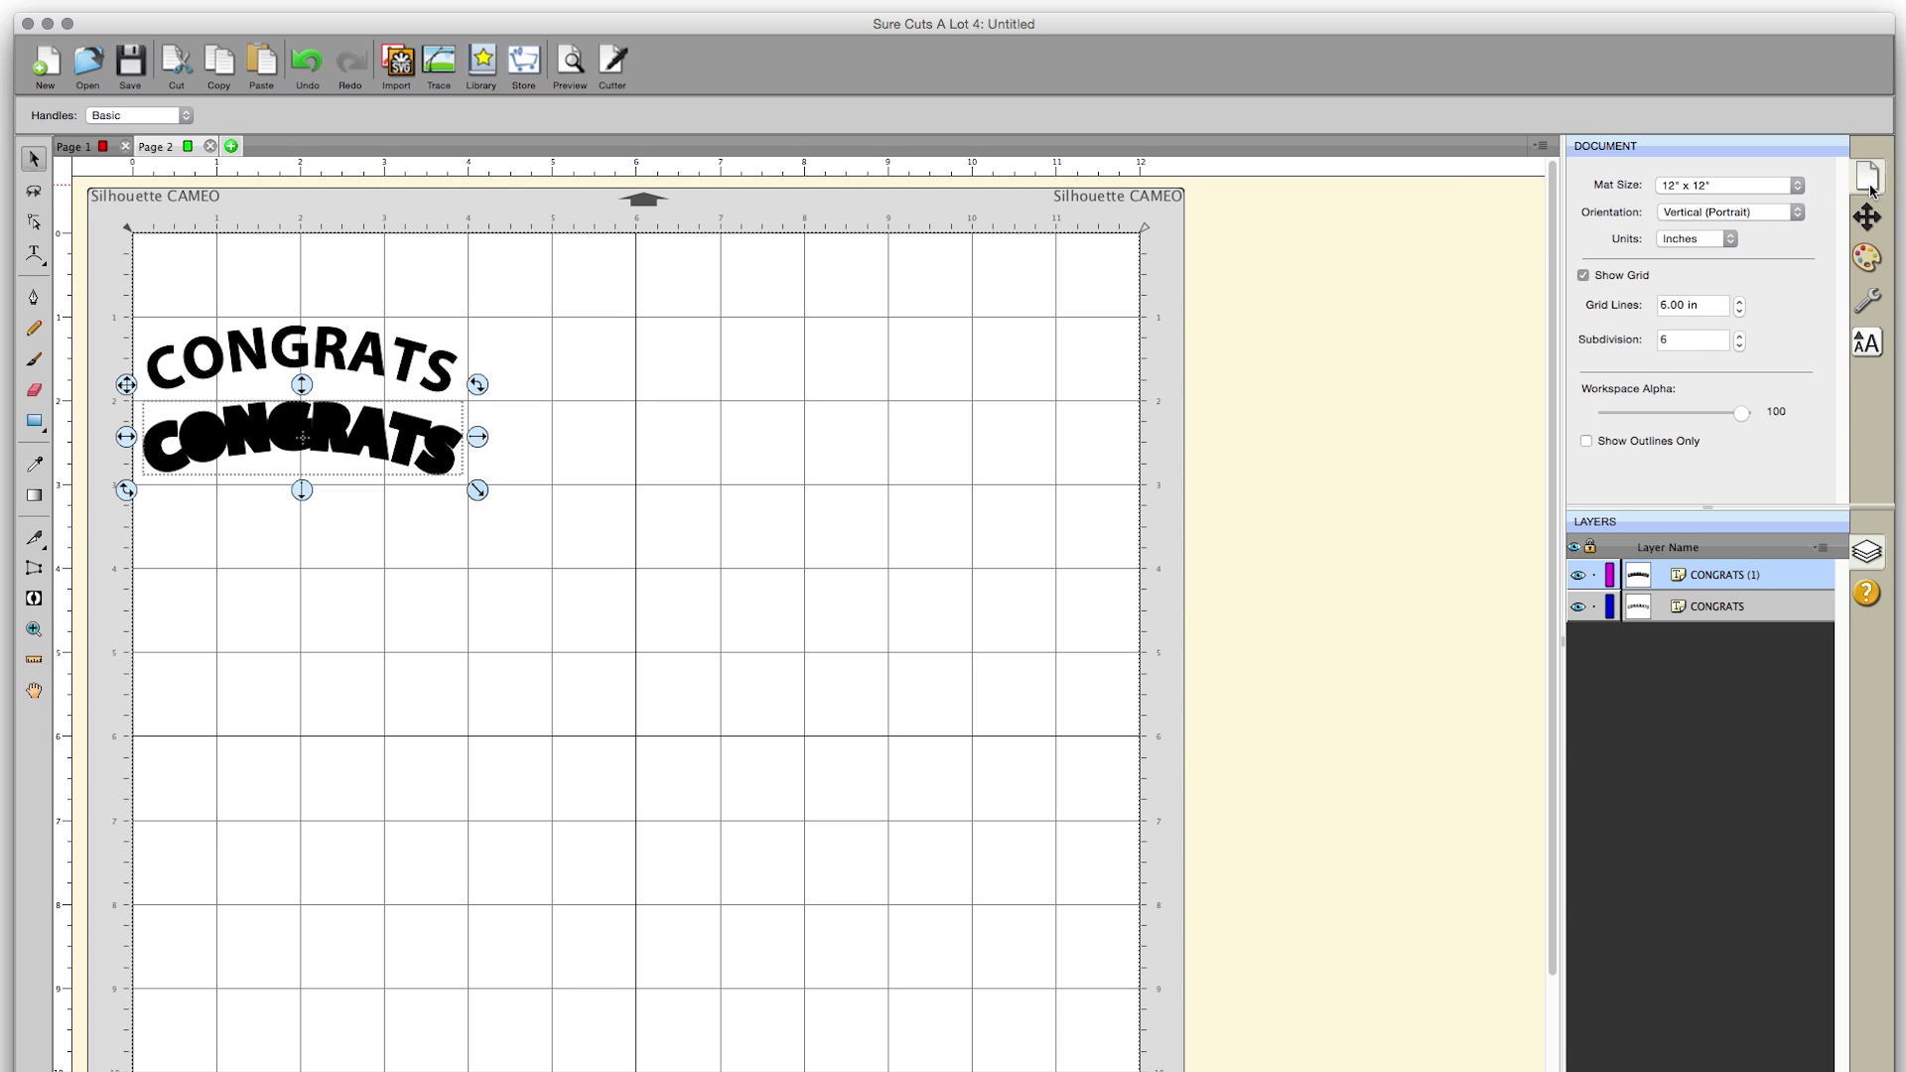
pyautogui.click(1868, 216)
pyautogui.click(1868, 297)
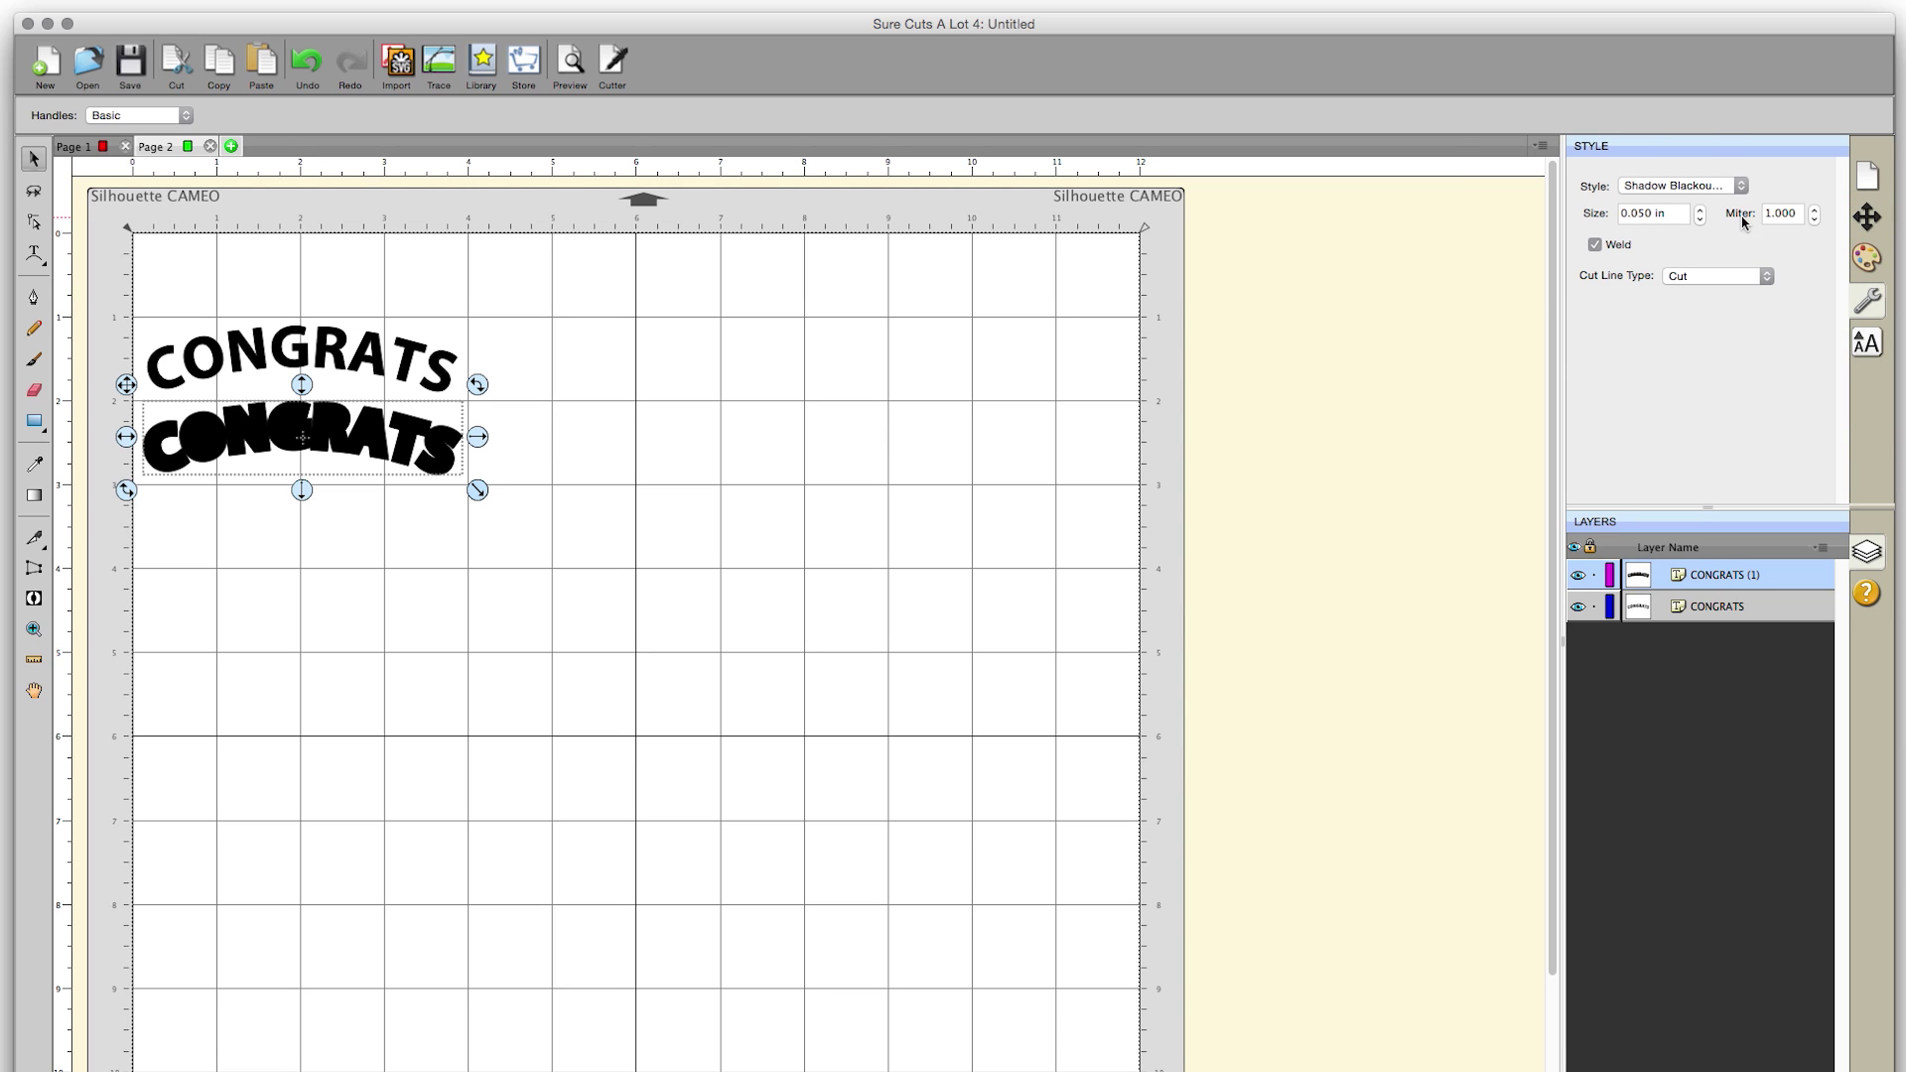
pyautogui.click(1700, 208)
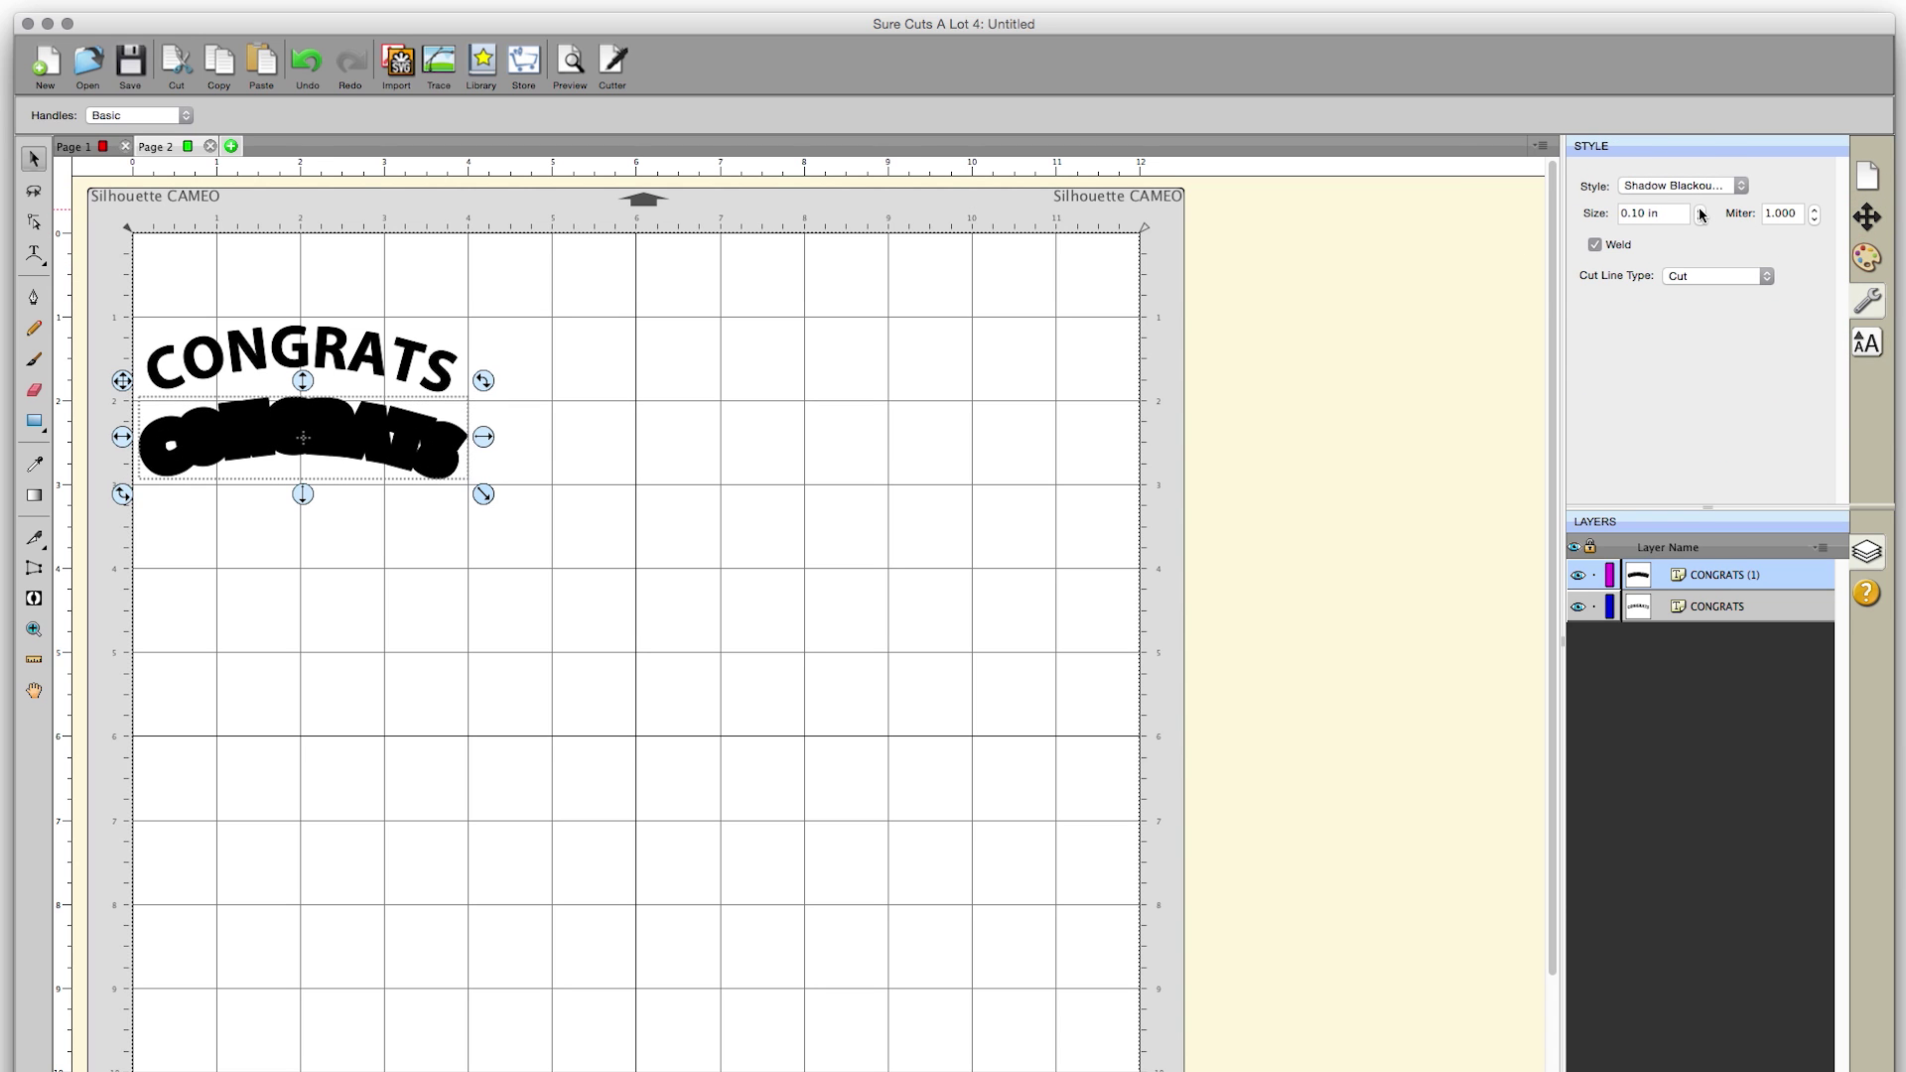
pyautogui.click(1700, 210)
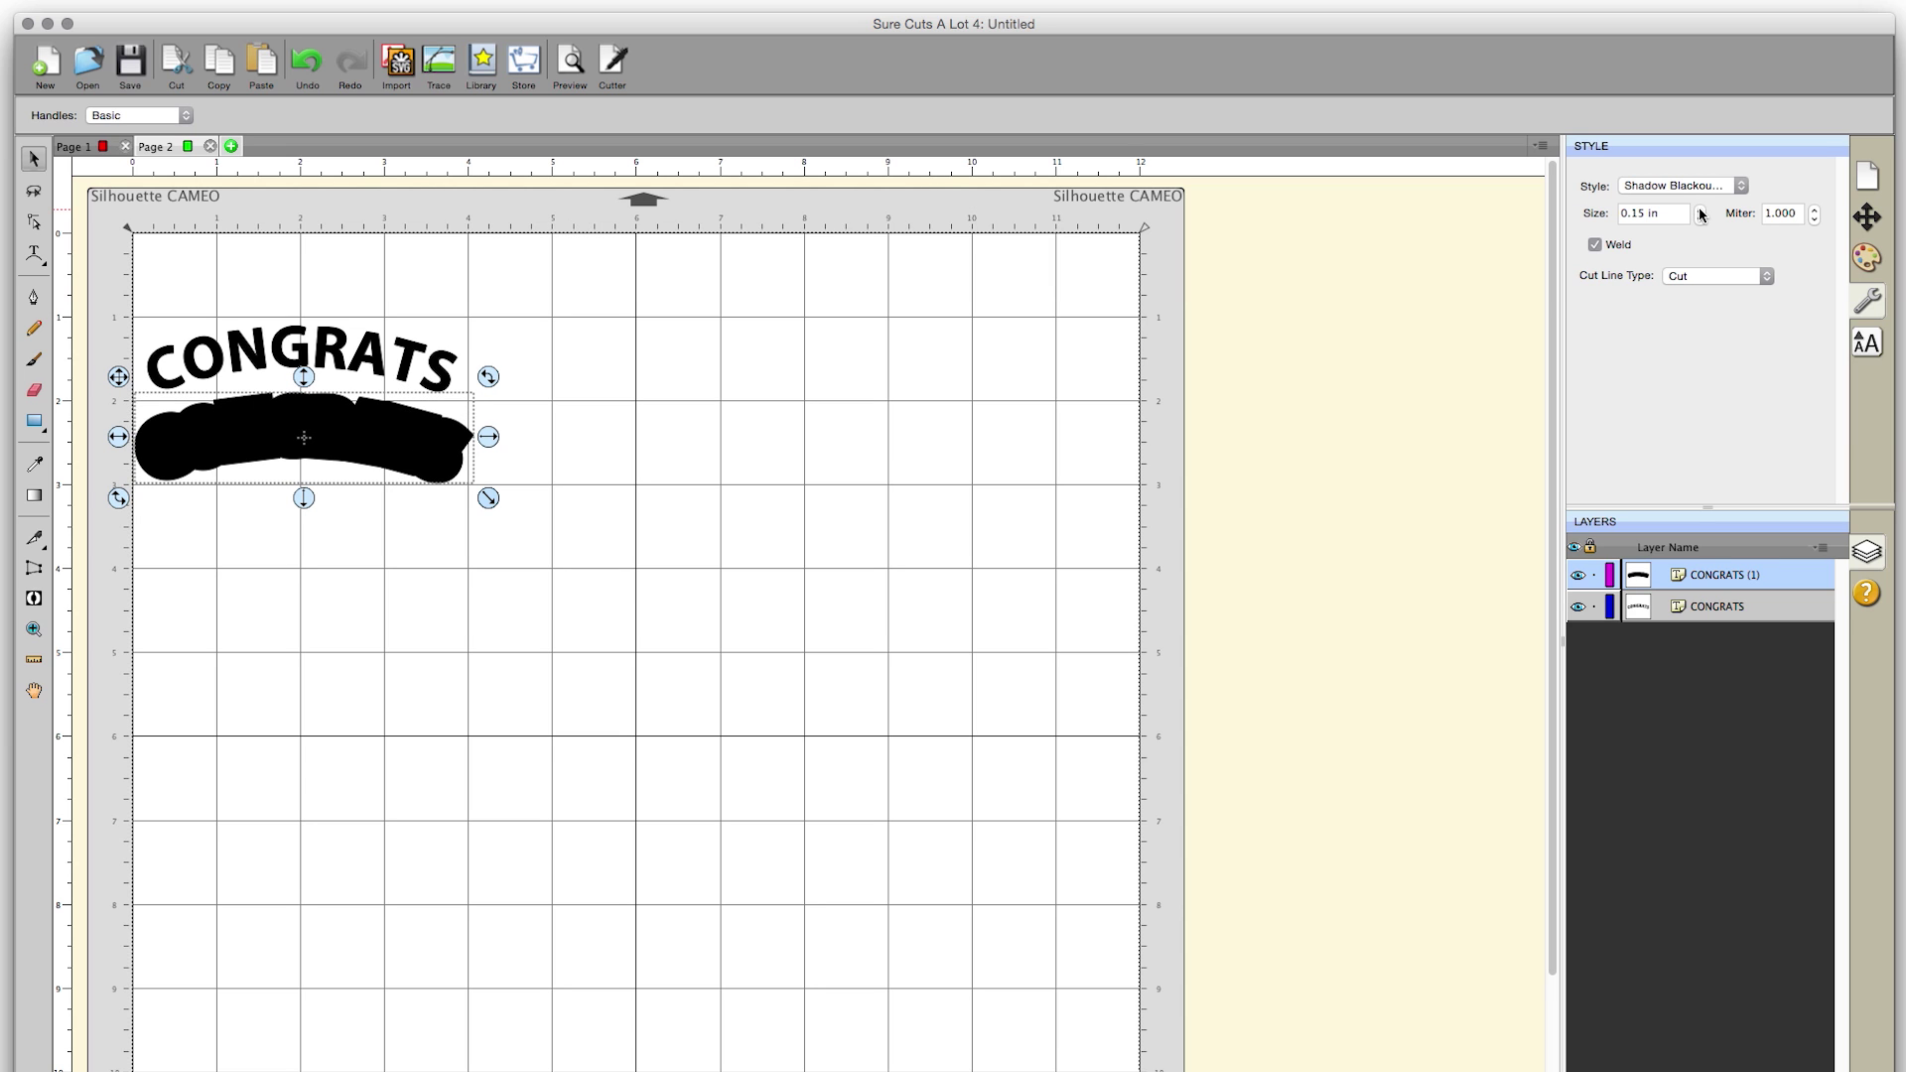
pyautogui.click(1700, 220)
pyautogui.click(1702, 219)
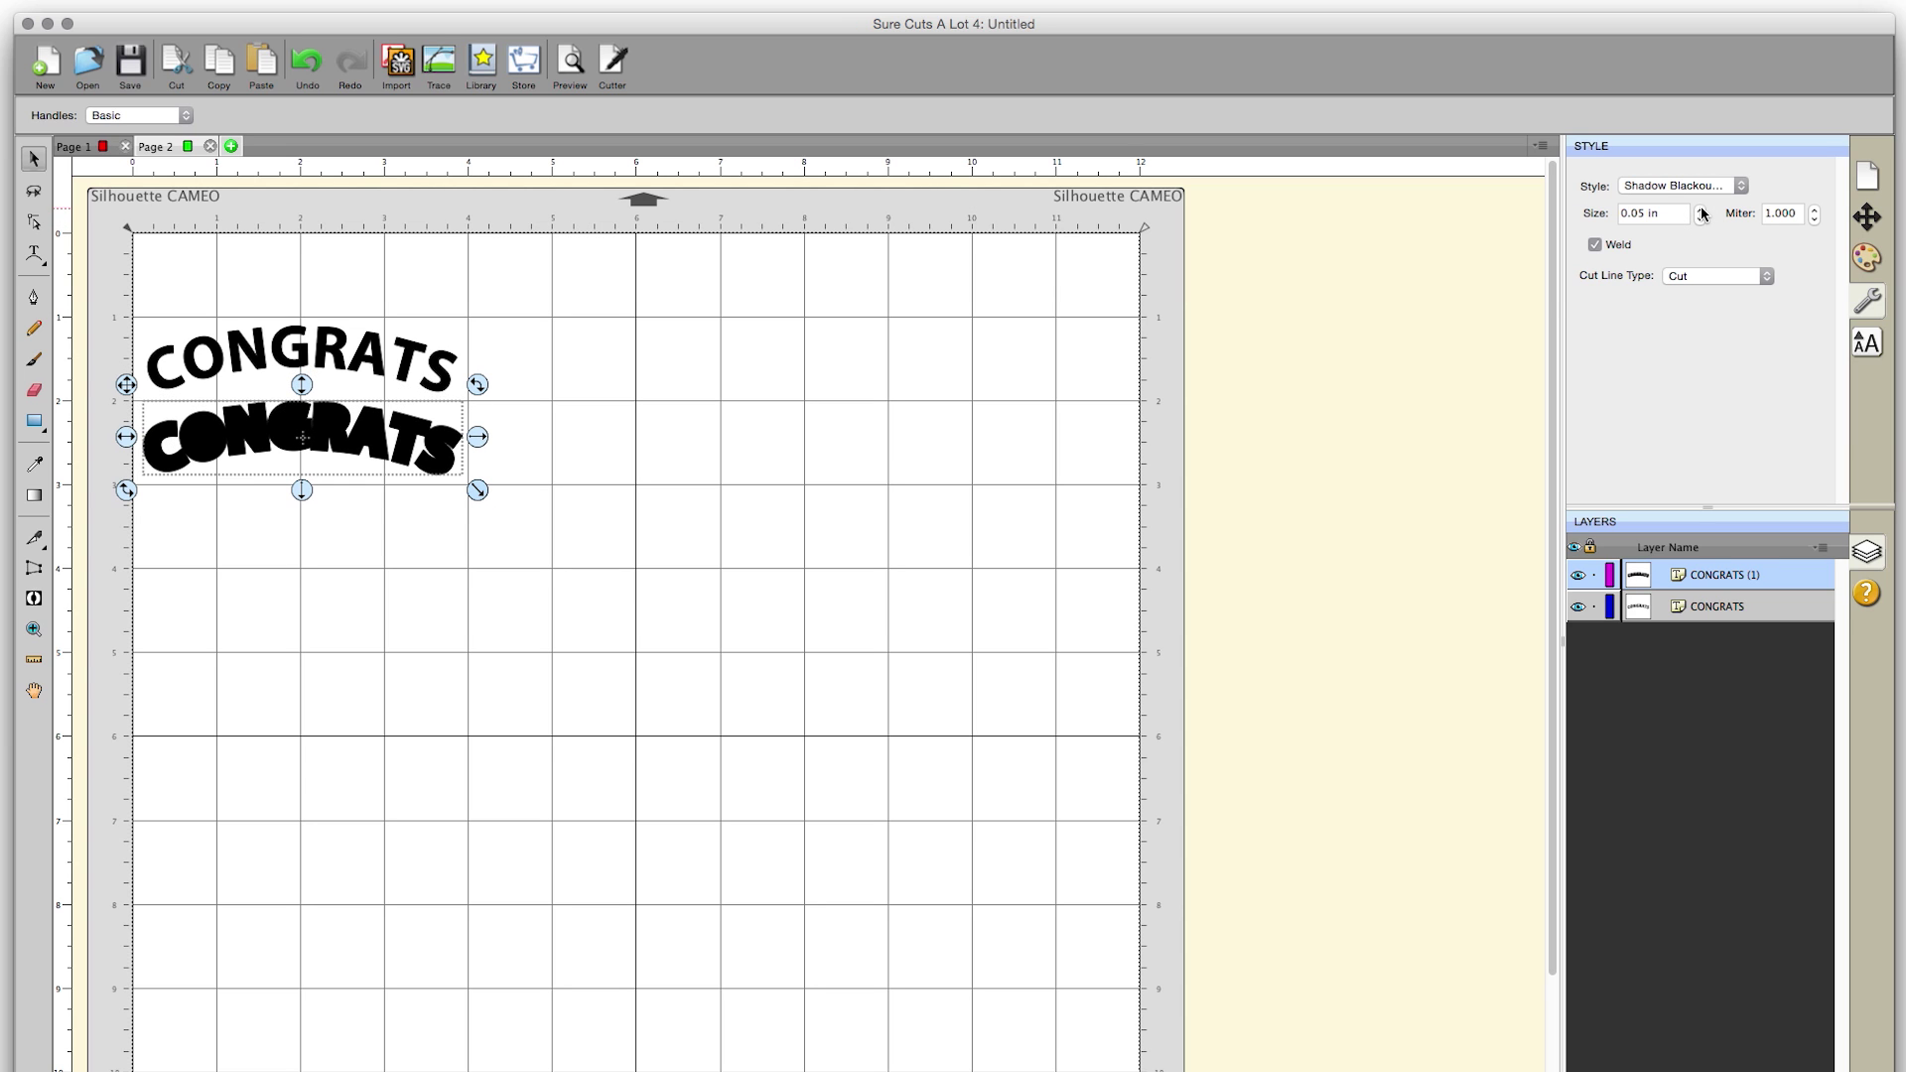
pyautogui.click(1701, 209)
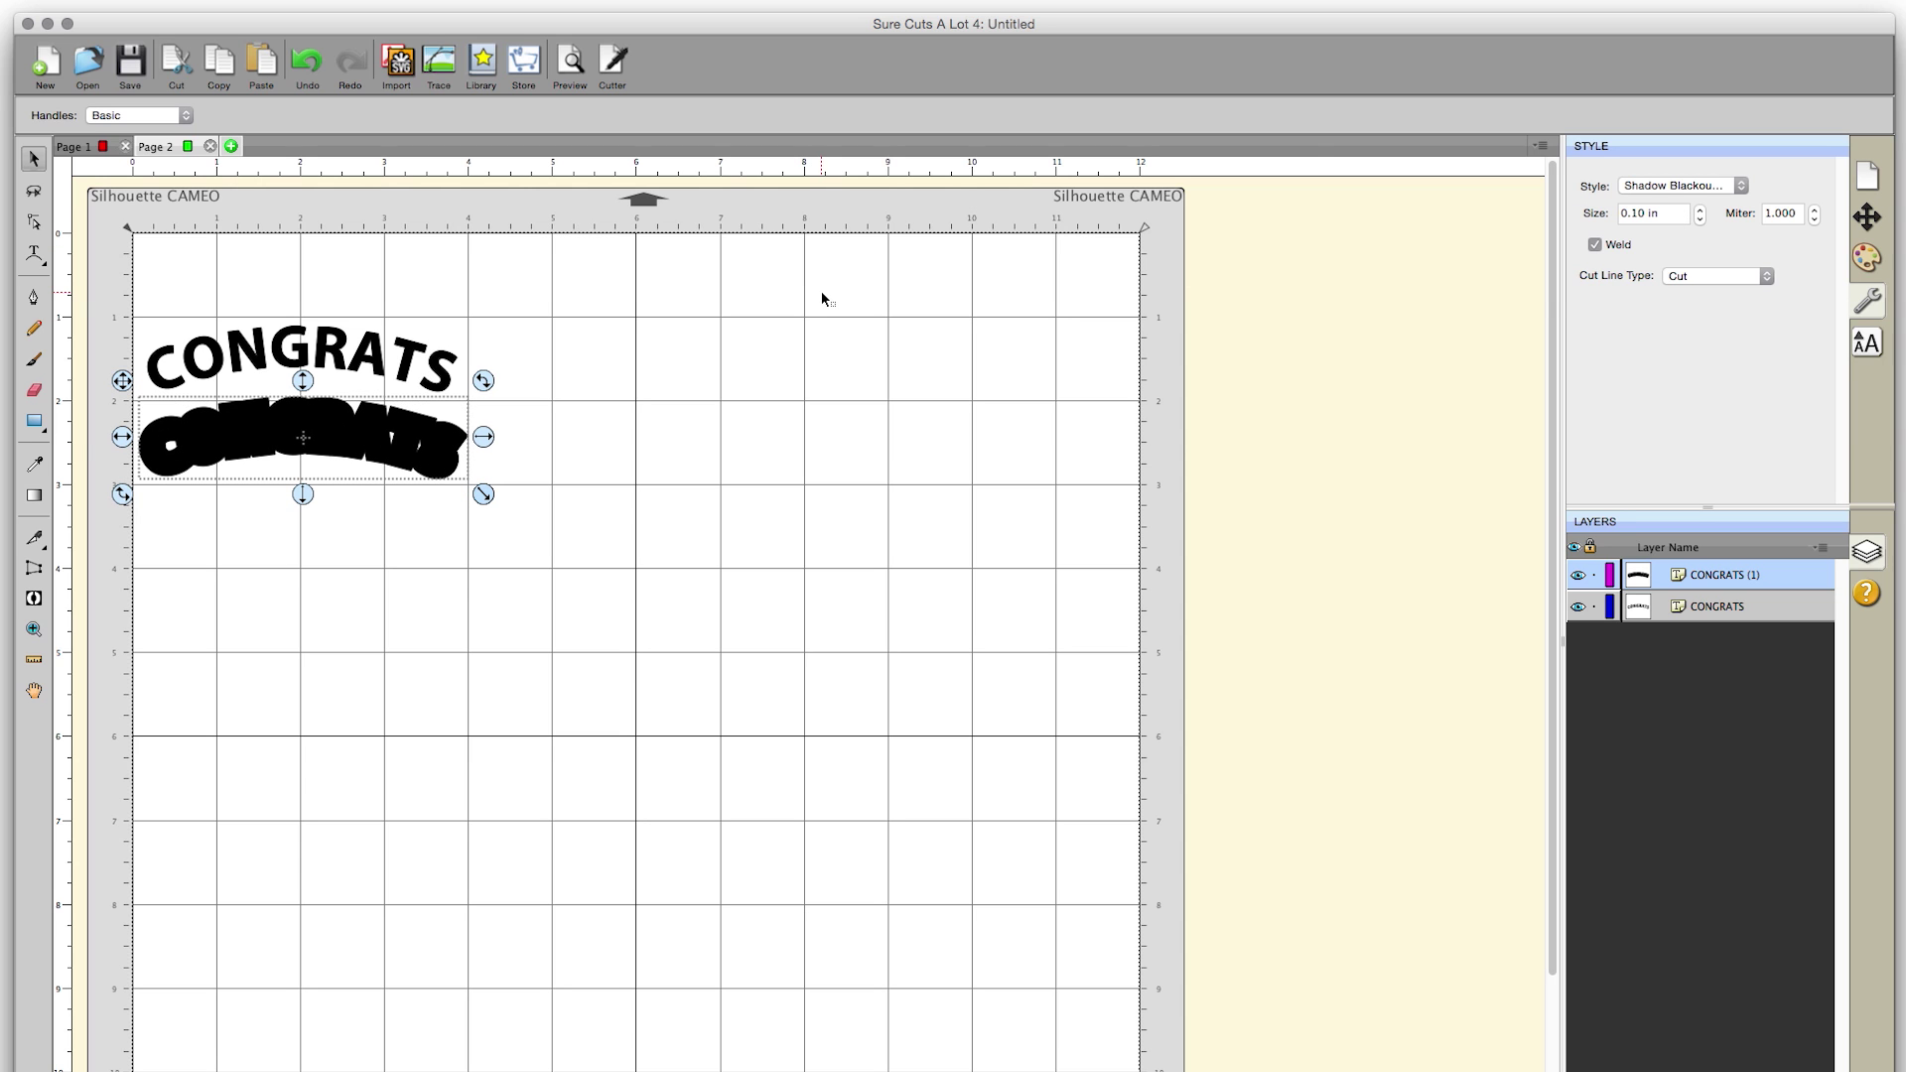
# Change the fill of the upper arched CONGRATS to Red from the Apple colour palette
pyautogui.click(313, 363)
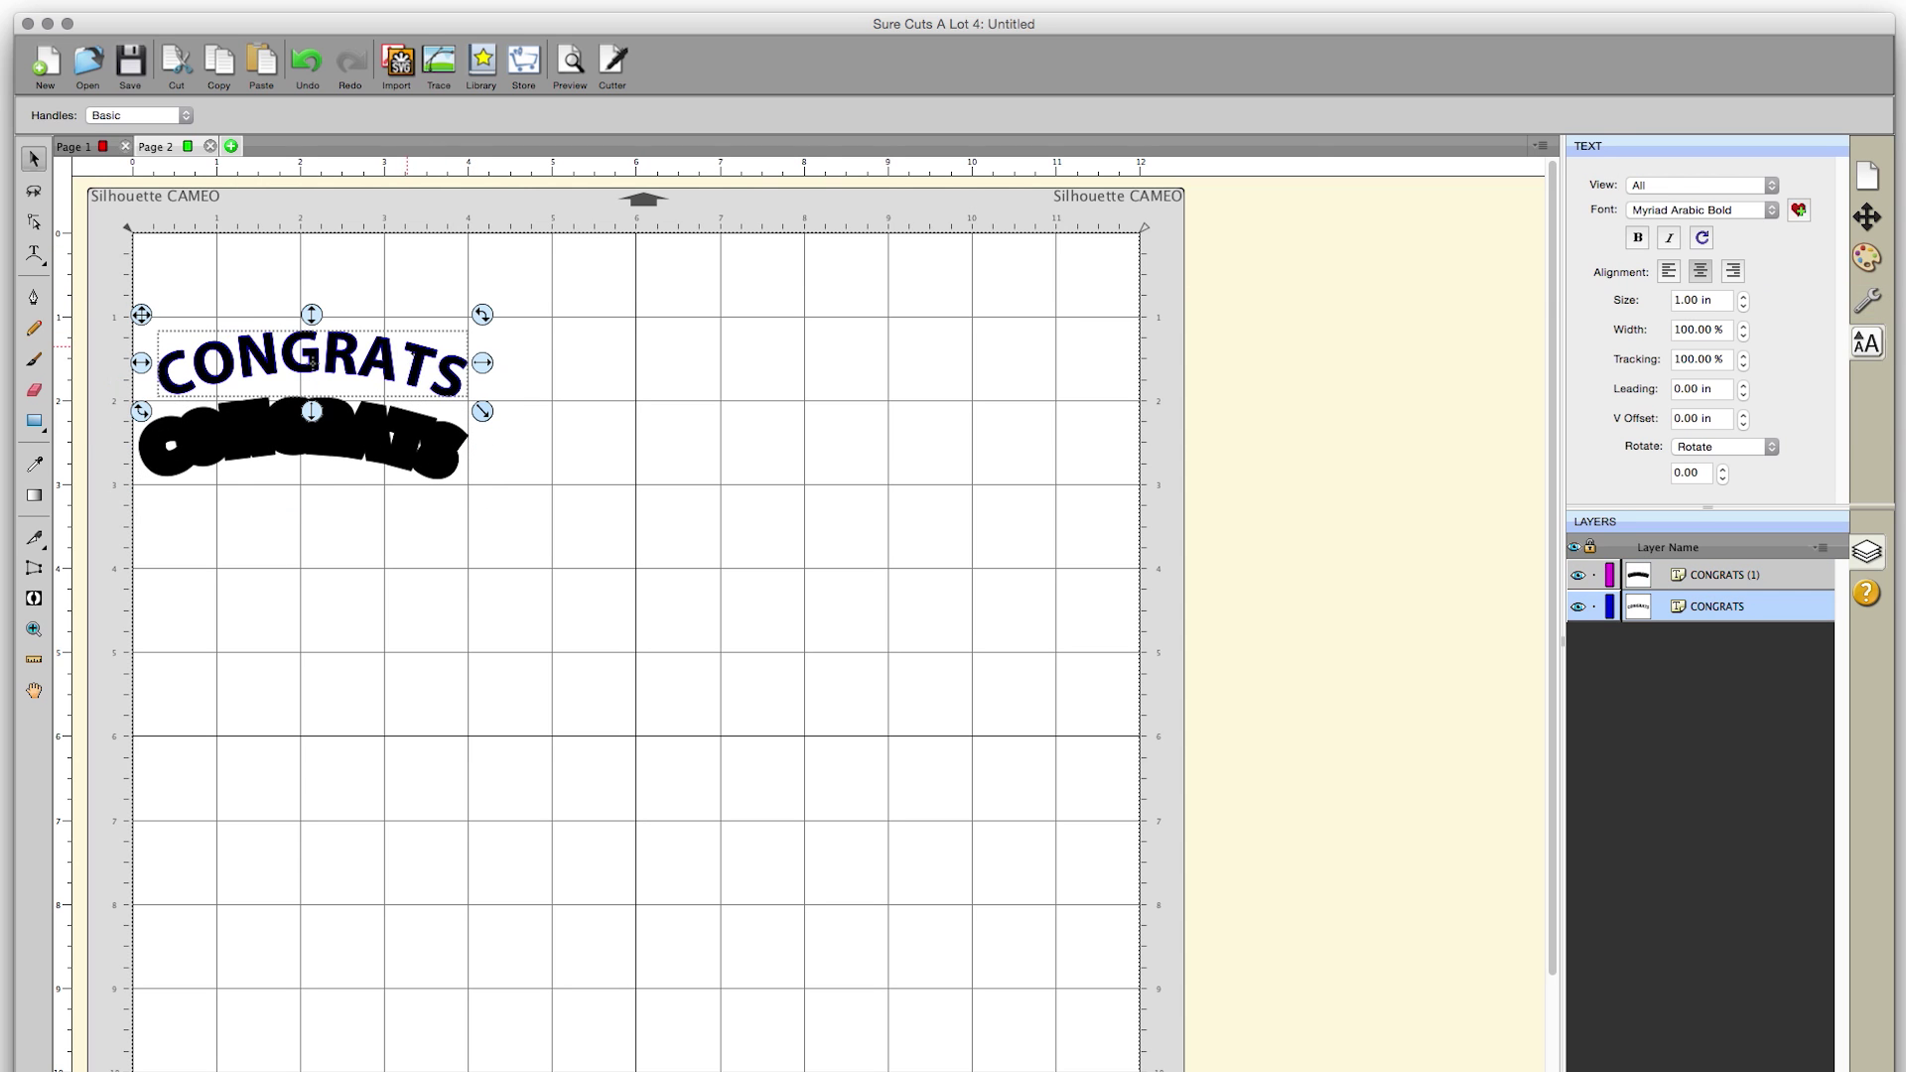
pyautogui.click(1875, 260)
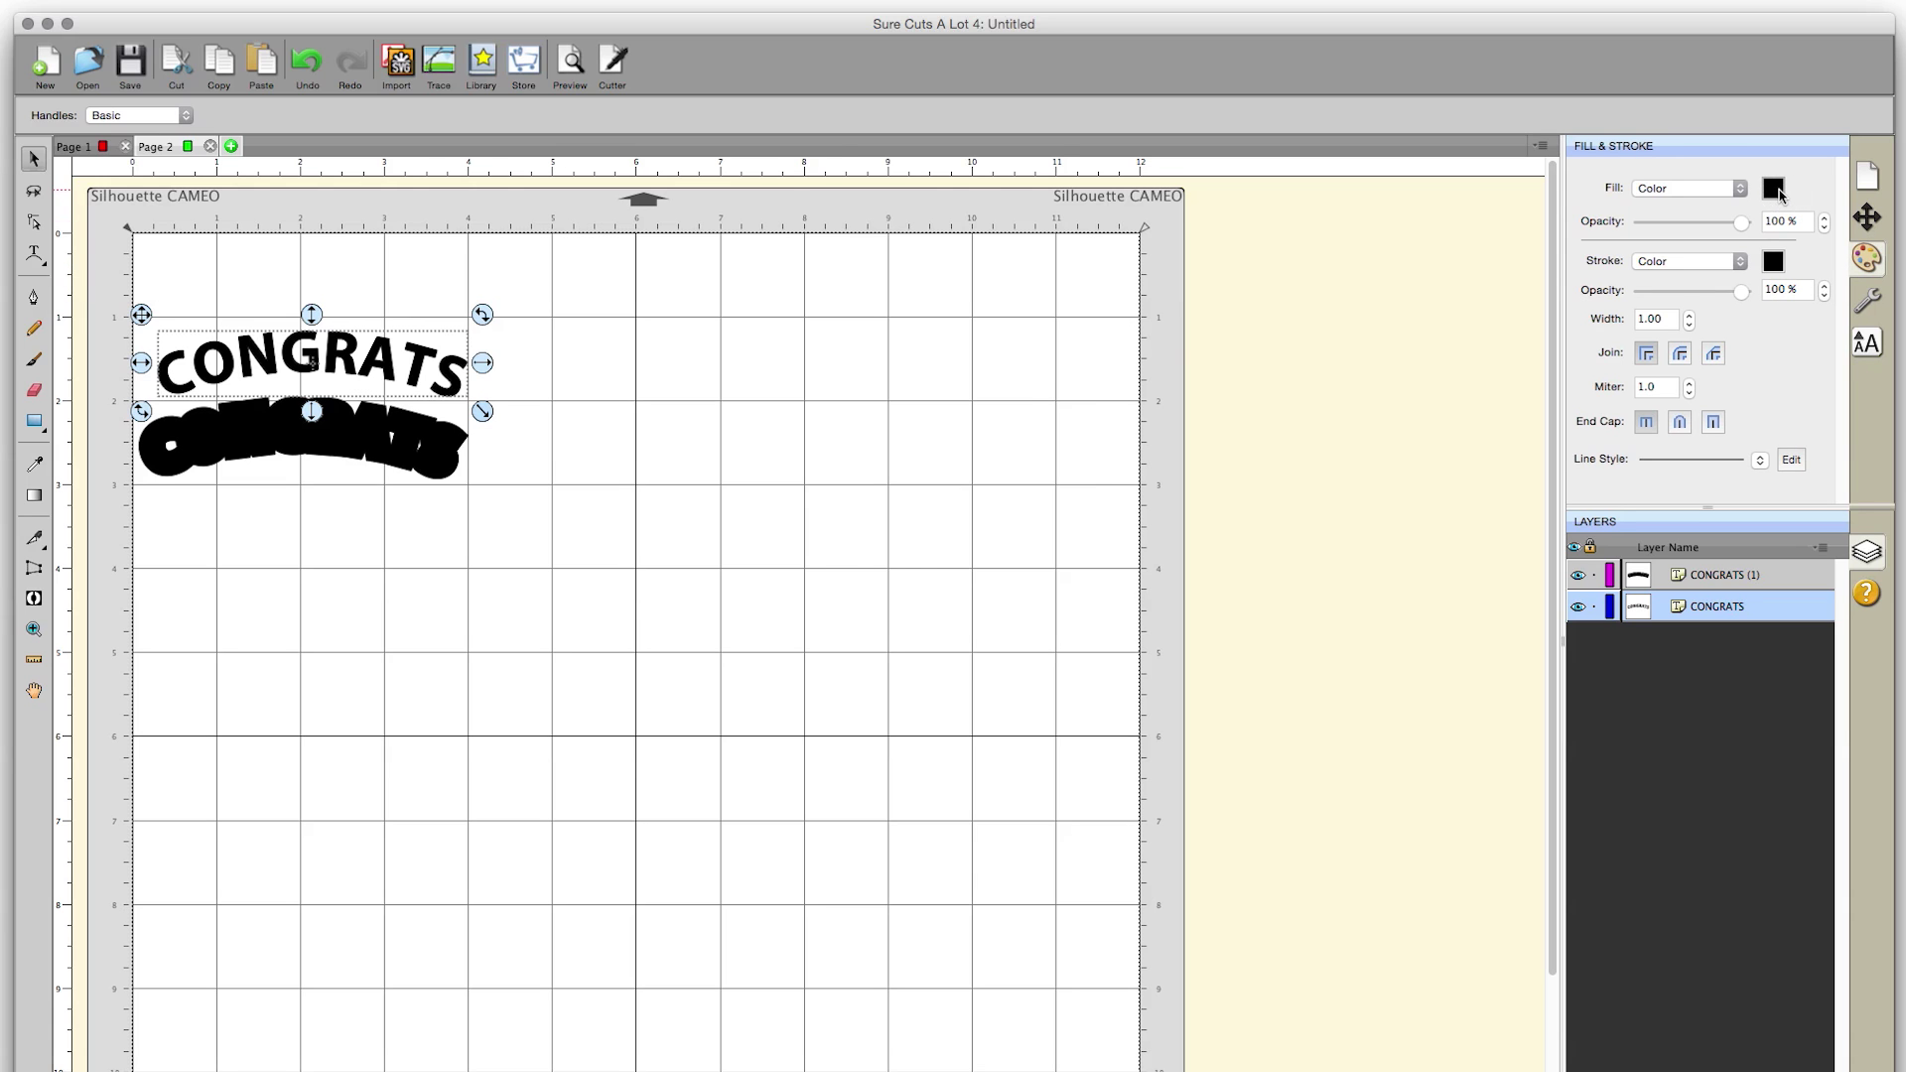
pyautogui.click(1776, 190)
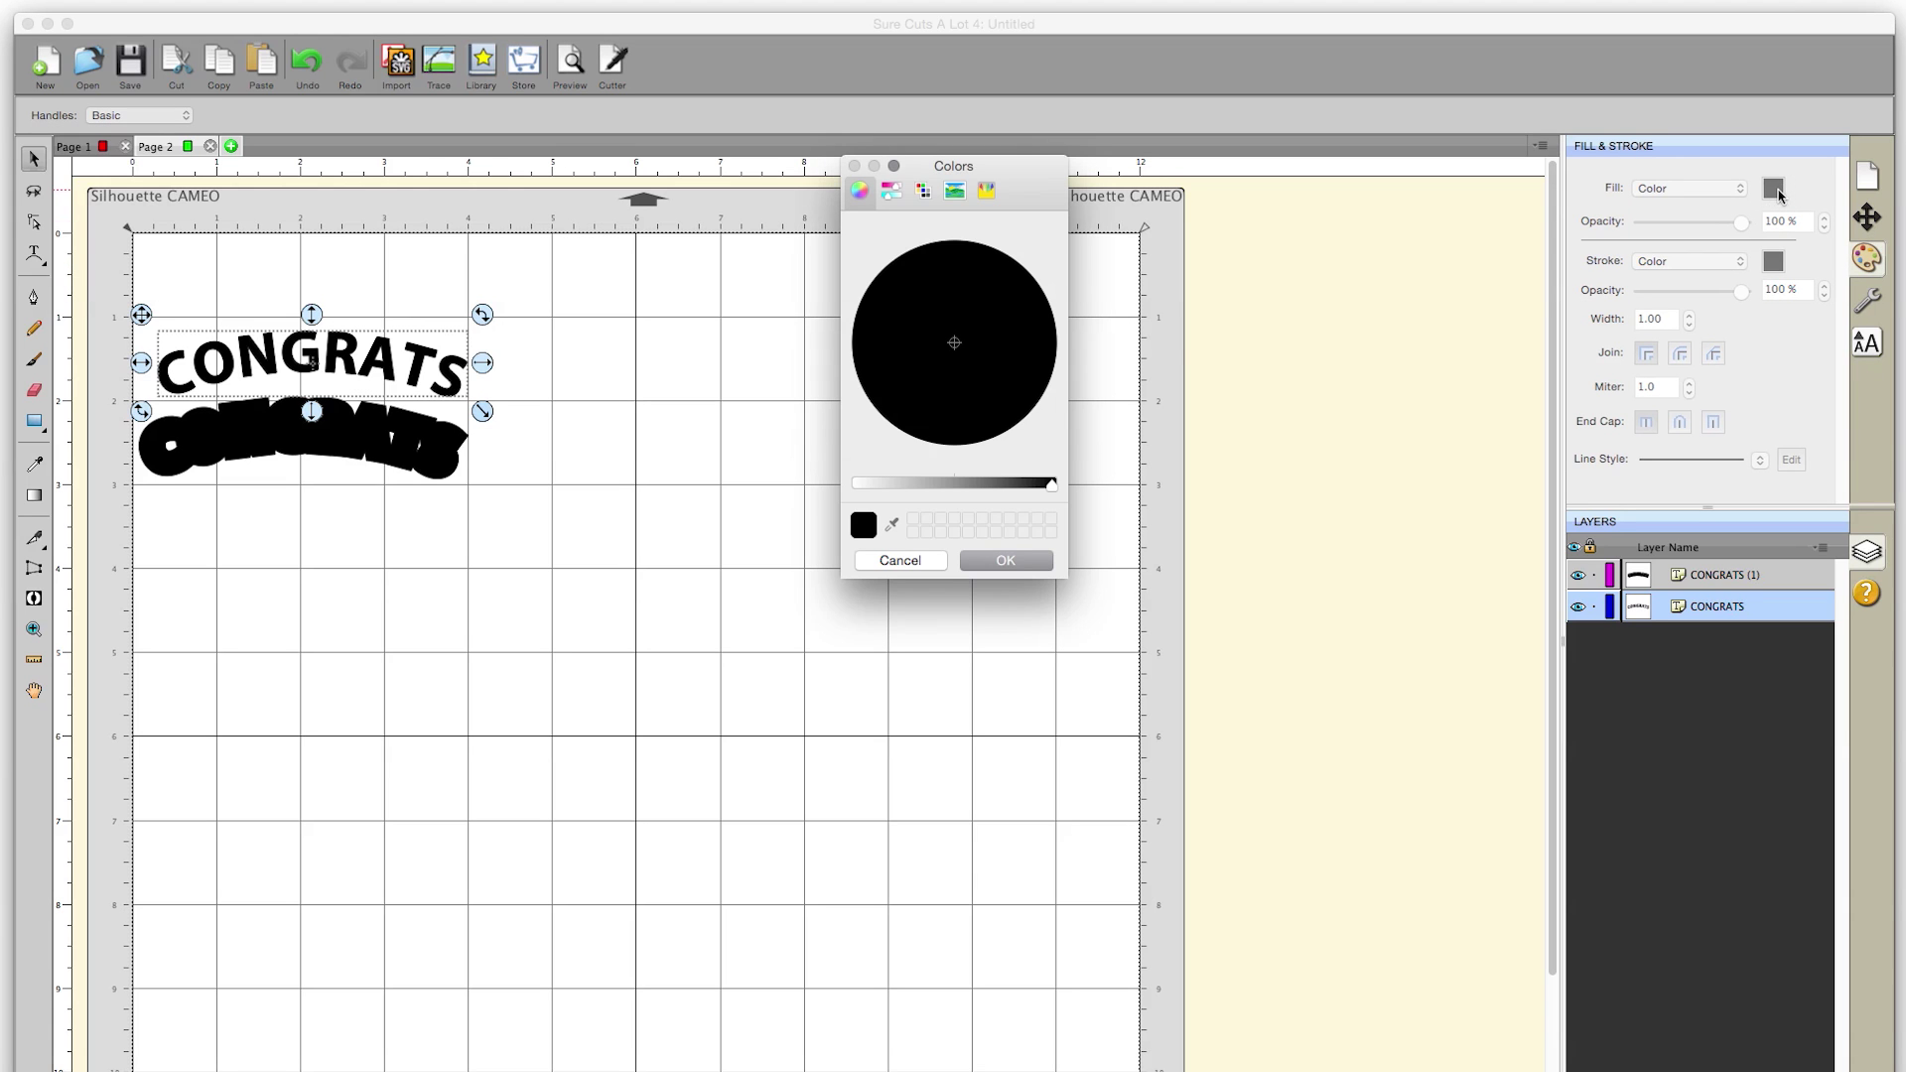
pyautogui.click(890, 194)
pyautogui.click(922, 192)
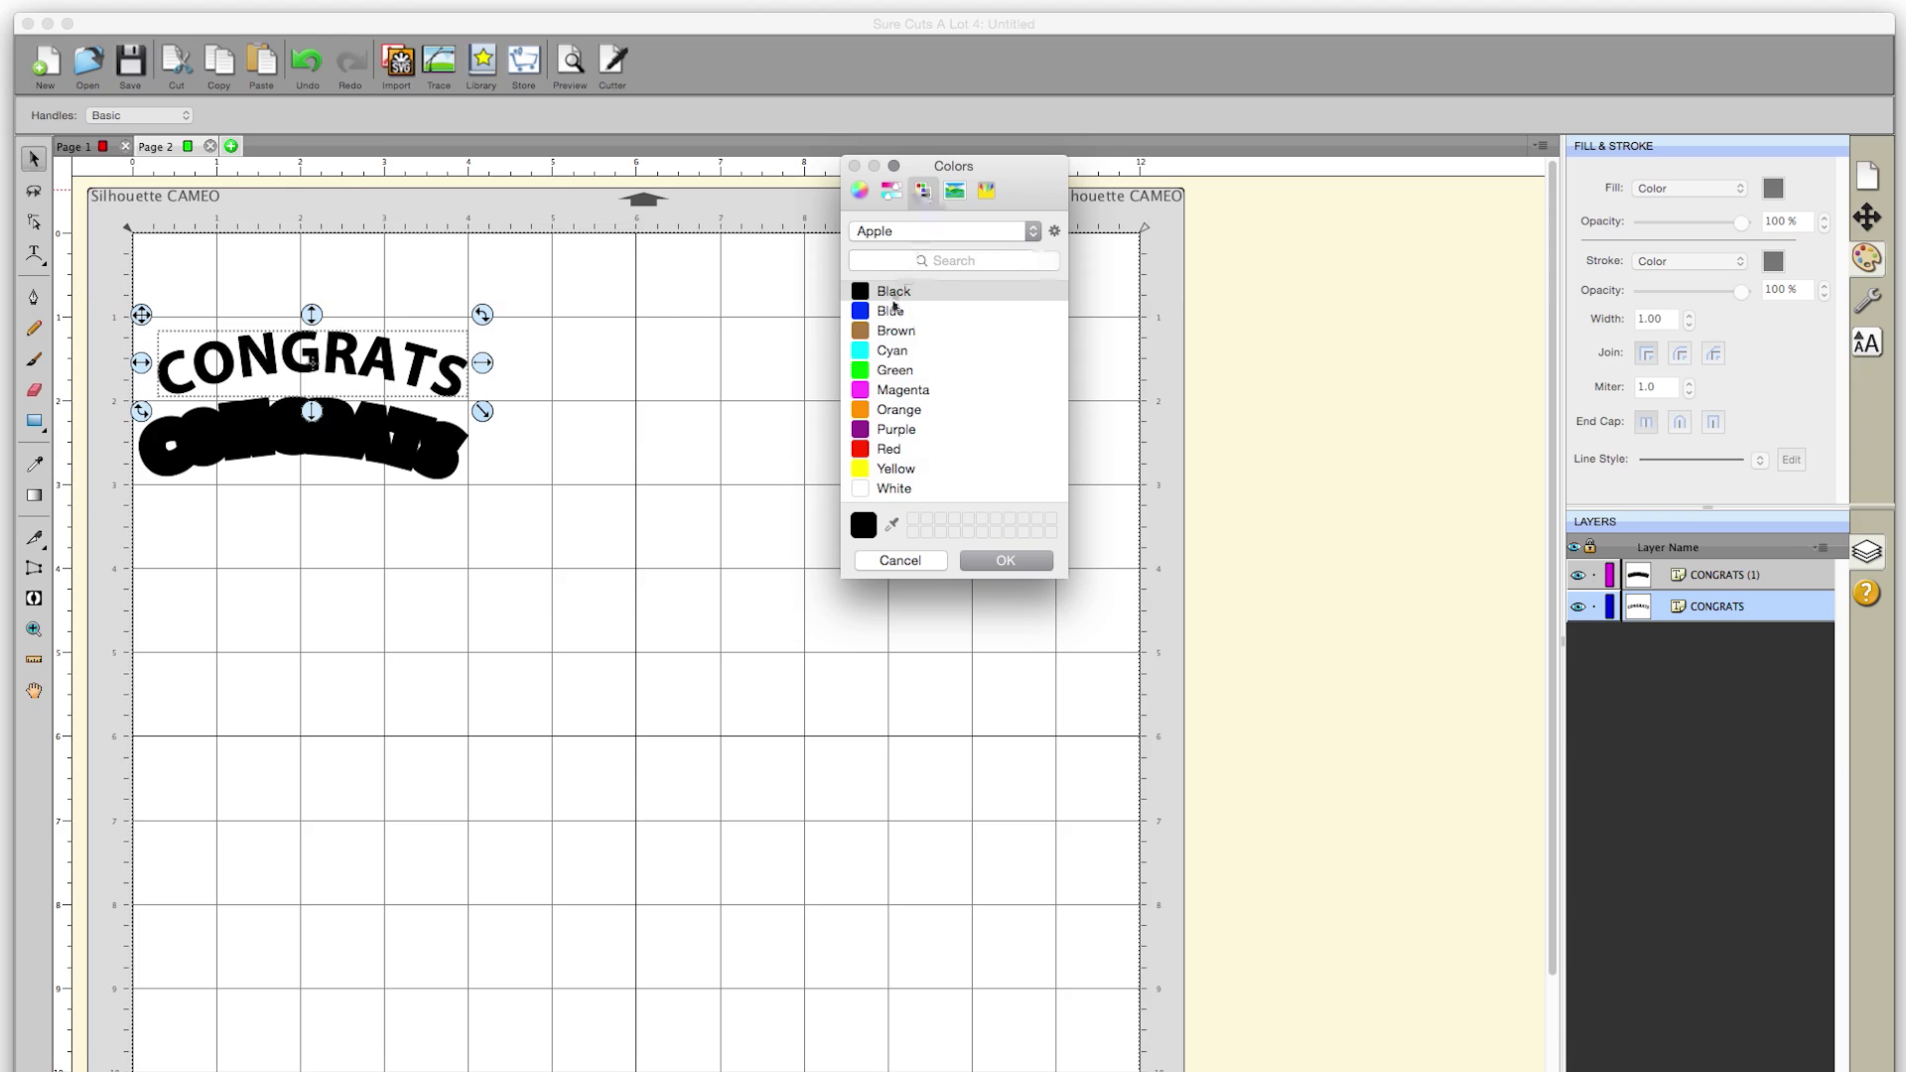
pyautogui.click(890, 452)
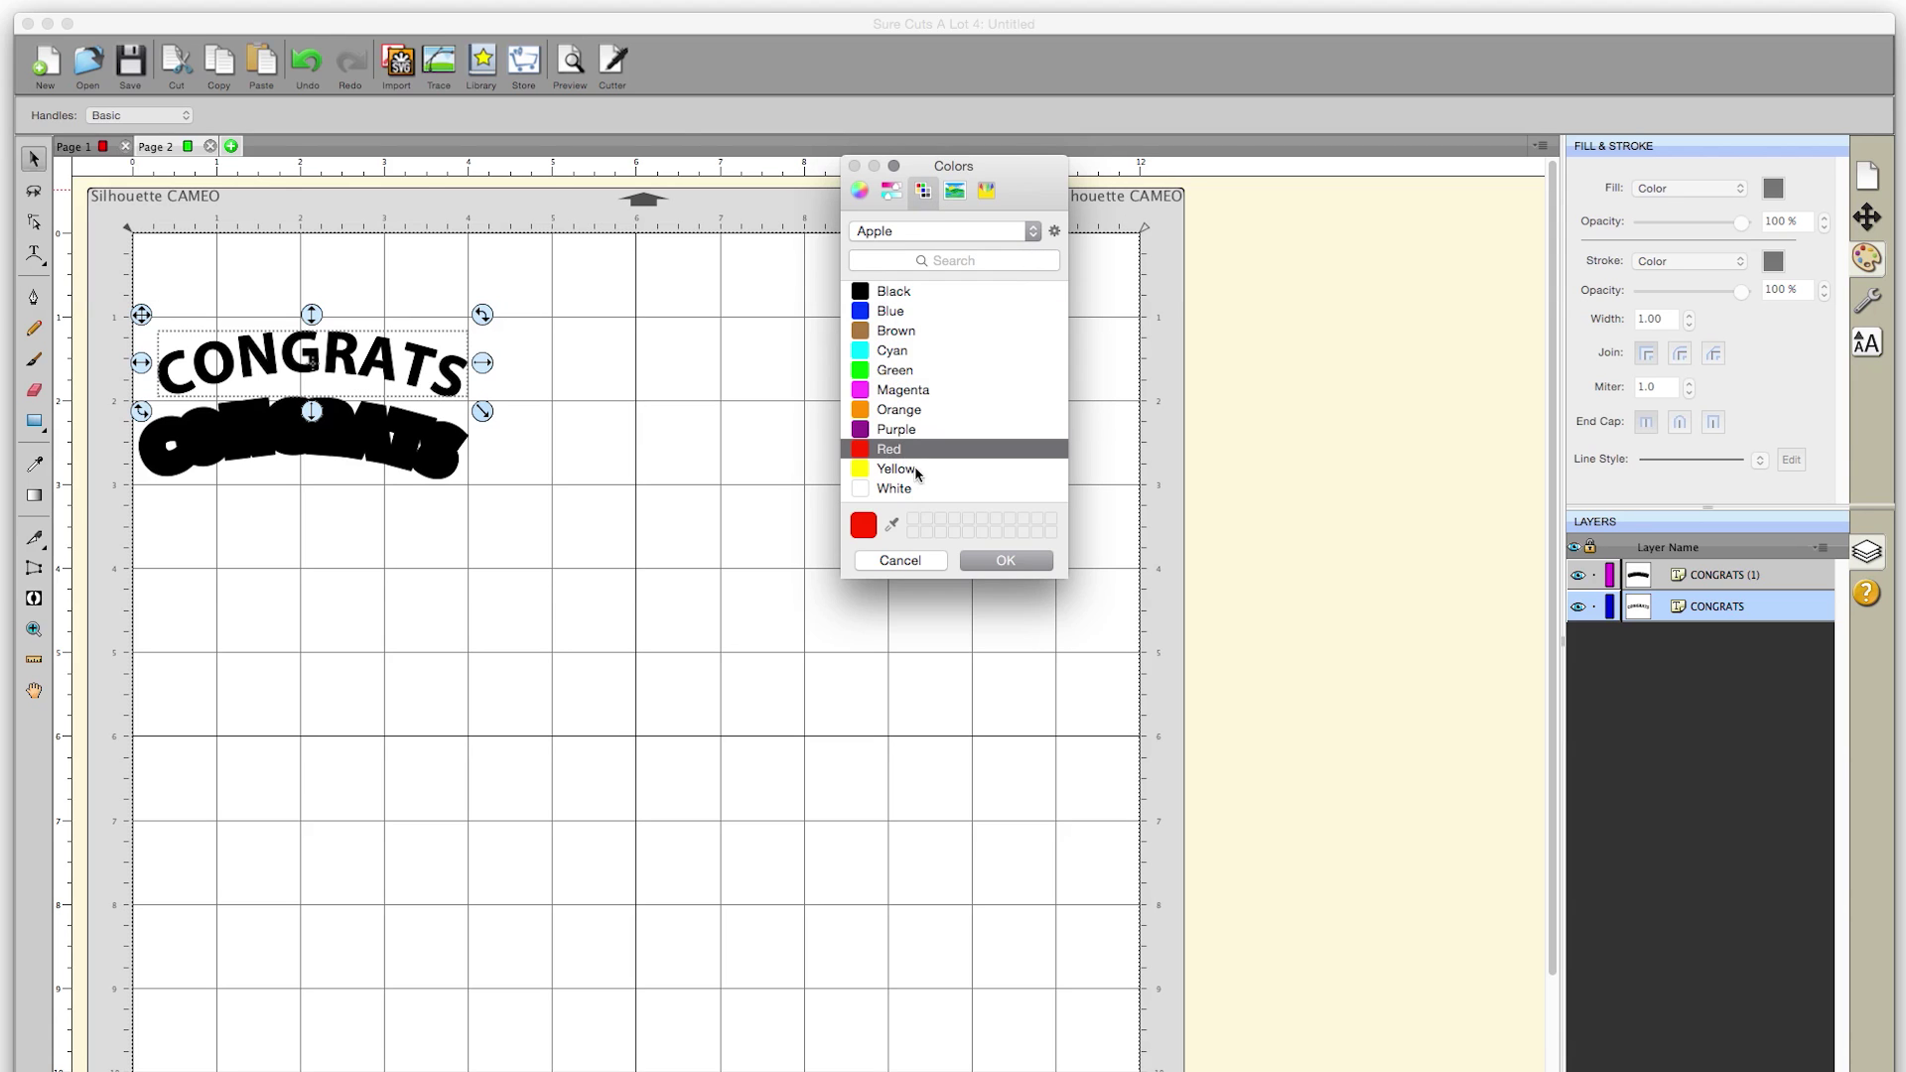
pyautogui.click(1007, 559)
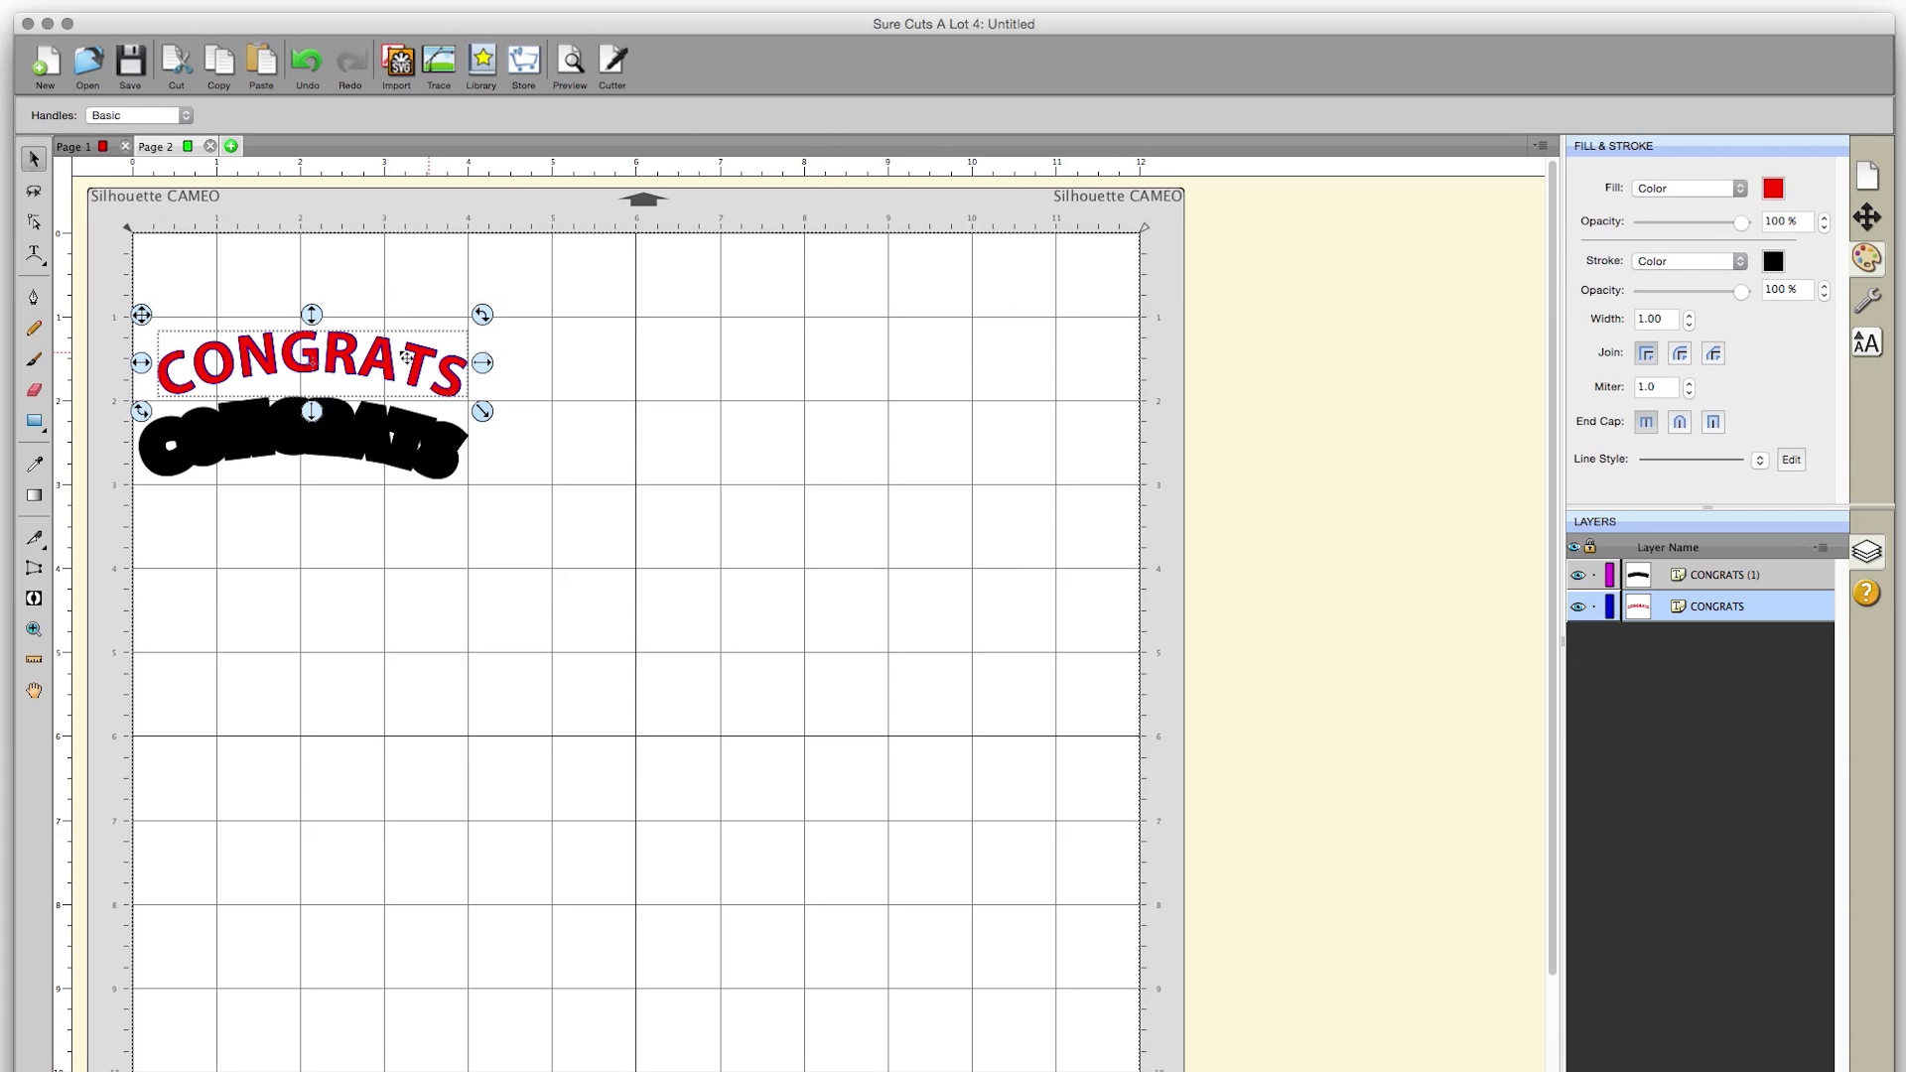
# Place the red CONGRATS over the black shadow copy and bring it to the front
pyautogui.moveTo(392, 359); pyautogui.dragTo(373, 441)
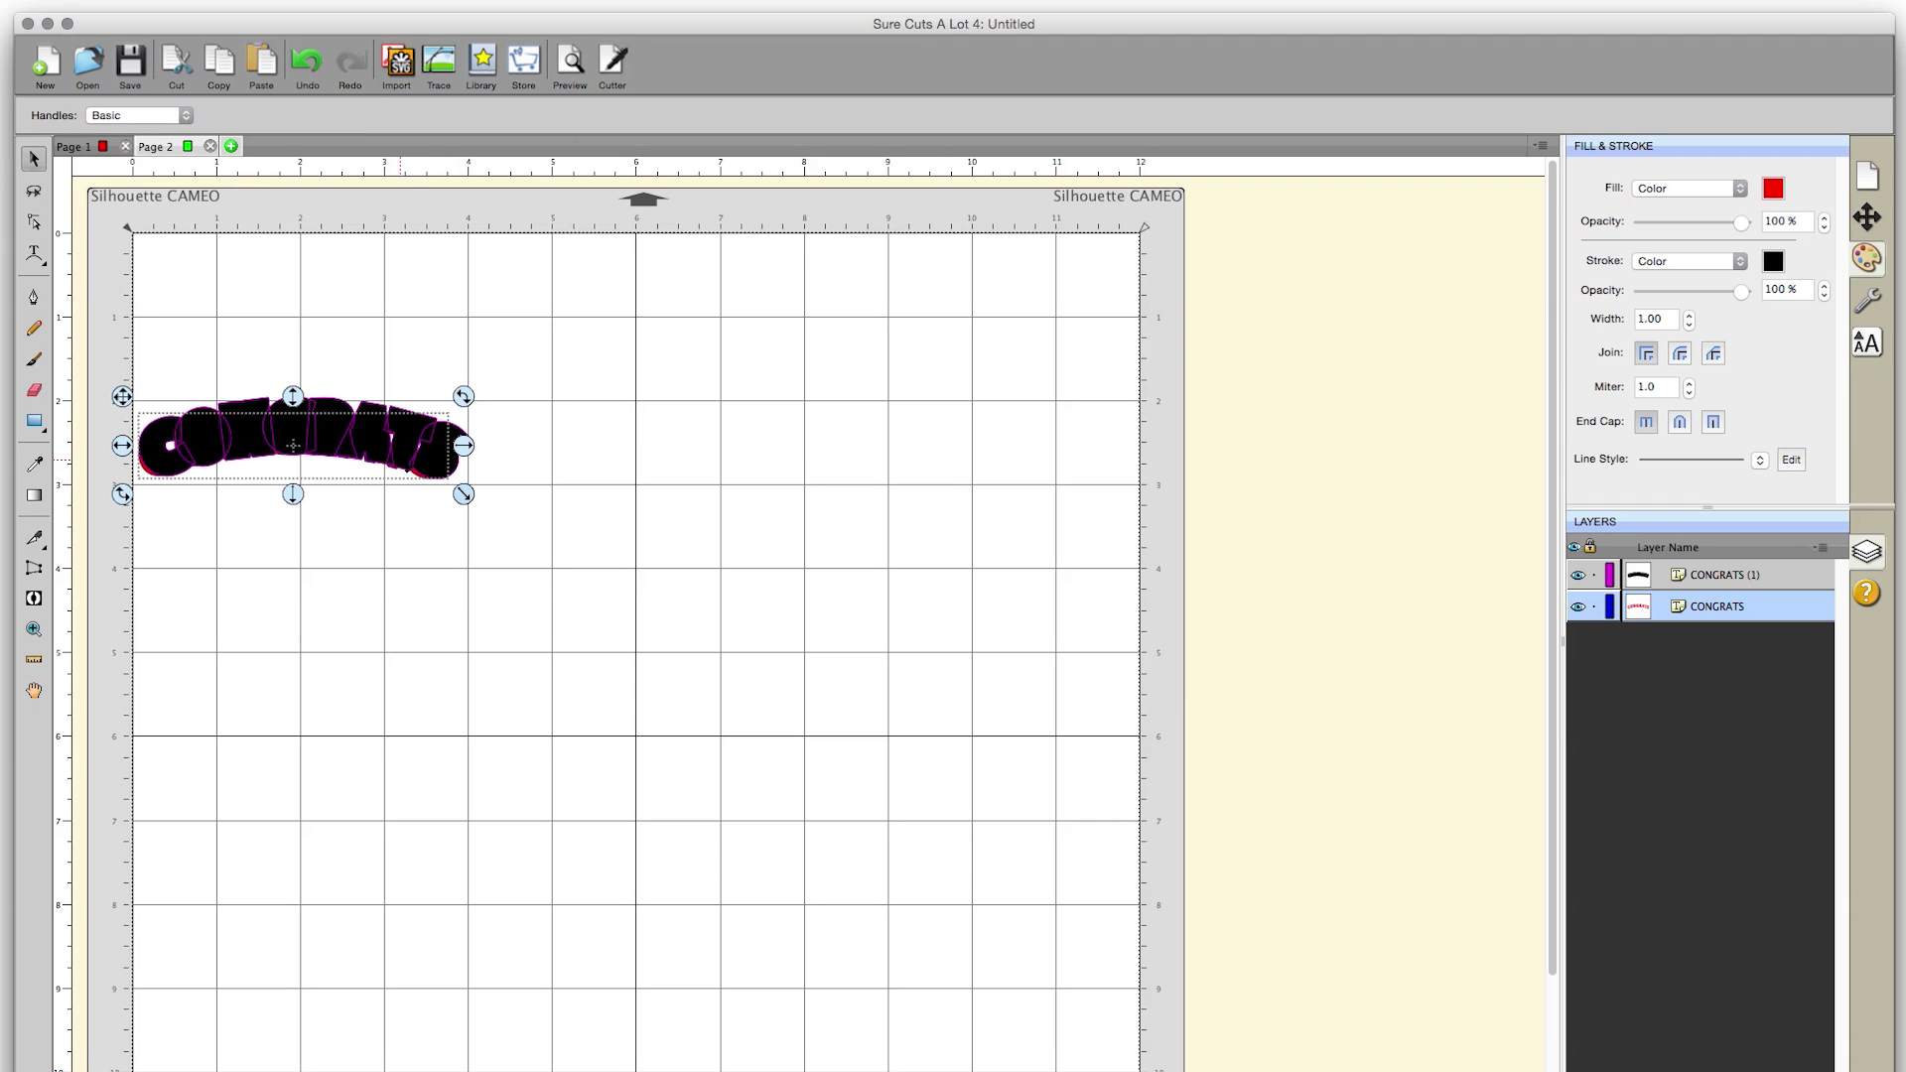
pyautogui.rightClick(374, 472)
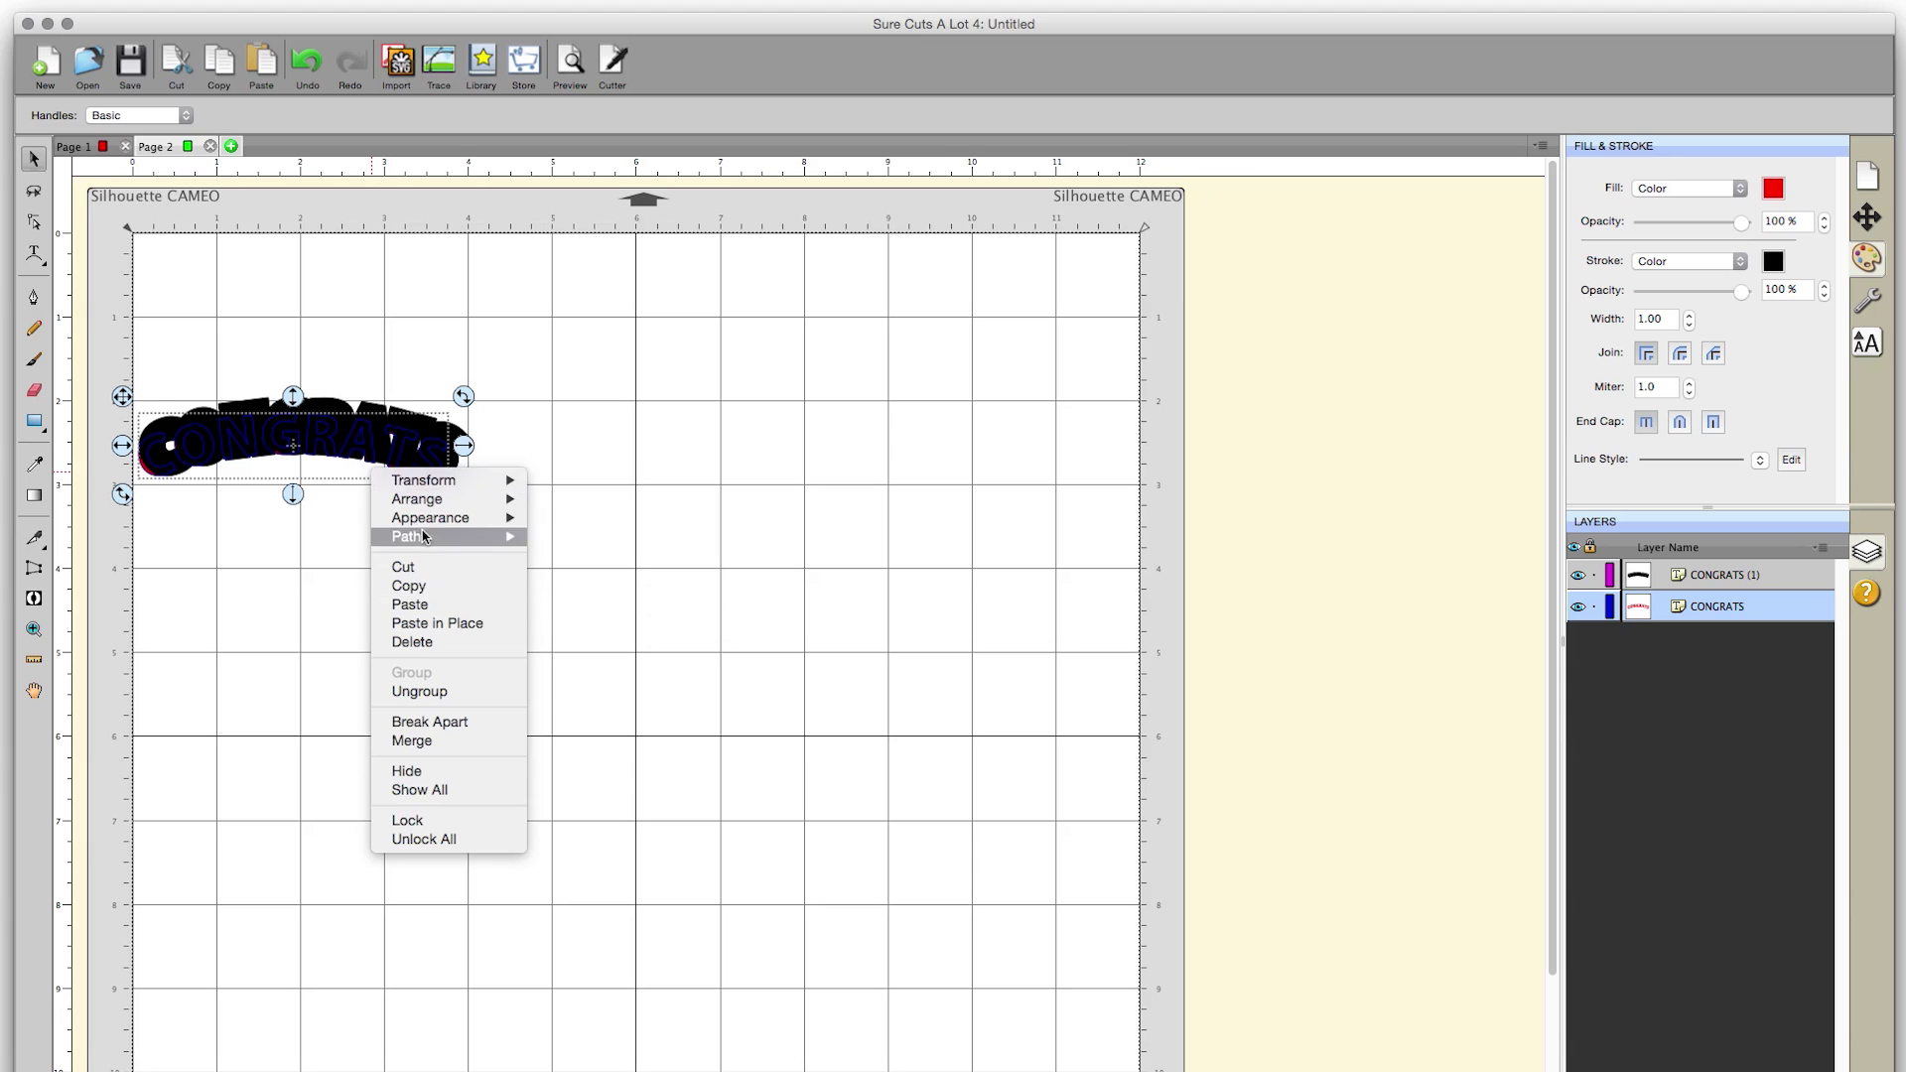
pyautogui.moveTo(443, 500)
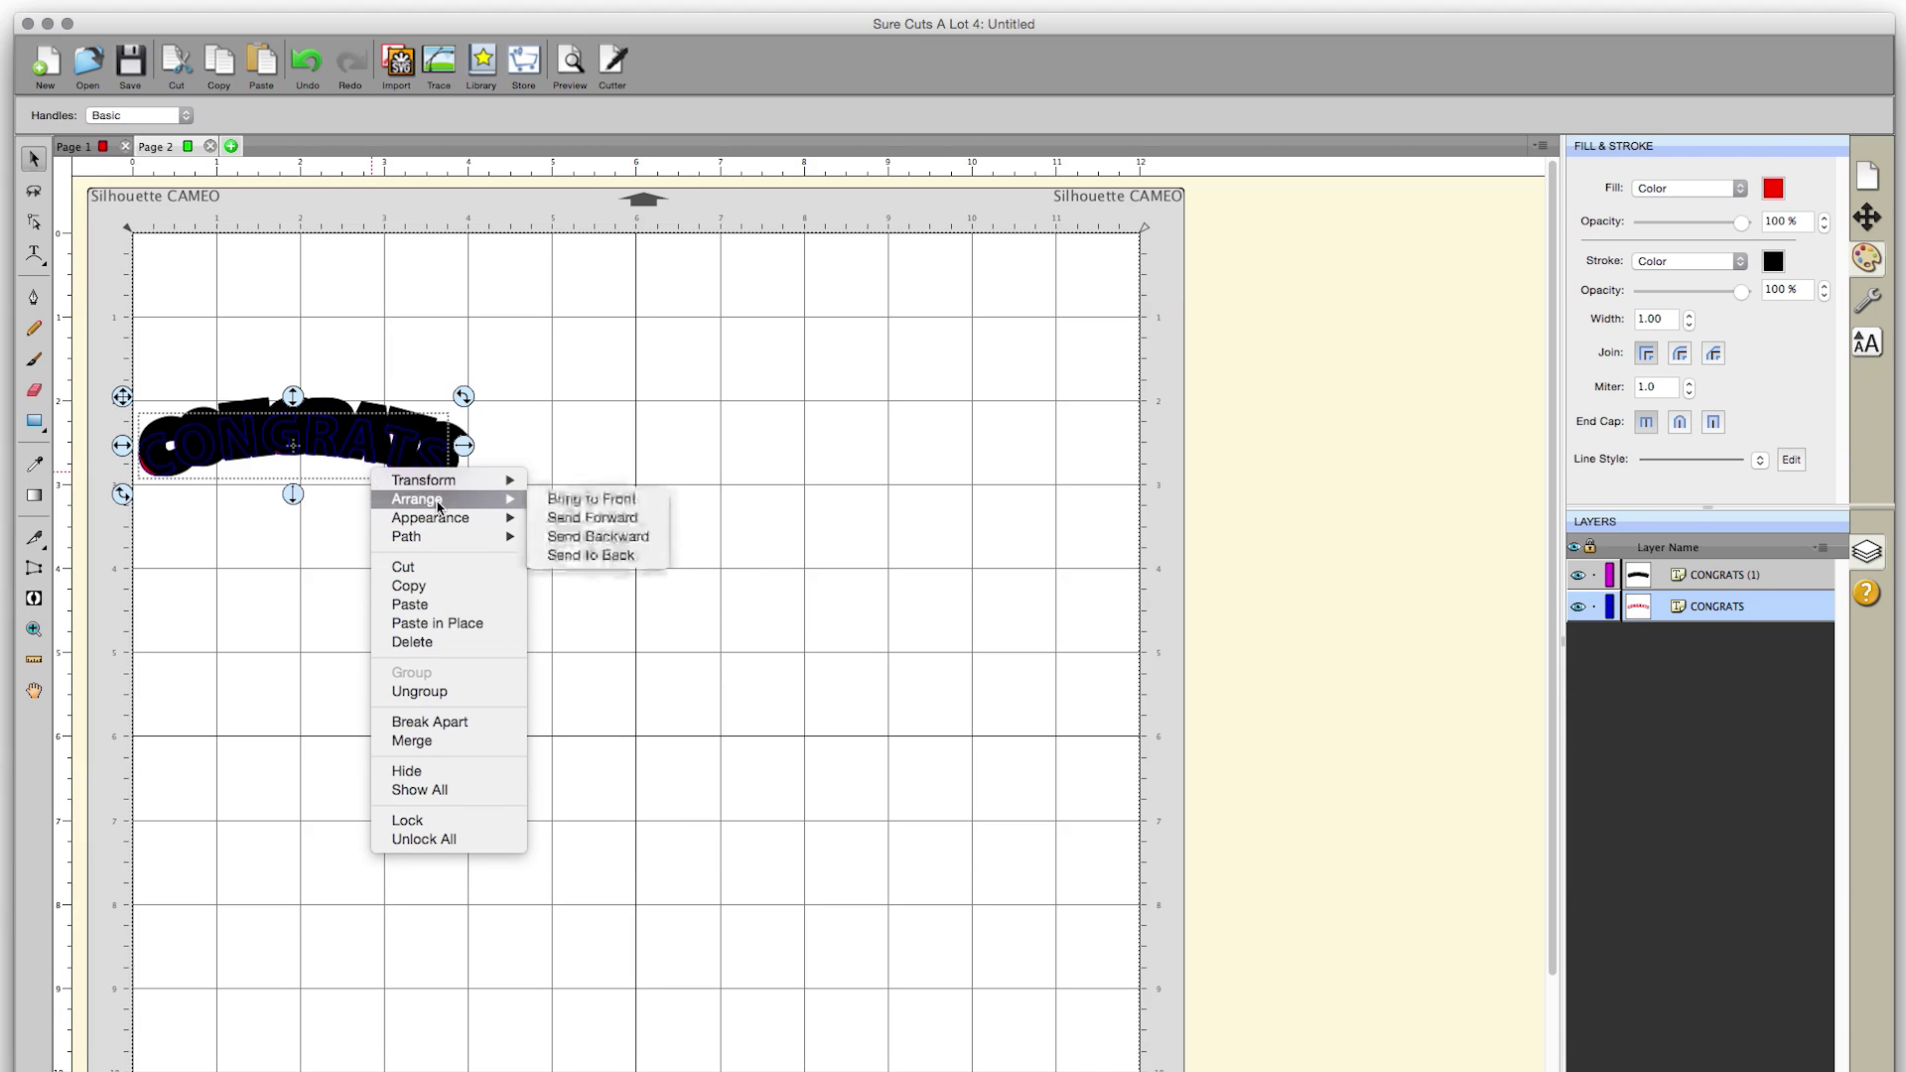
pyautogui.click(591, 501)
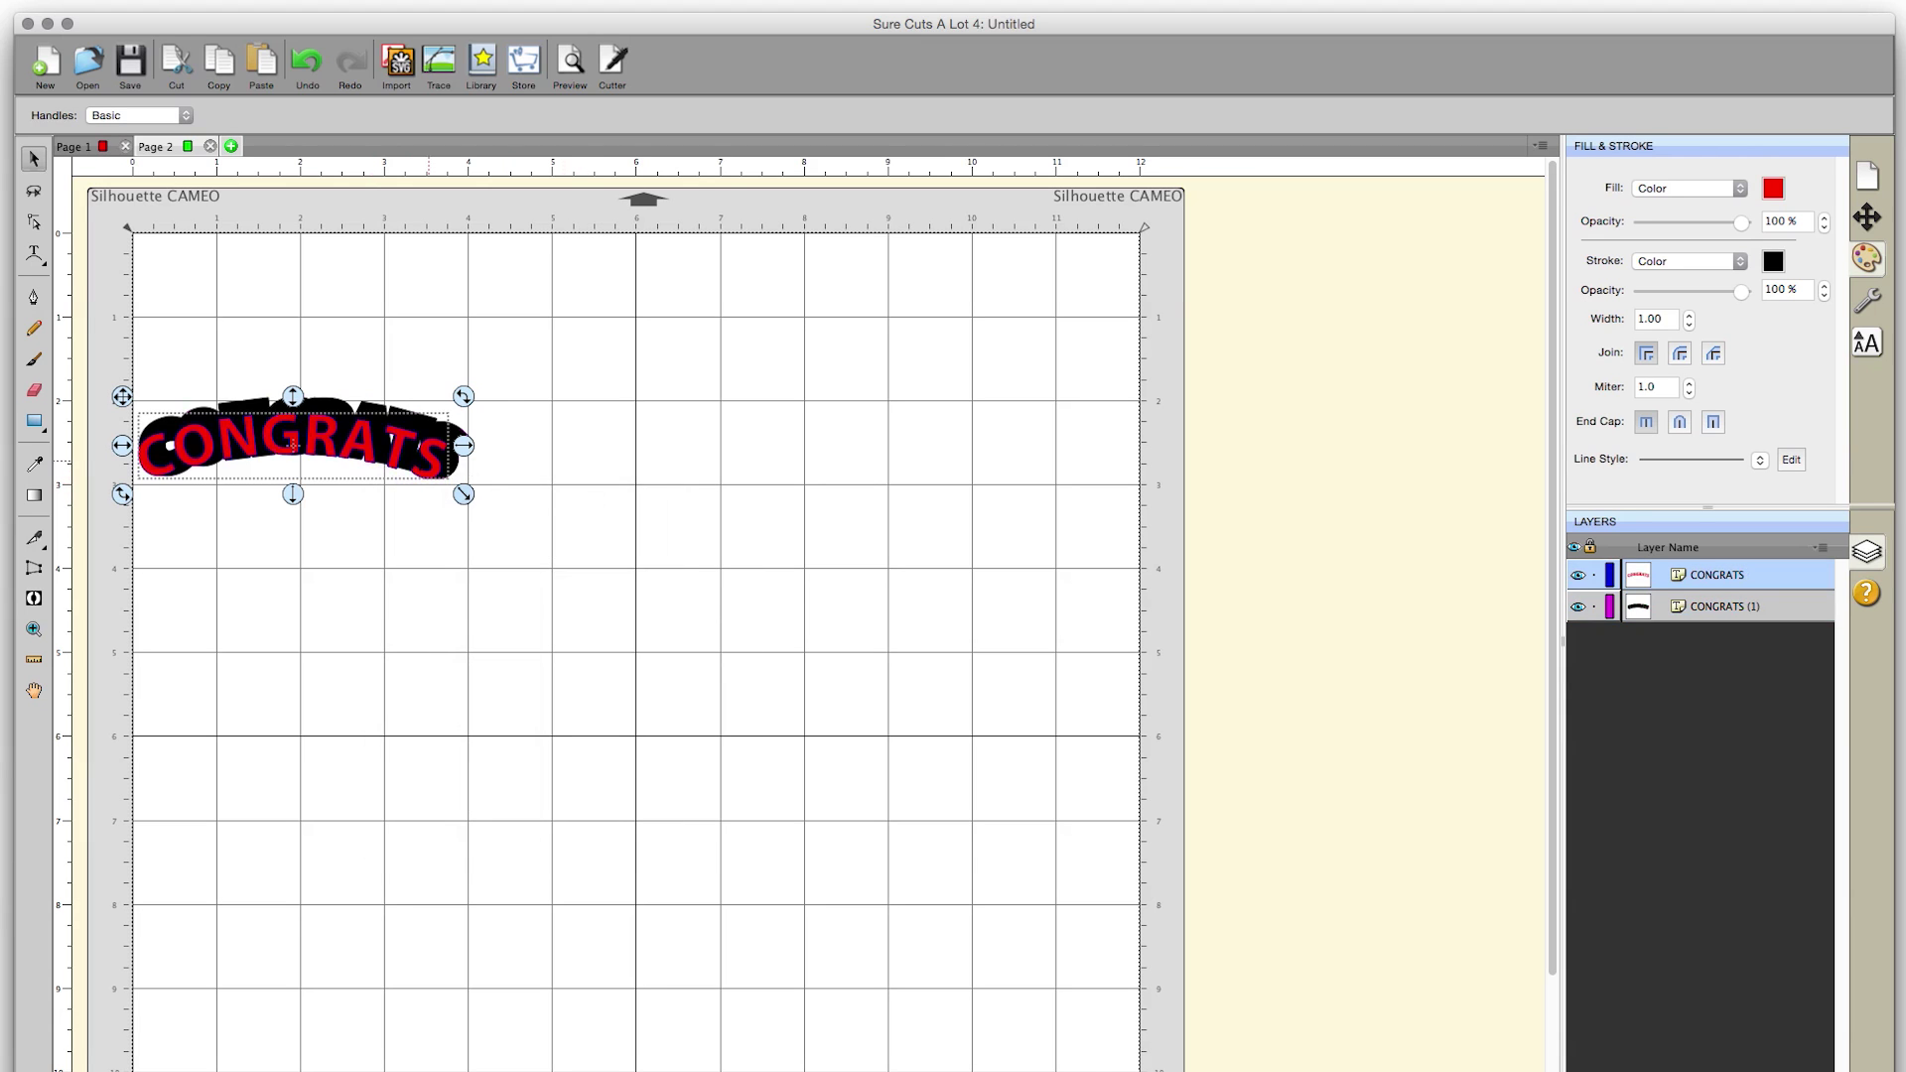
# Nudge the red CONGRATS up and to the right until it is centred on the black shadow, and deselect it
pyautogui.click(405, 434)
pyautogui.press('Up')
pyautogui.press('Right')
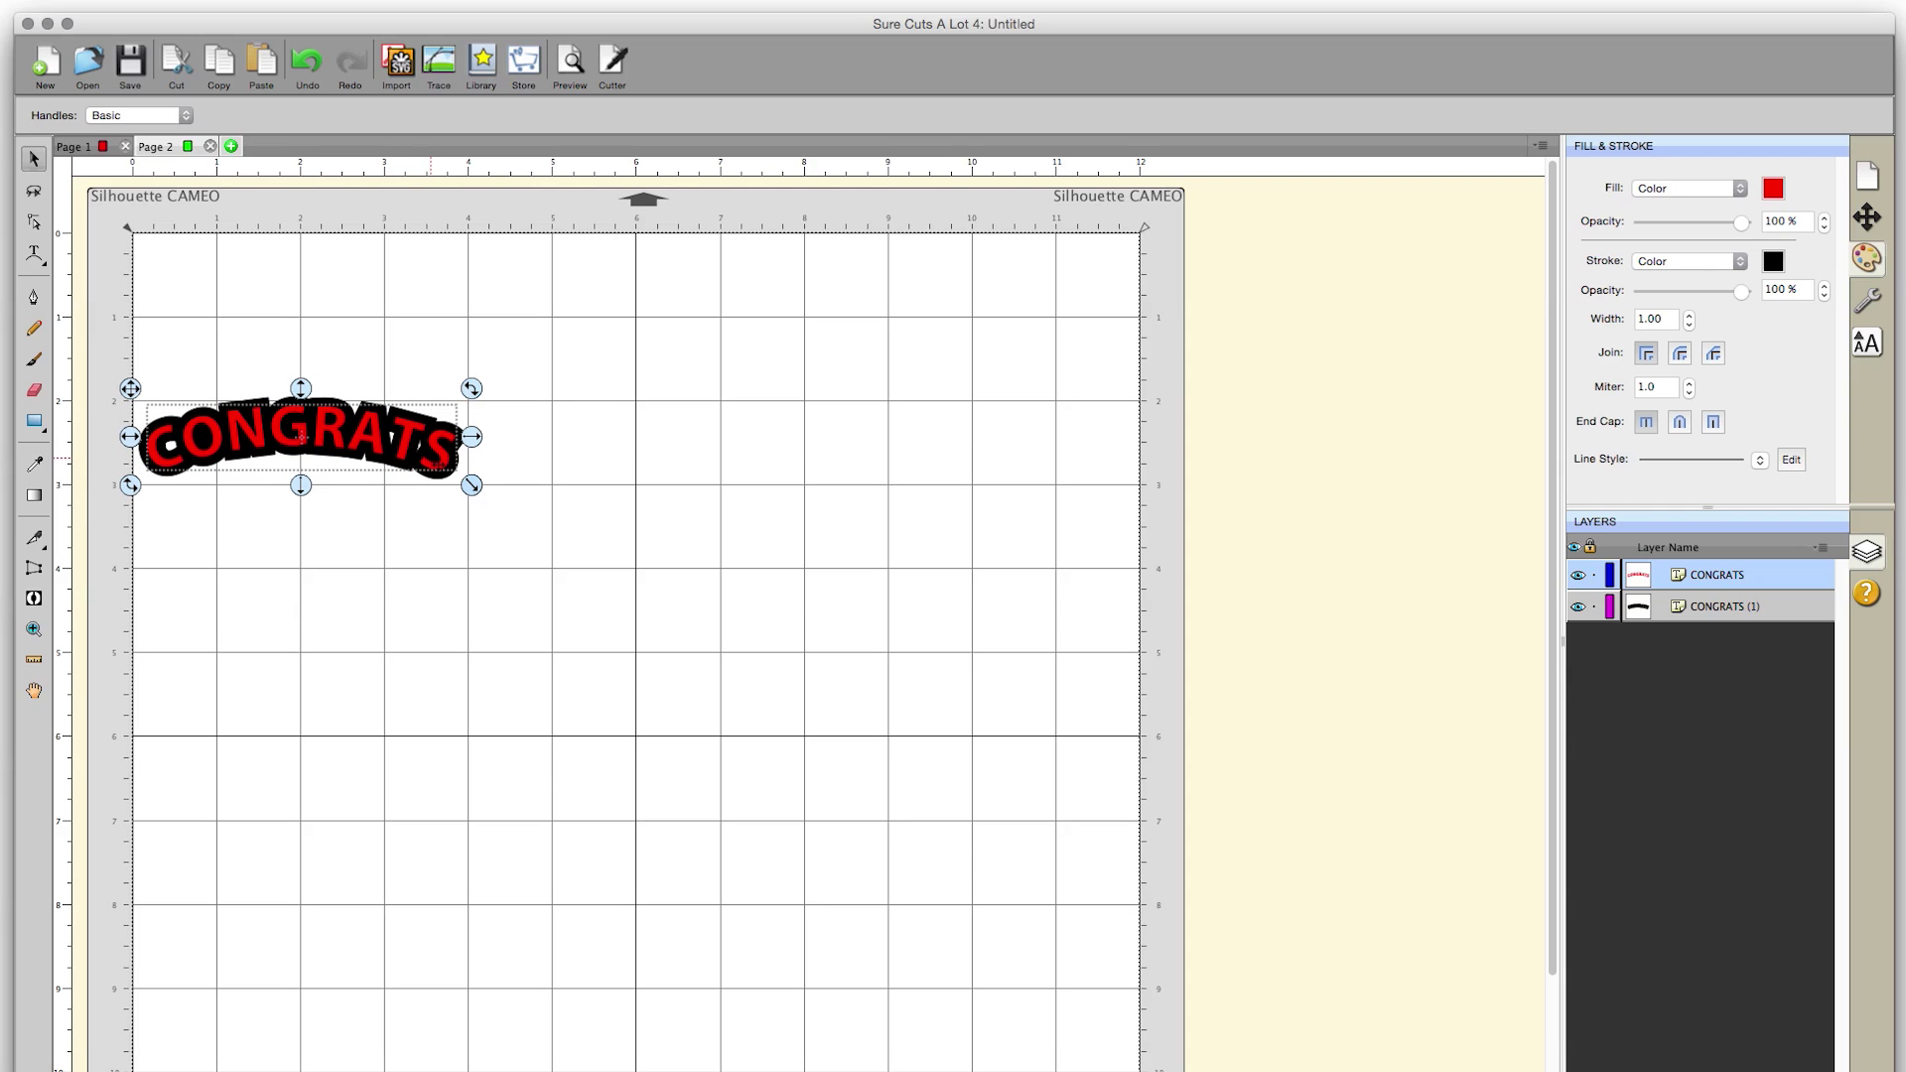
pyautogui.click(738, 487)
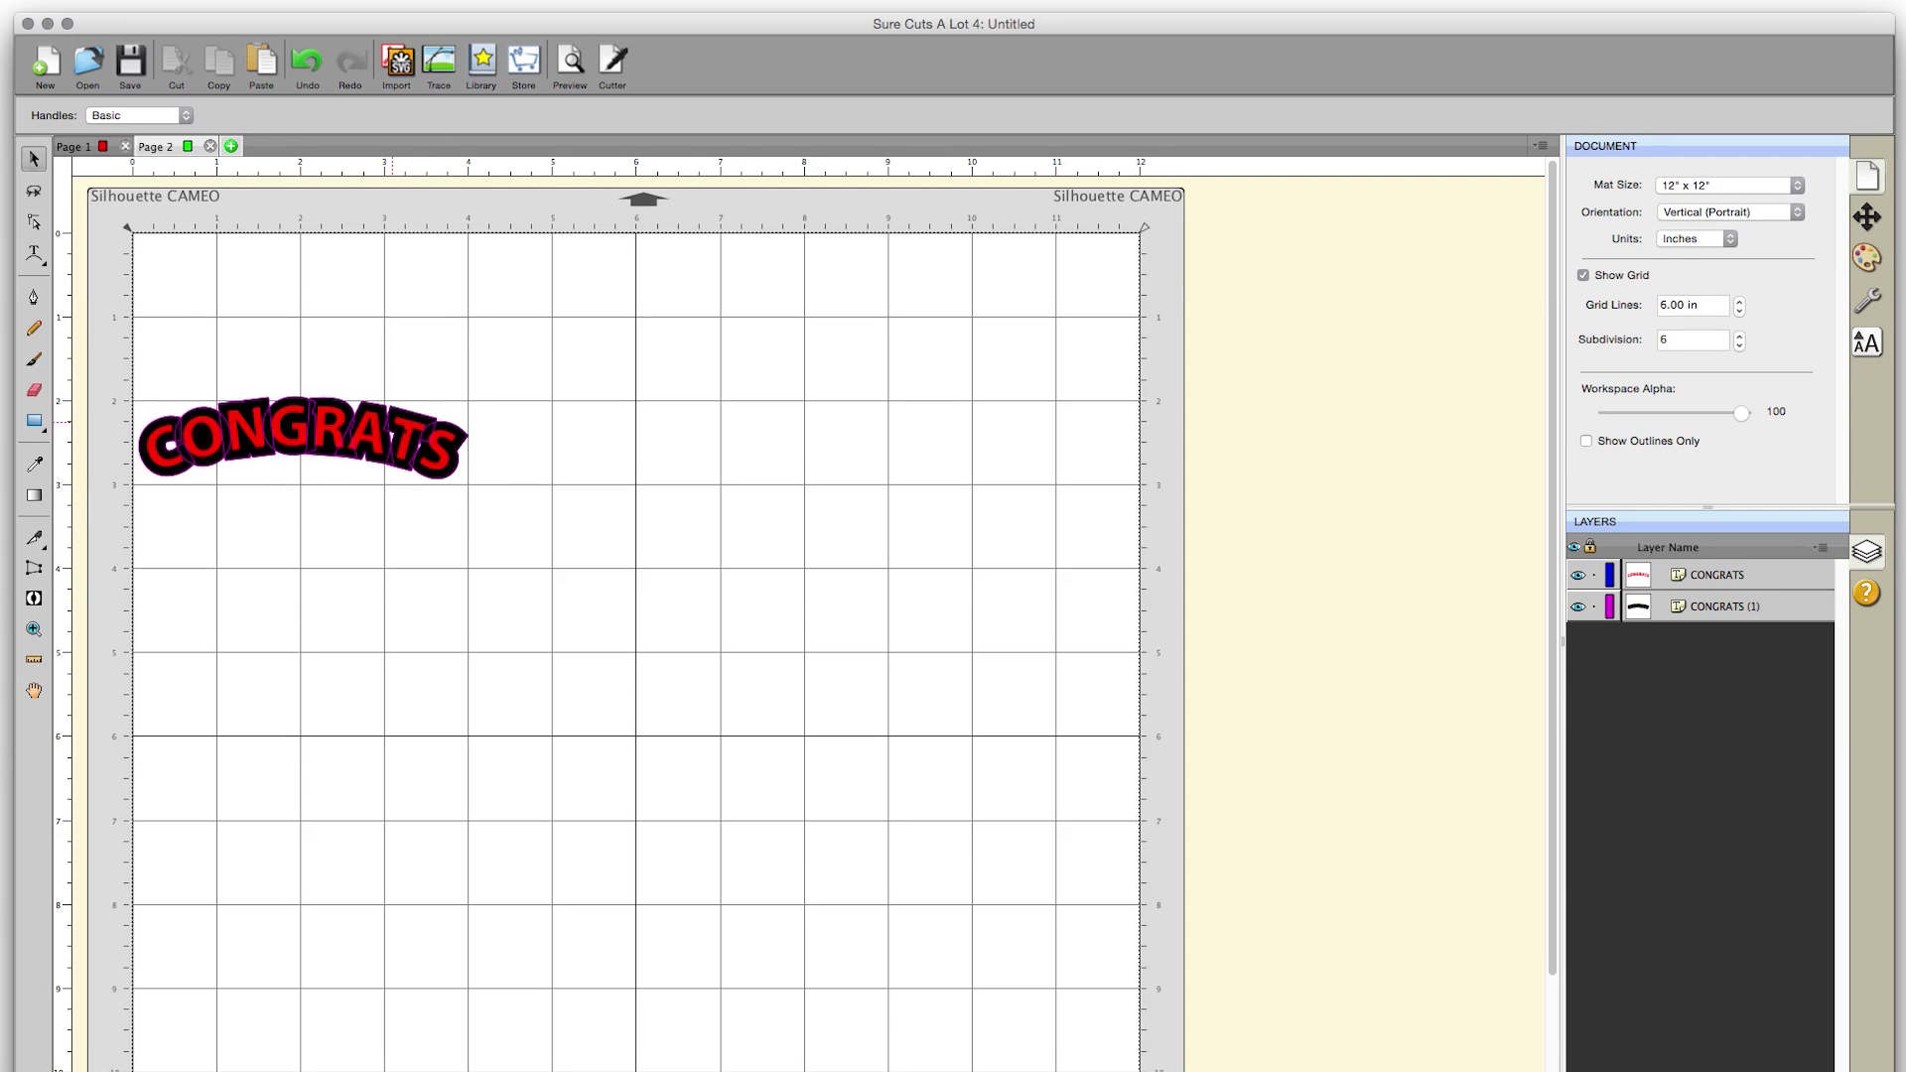
# Separate the two texts again, with the red CONGRATS above the black shadow copy
pyautogui.press('super+z')
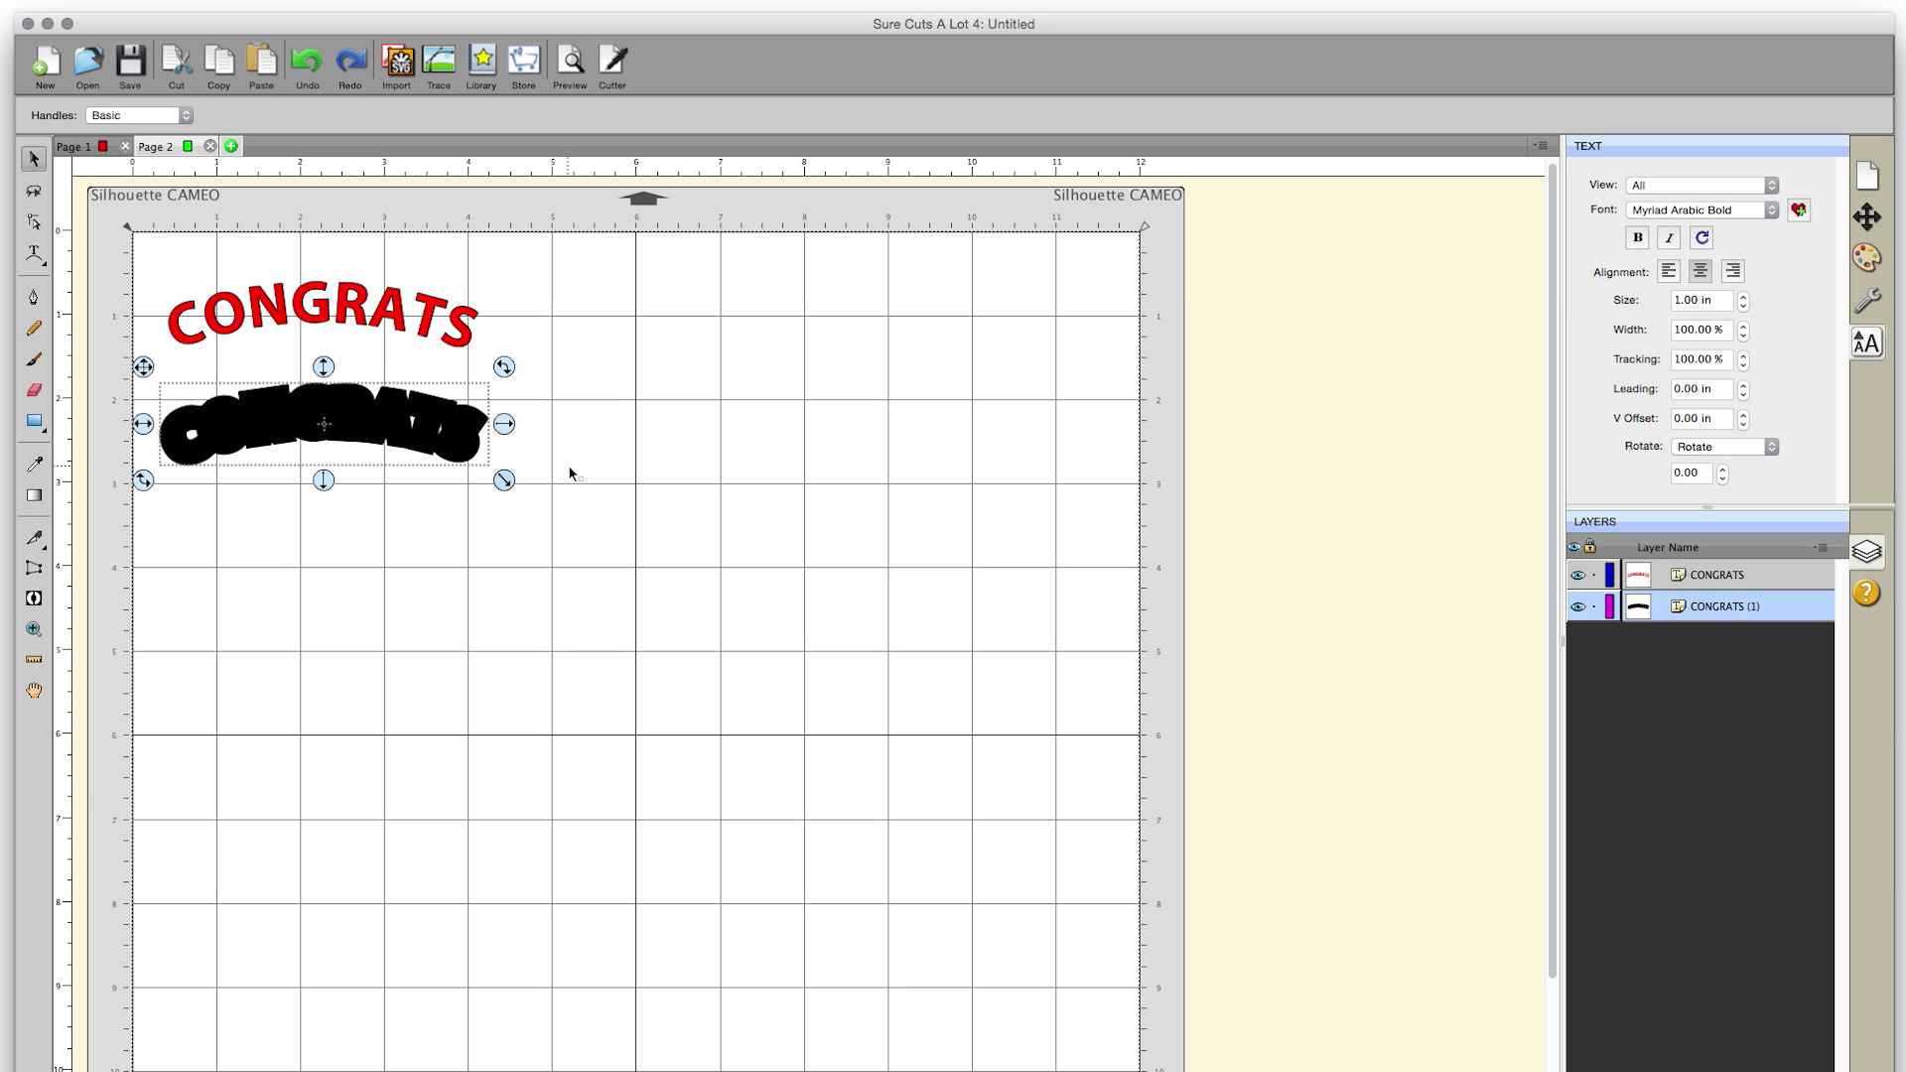
pyautogui.click(429, 311)
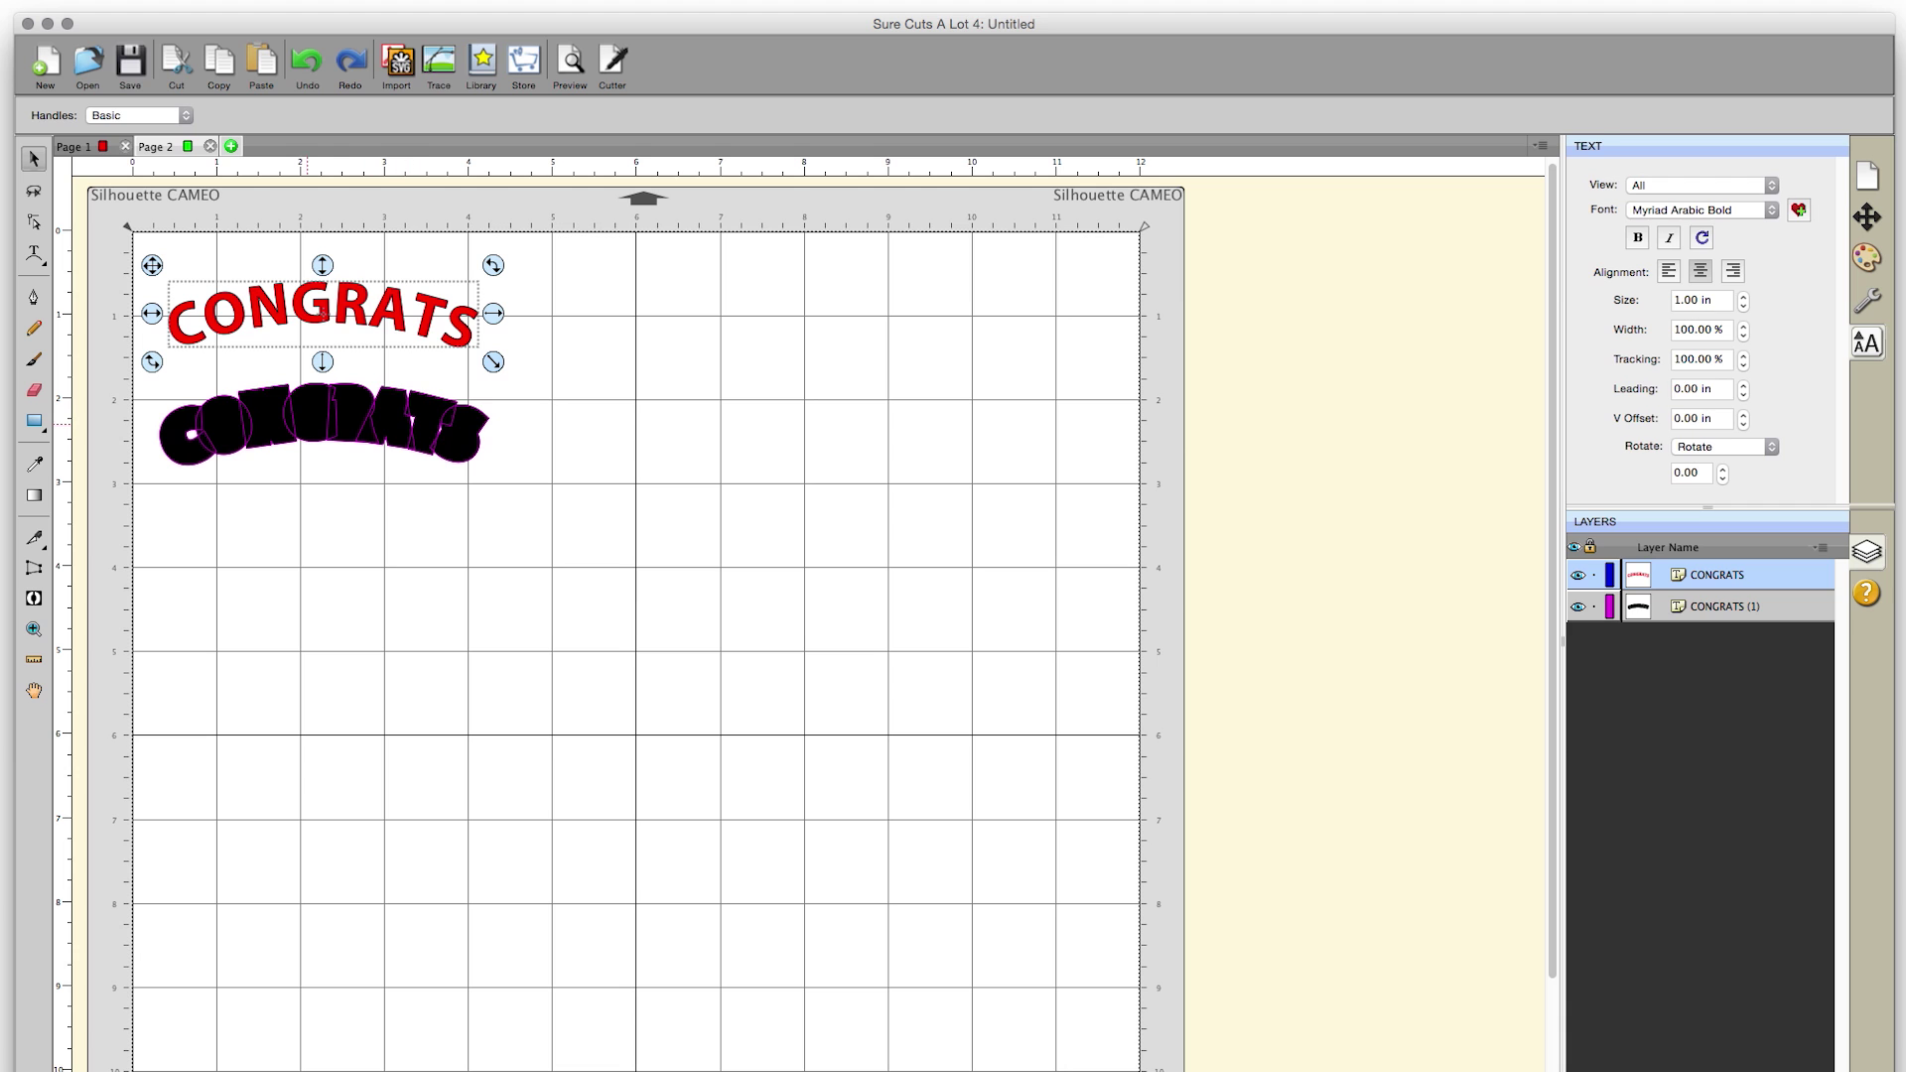
pyautogui.click(333, 518)
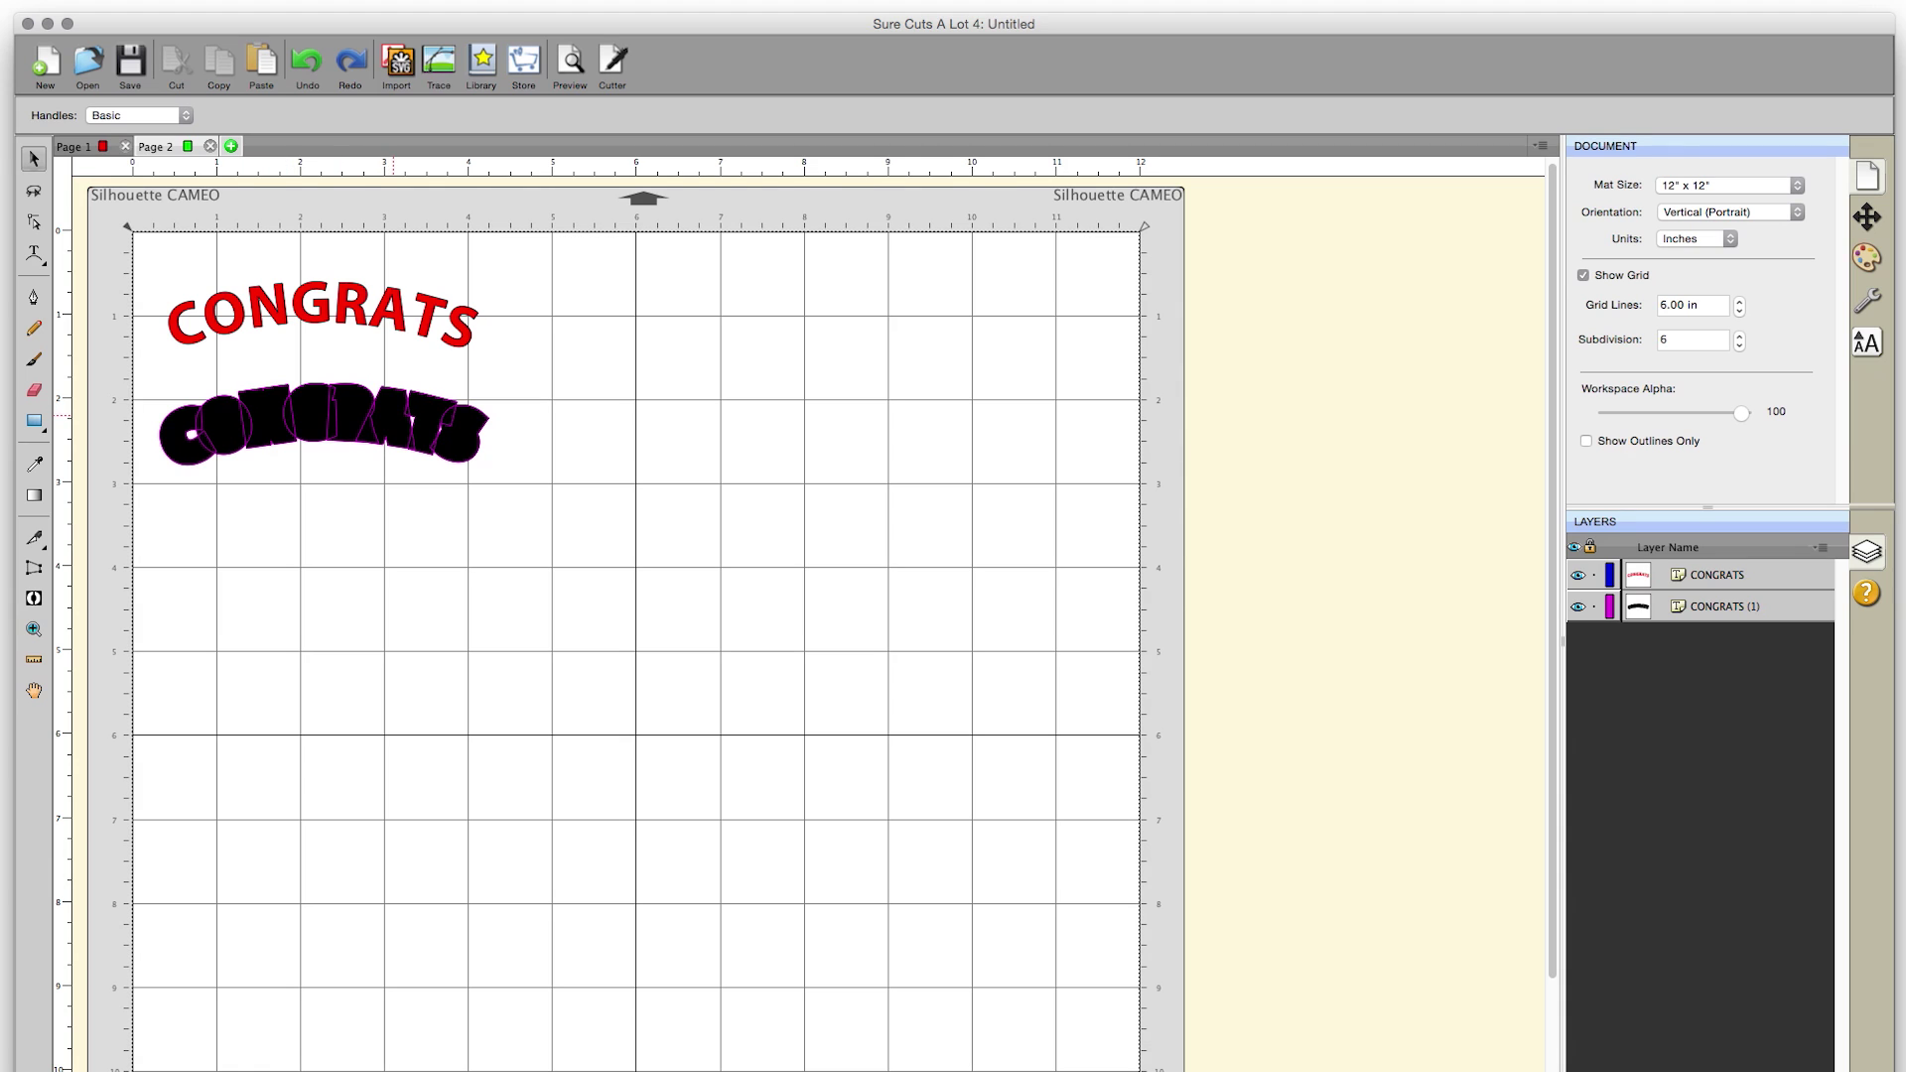
# Preview the cut lines of the red text and the 0.10 in shadow, and close the preview
pyautogui.click(575, 61)
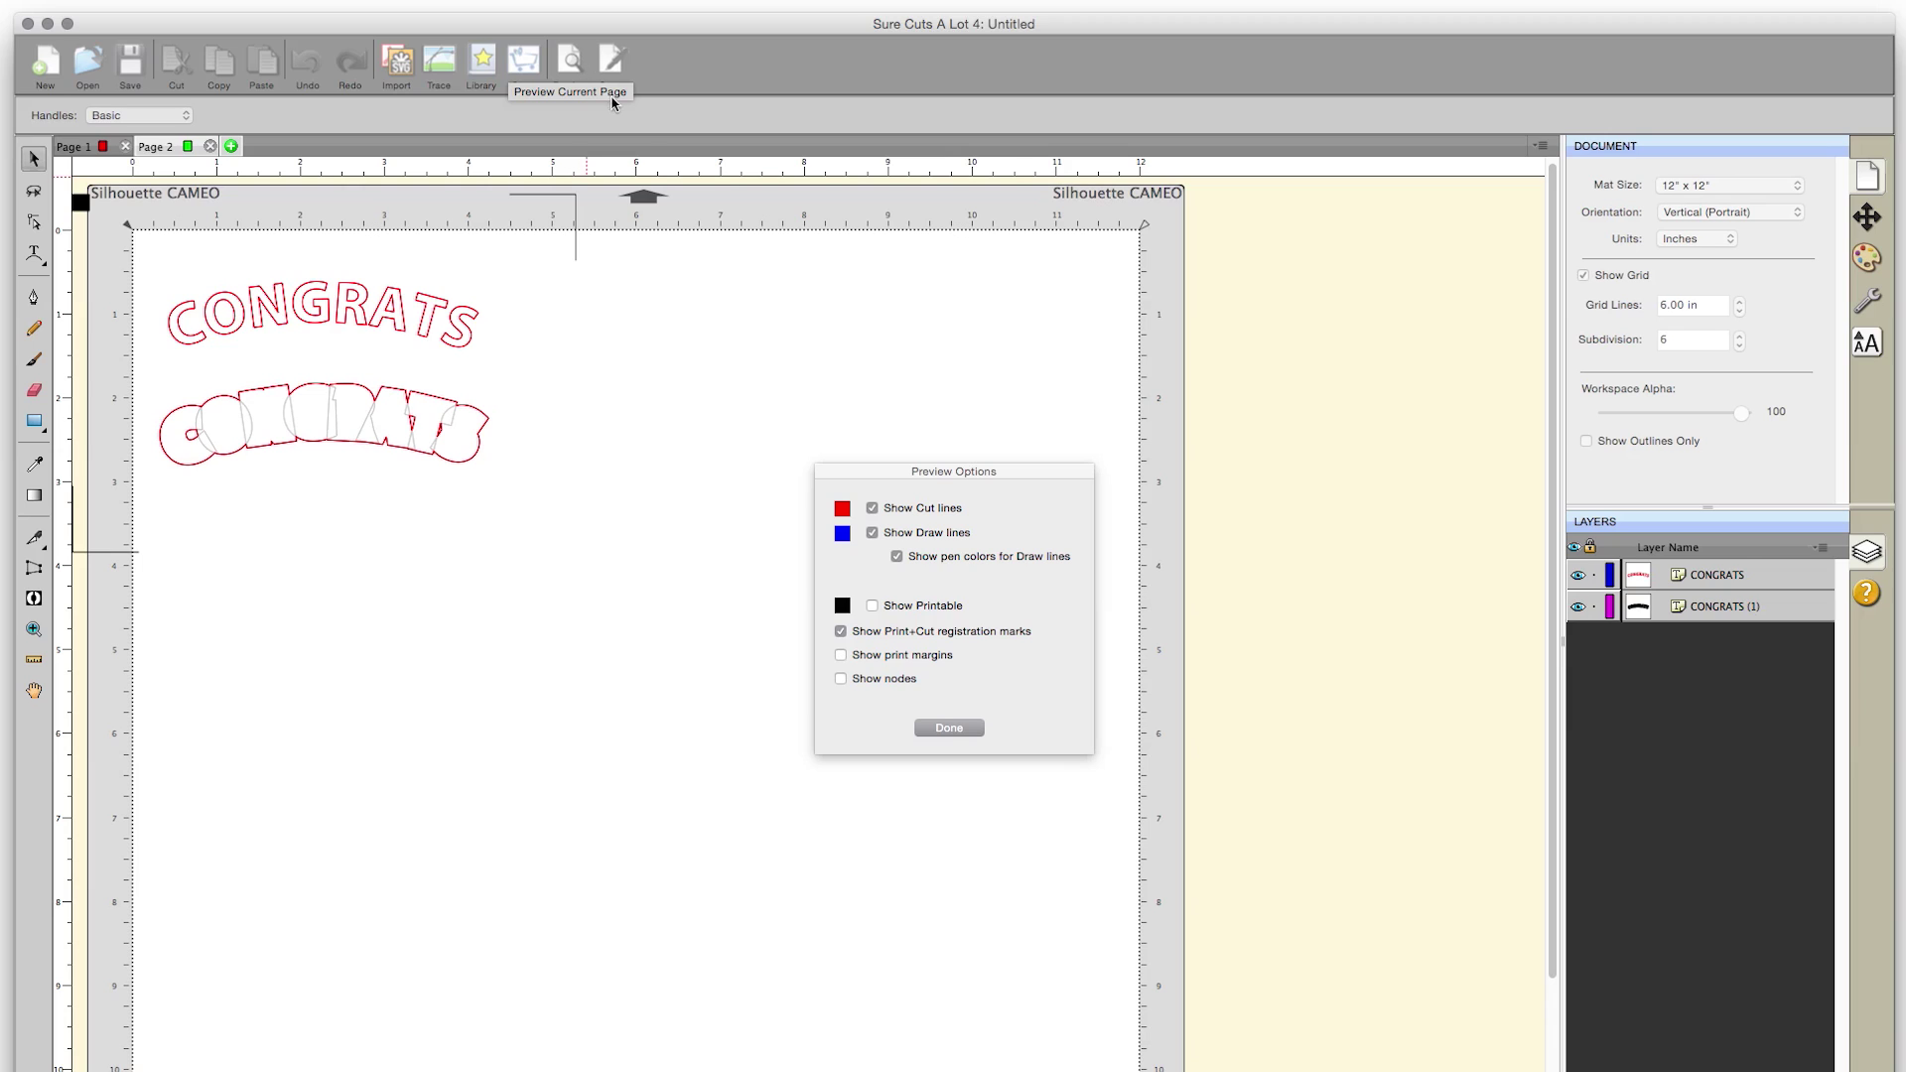
pyautogui.click(947, 727)
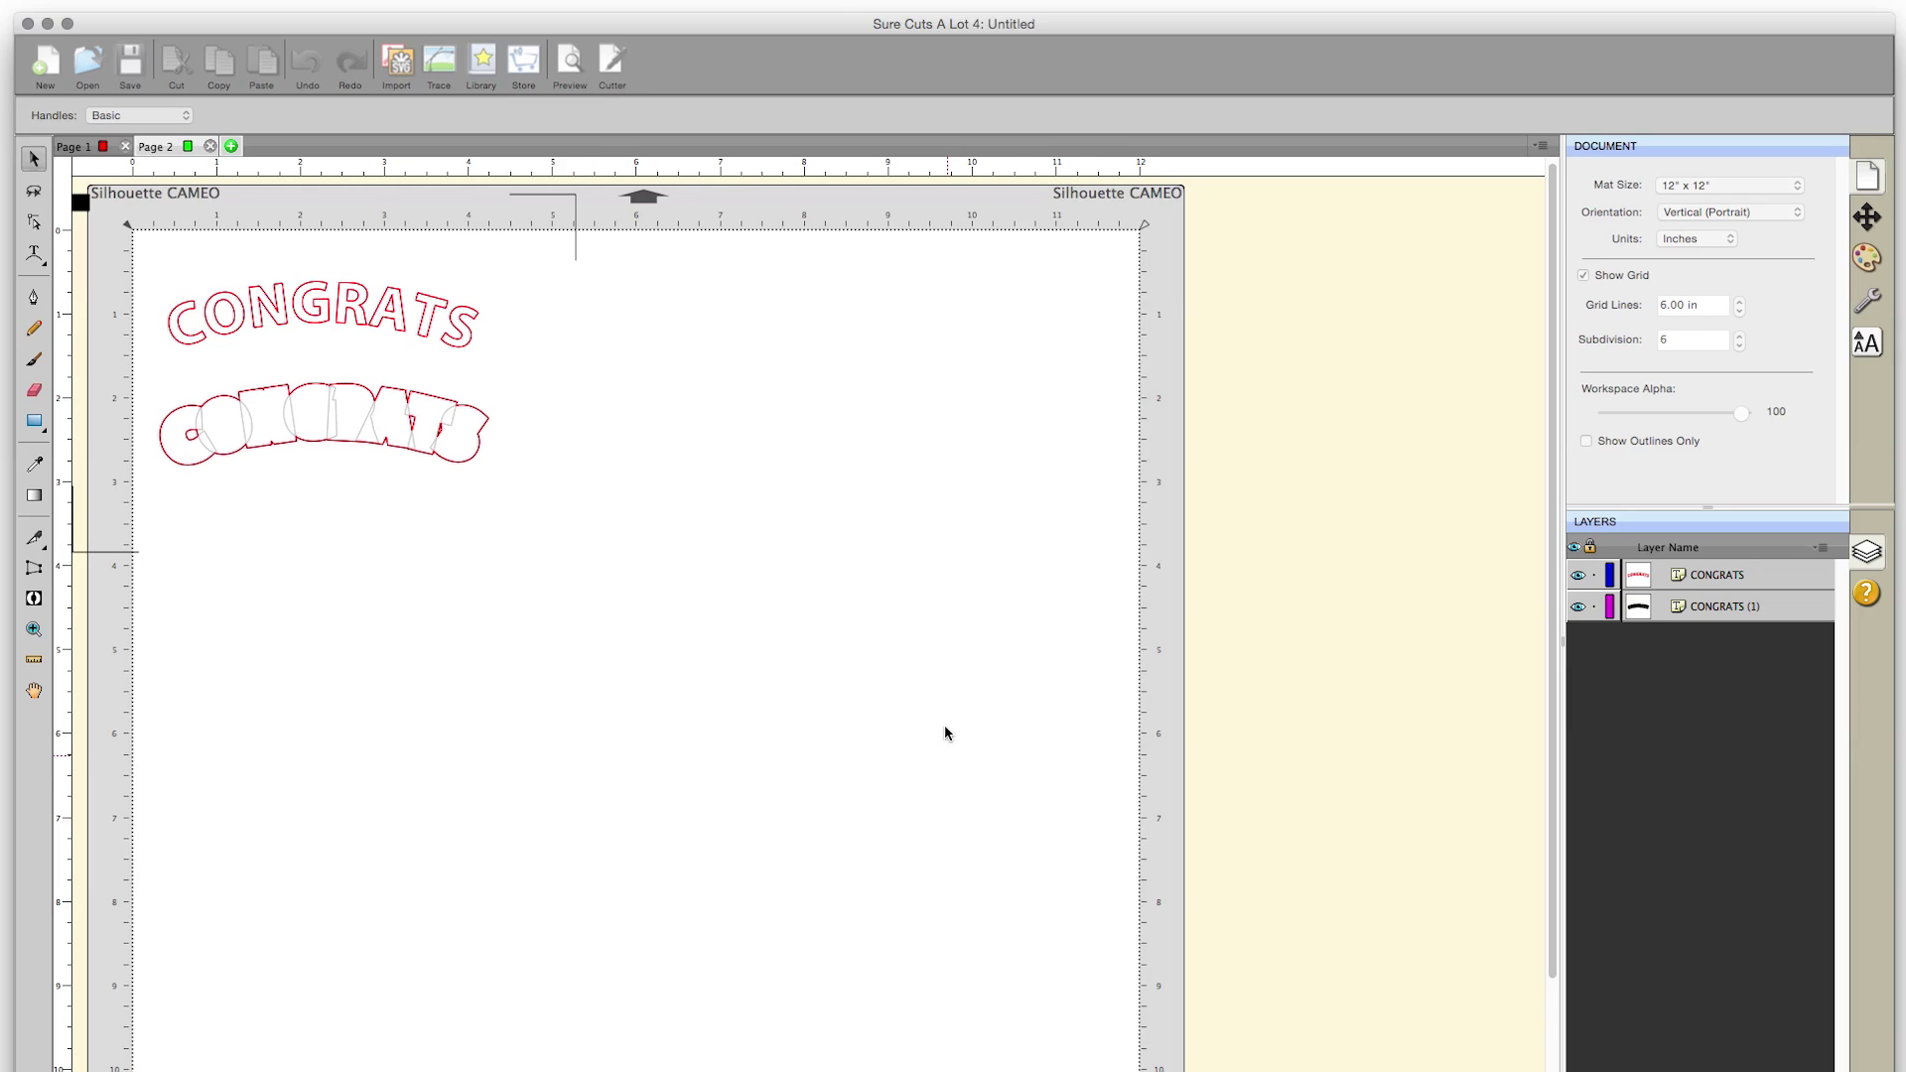
pyautogui.click(676, 685)
pyautogui.click(324, 424)
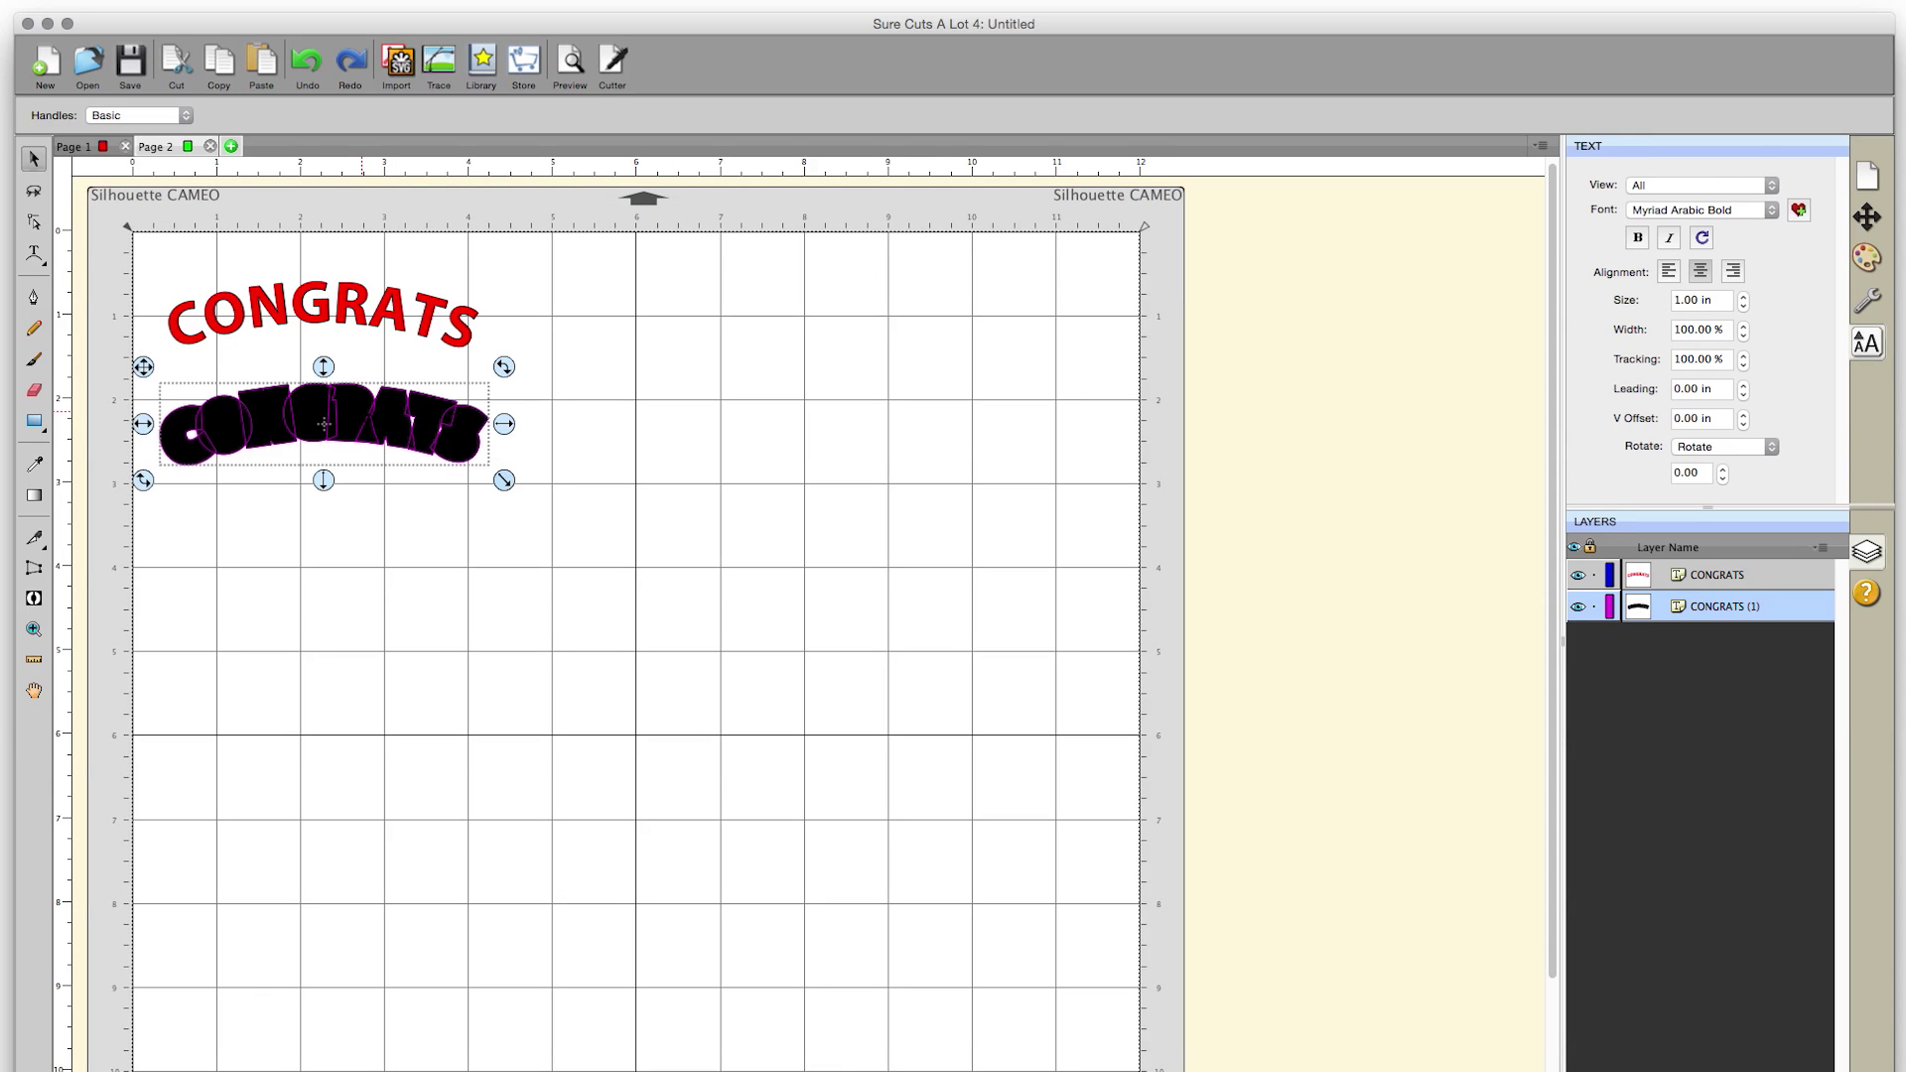
pyautogui.rightClick(371, 417)
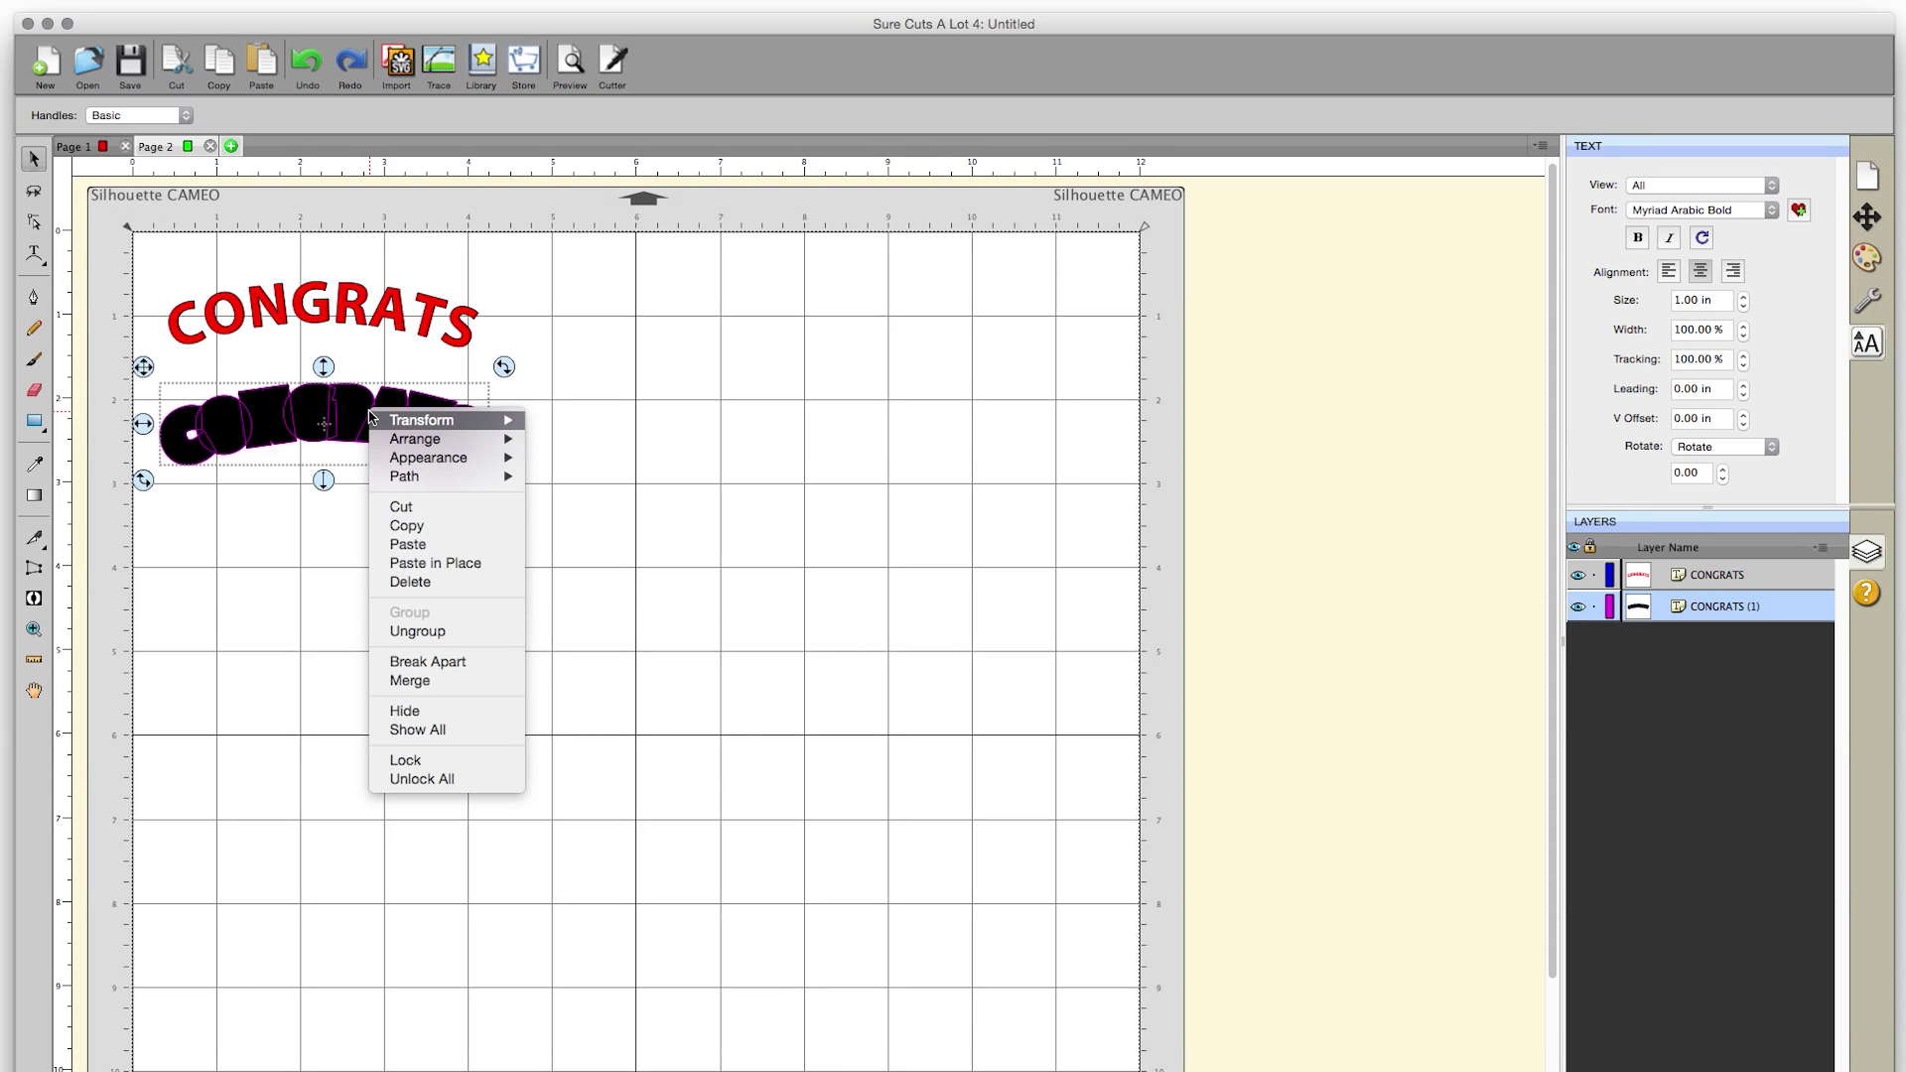
pyautogui.moveTo(412, 484)
pyautogui.click(609, 404)
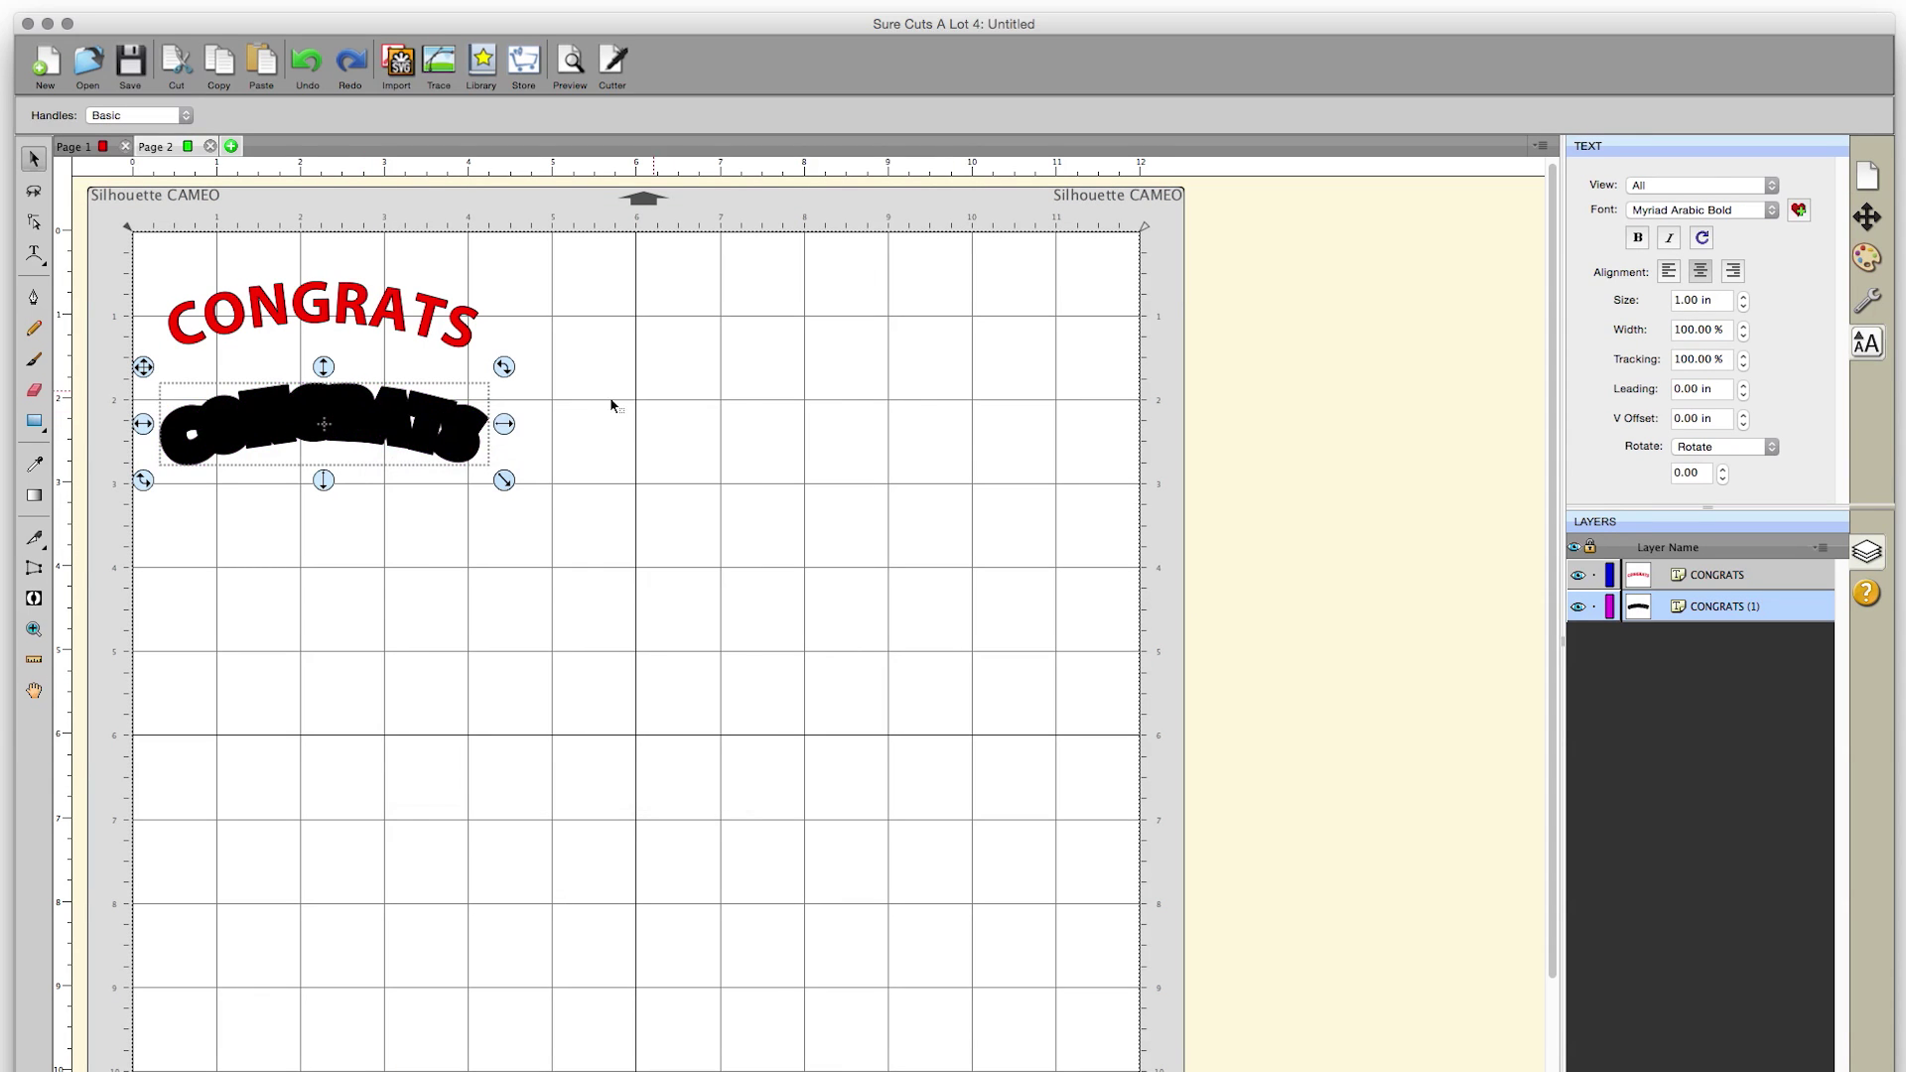
# Weld the overlapping letters of the black CONGRATS shadow copy into one shape with the Union path operation
pyautogui.rightClick(385, 418)
pyautogui.moveTo(412, 484)
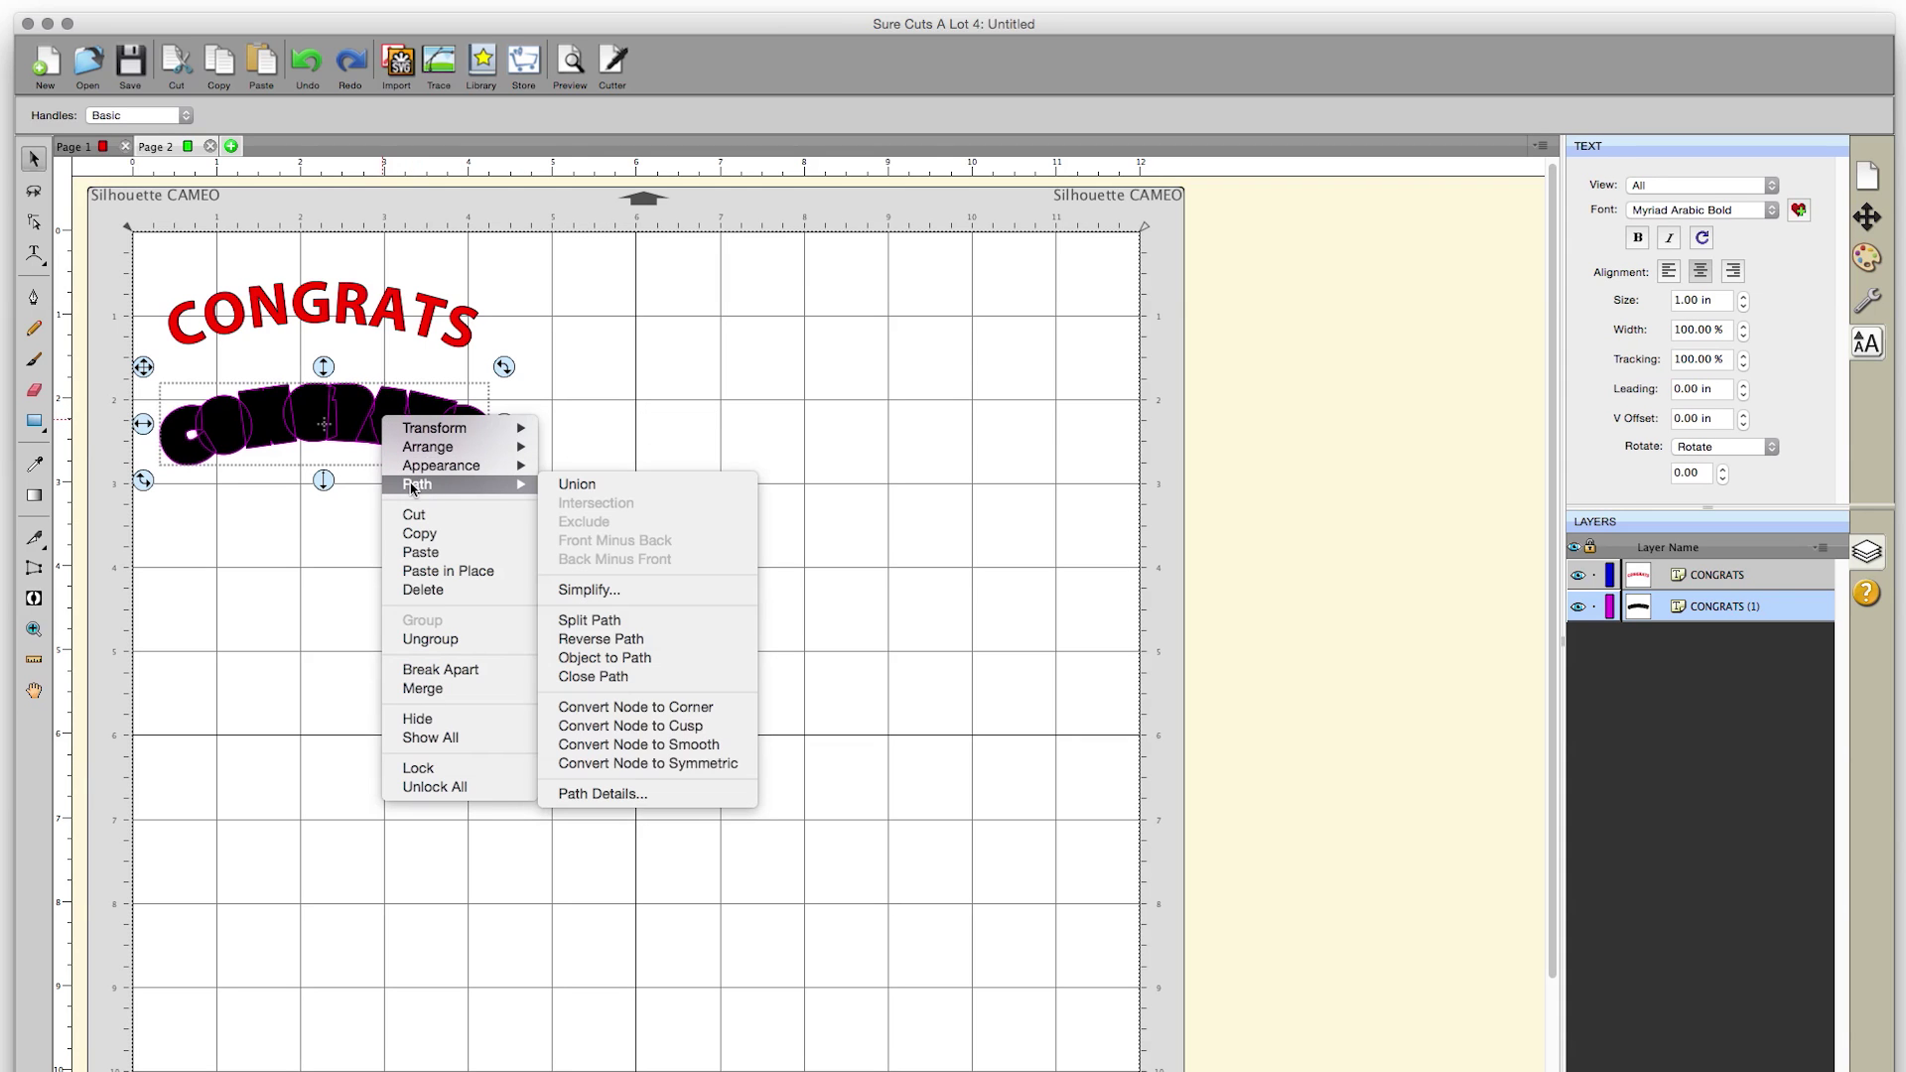
pyautogui.click(576, 485)
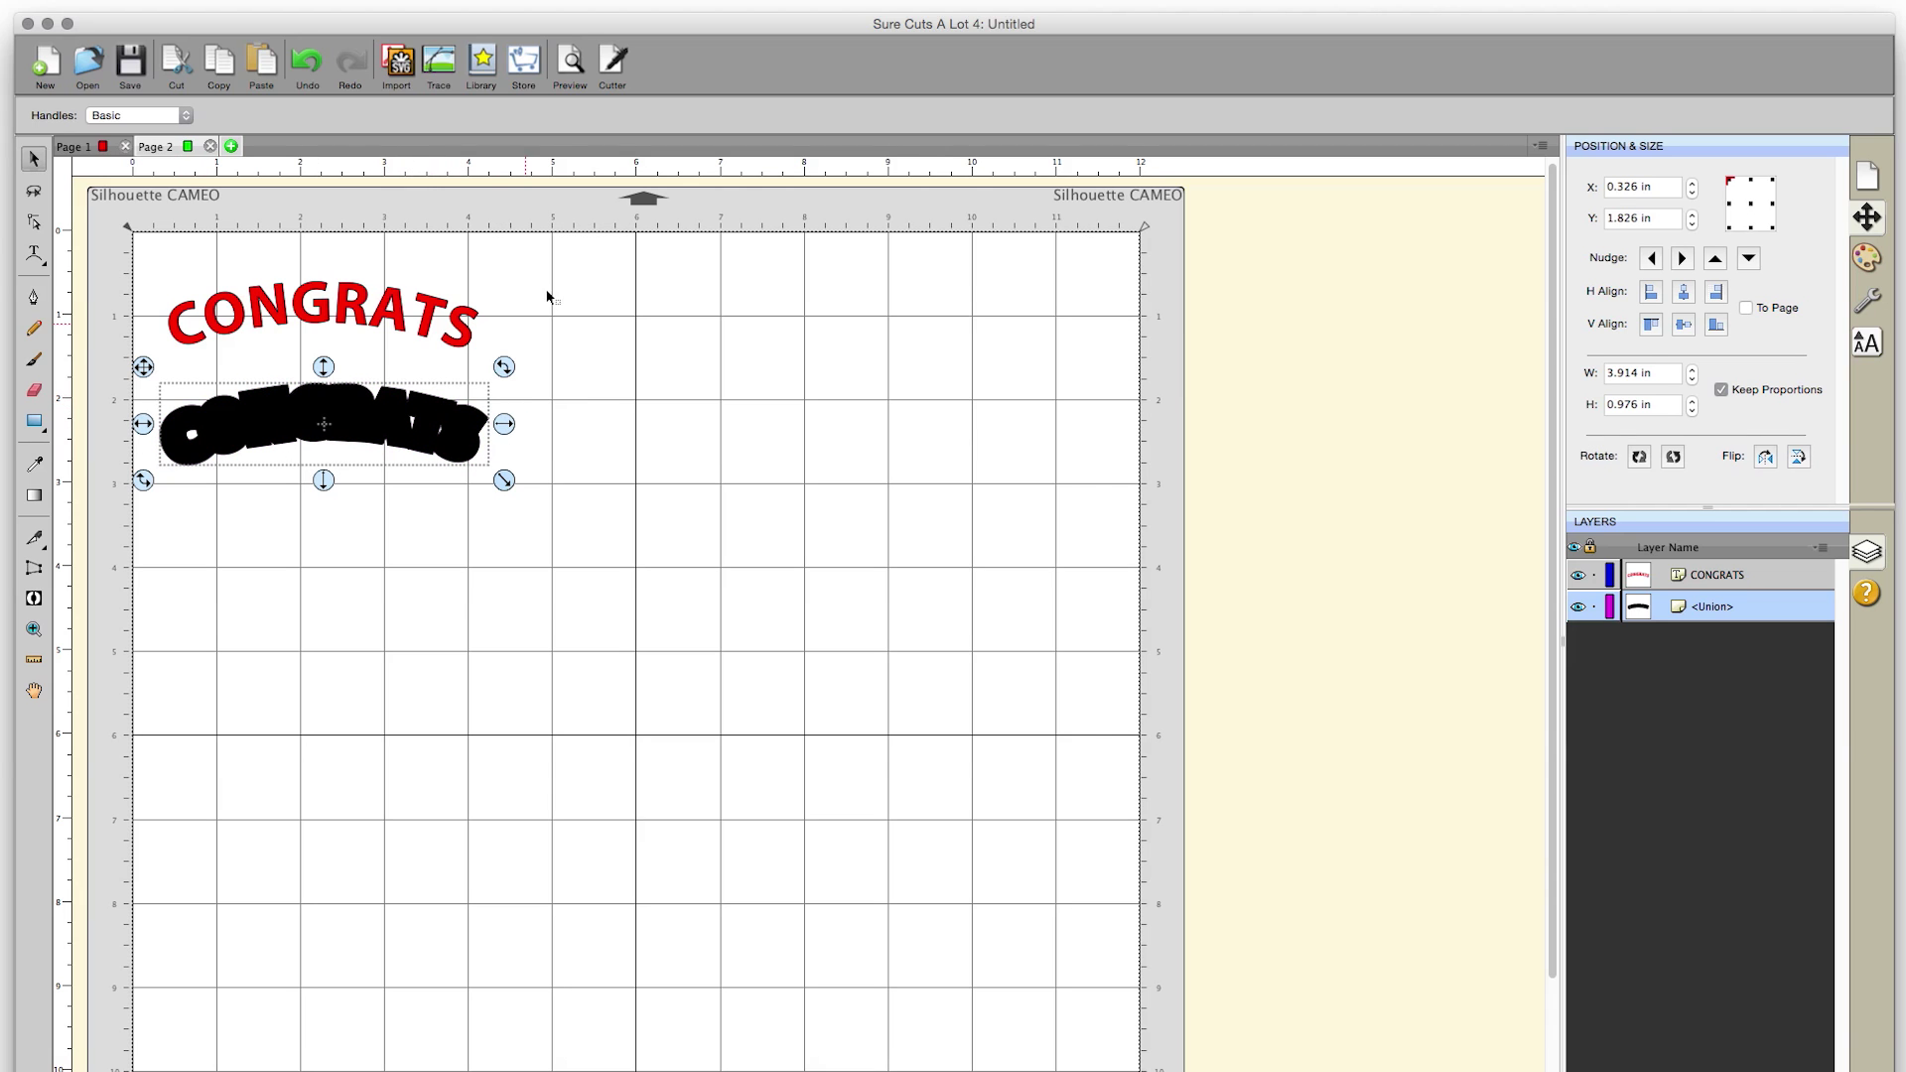
# Preview the cut lines of the red text and the welded shadow, close the preview, and deselect everything
pyautogui.click(571, 65)
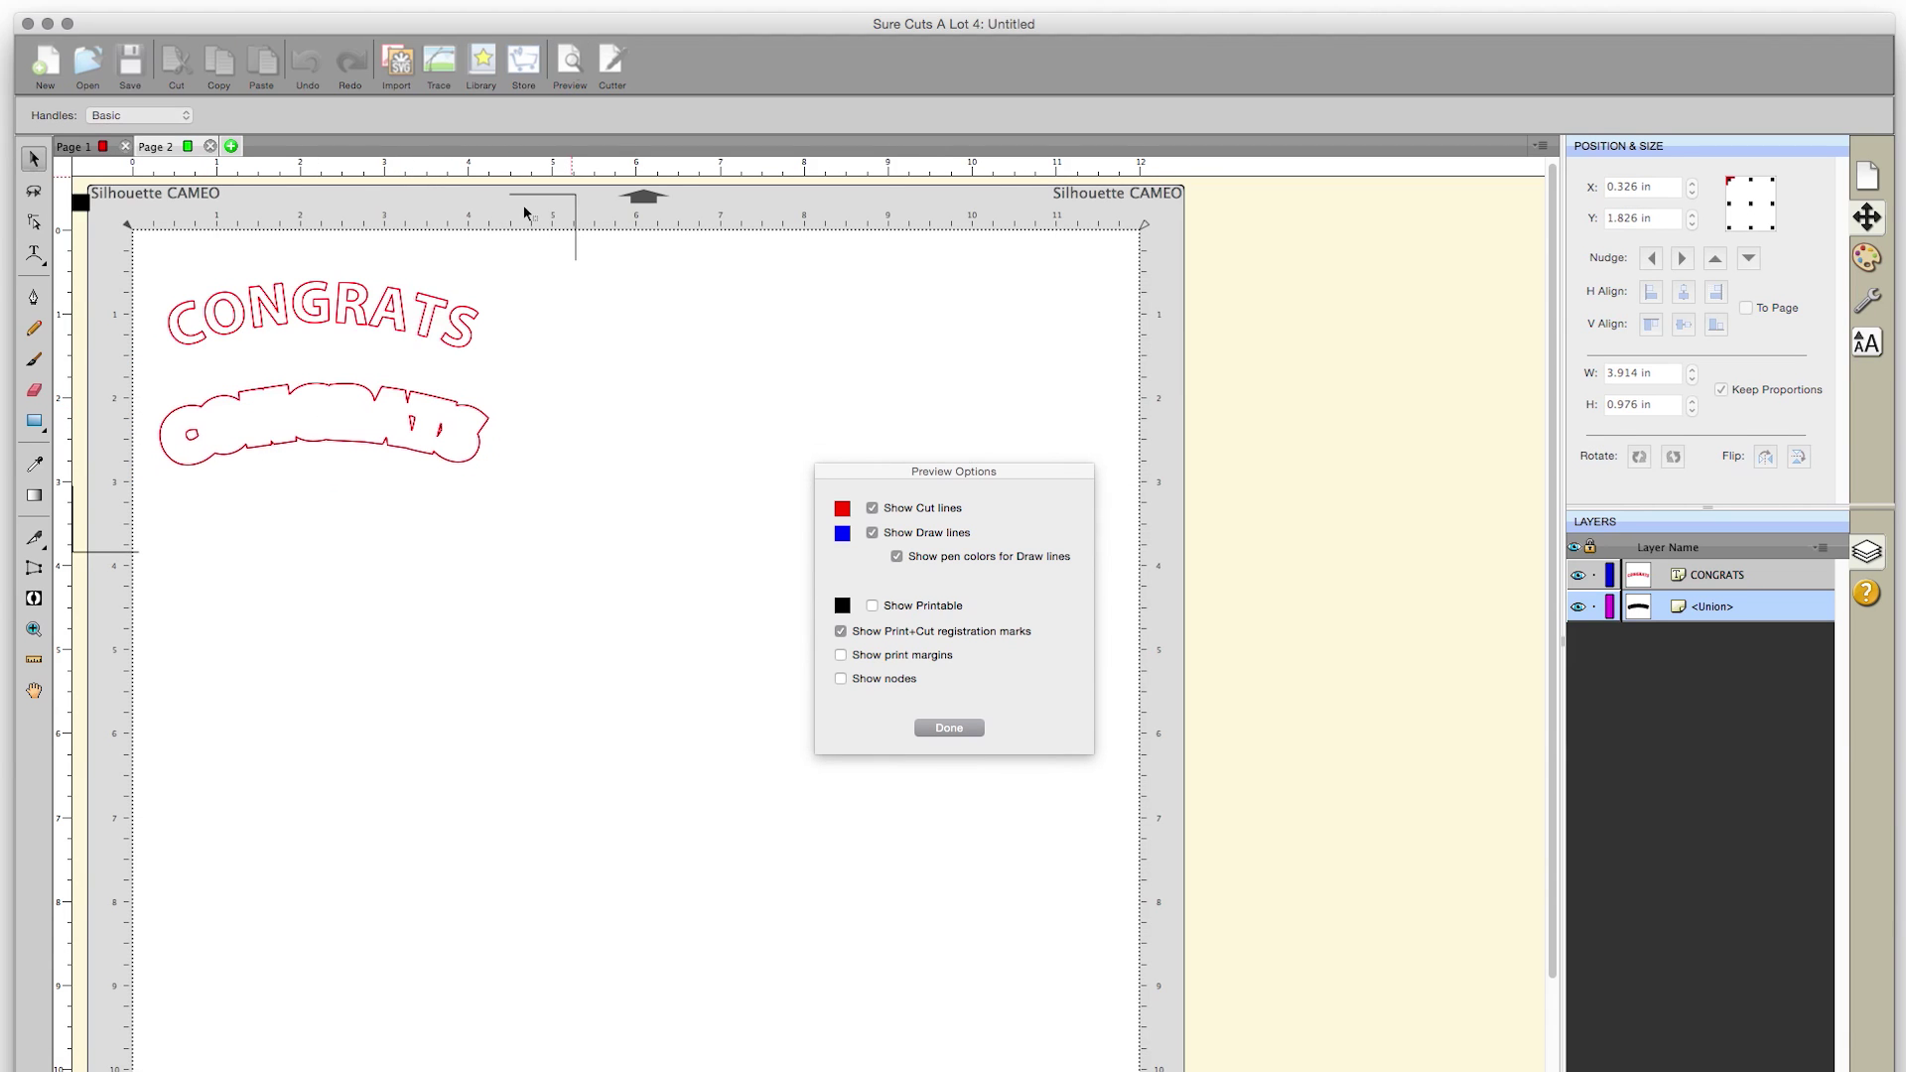
pyautogui.click(966, 727)
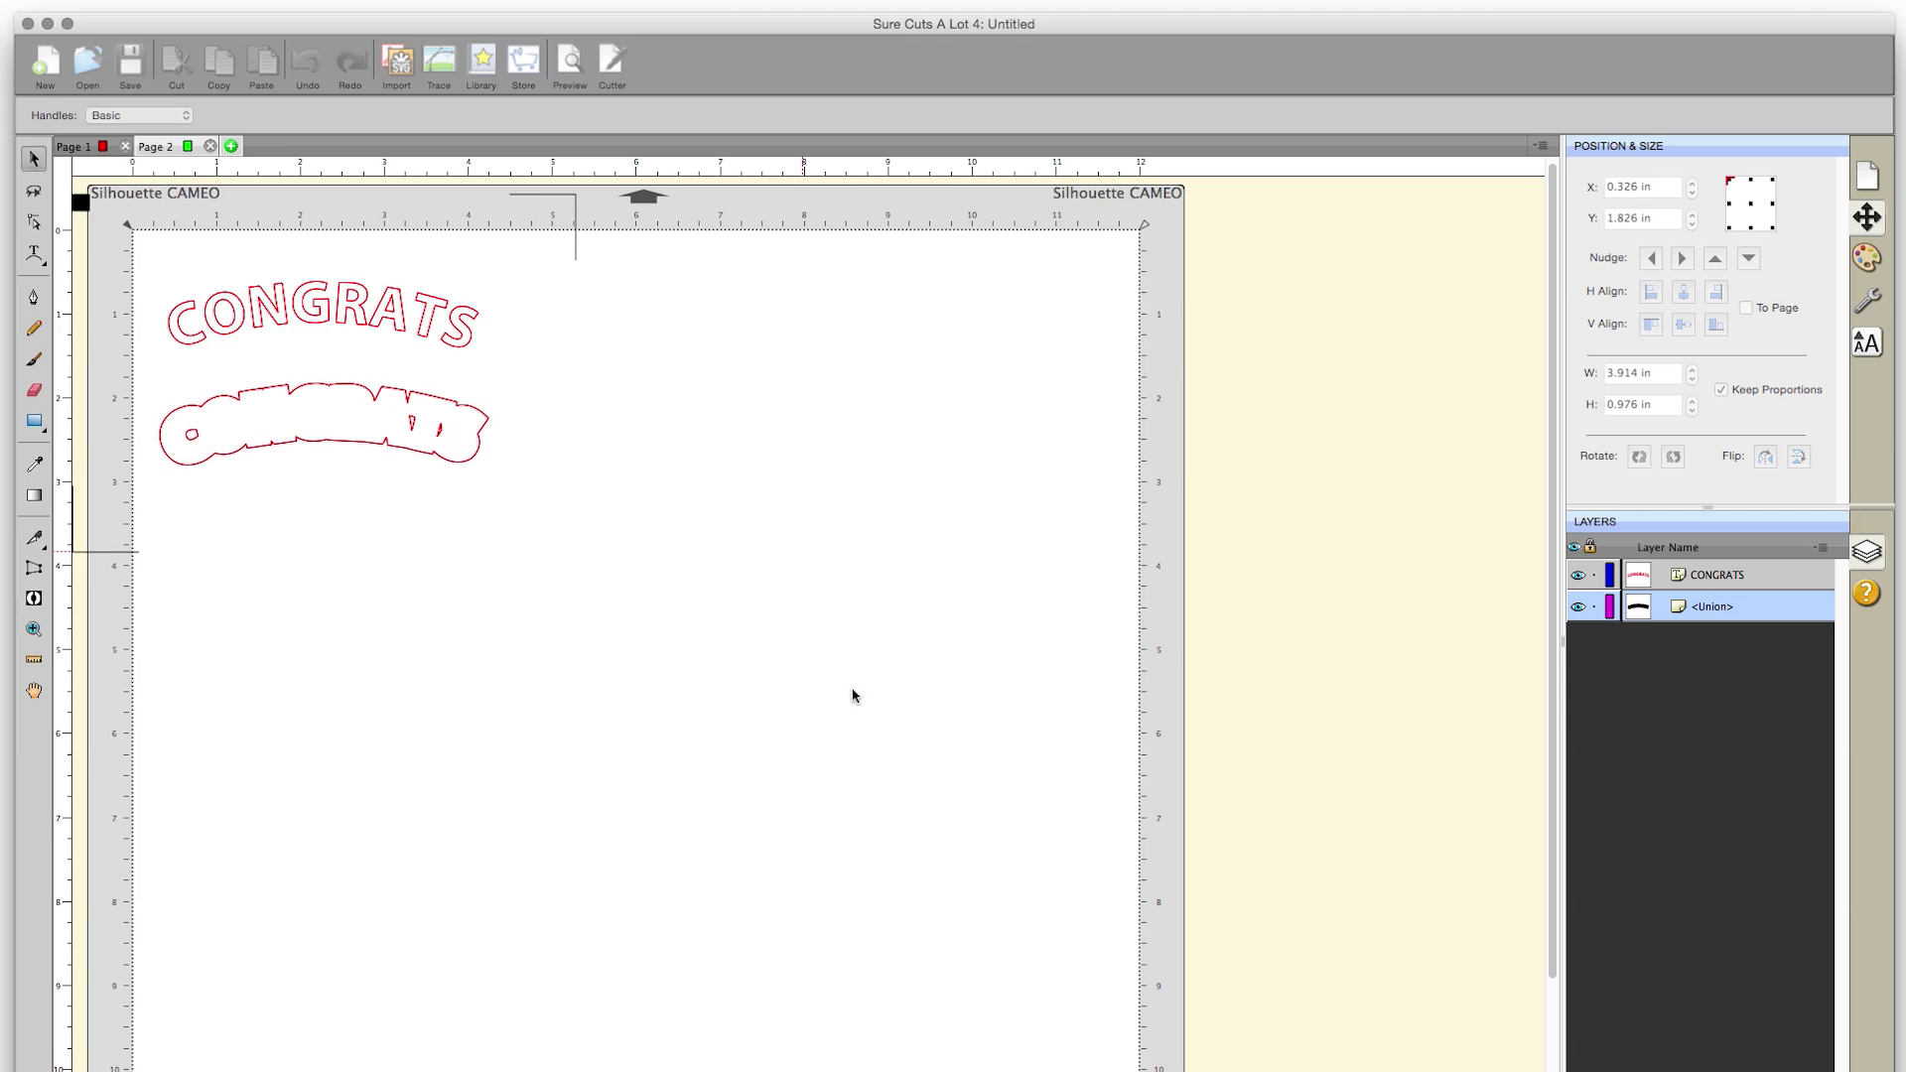
pyautogui.click(577, 538)
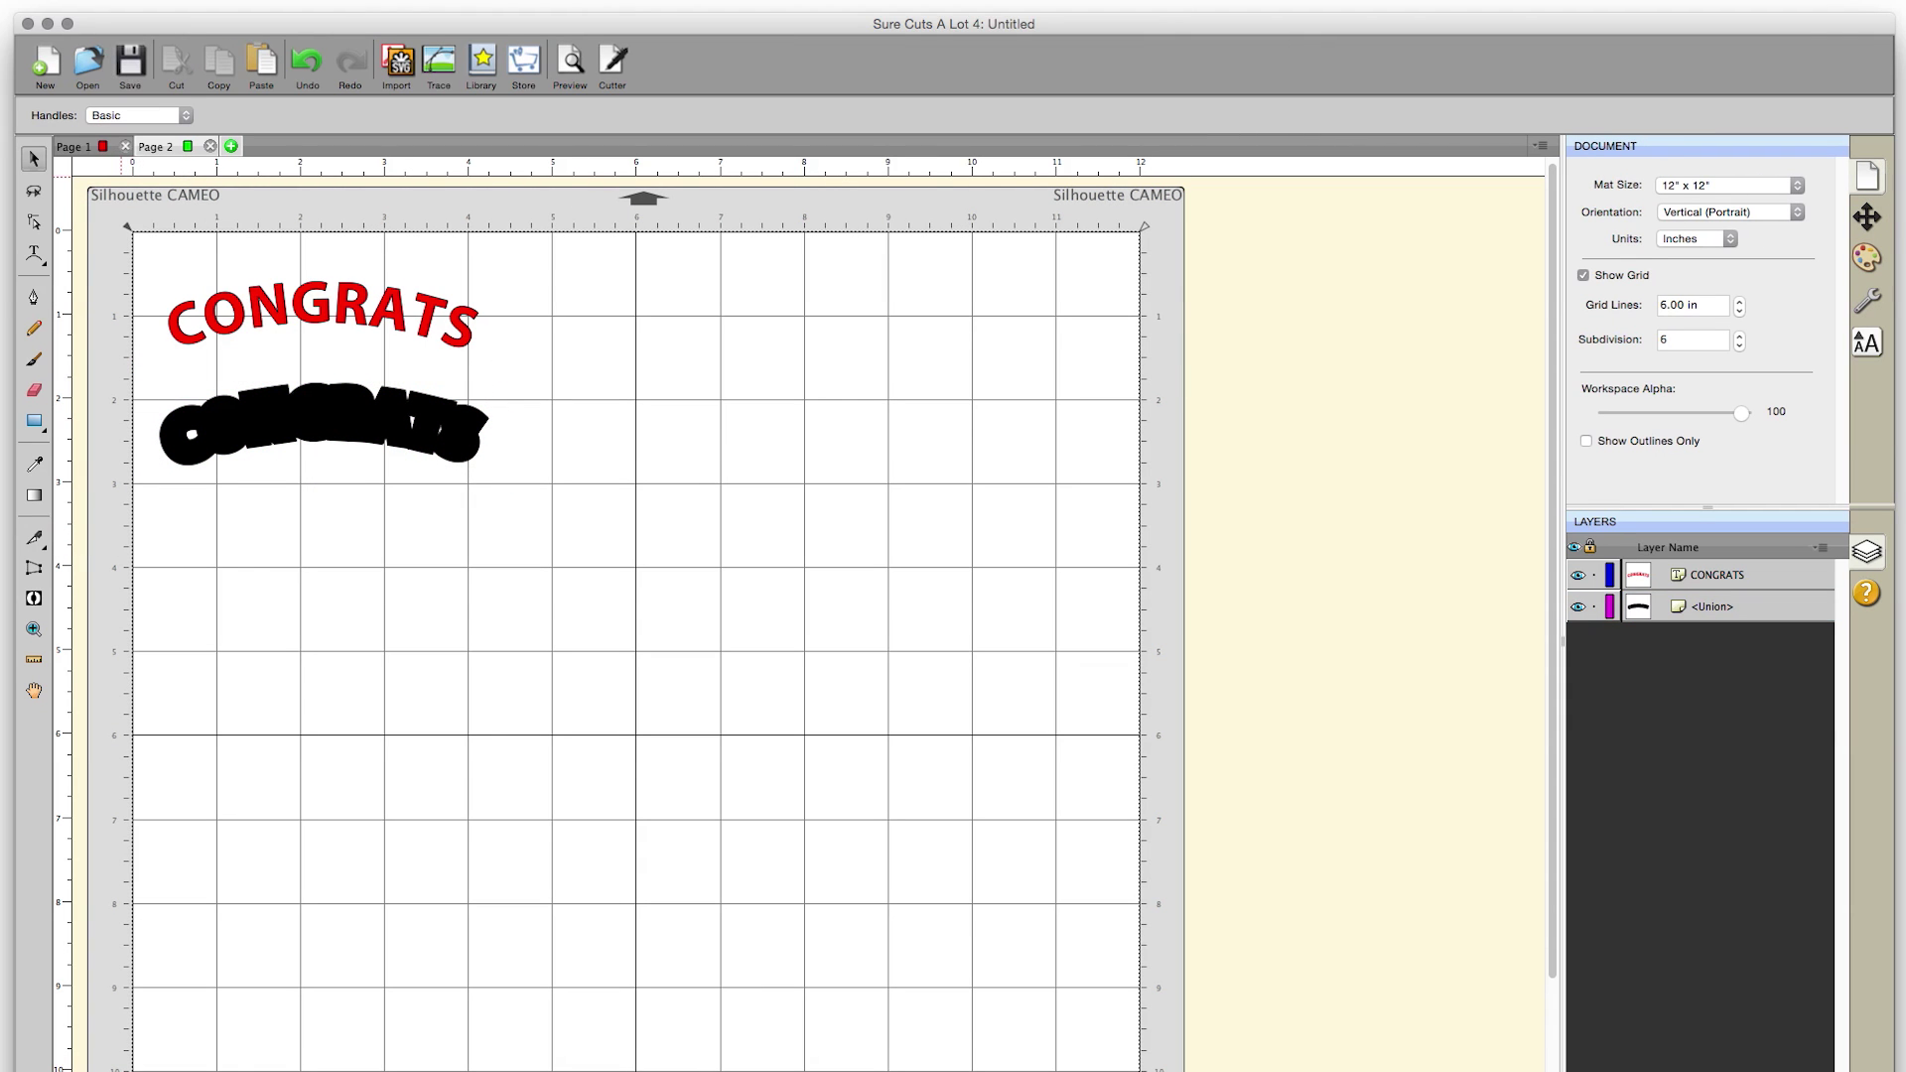
# Export the page to the Desktop as an SVG named congrats2, at 72 DPI and with Design Space compatibility
pyautogui.click(0, 0)
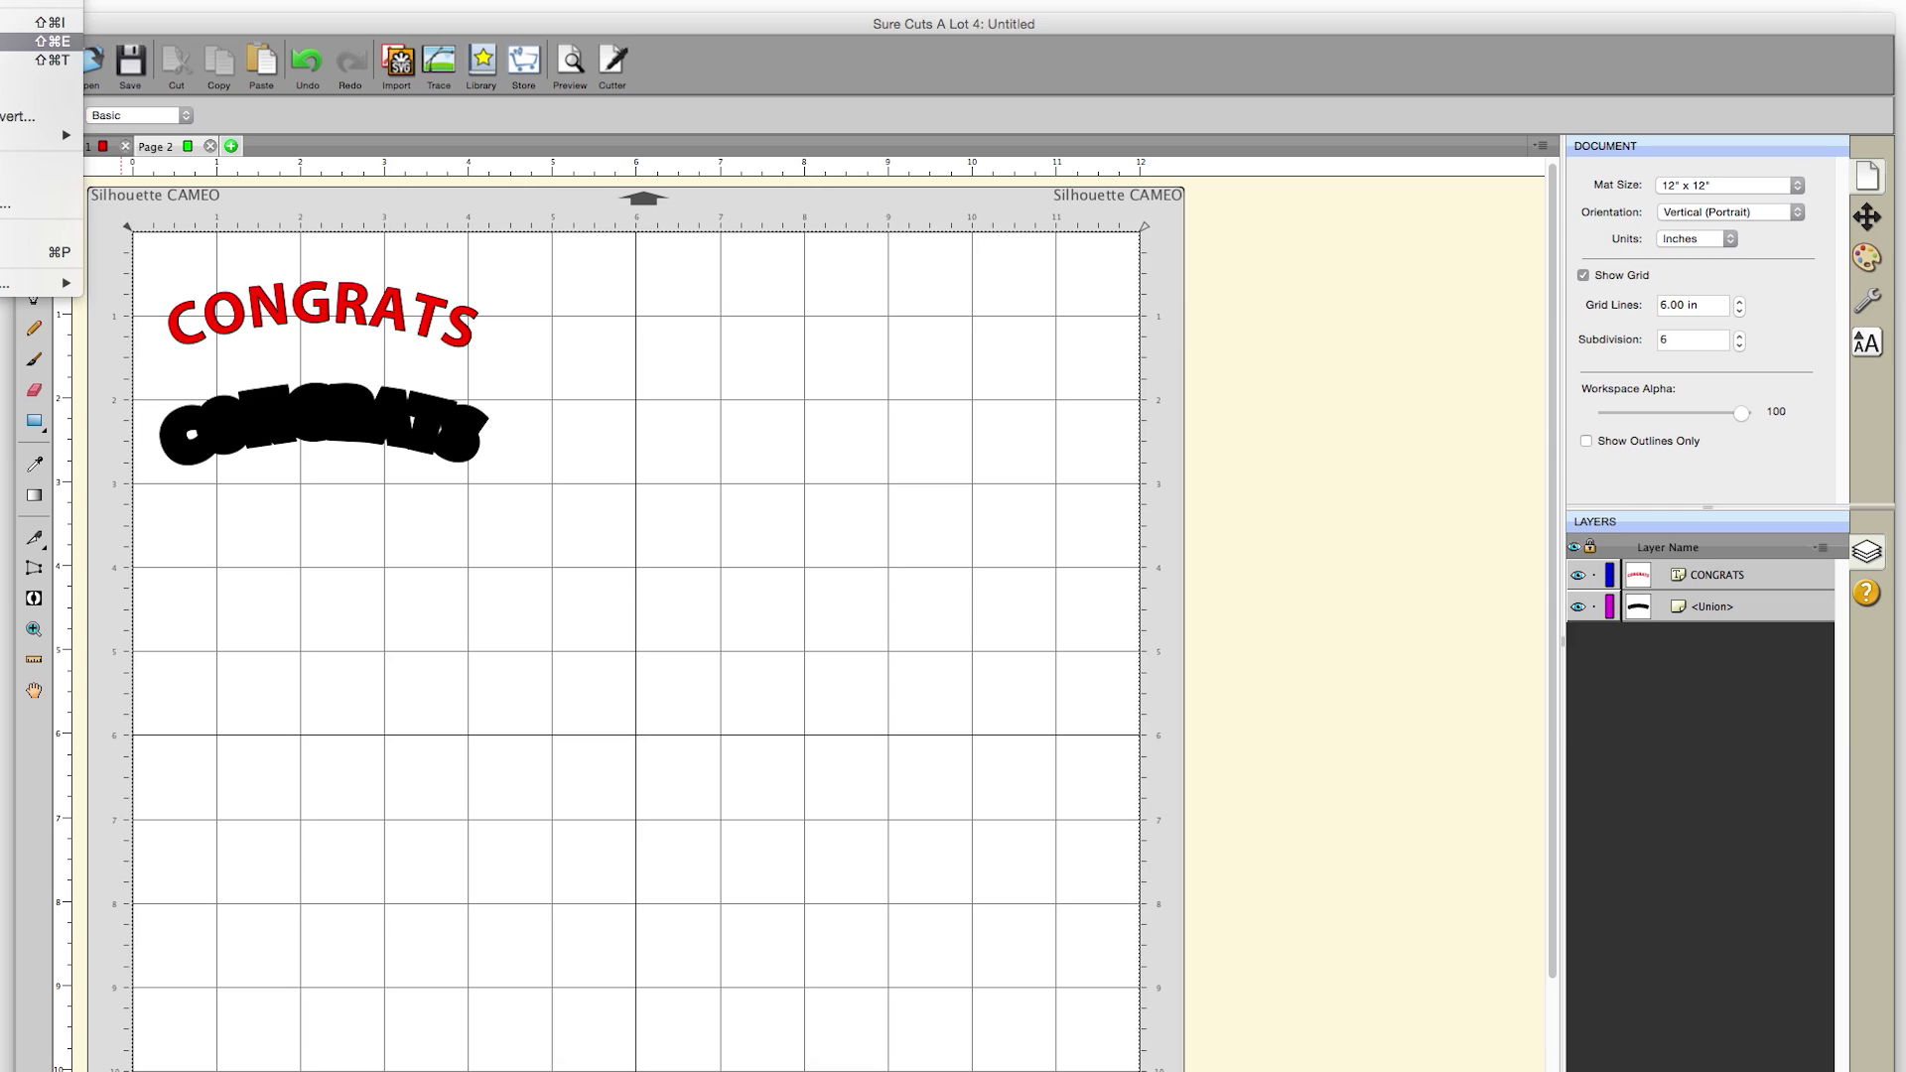
pyautogui.click(2, 42)
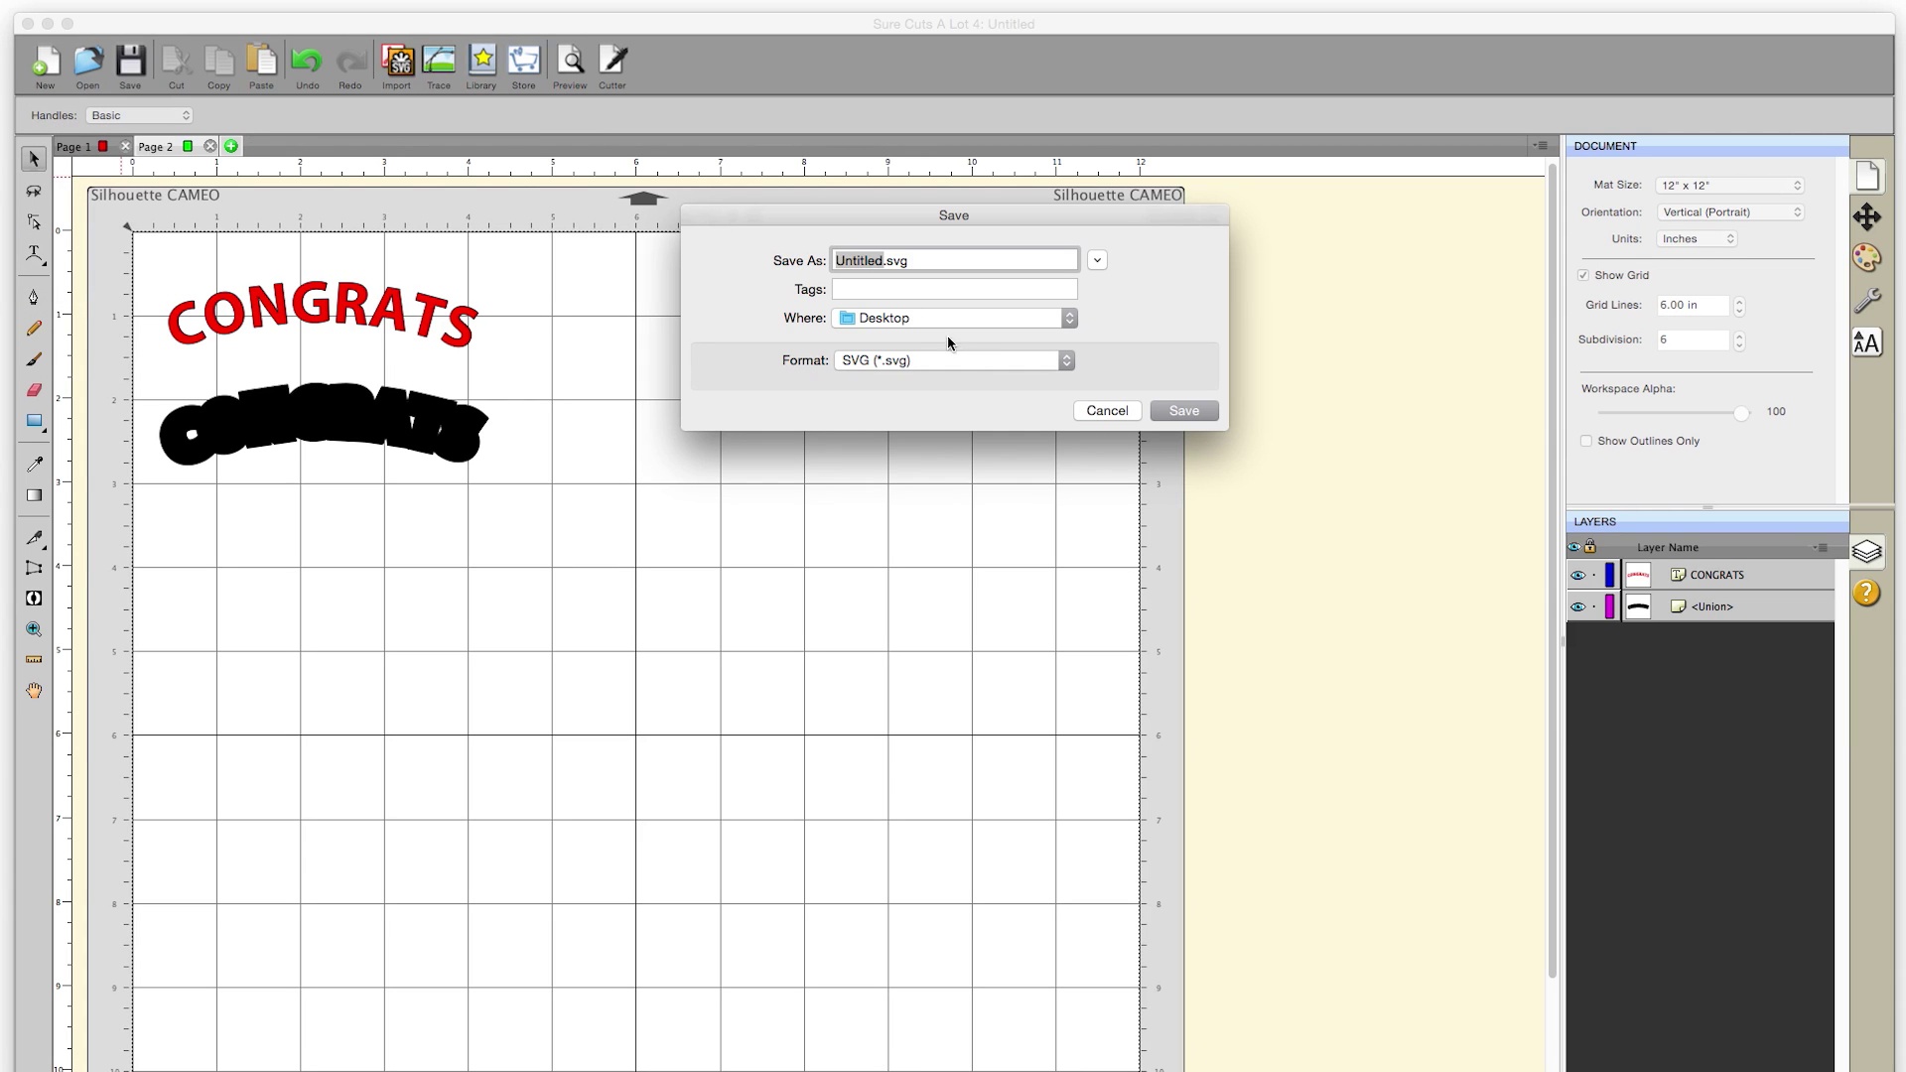
pyautogui.write('congrats2')
pyautogui.press('Return')
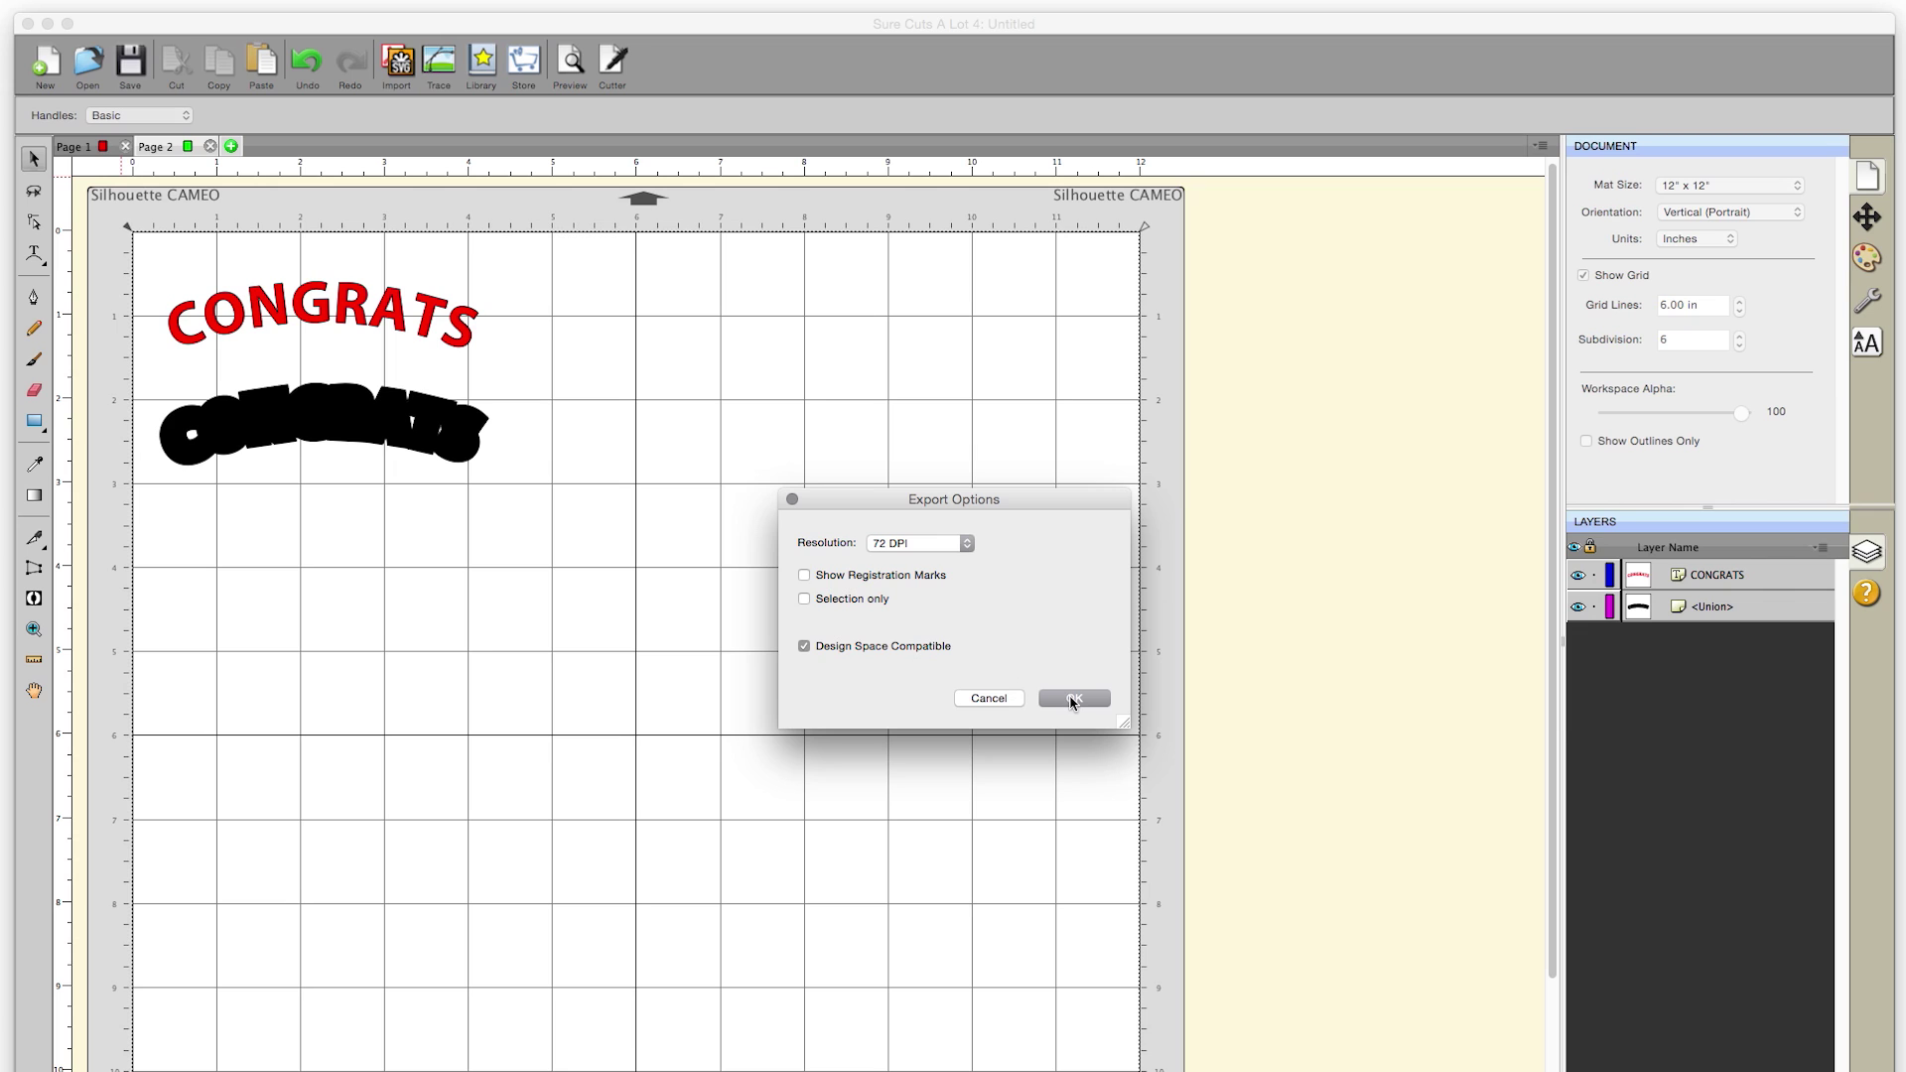
pyautogui.click(927, 542)
pyautogui.click(927, 542)
pyautogui.click(1071, 700)
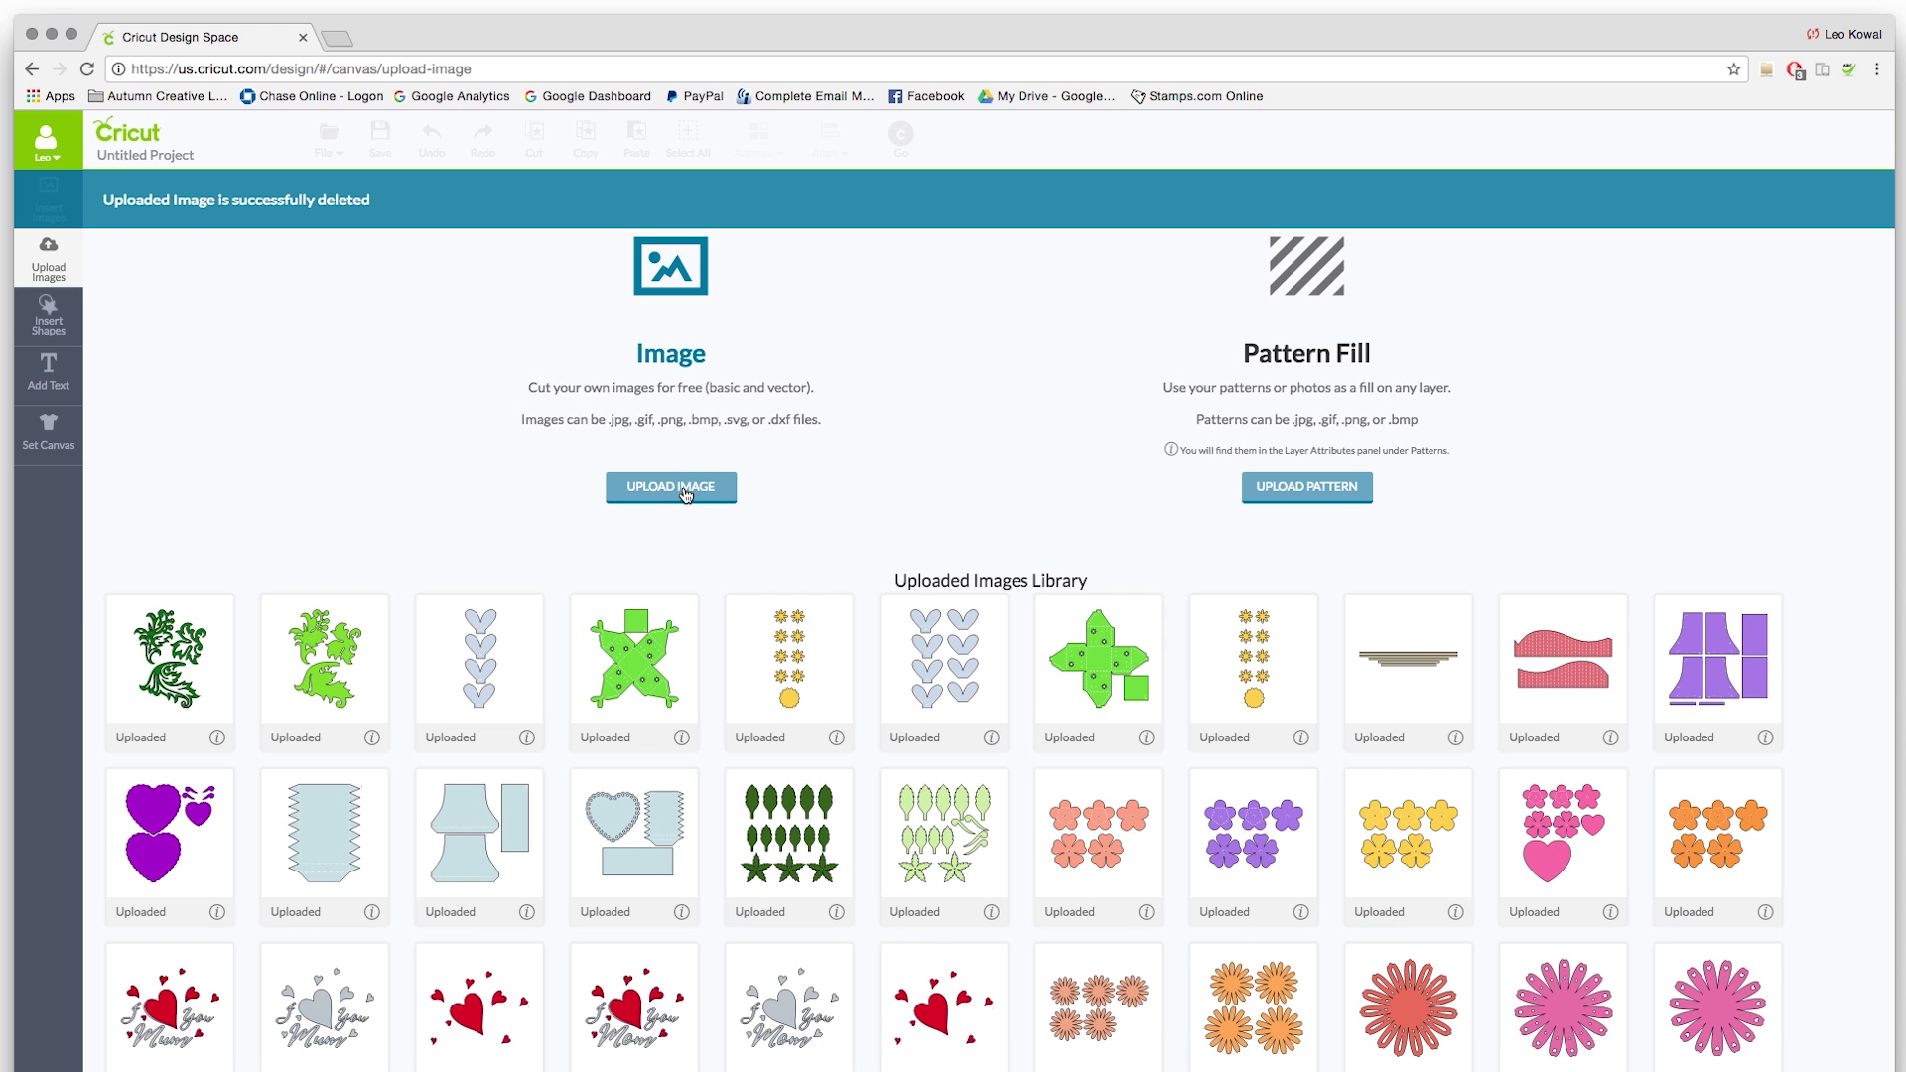
# Switch to Cricut Design Space and upload congrats2.svg from the Desktop as an image
pyautogui.click(684, 493)
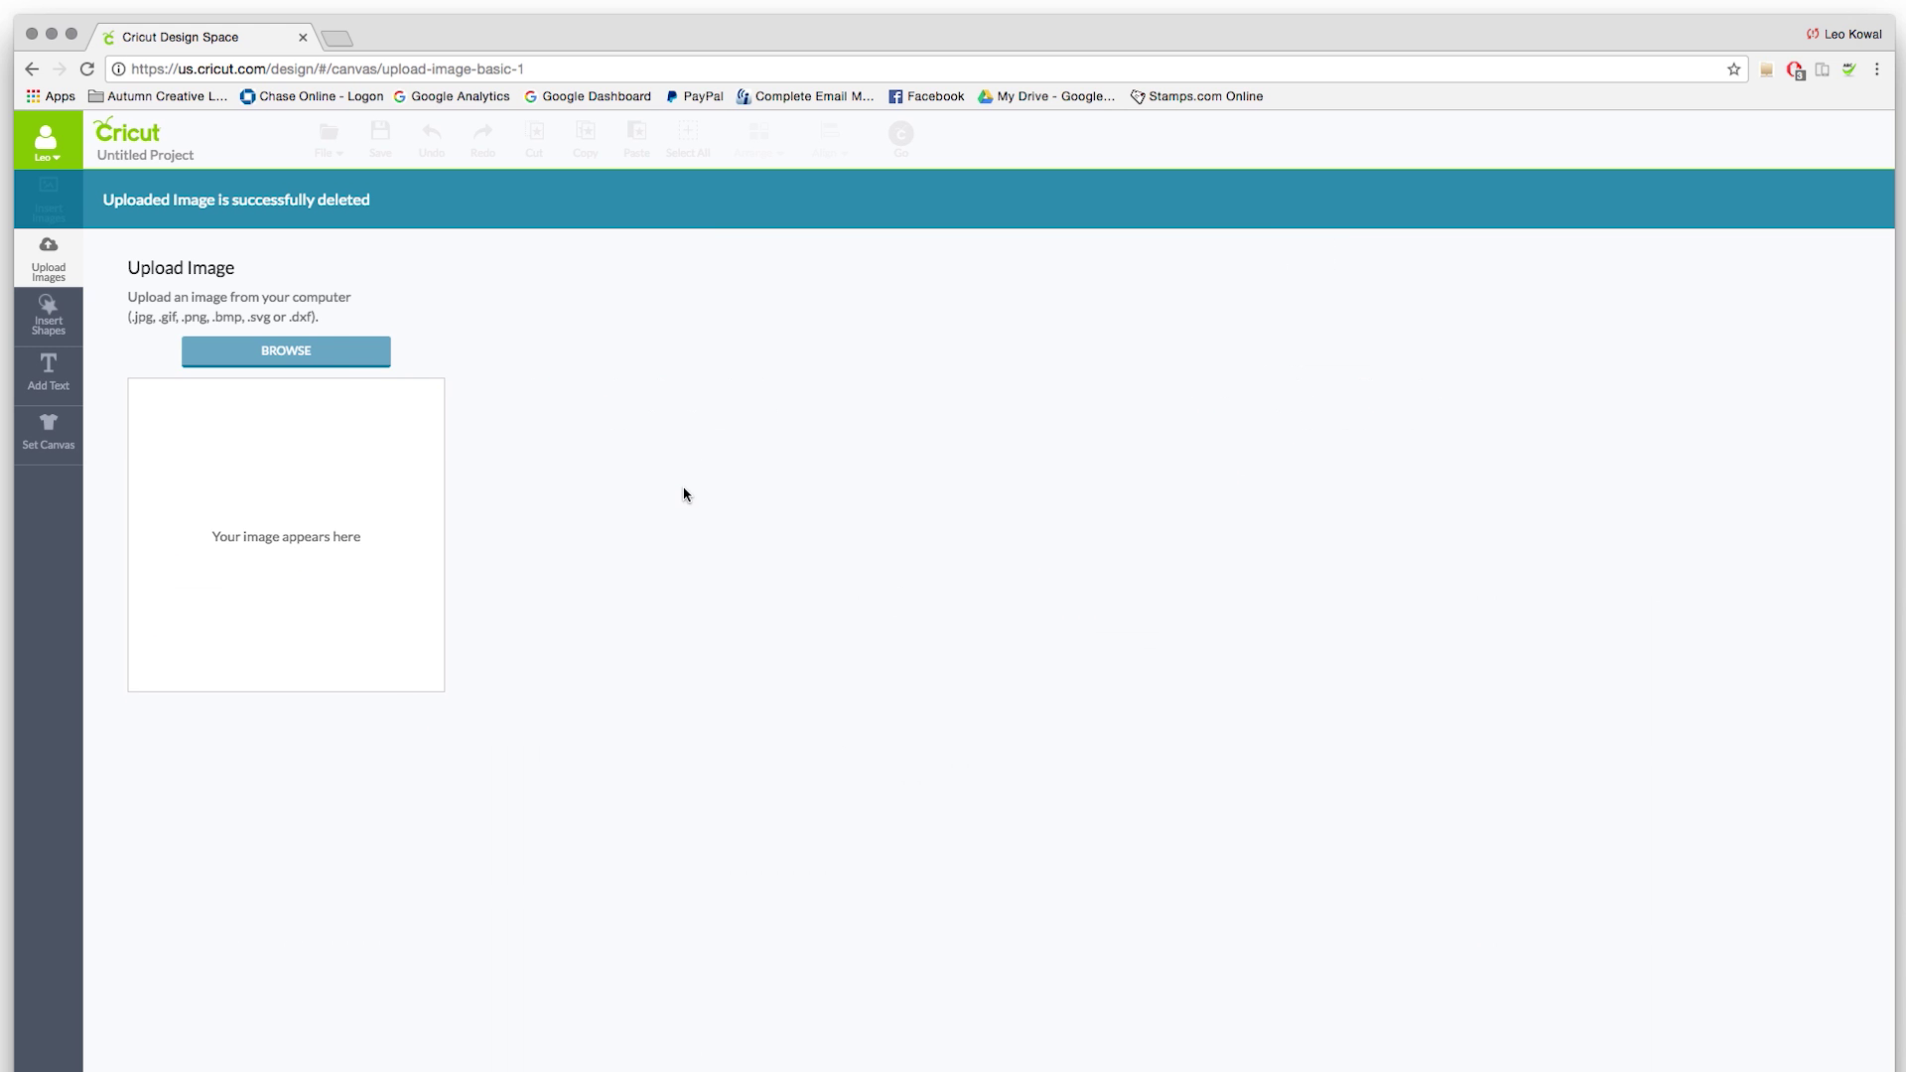
pyautogui.click(327, 348)
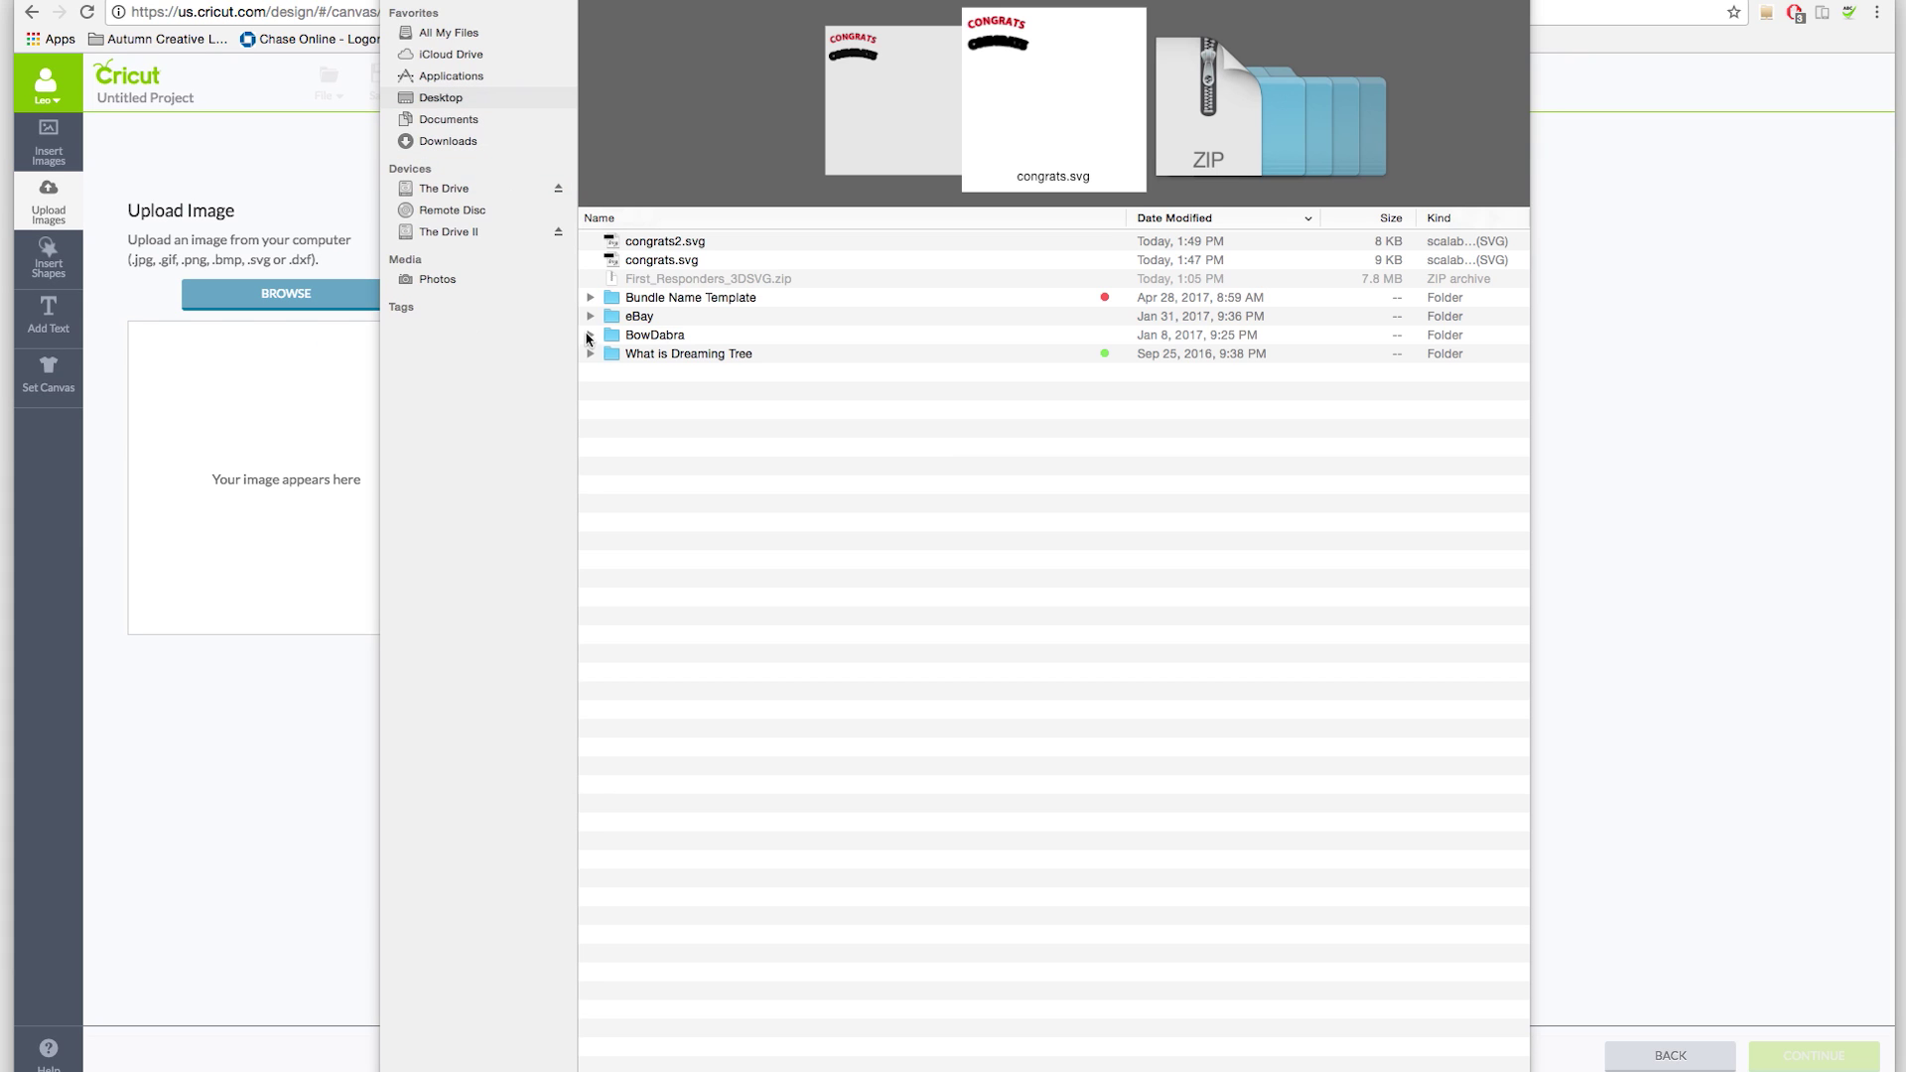
pyautogui.click(660, 242)
pyautogui.doubleClick(647, 241)
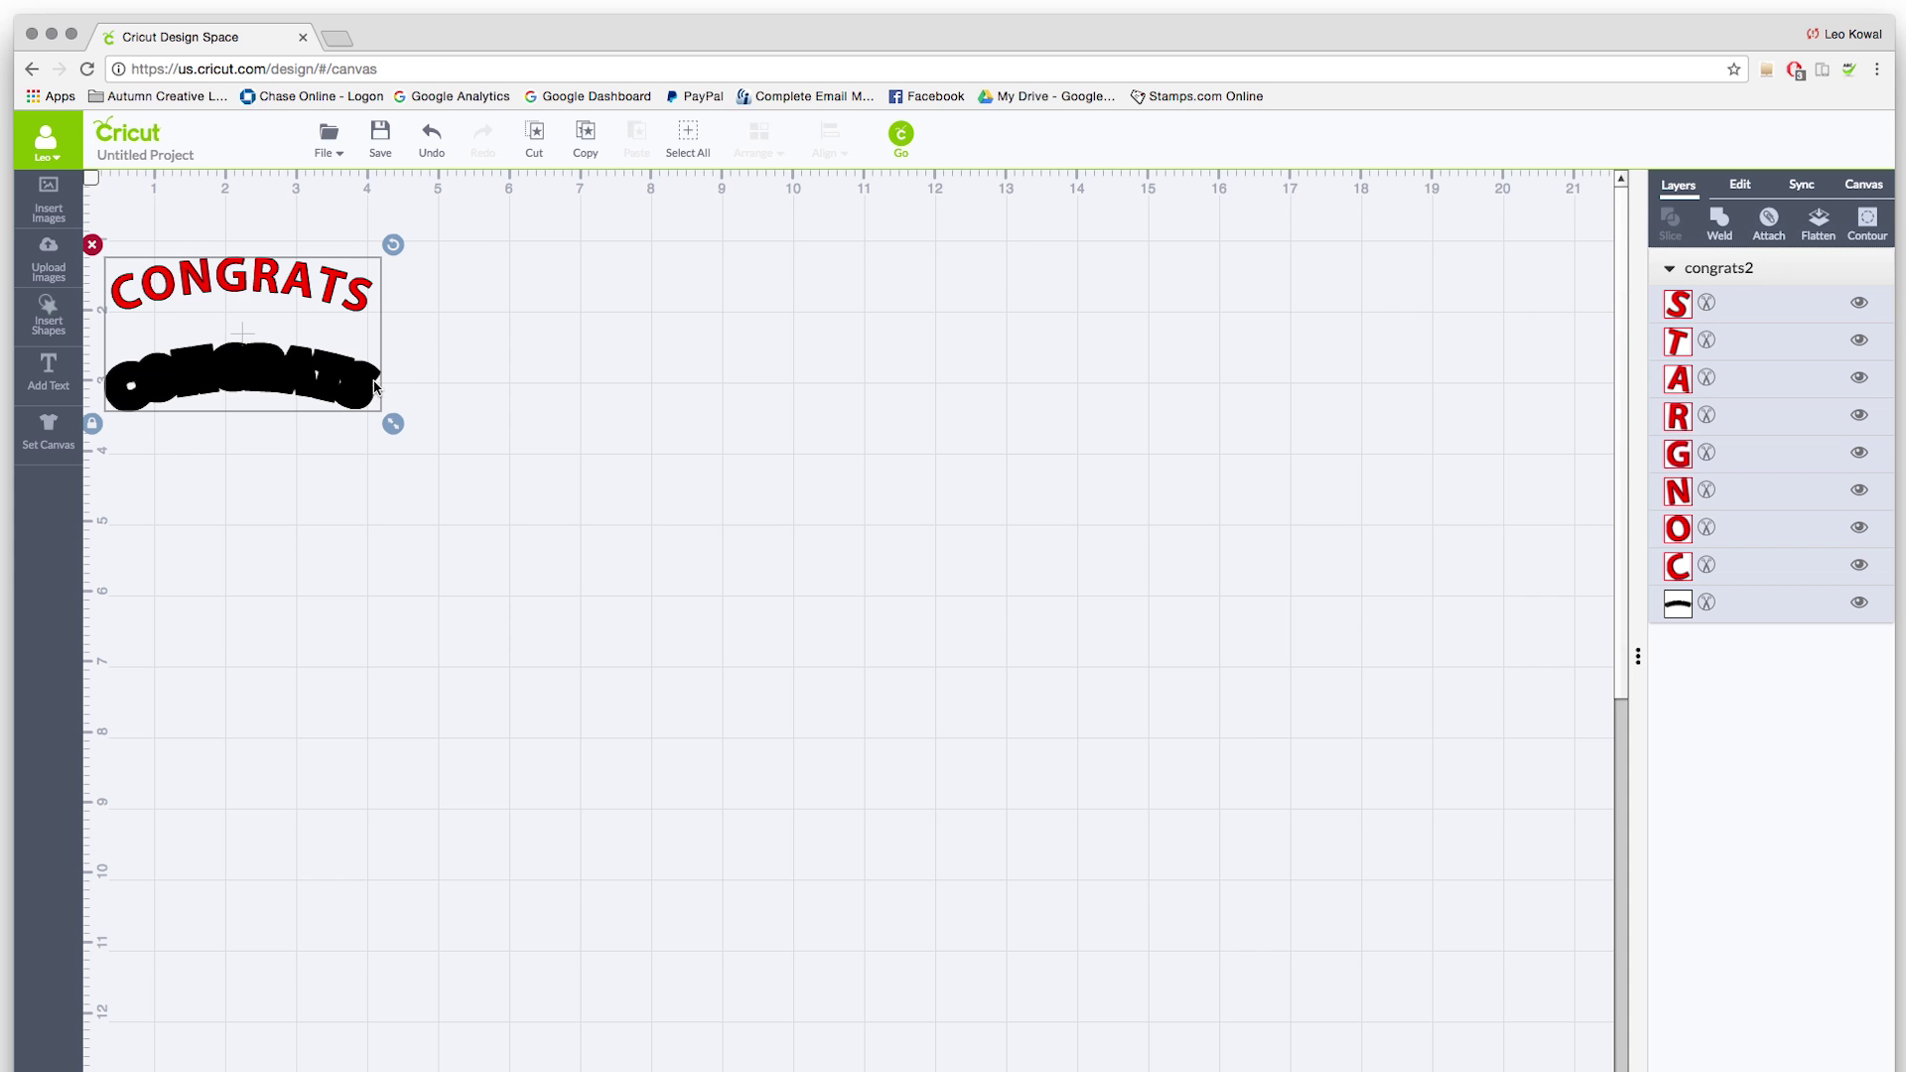
# Keep the congrats2 design at its original size and move it just inside the upper-left corner of the canvas
pyautogui.moveTo(393, 426); pyautogui.dragTo(453, 462)
pyautogui.press('super+z')
pyautogui.moveTo(229, 286); pyautogui.dragTo(205, 215)
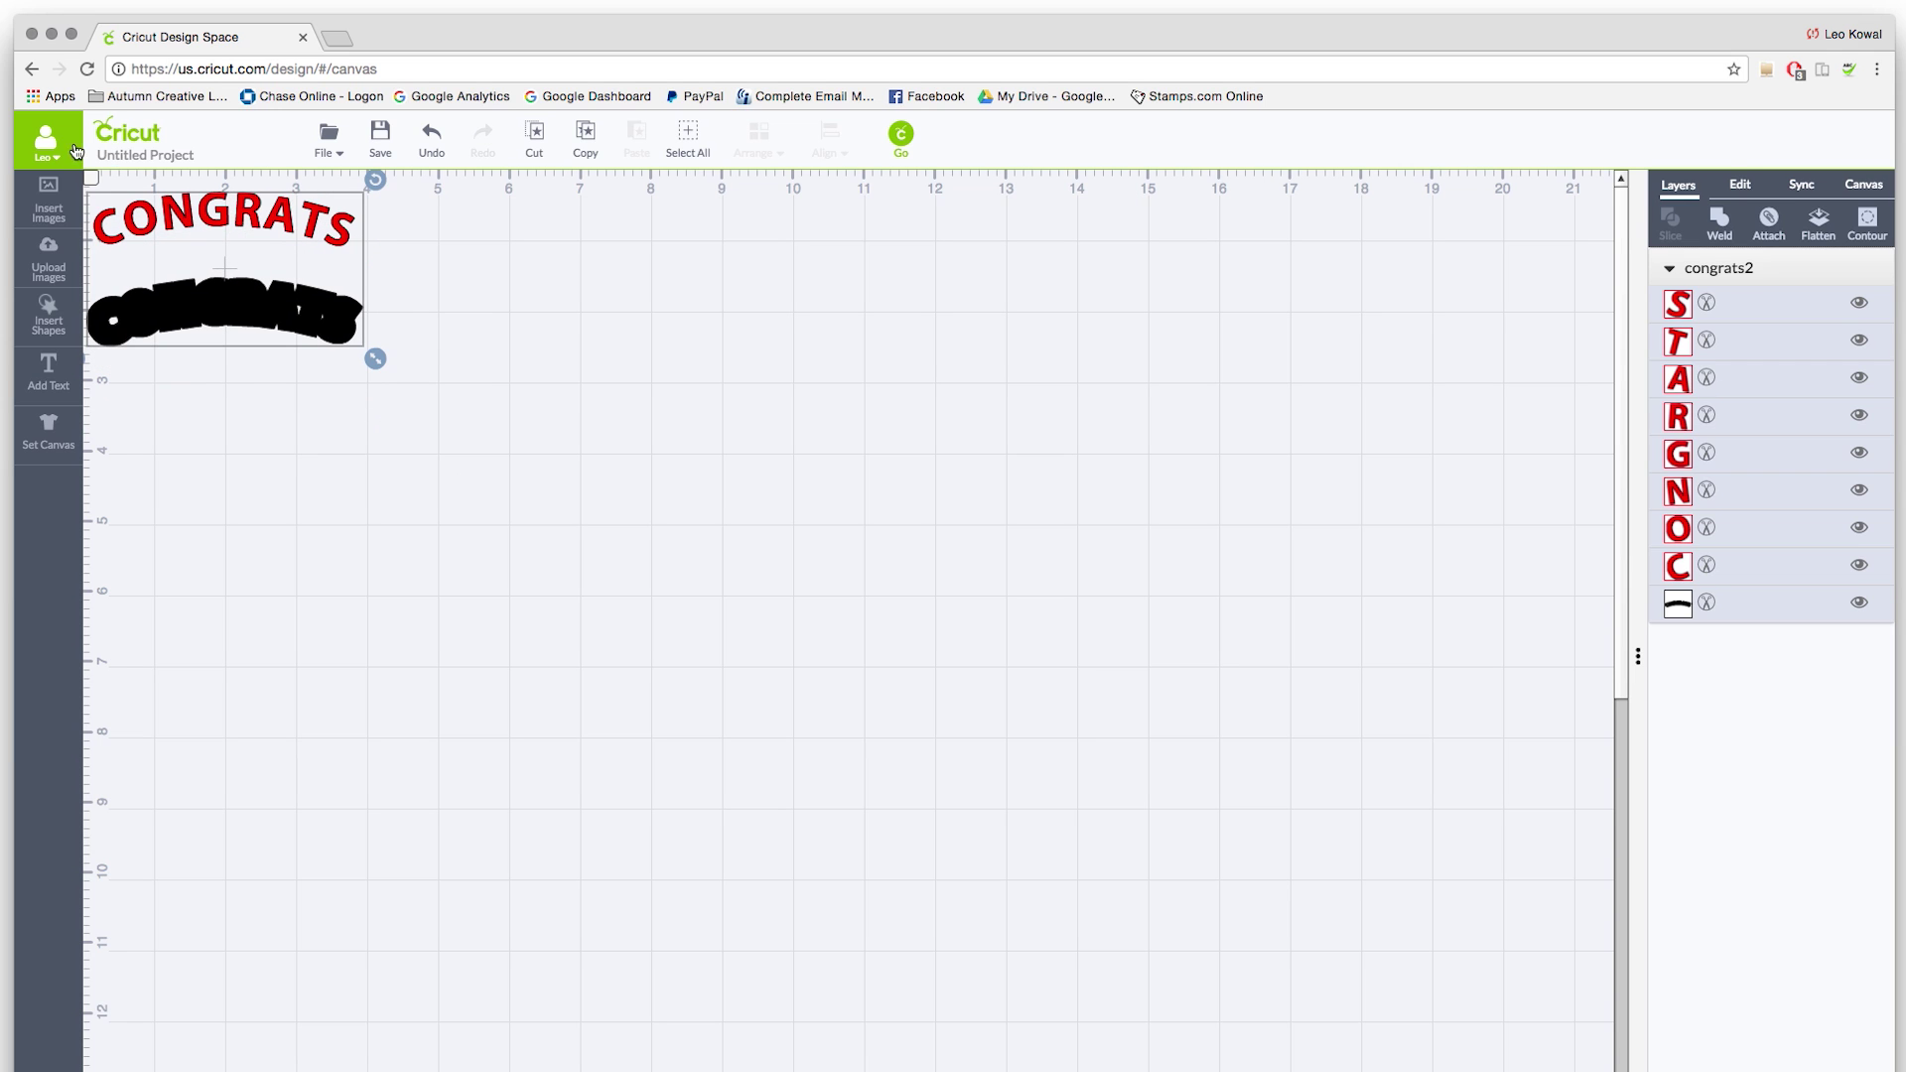
pyautogui.moveTo(289, 306); pyautogui.dragTo(292, 321)
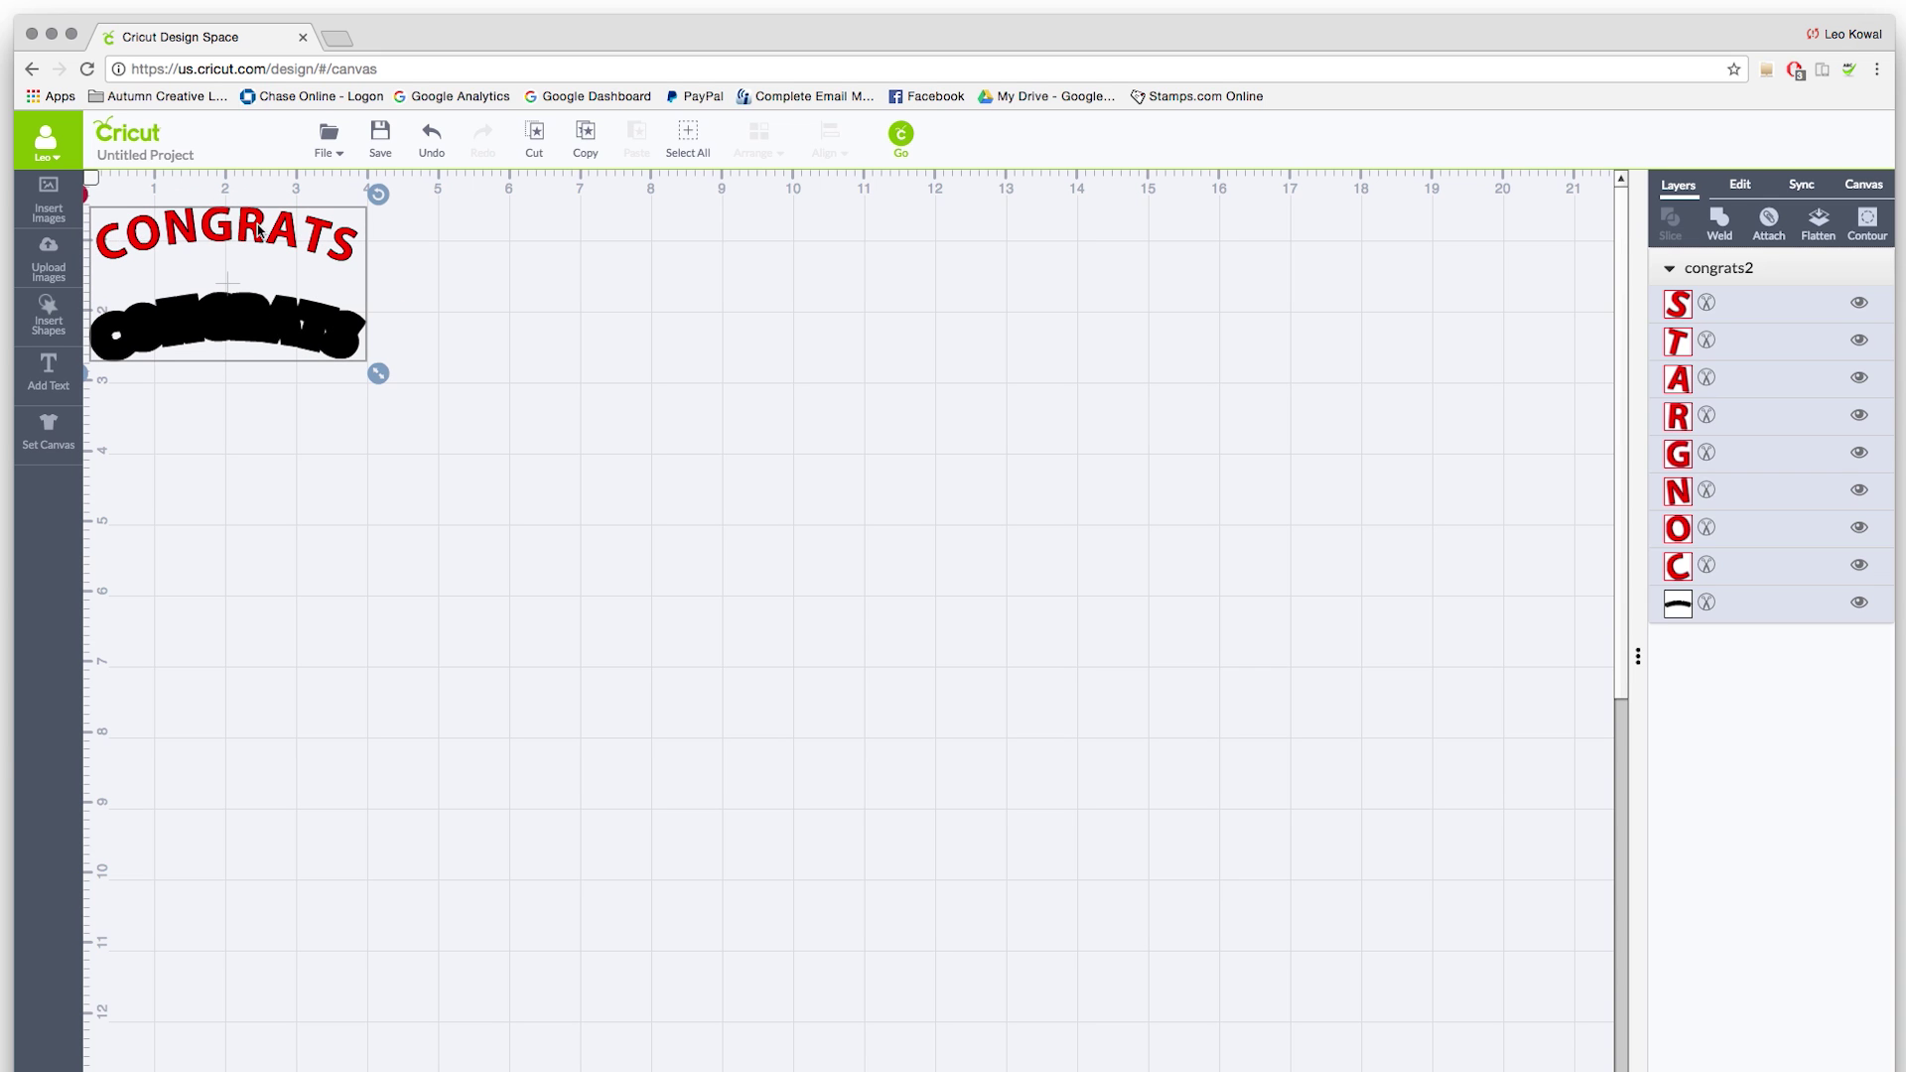
# Check the cutting mat with the welded black shadow, shift it slightly on the mat, and return to the canvas
pyautogui.click(903, 144)
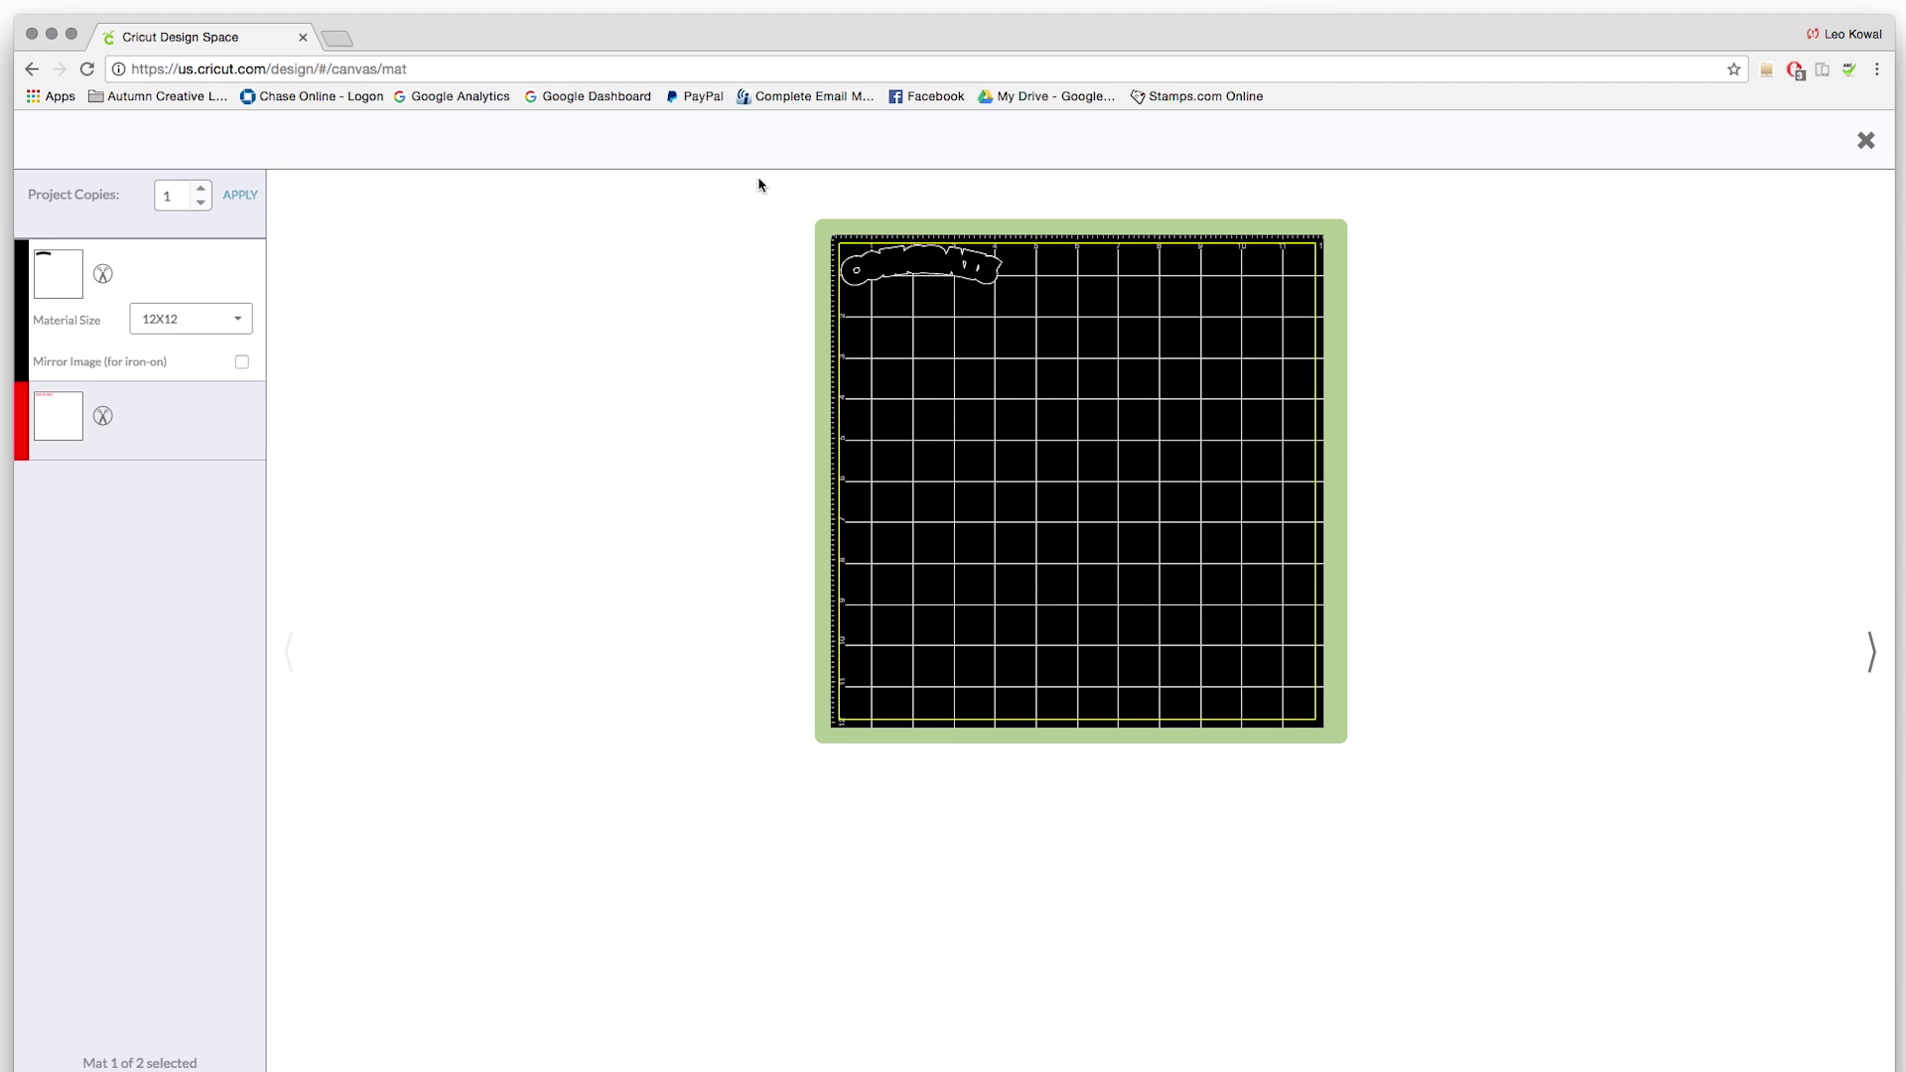
pyautogui.moveTo(903, 268)
pyautogui.mouseDown()
pyautogui.moveTo(1012, 402)
pyautogui.moveTo(1006, 434)
pyautogui.moveTo(903, 256)
pyautogui.mouseUp()
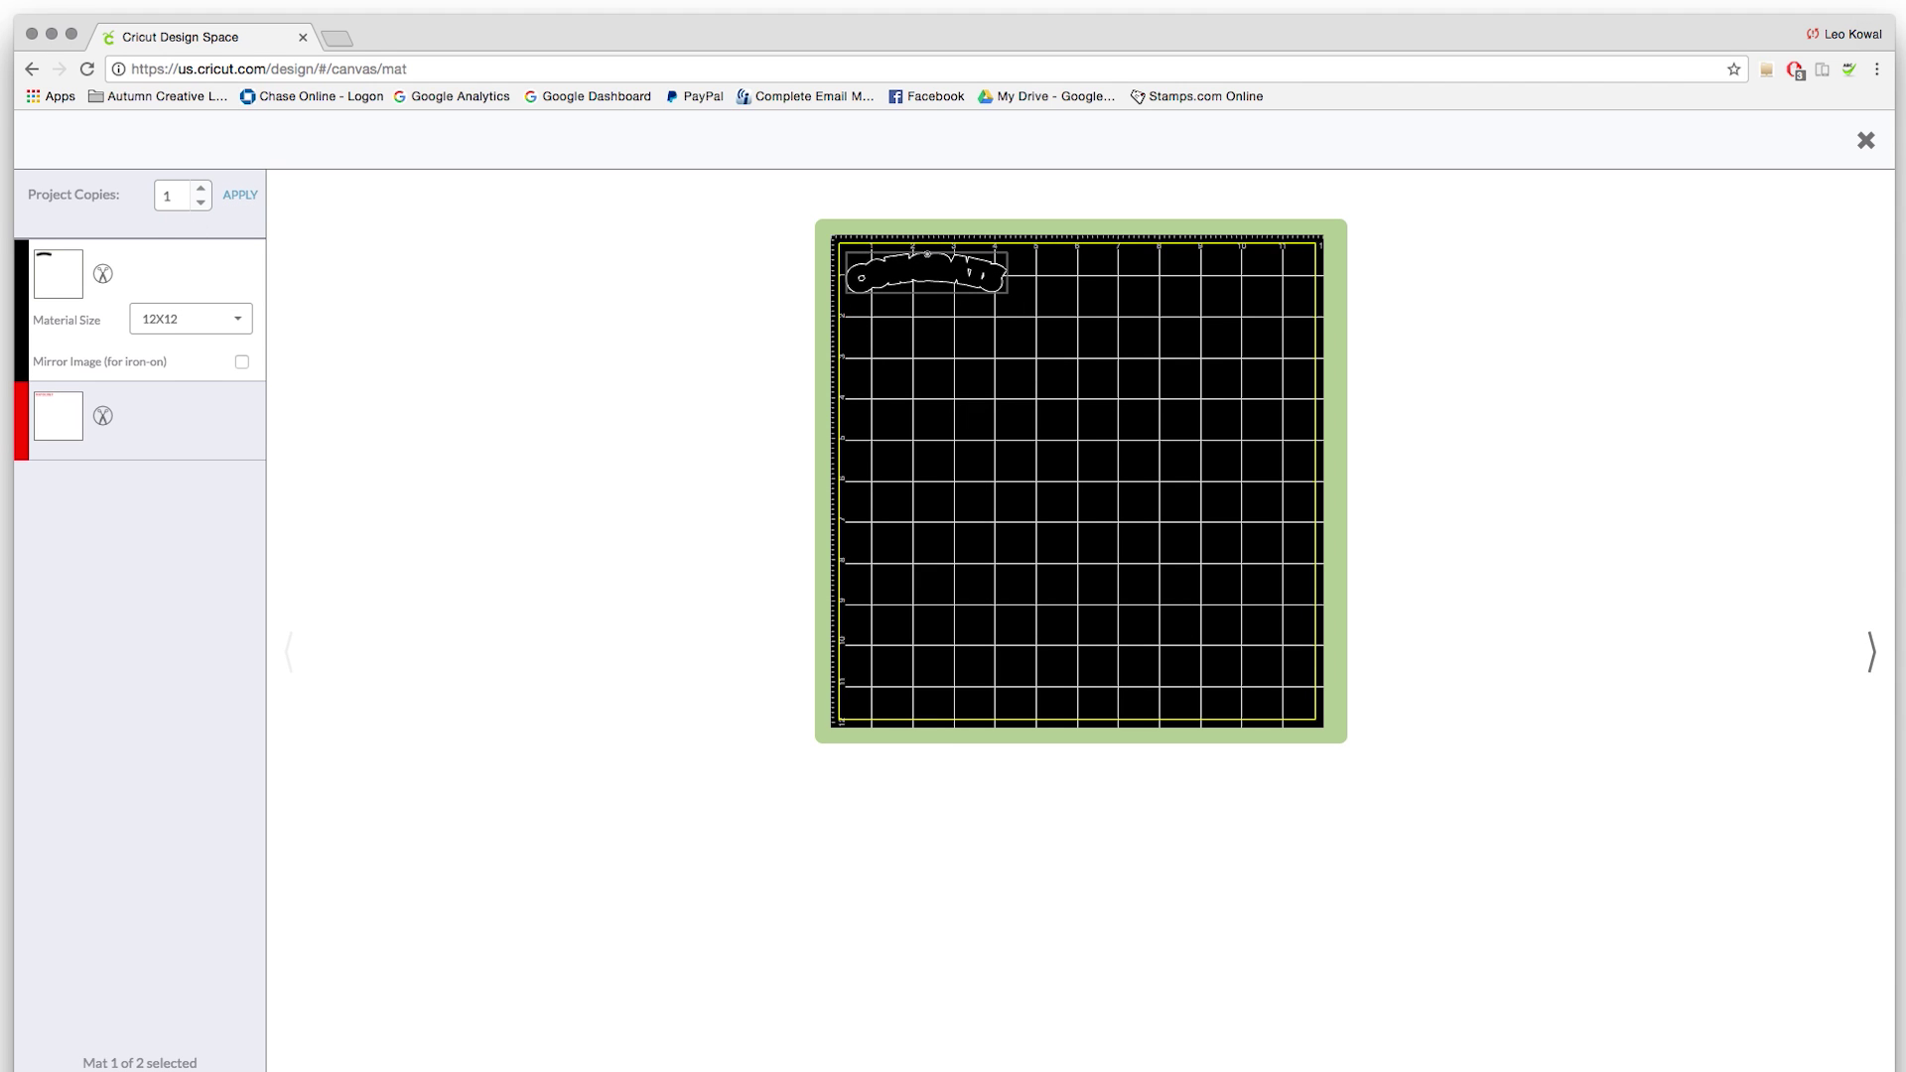
pyautogui.click(1865, 141)
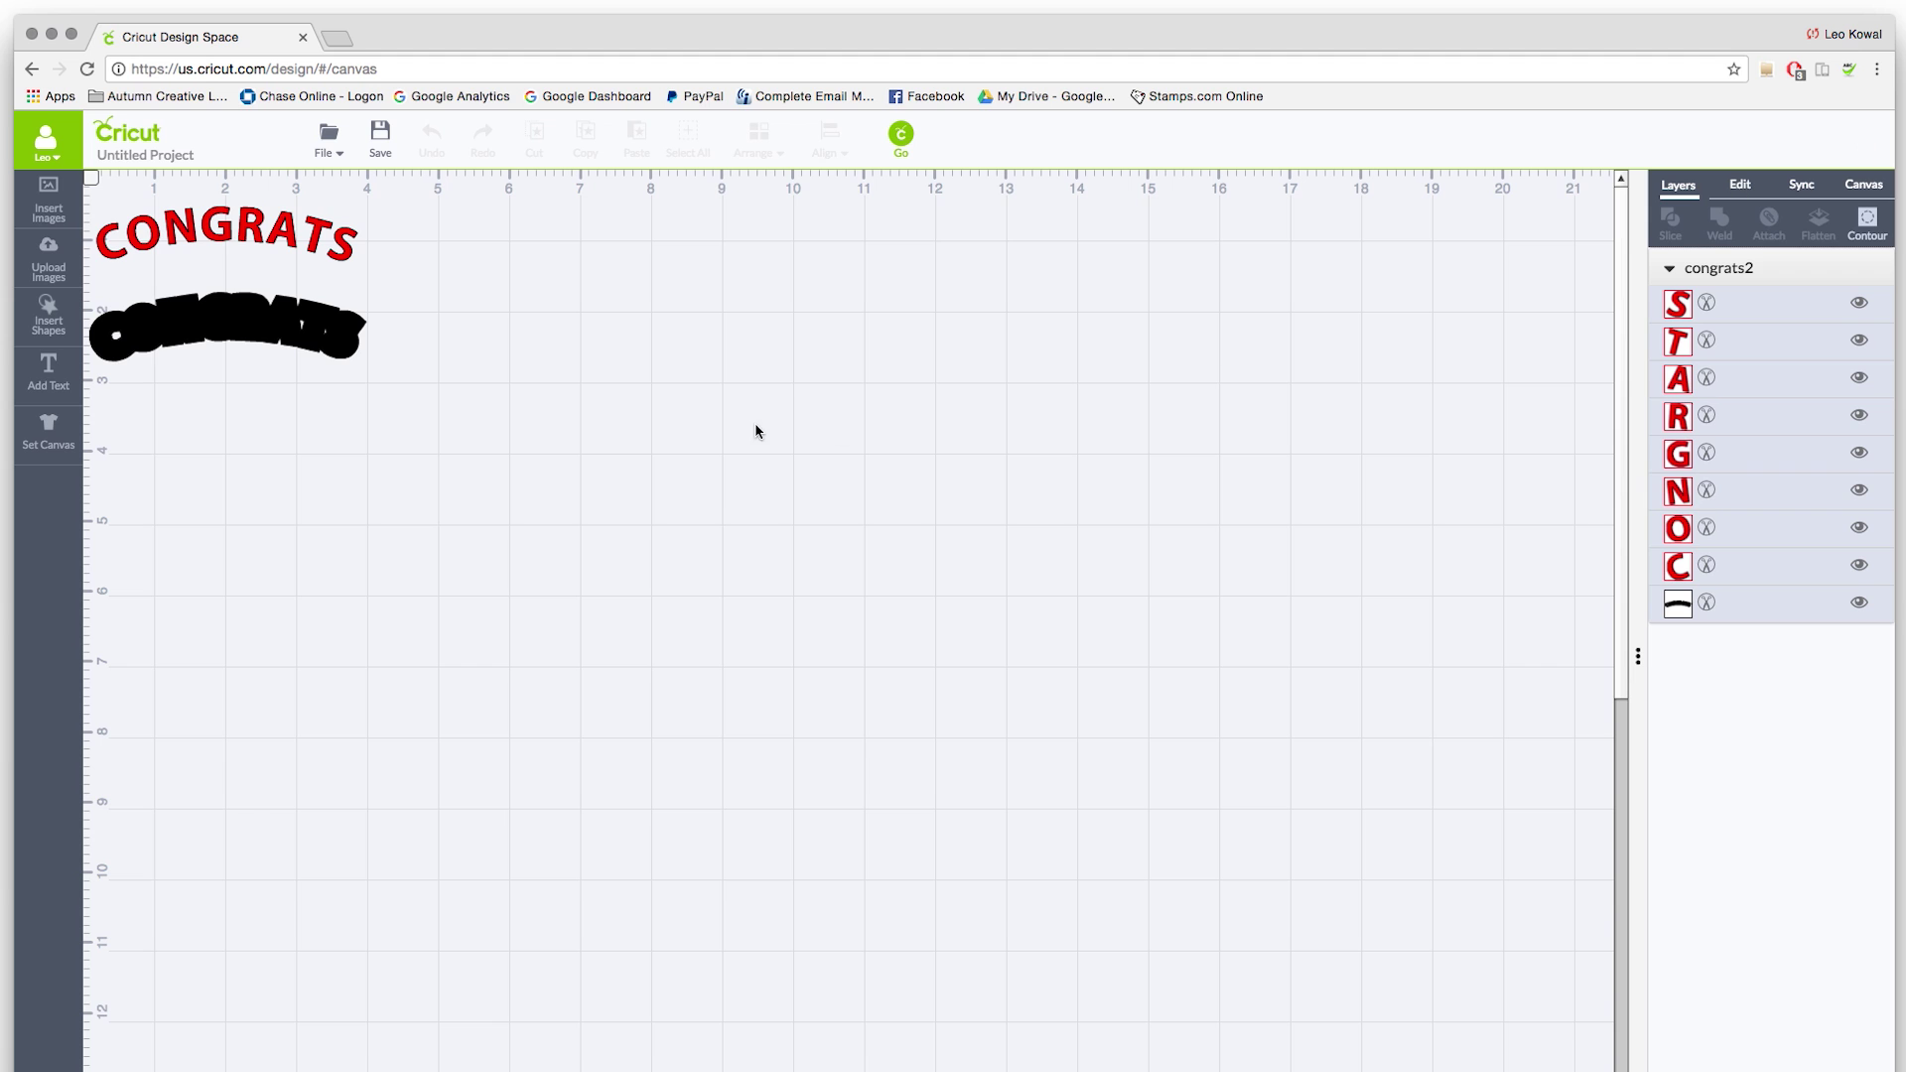
pyautogui.click(589, 475)
pyautogui.moveTo(351, 337); pyautogui.dragTo(359, 335)
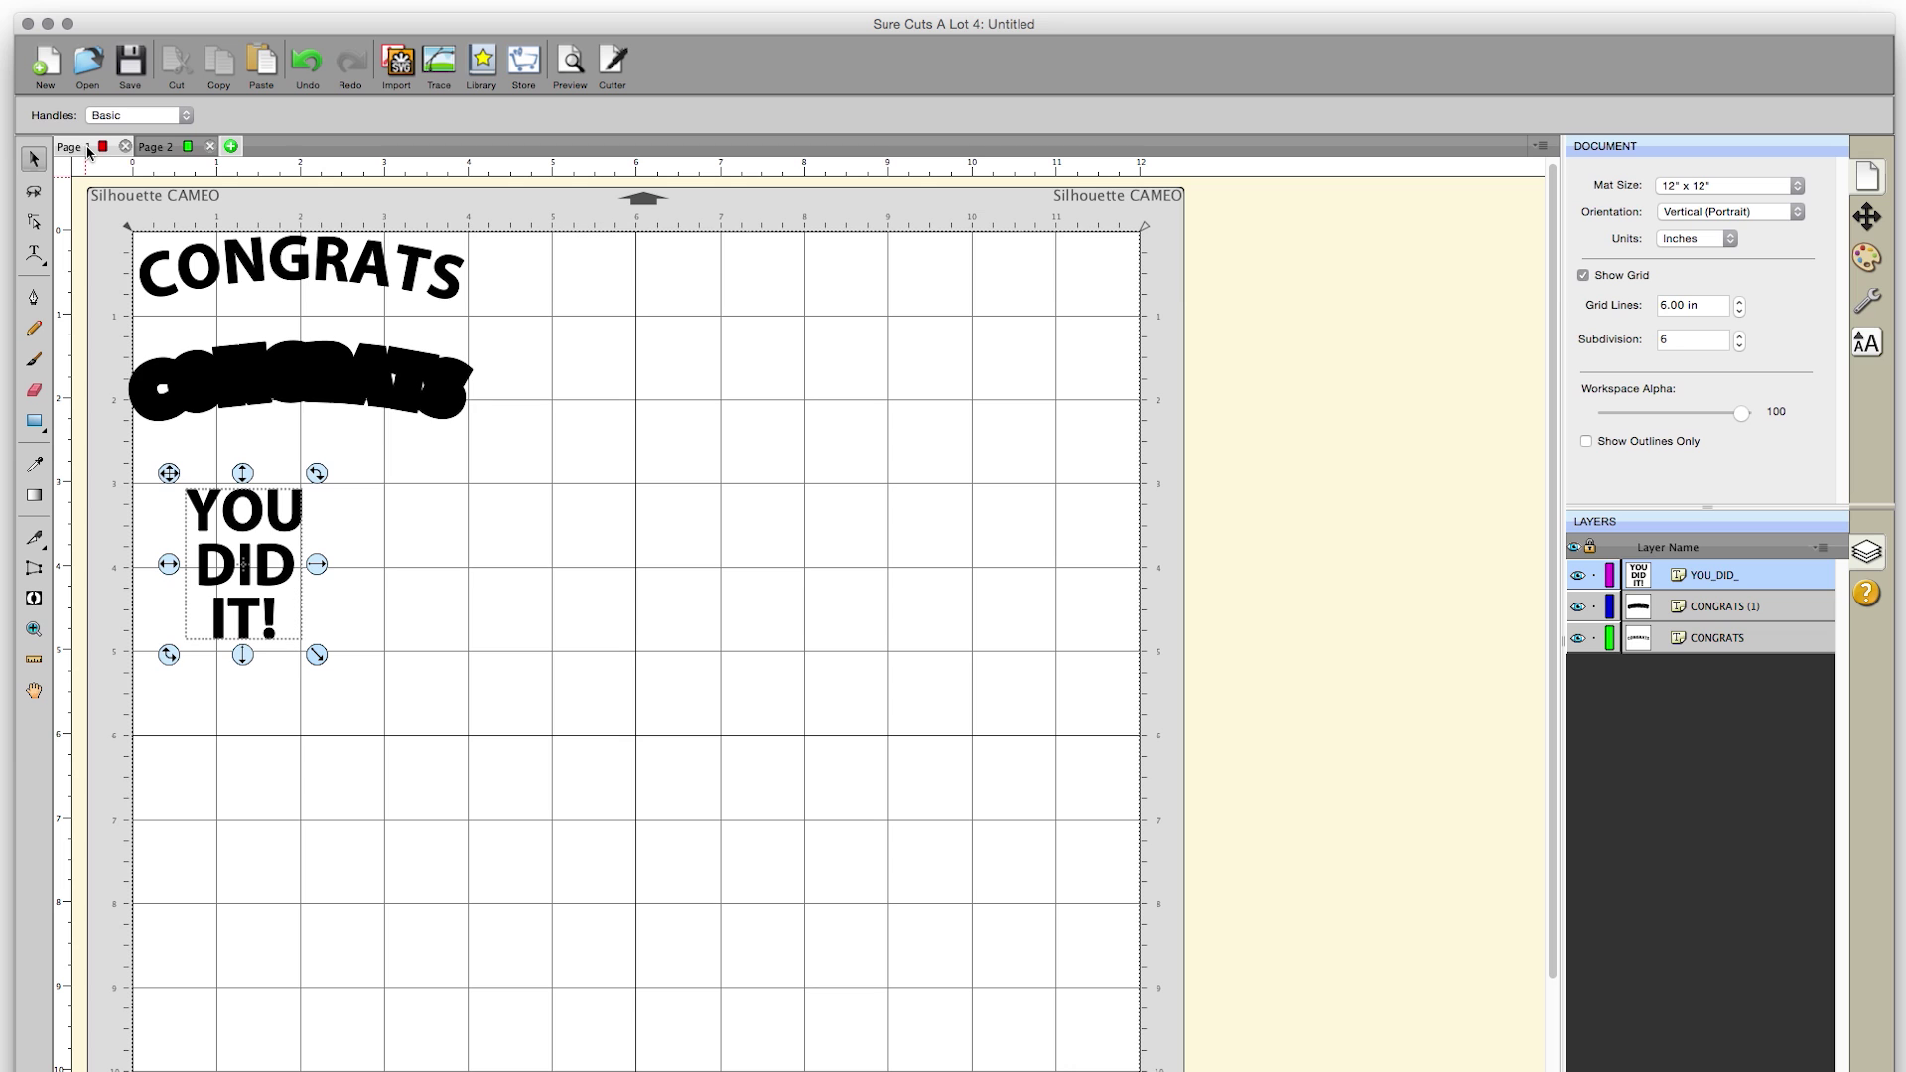
# Switch back to Sure Cuts A Lot 4, show Page 1, and deselect the YOU DID IT! text
pyautogui.click(156, 149)
pyautogui.click(91, 149)
pyautogui.click(347, 556)
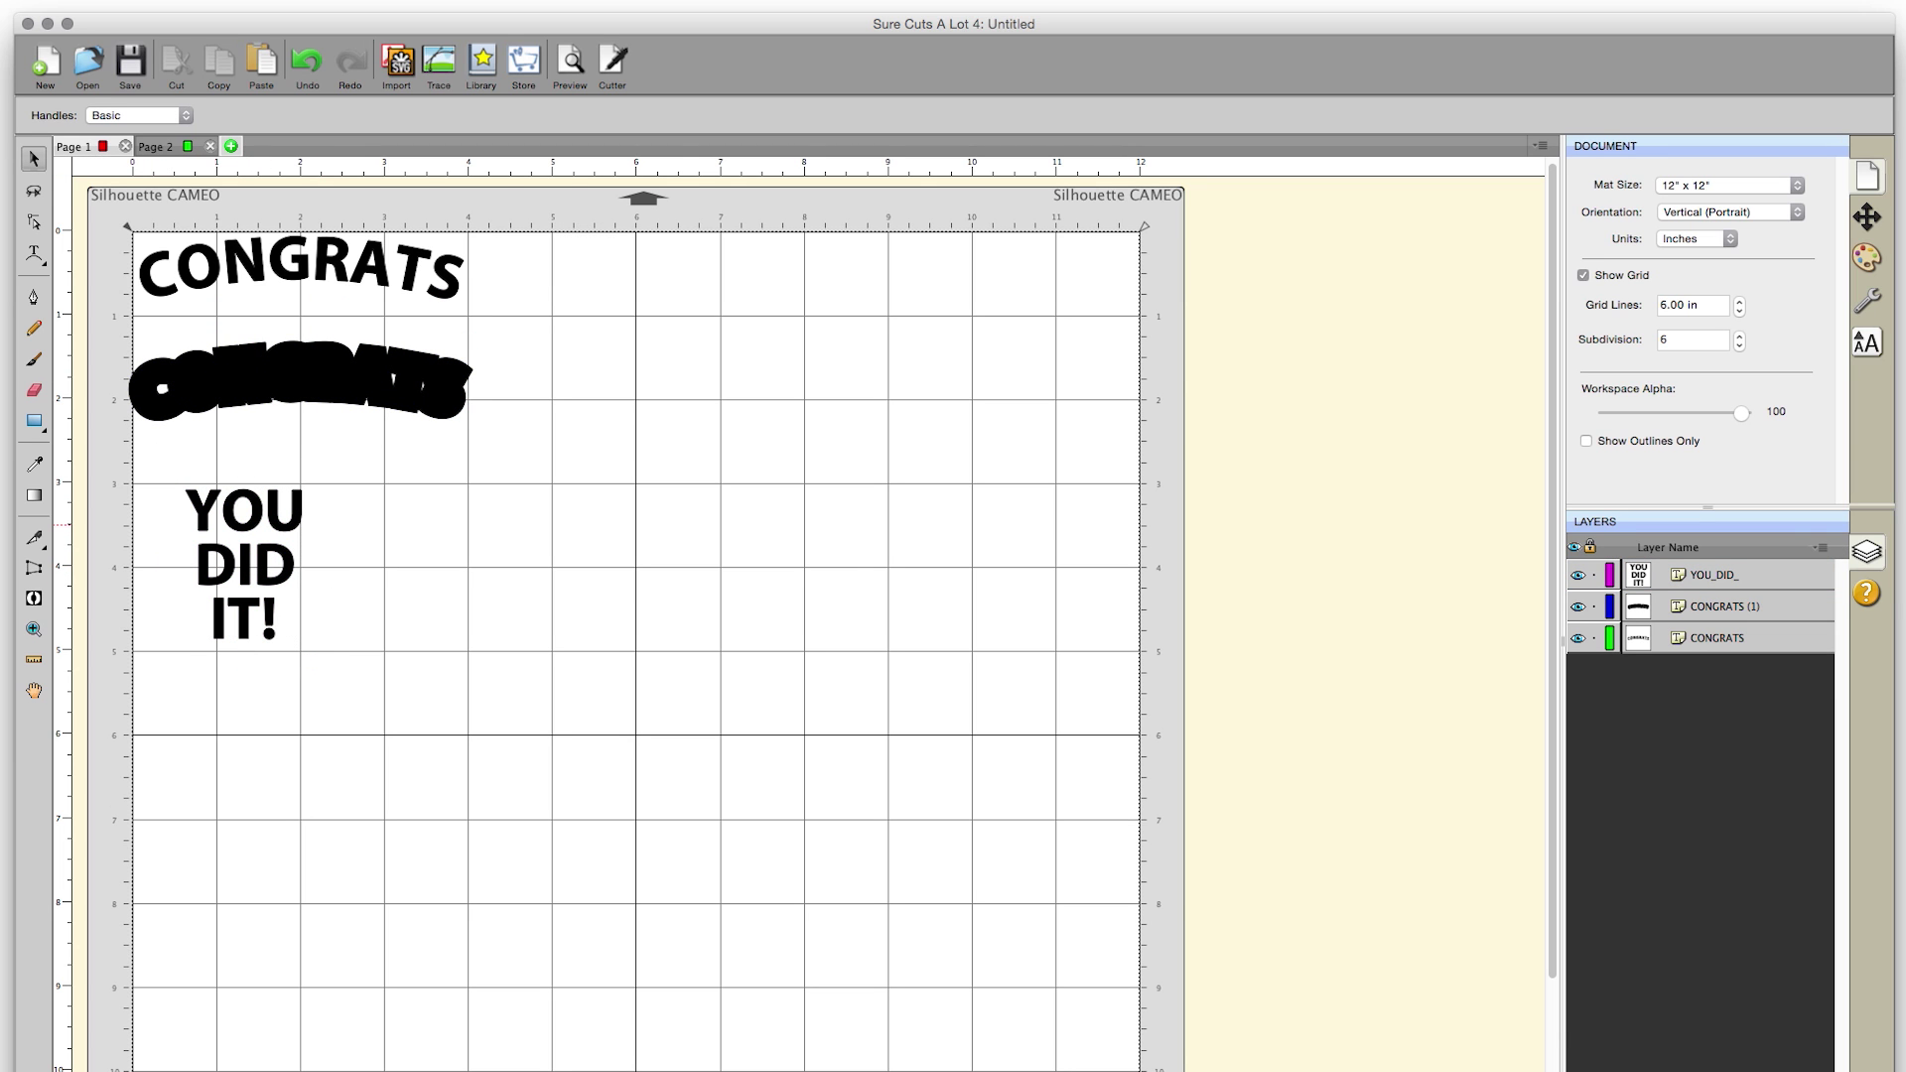
# Import elements_white.svg from the SVG folder in Finder and position it at about X 3.7 in, Y 3.0 in
pyautogui.press('super+Tab')
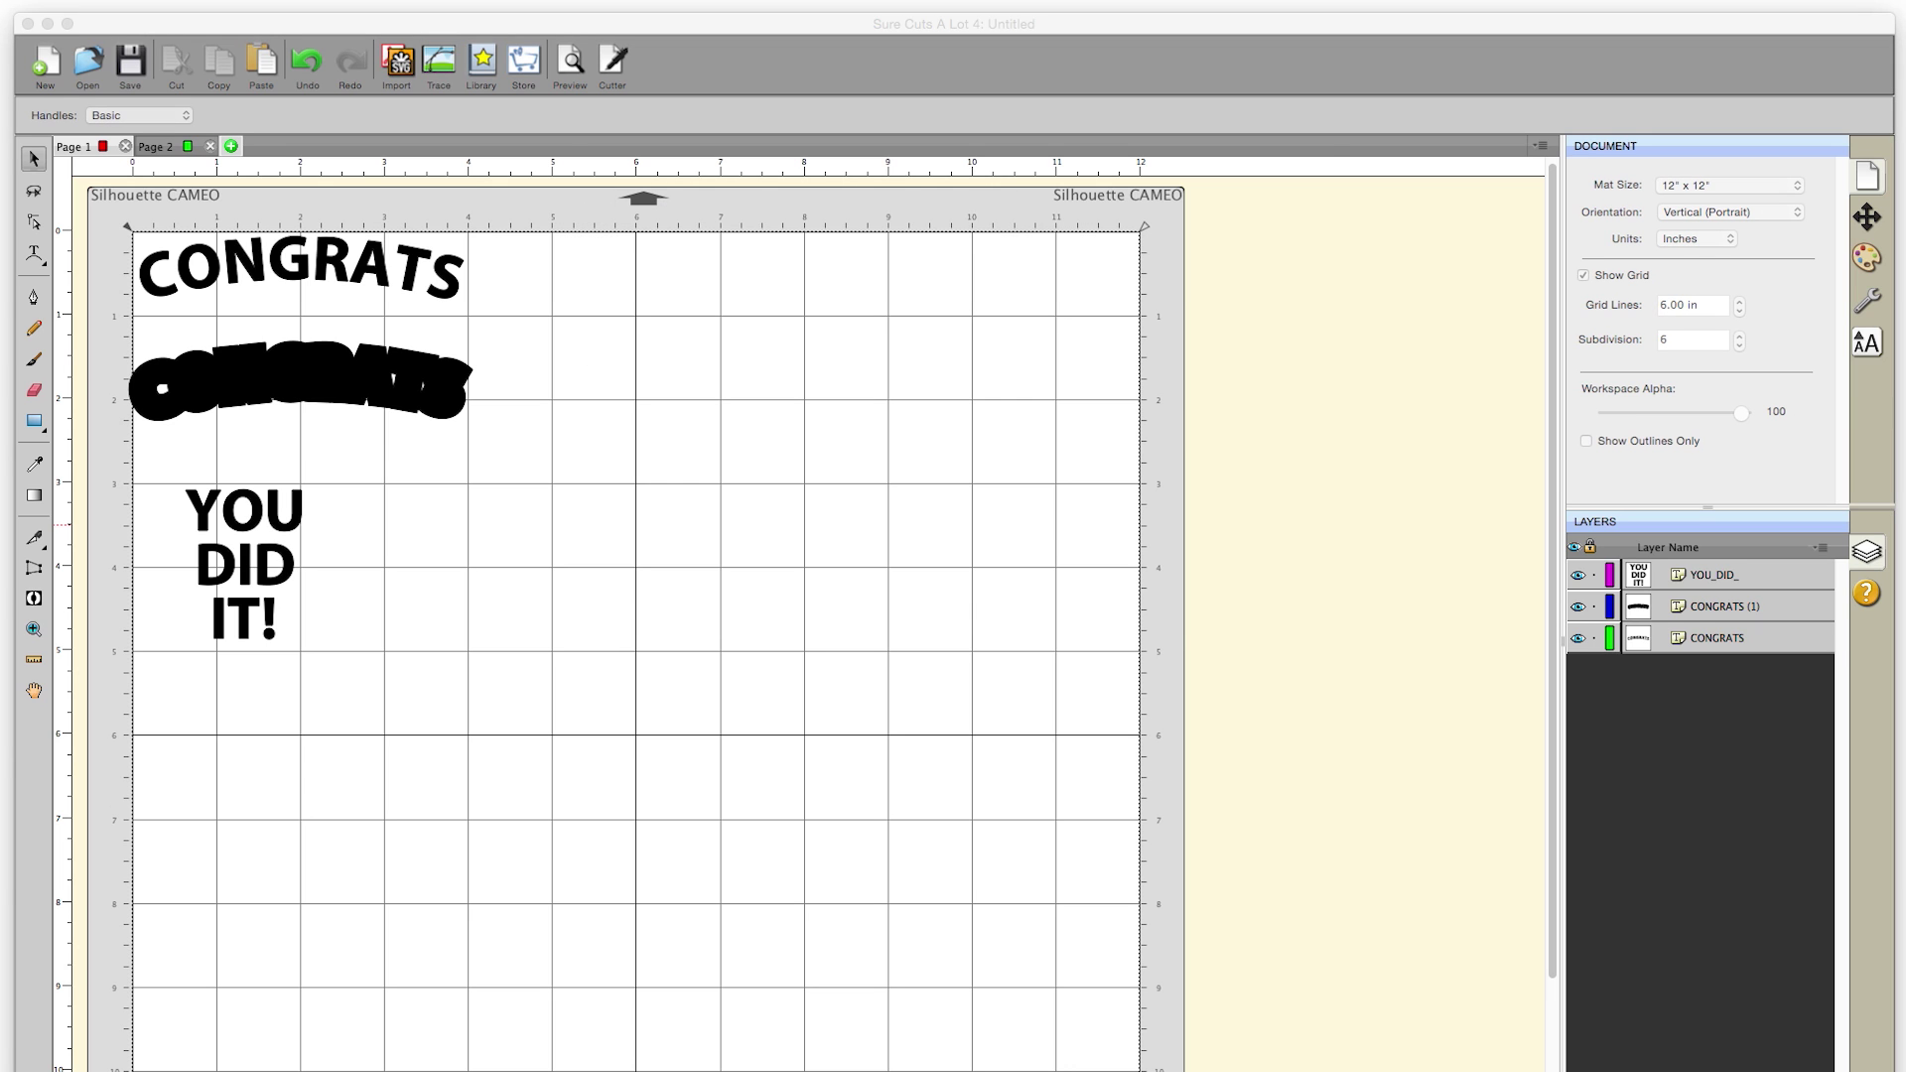
pyautogui.moveTo(868, 467); pyautogui.dragTo(682, 711)
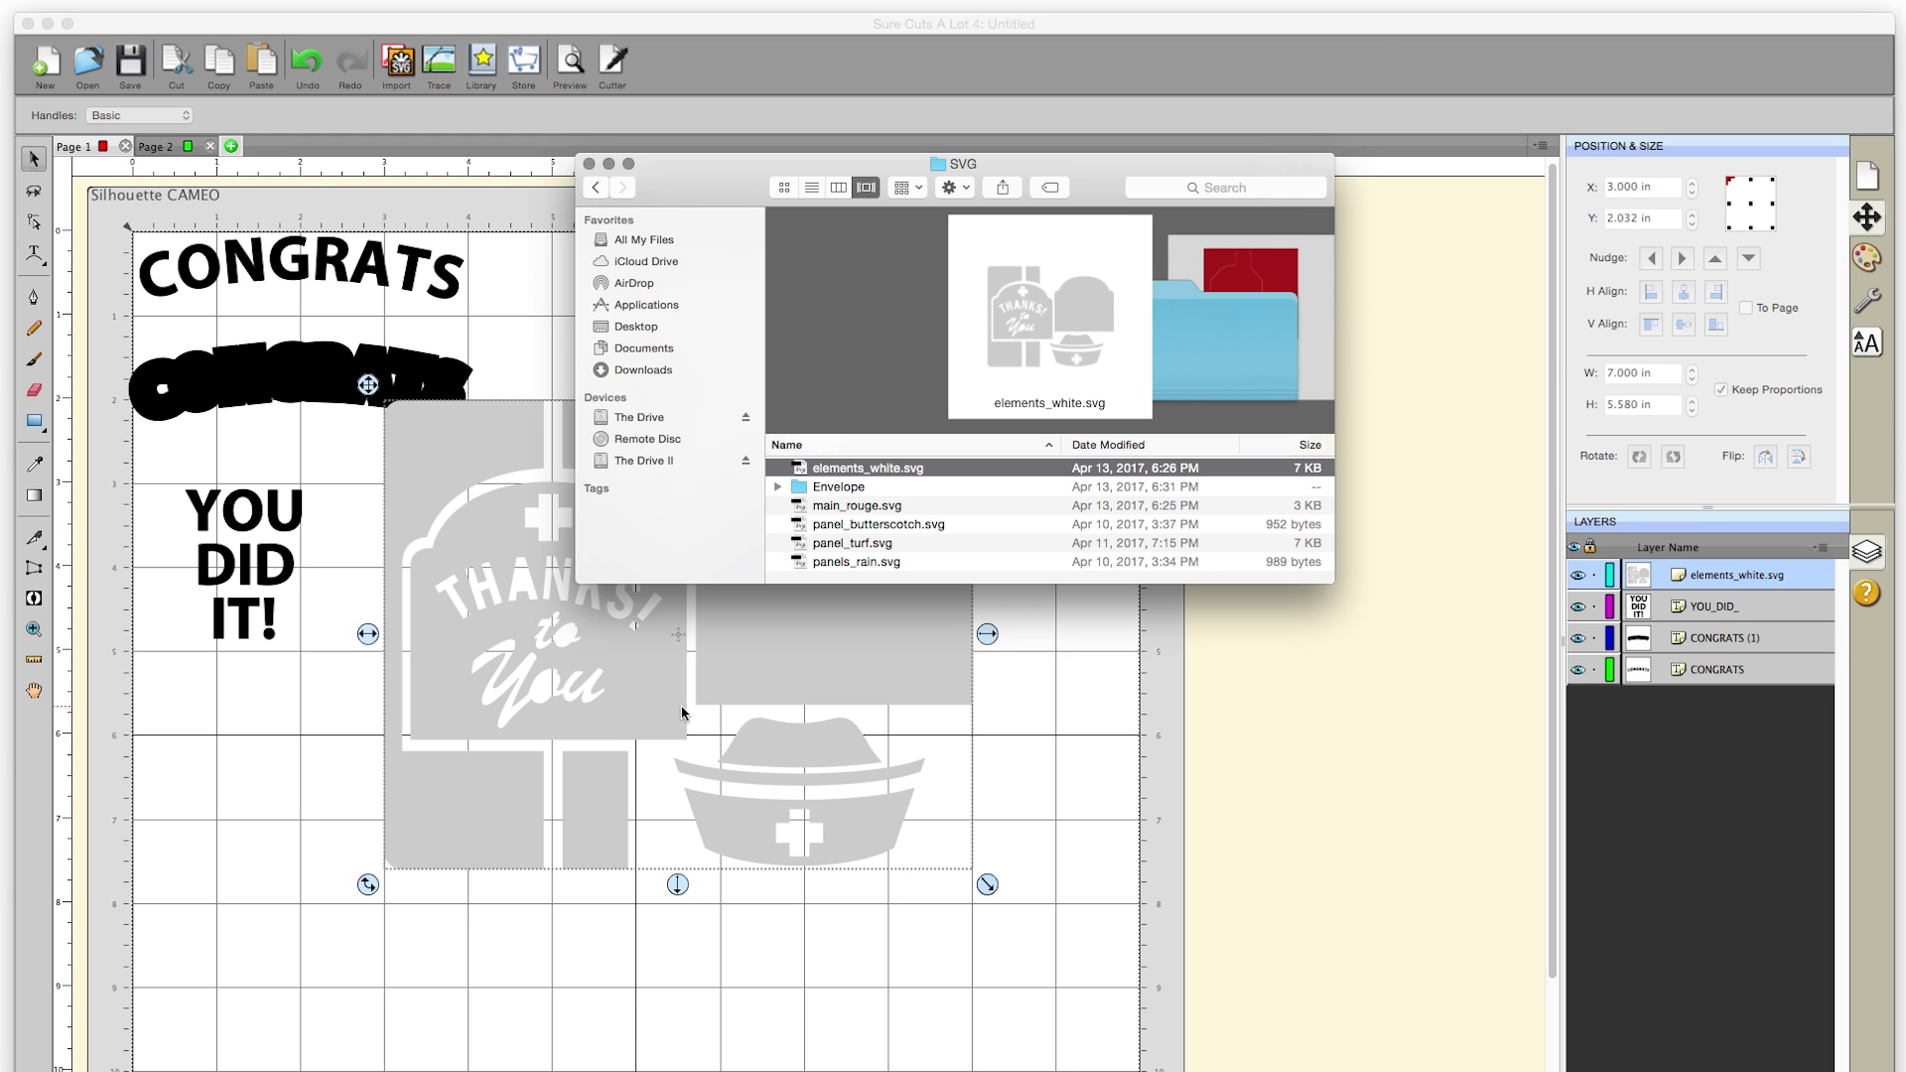
pyautogui.click(588, 163)
pyautogui.click(659, 569)
pyautogui.moveTo(660, 569); pyautogui.dragTo(726, 645)
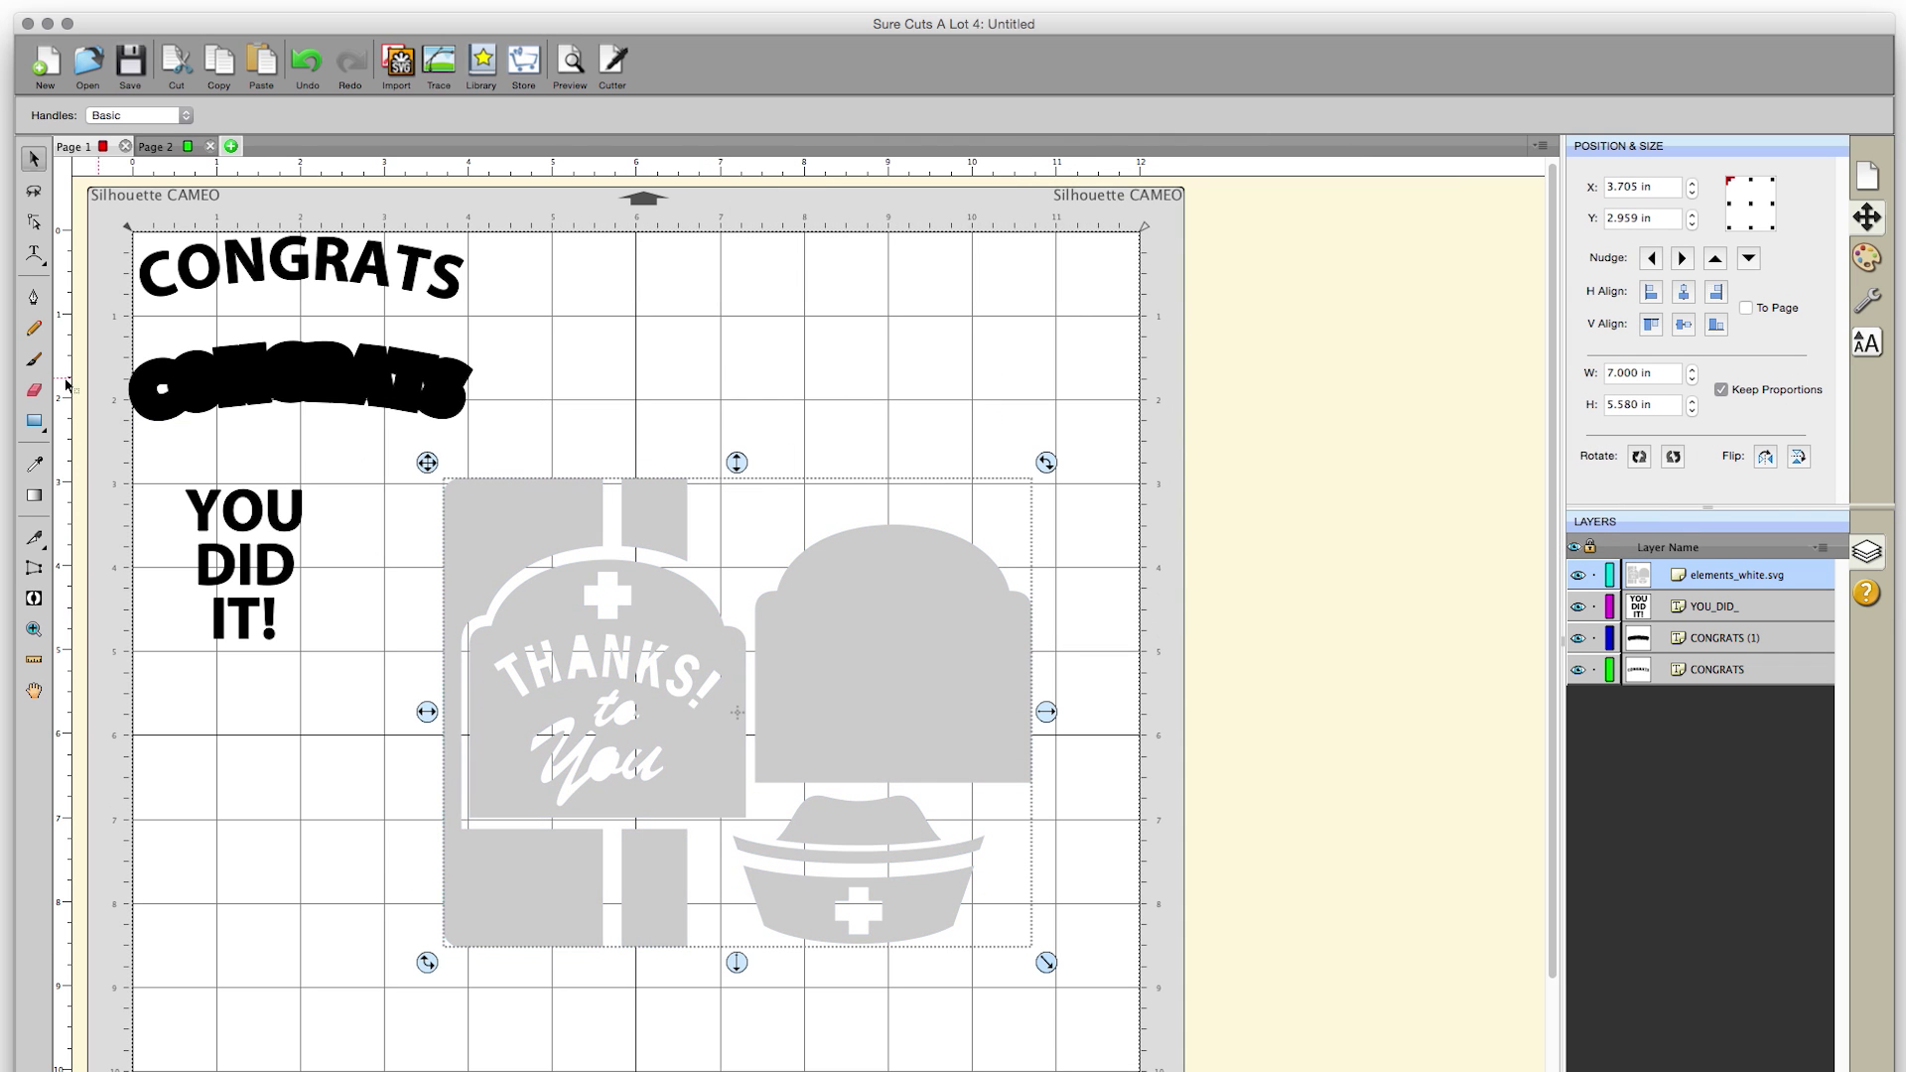
# Erase every part of the imported elements except the blank arched panel, using the 1.250 in circular Eraser
pyautogui.click(32, 390)
pyautogui.moveTo(497, 443)
pyautogui.mouseDown()
pyautogui.moveTo(480, 476)
pyautogui.moveTo(608, 477)
pyautogui.moveTo(673, 507)
pyautogui.moveTo(520, 503)
pyautogui.moveTo(537, 517)
pyautogui.moveTo(477, 540)
pyautogui.moveTo(492, 532)
pyautogui.mouseUp()
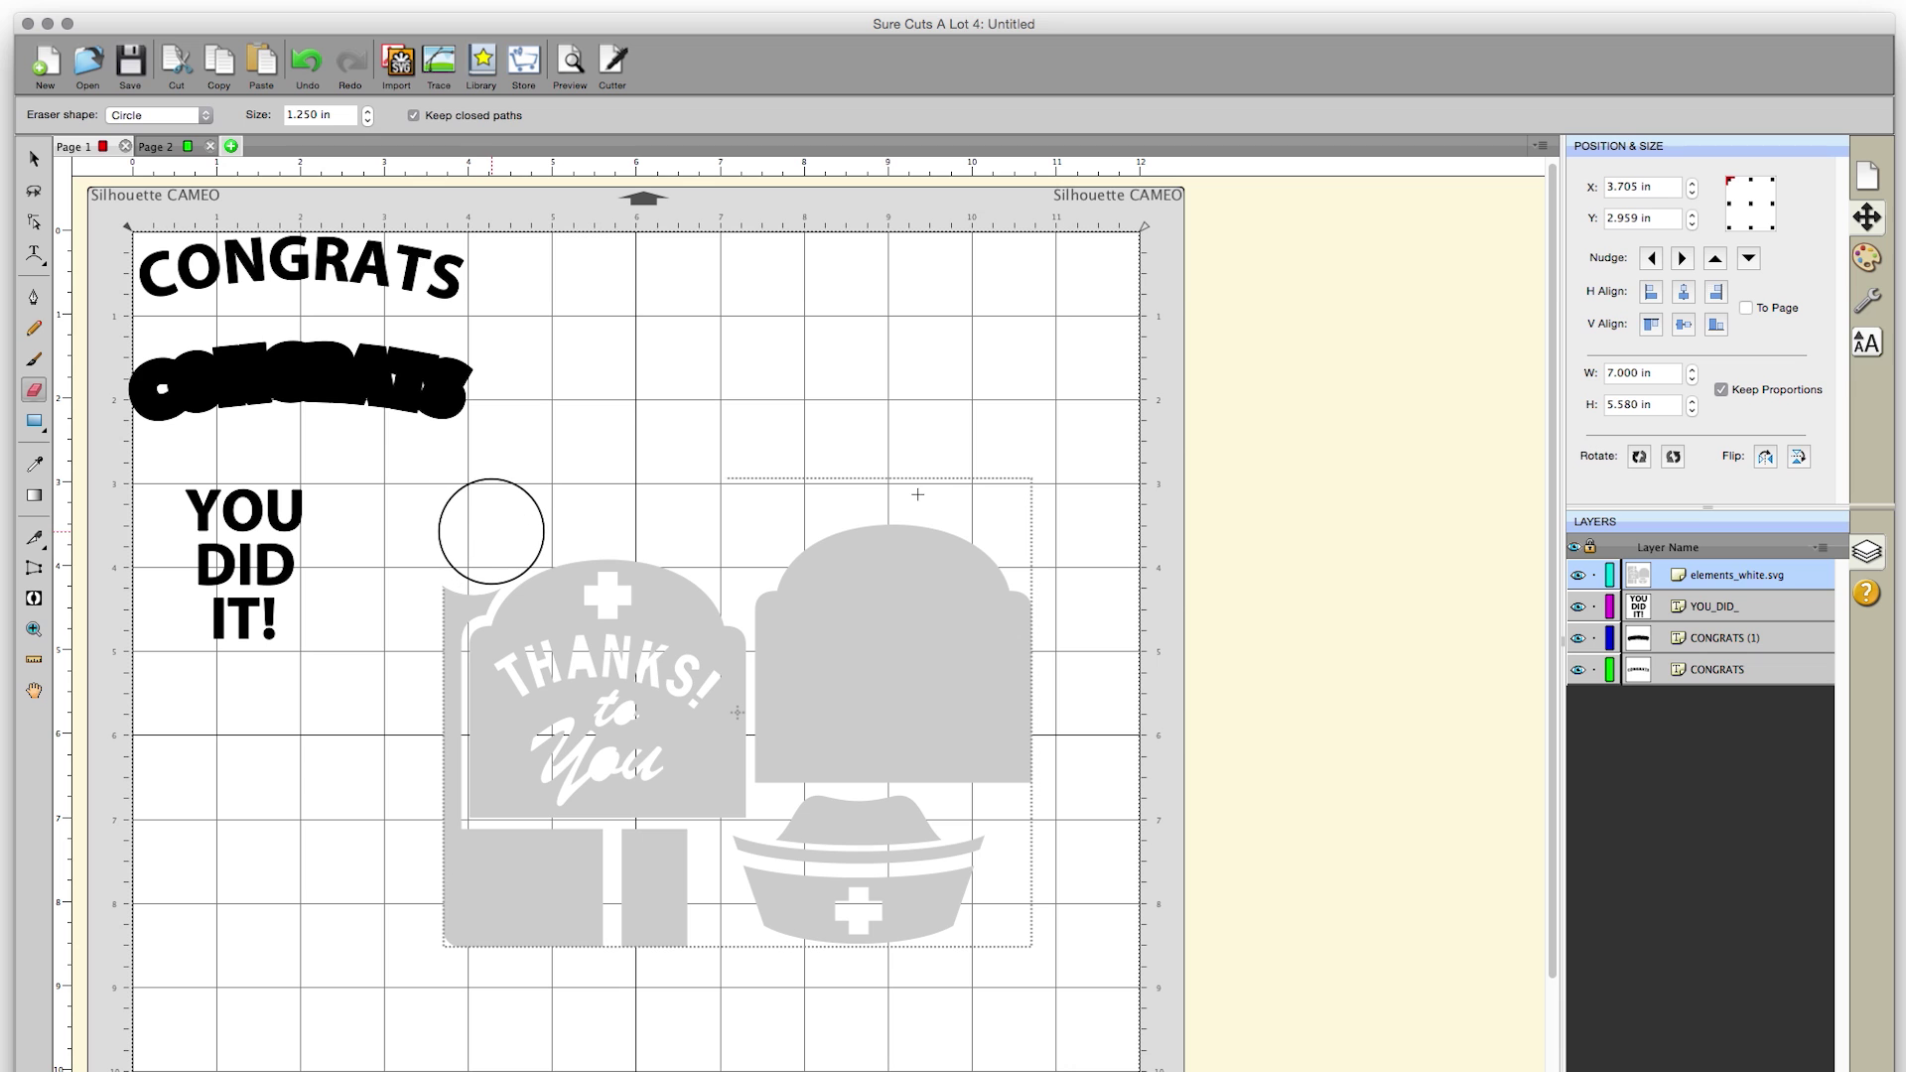
pyautogui.moveTo(485, 556)
pyautogui.mouseDown()
pyautogui.moveTo(480, 893)
pyautogui.moveTo(505, 972)
pyautogui.moveTo(494, 710)
pyautogui.moveTo(514, 578)
pyautogui.moveTo(547, 568)
pyautogui.moveTo(601, 940)
pyautogui.moveTo(622, 866)
pyautogui.moveTo(610, 552)
pyautogui.moveTo(662, 575)
pyautogui.moveTo(676, 911)
pyautogui.moveTo(691, 924)
pyautogui.moveTo(692, 611)
pyautogui.moveTo(686, 776)
pyautogui.moveTo(716, 946)
pyautogui.moveTo(1001, 919)
pyautogui.moveTo(778, 914)
pyautogui.moveTo(717, 872)
pyautogui.moveTo(973, 861)
pyautogui.moveTo(748, 844)
pyautogui.mouseUp()
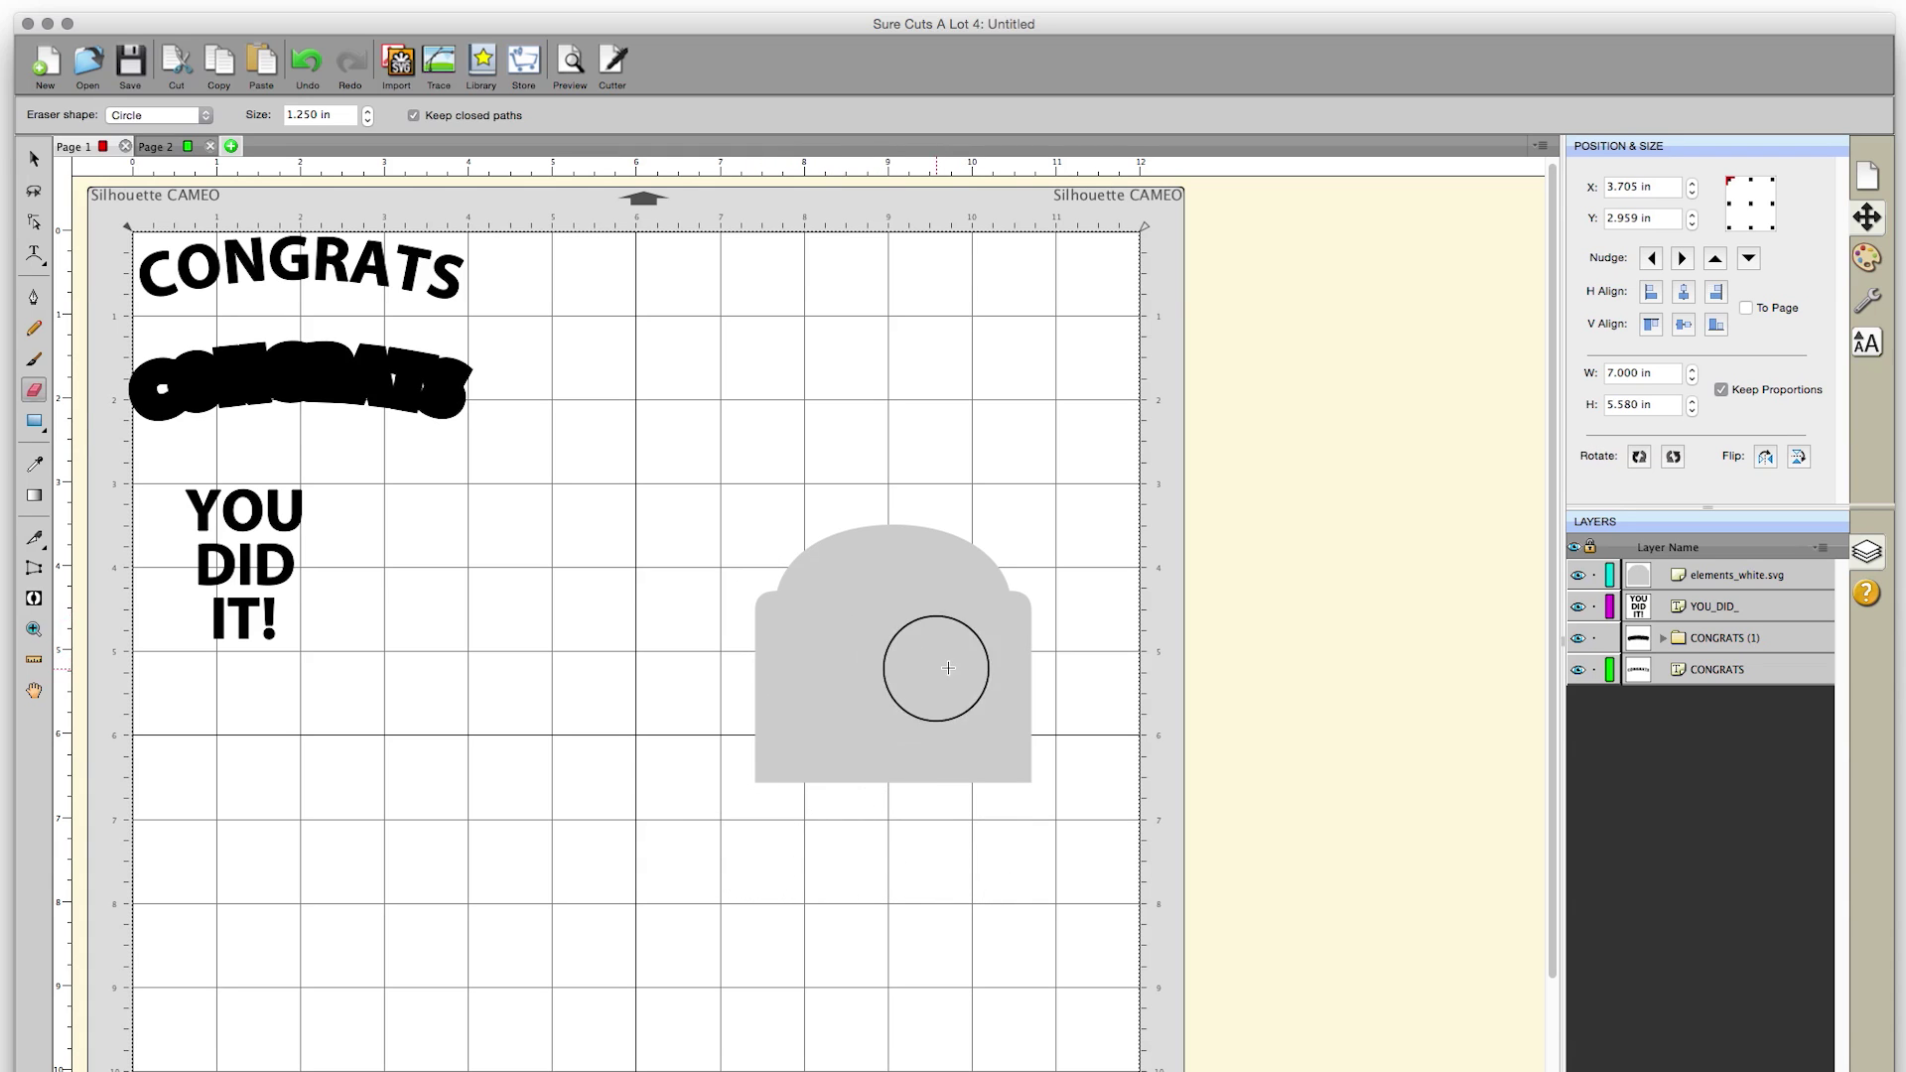
# Move the remaining grey arched panel to about X 3.6 in, Y 4.0 in, and deselect it
pyautogui.click(33, 156)
pyautogui.moveTo(906, 646); pyautogui.dragTo(594, 695)
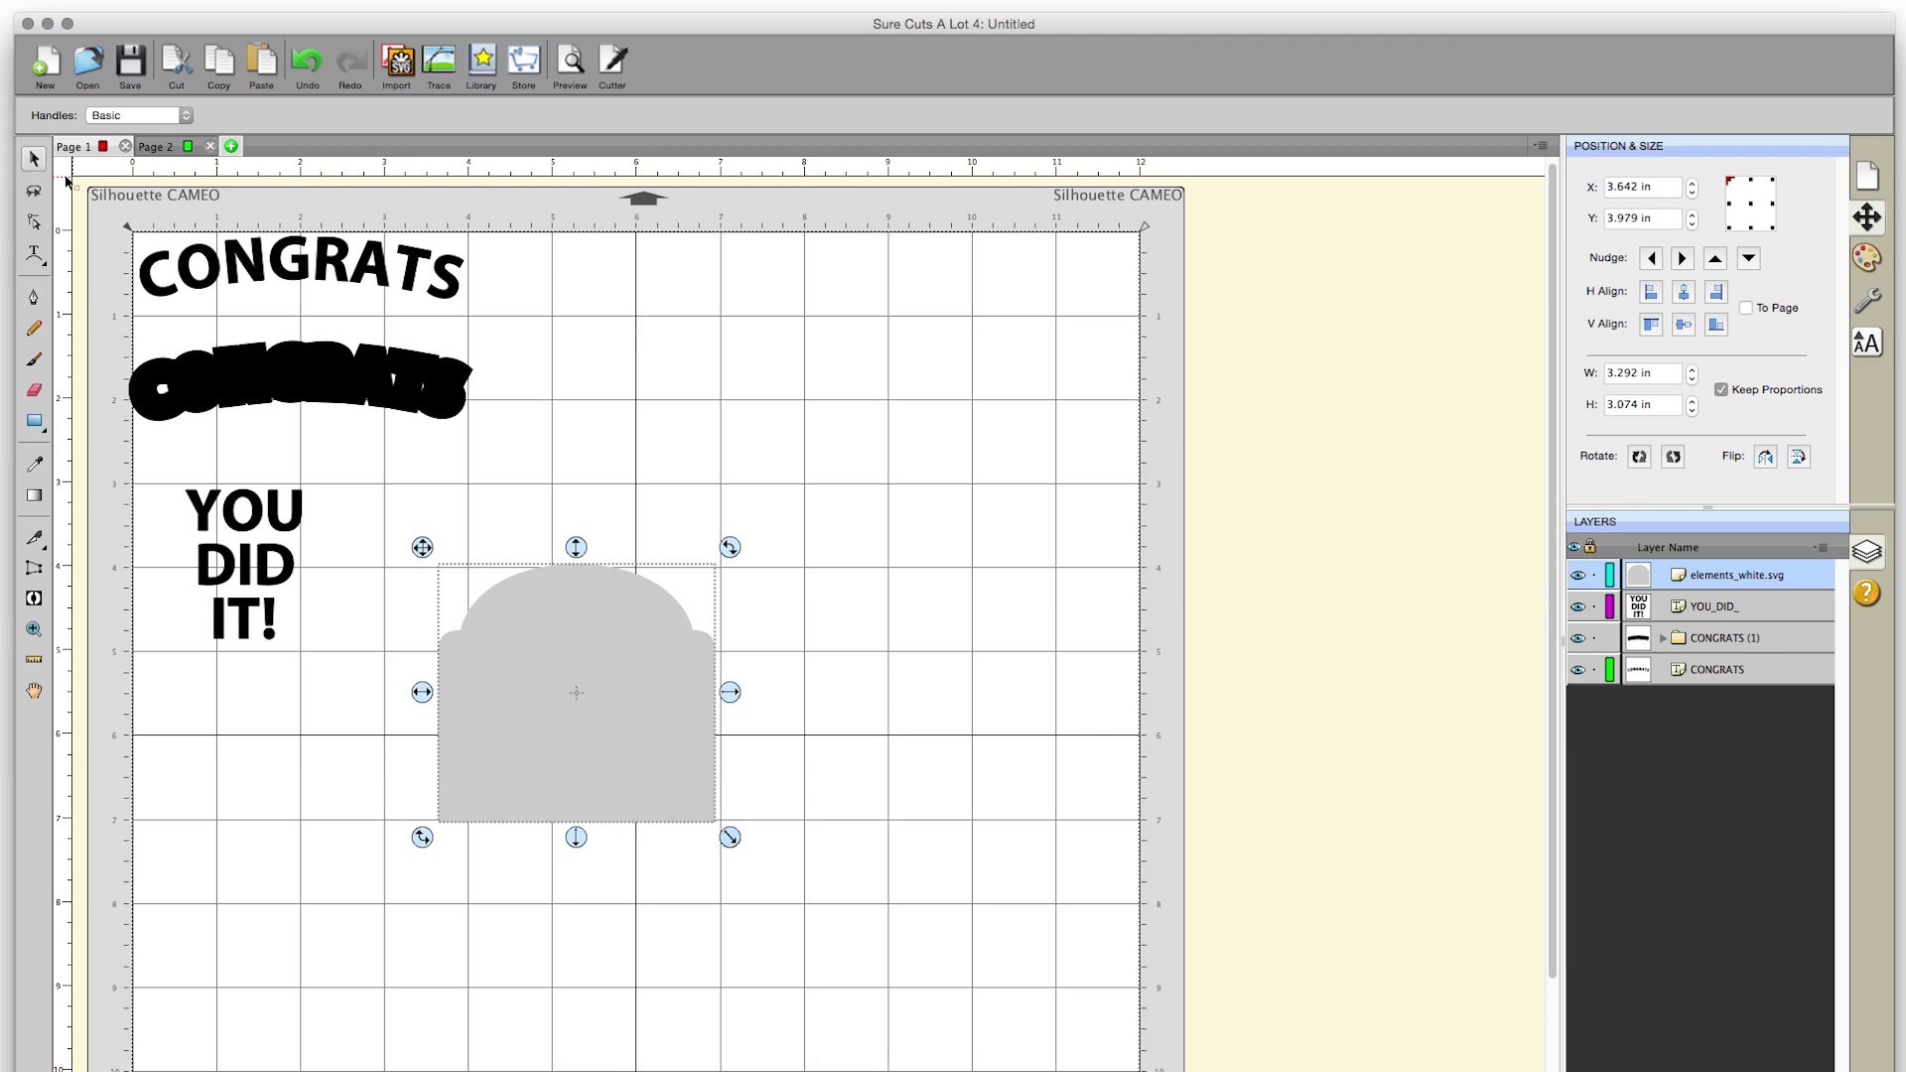
pyautogui.click(808, 463)
# Place the YOU DID IT! text in the middle of the grey panel, bring it to the front, and deselect it
pyautogui.moveTo(253, 574); pyautogui.dragTo(576, 701)
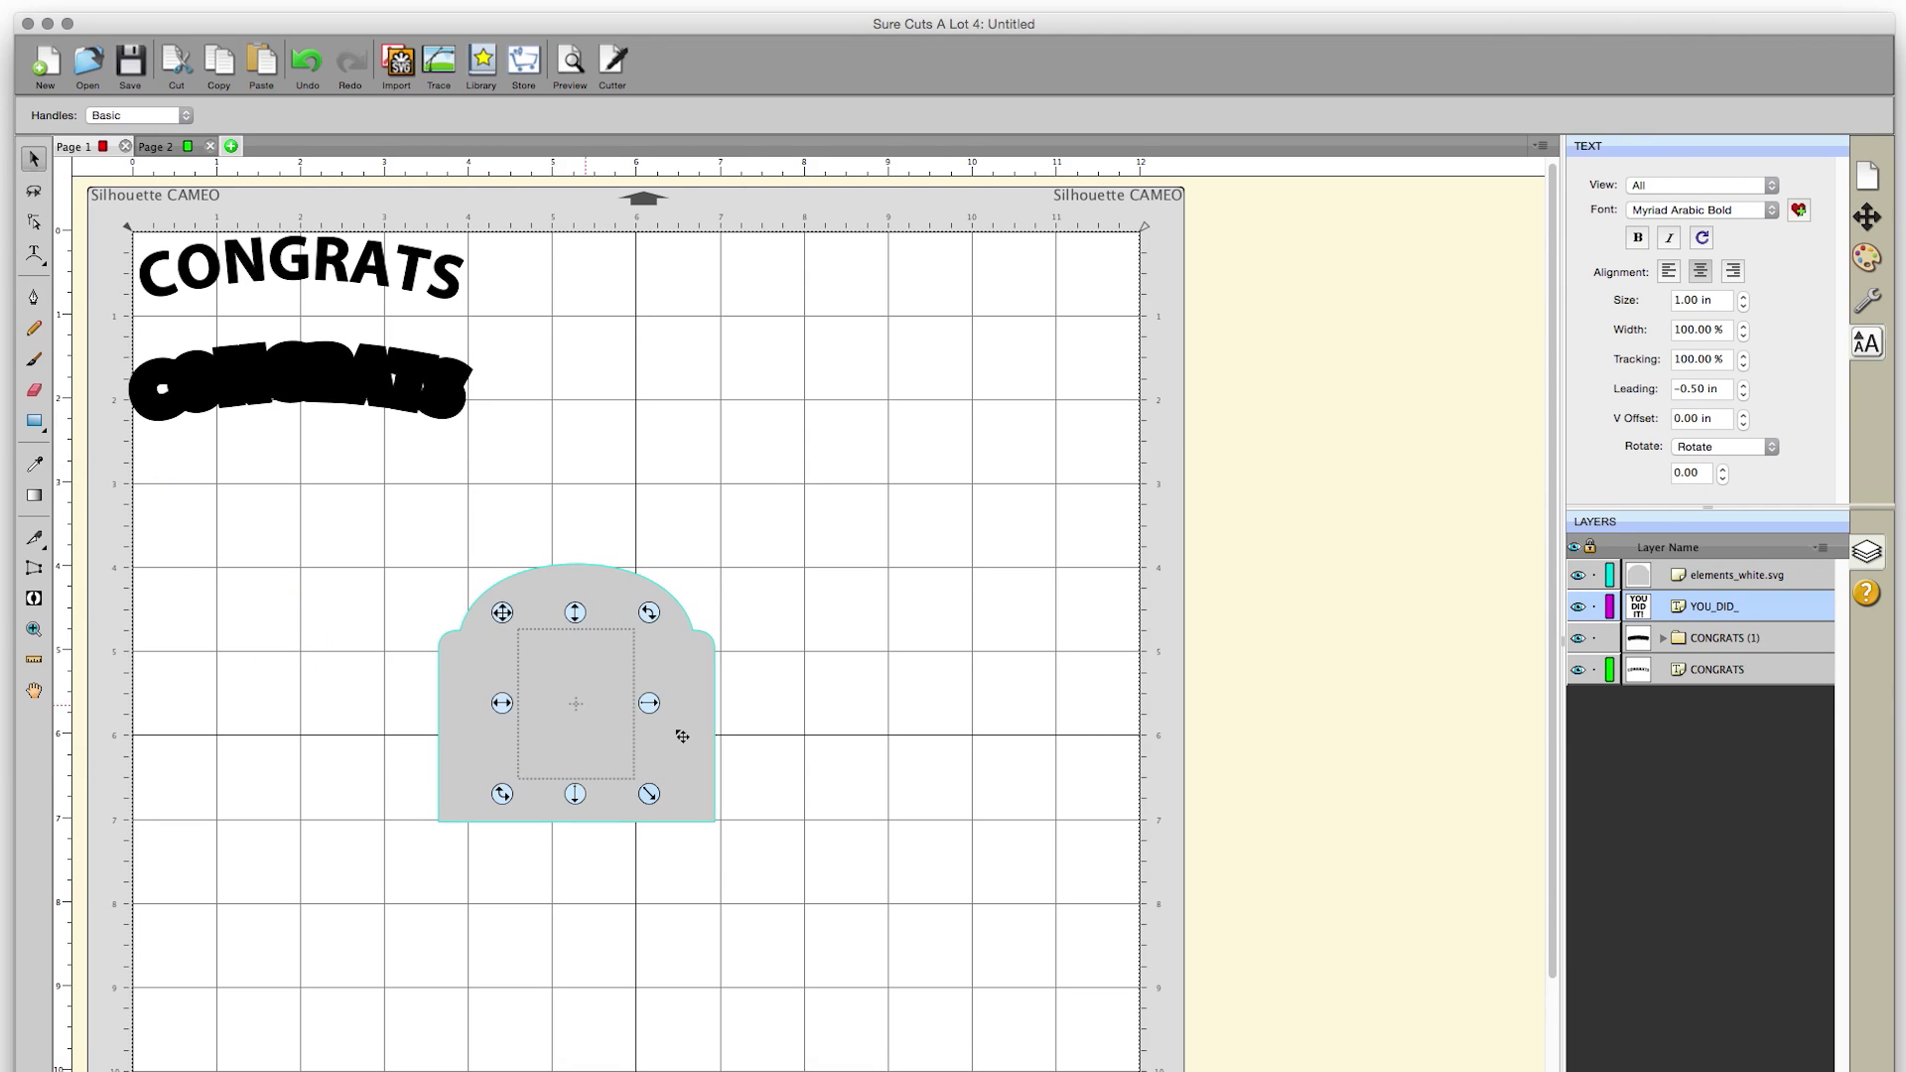
pyautogui.rightClick(586, 751)
pyautogui.moveTo(641, 800)
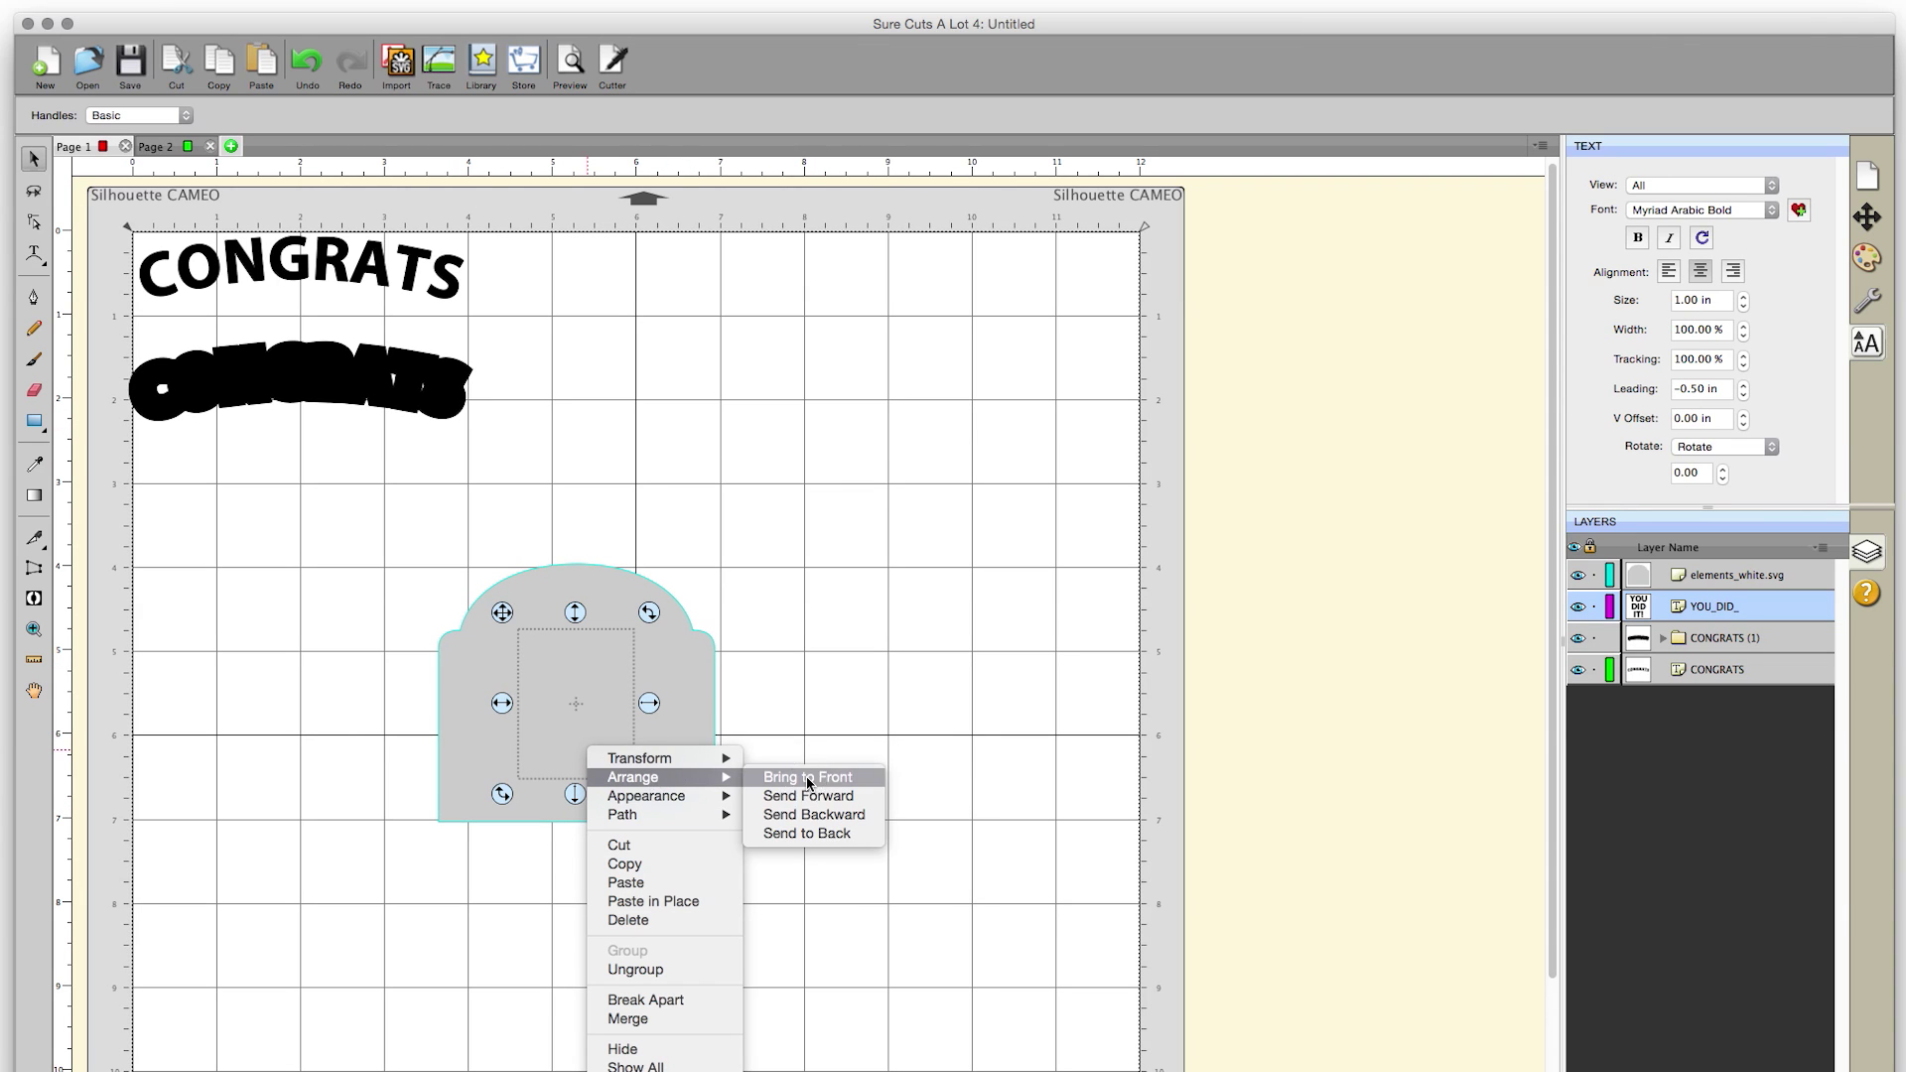
pyautogui.click(807, 781)
pyautogui.click(860, 753)
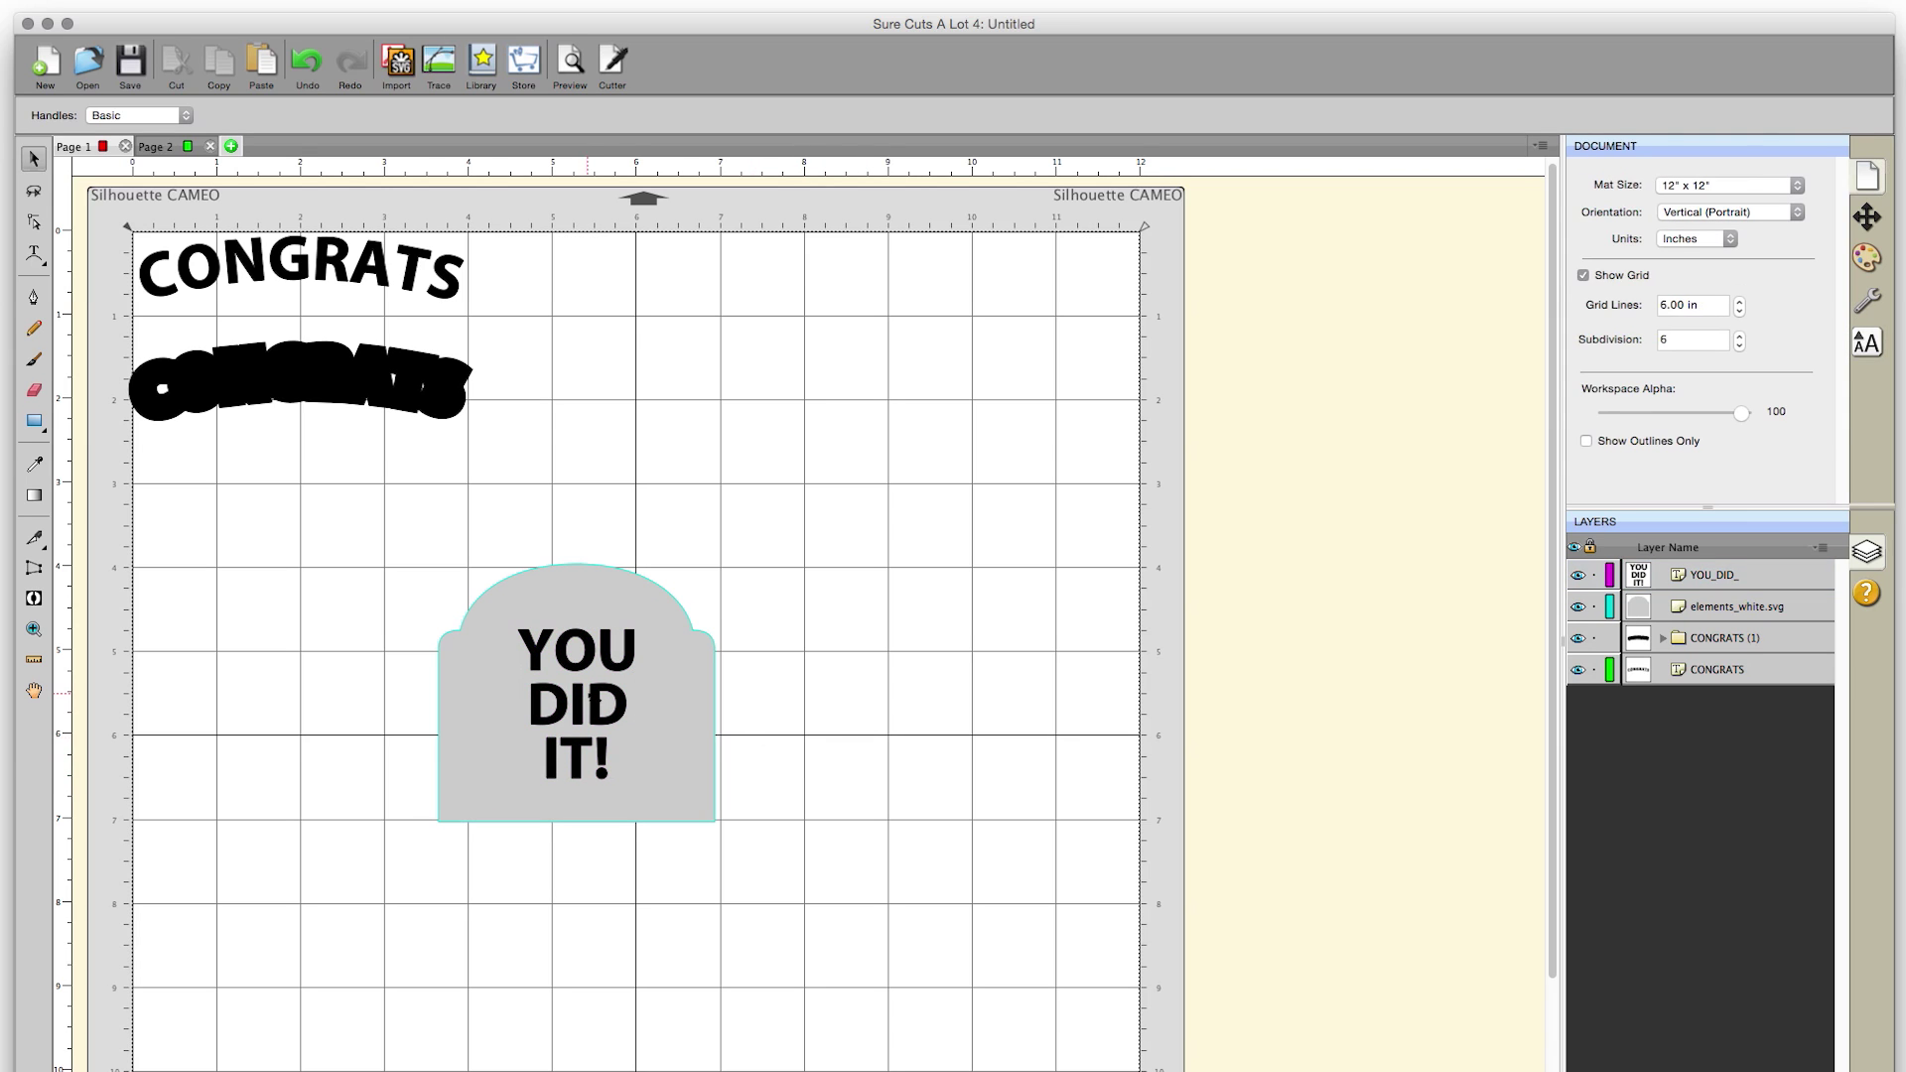
pyautogui.click(599, 695)
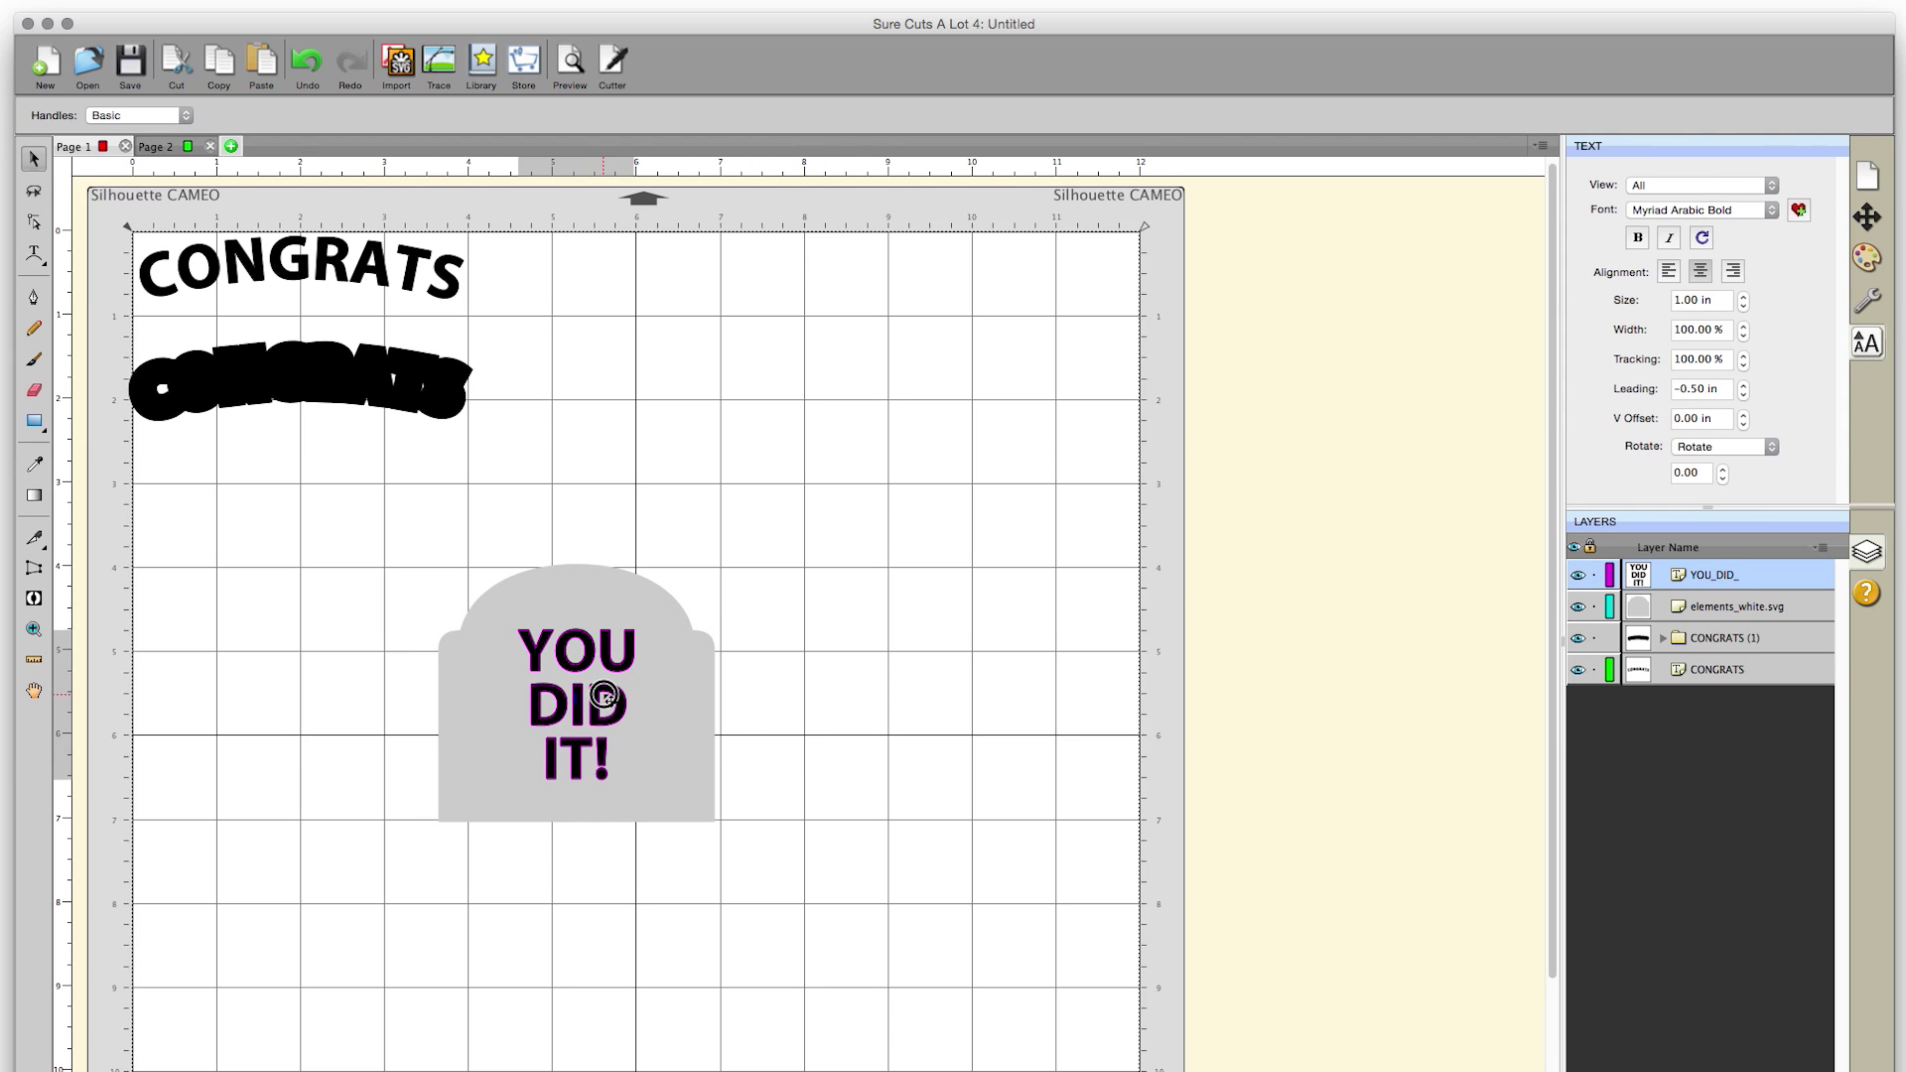
pyautogui.click(842, 797)
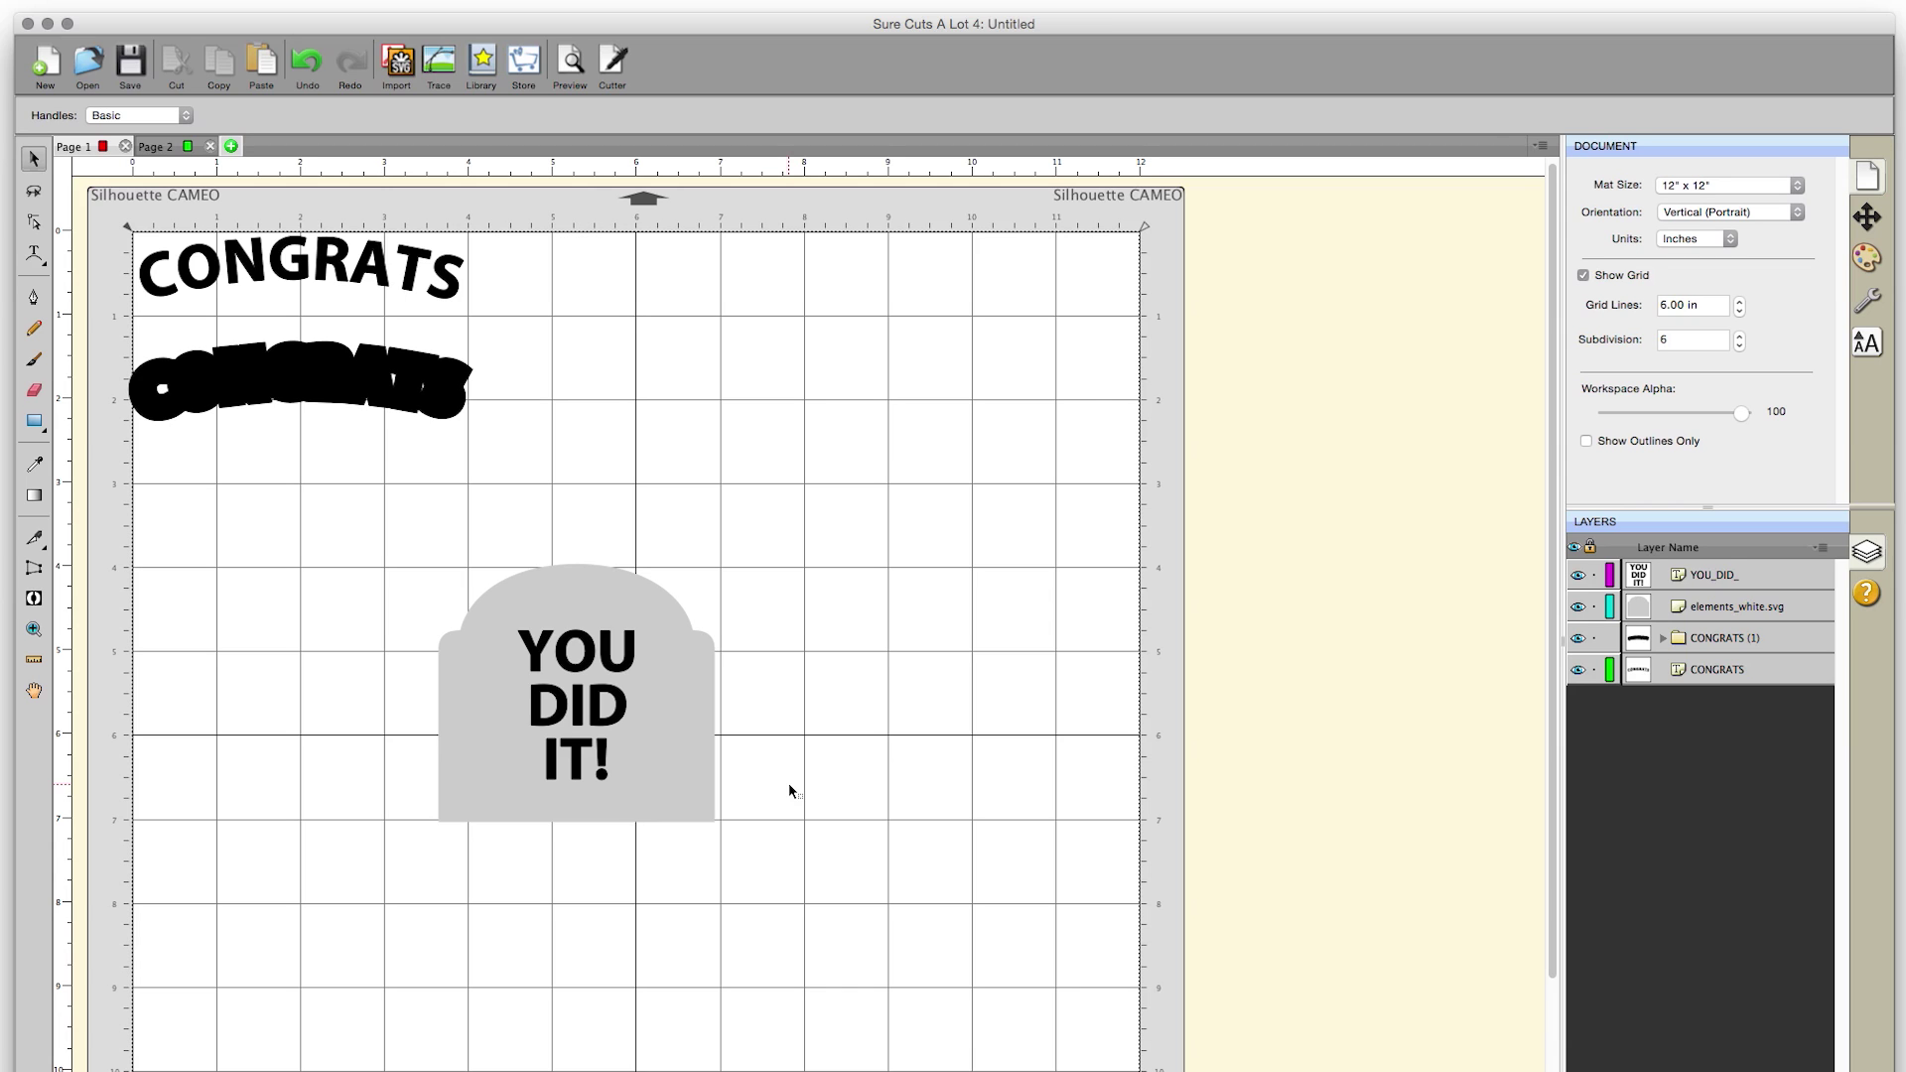
# Cut the YOU DID IT! text out of the arched panel with Exclude and shift the result slightly up and left
pyautogui.moveTo(861, 894); pyautogui.dragTo(824, 873)
pyautogui.rightClick(668, 741)
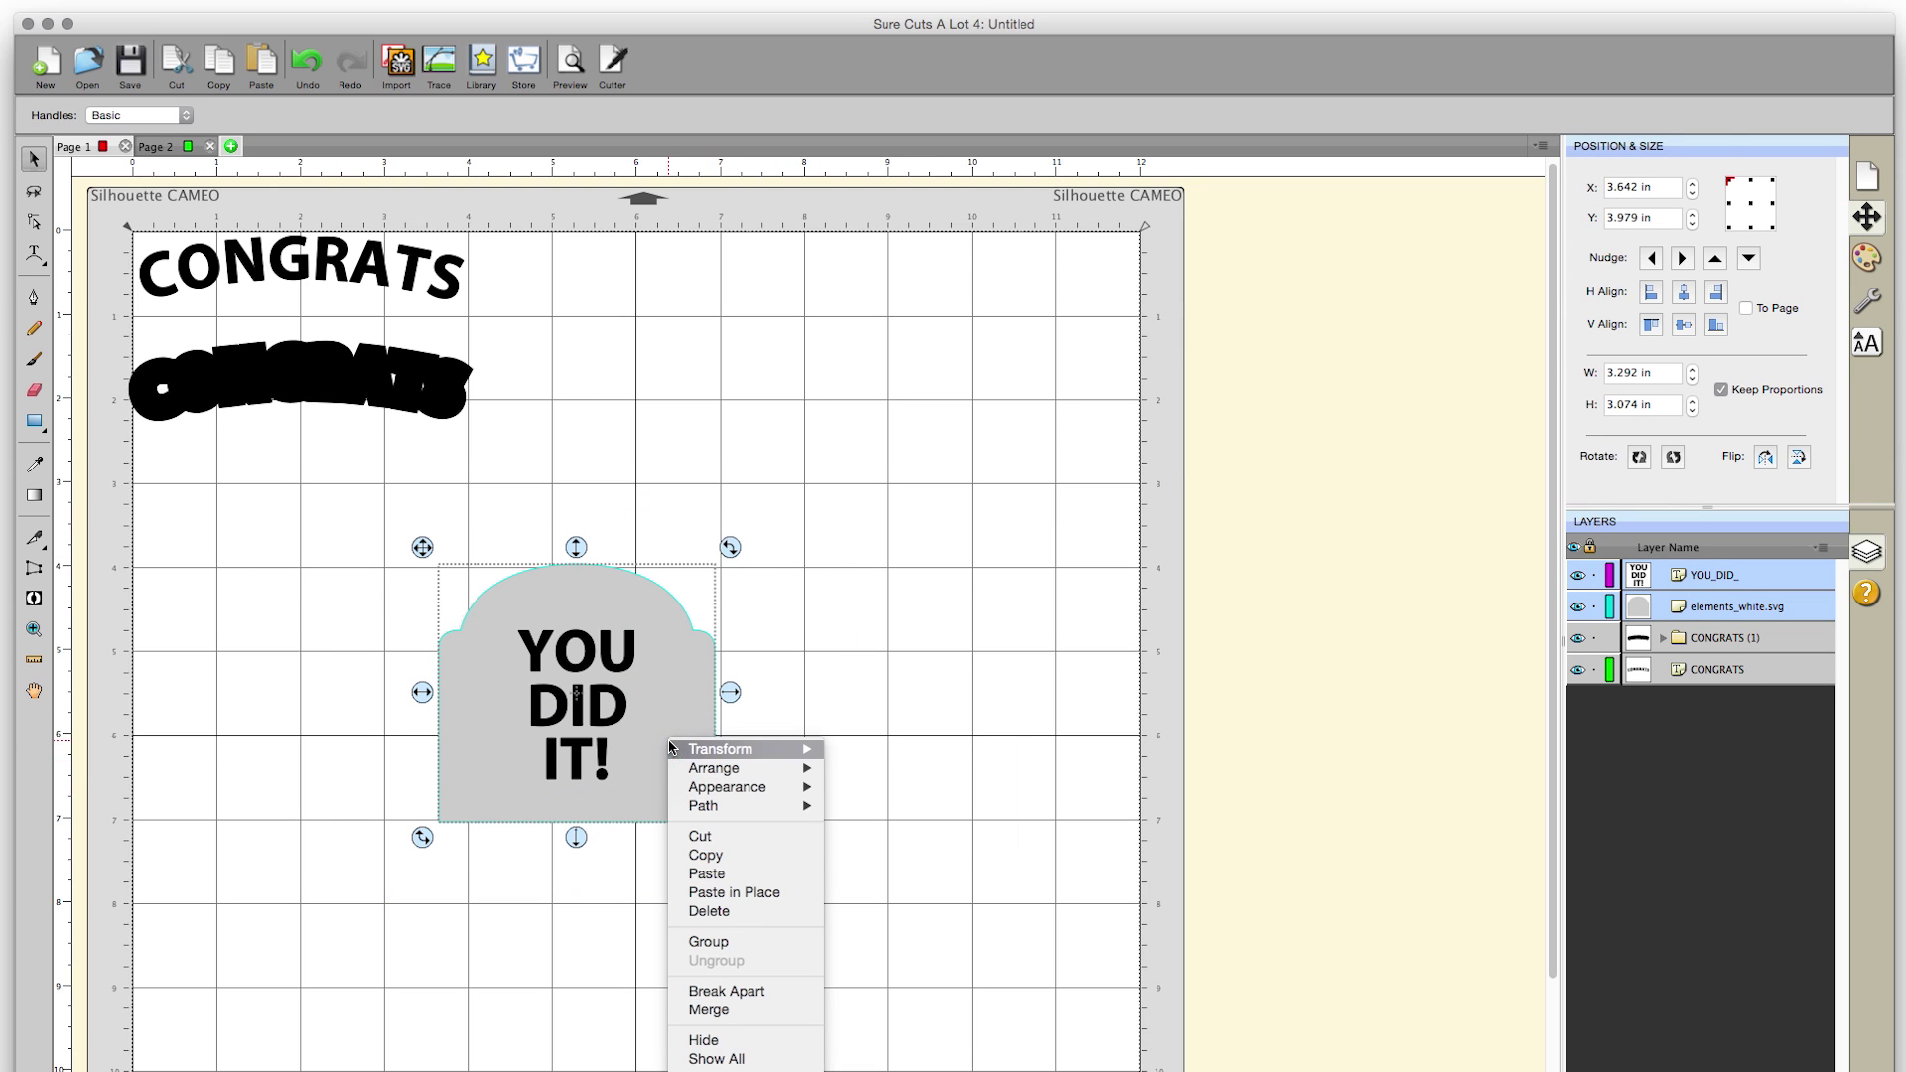
pyautogui.moveTo(716, 814)
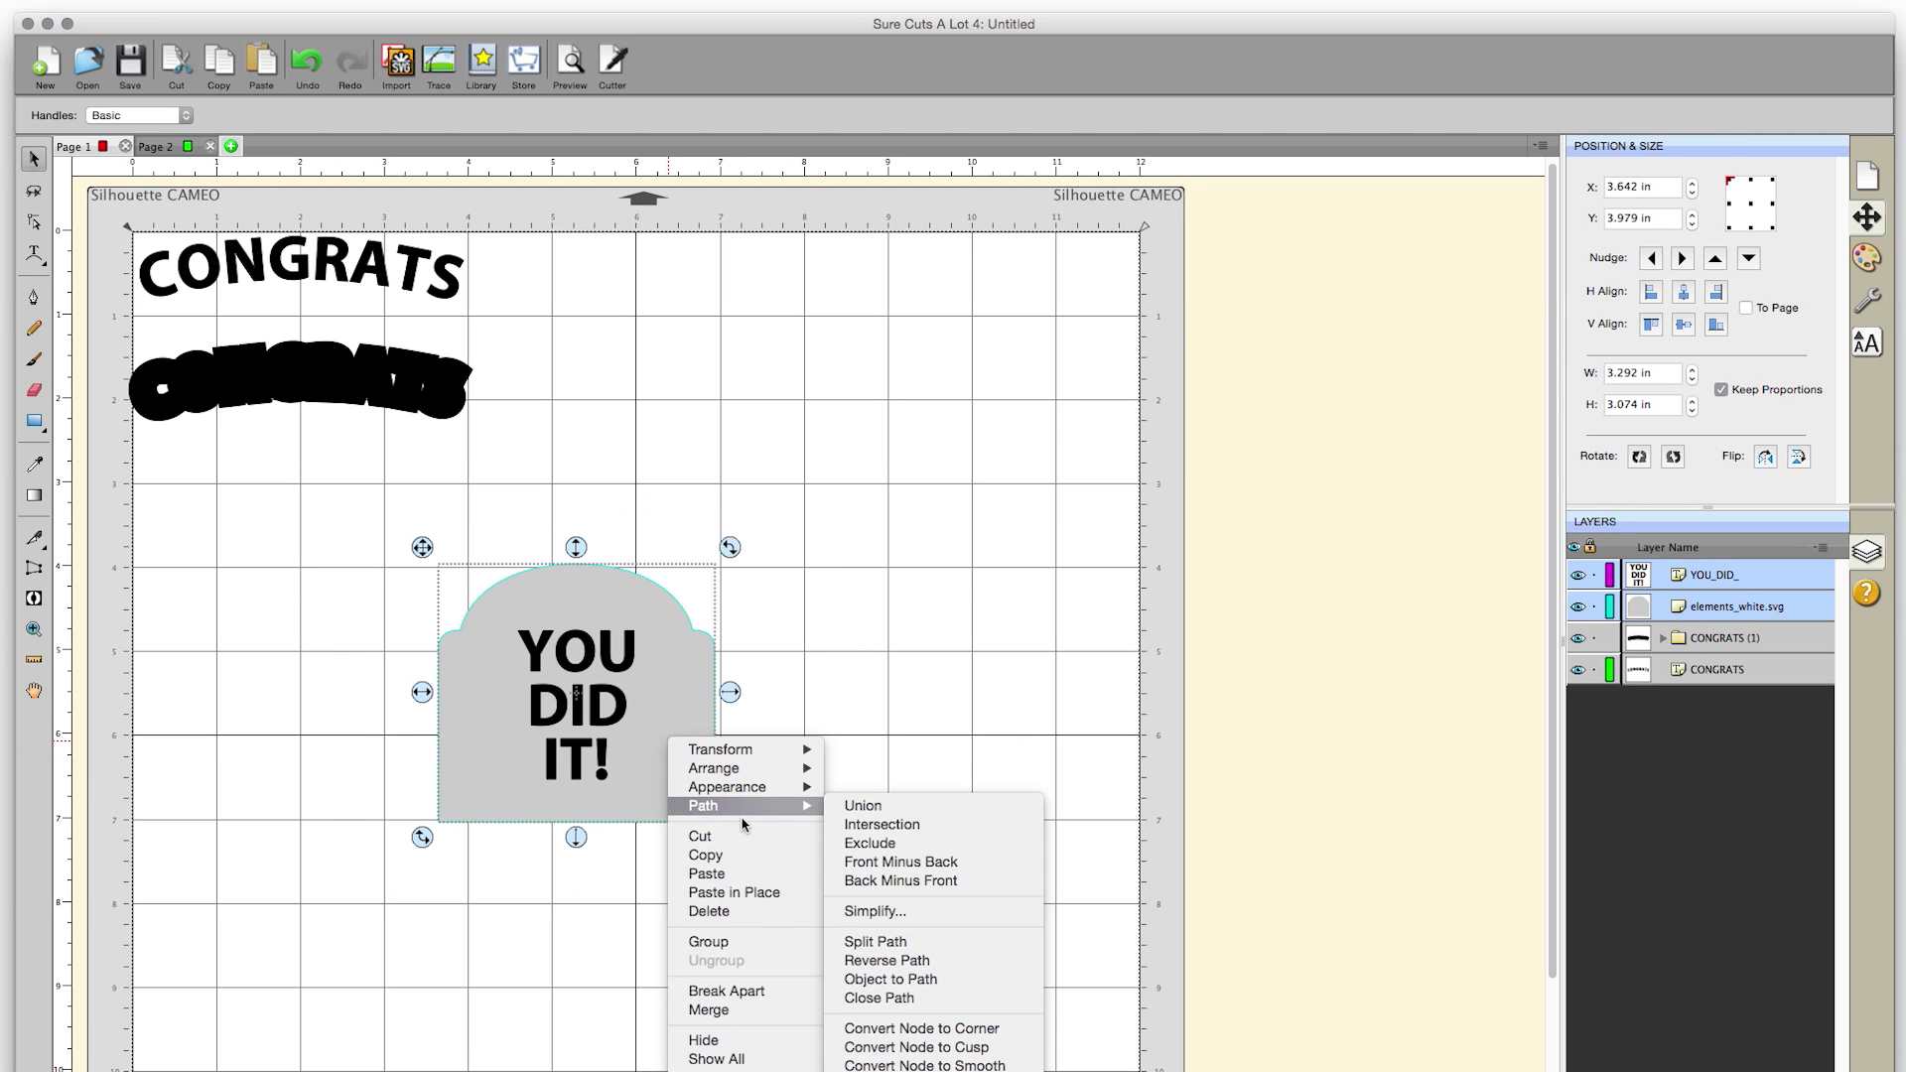
pyautogui.click(882, 843)
pyautogui.click(850, 770)
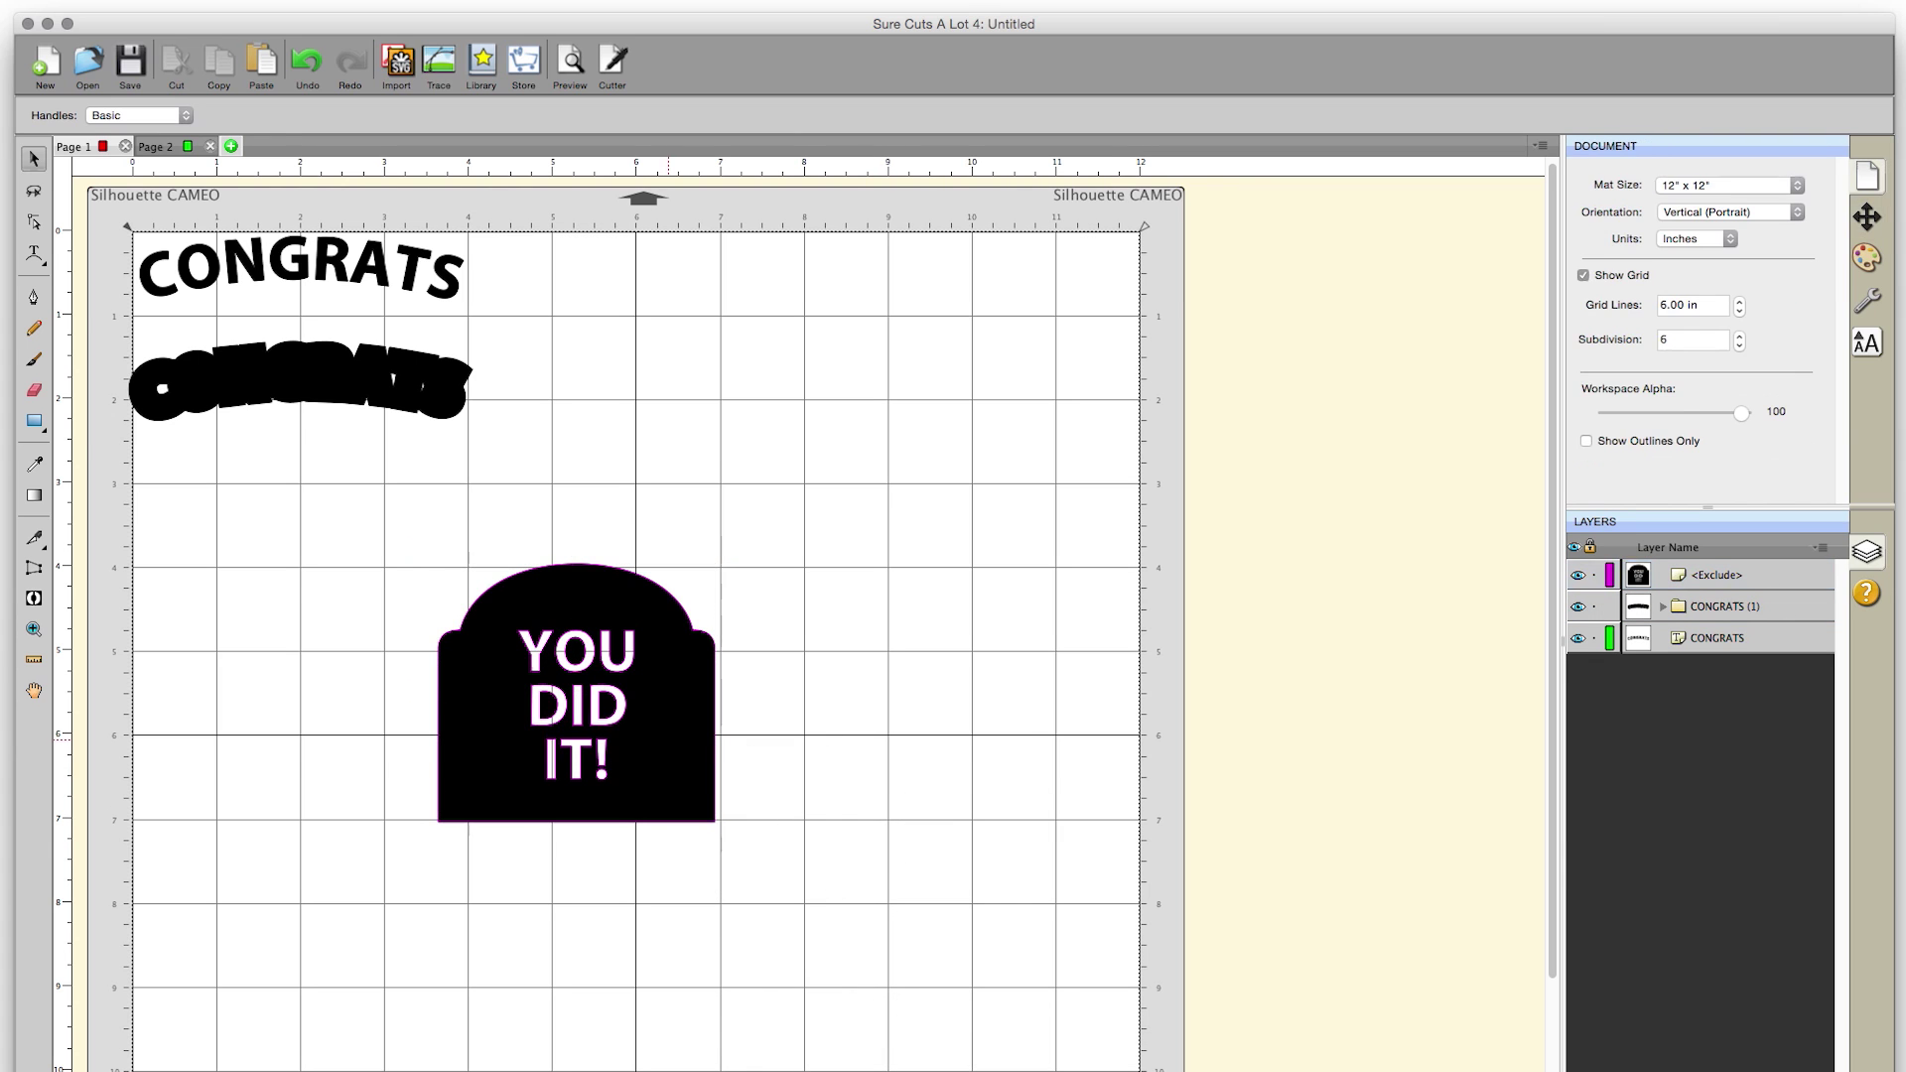
pyautogui.moveTo(651, 736)
pyautogui.mouseDown()
pyautogui.moveTo(563, 702)
pyautogui.moveTo(724, 795)
pyautogui.moveTo(633, 731)
pyautogui.mouseUp()
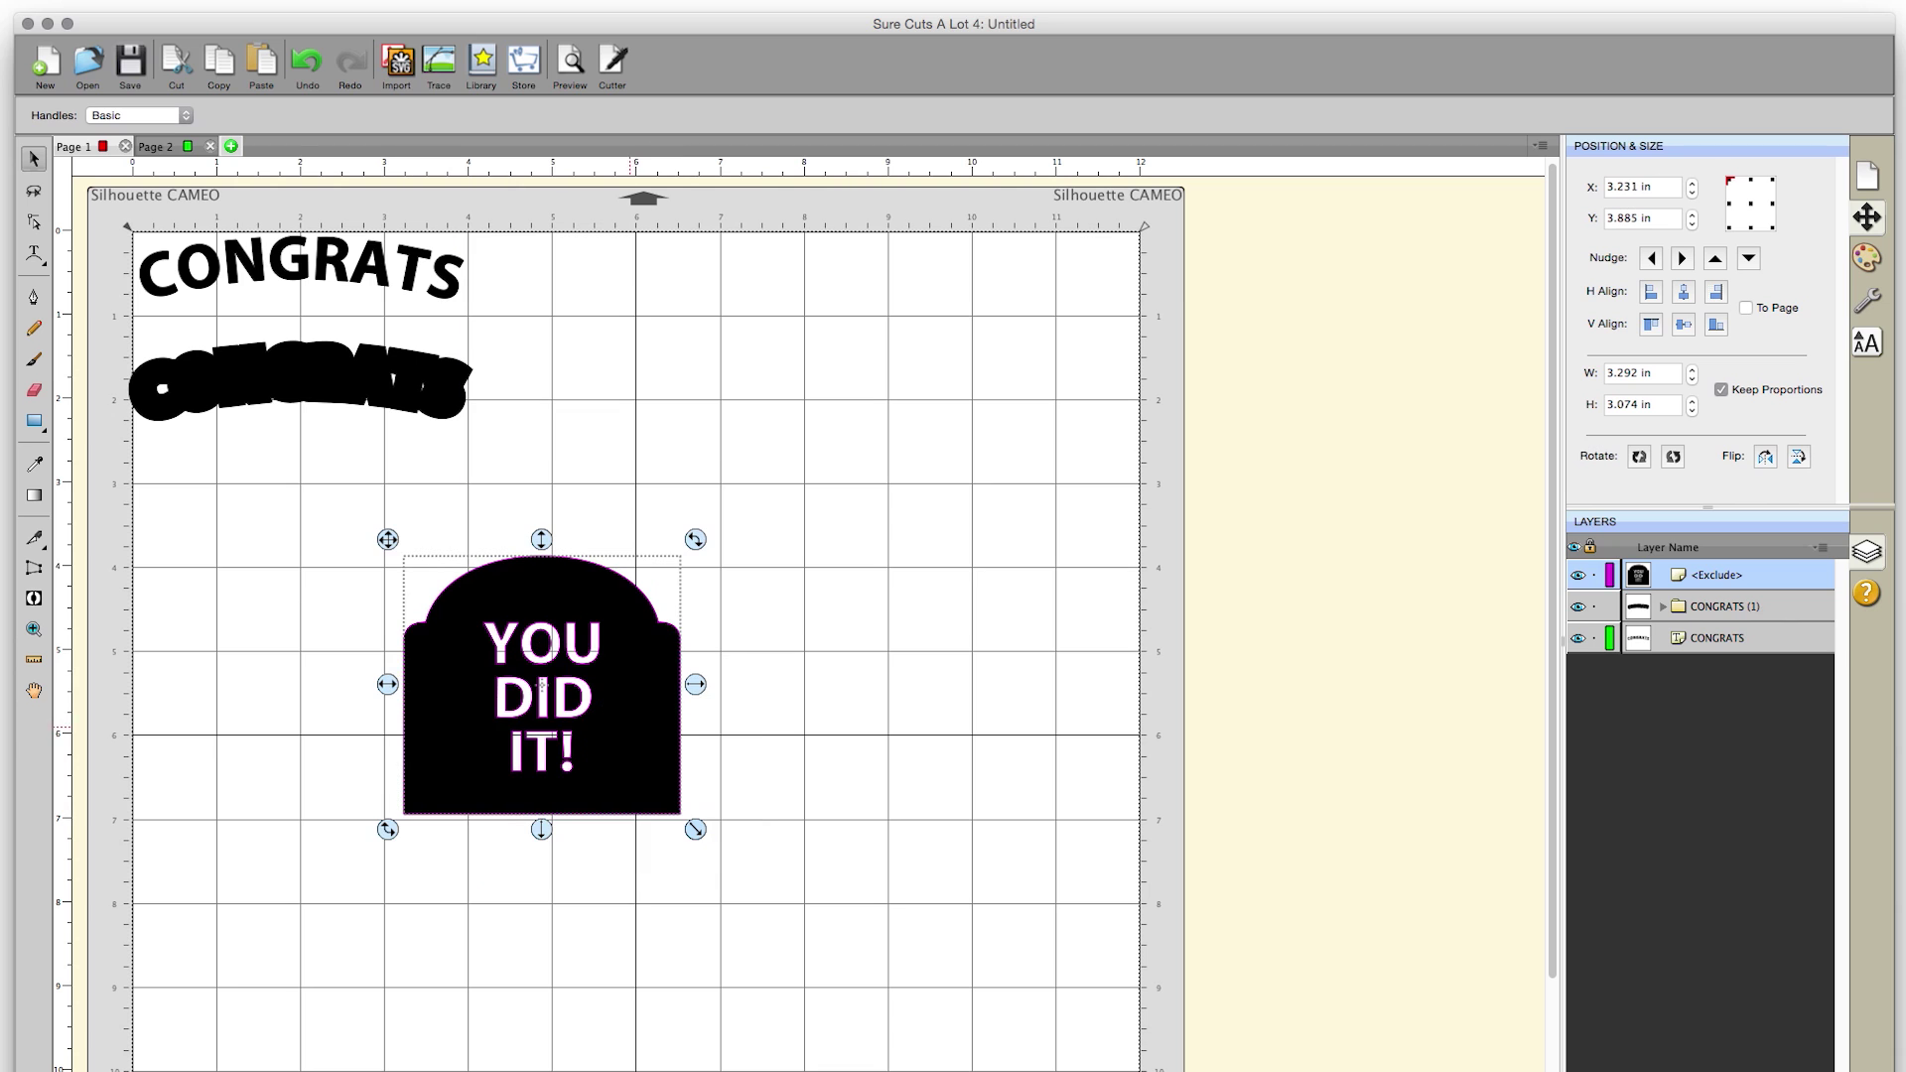
# Delete the CONGRATS text and its shadow, and move the YOU DID IT! panel to about X 0.25 in, Y 0.12 in
pyautogui.click(288, 370)
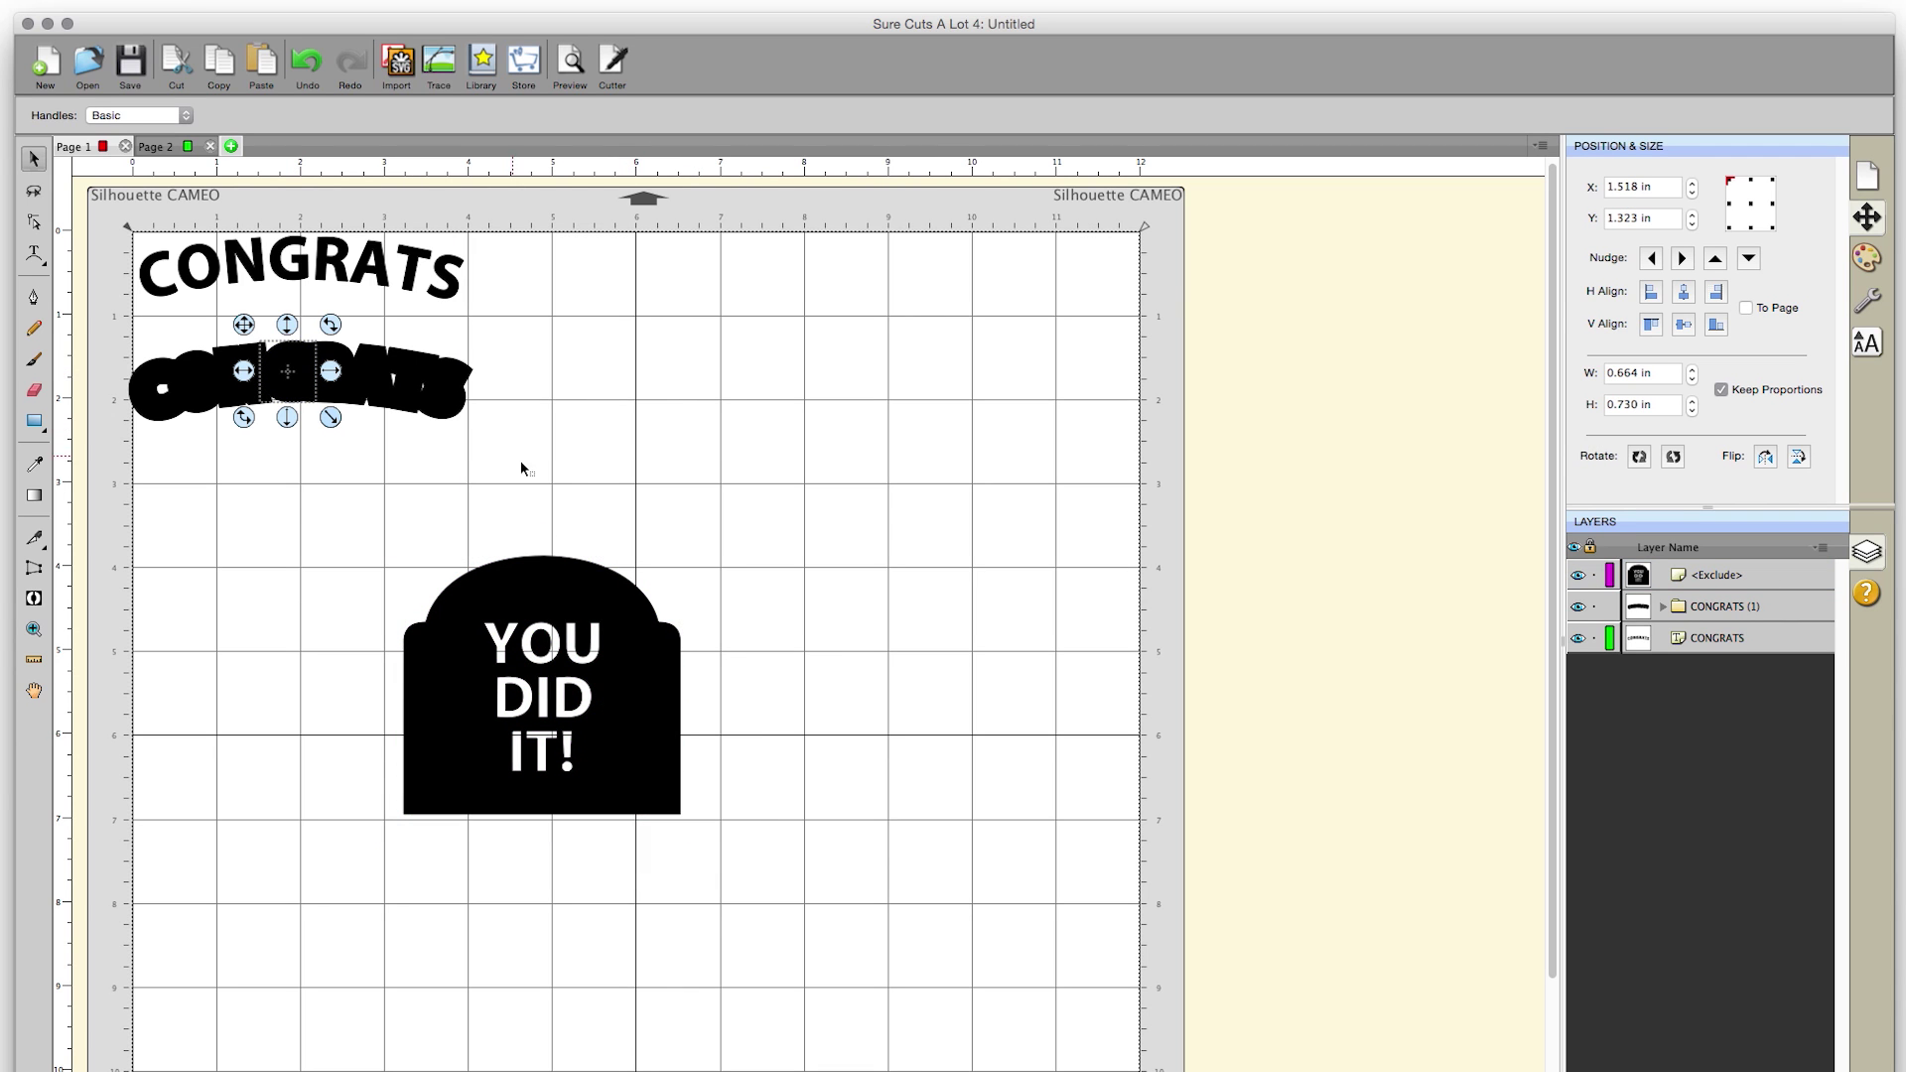
pyautogui.moveTo(434, 436); pyautogui.dragTo(95, 206)
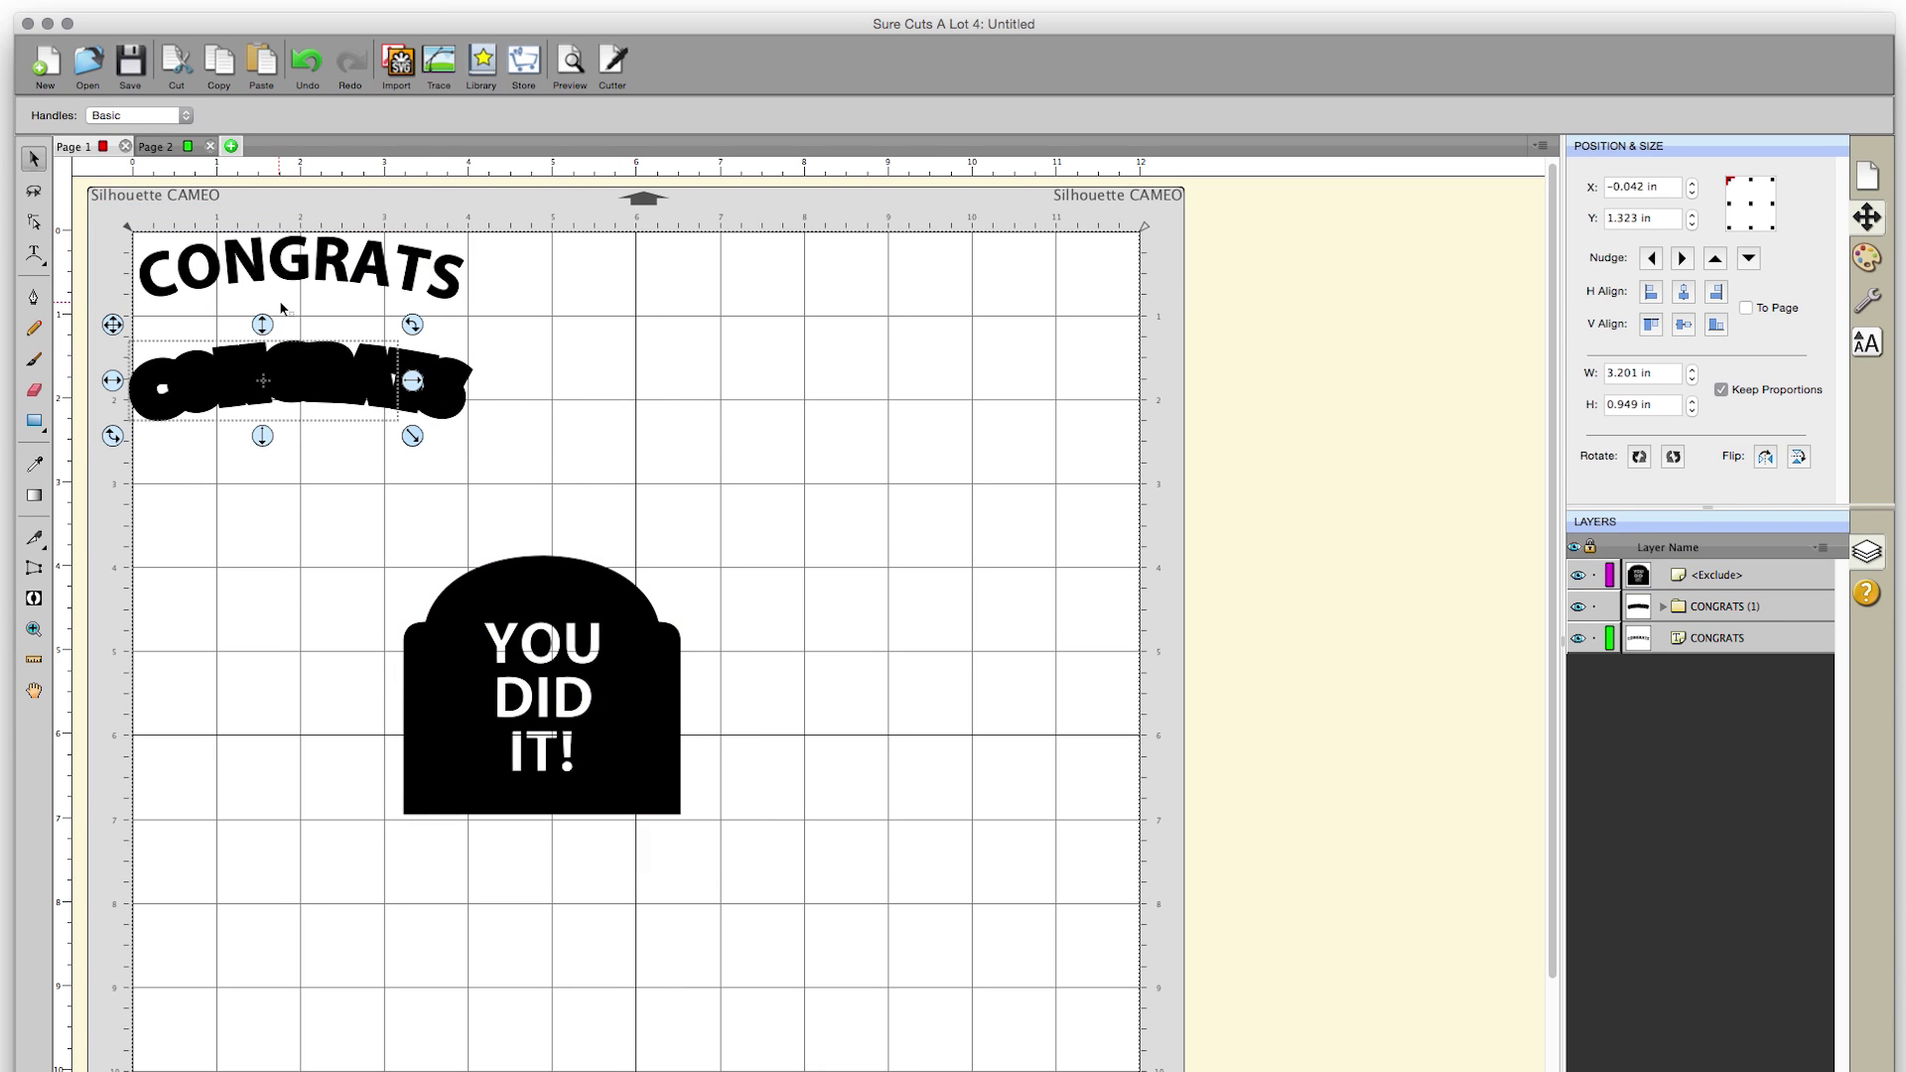
pyautogui.press('Delete')
pyautogui.moveTo(579, 461); pyautogui.dragTo(90, 188)
pyautogui.press('Delete')
pyautogui.moveTo(542, 574); pyautogui.dragTo(290, 258)
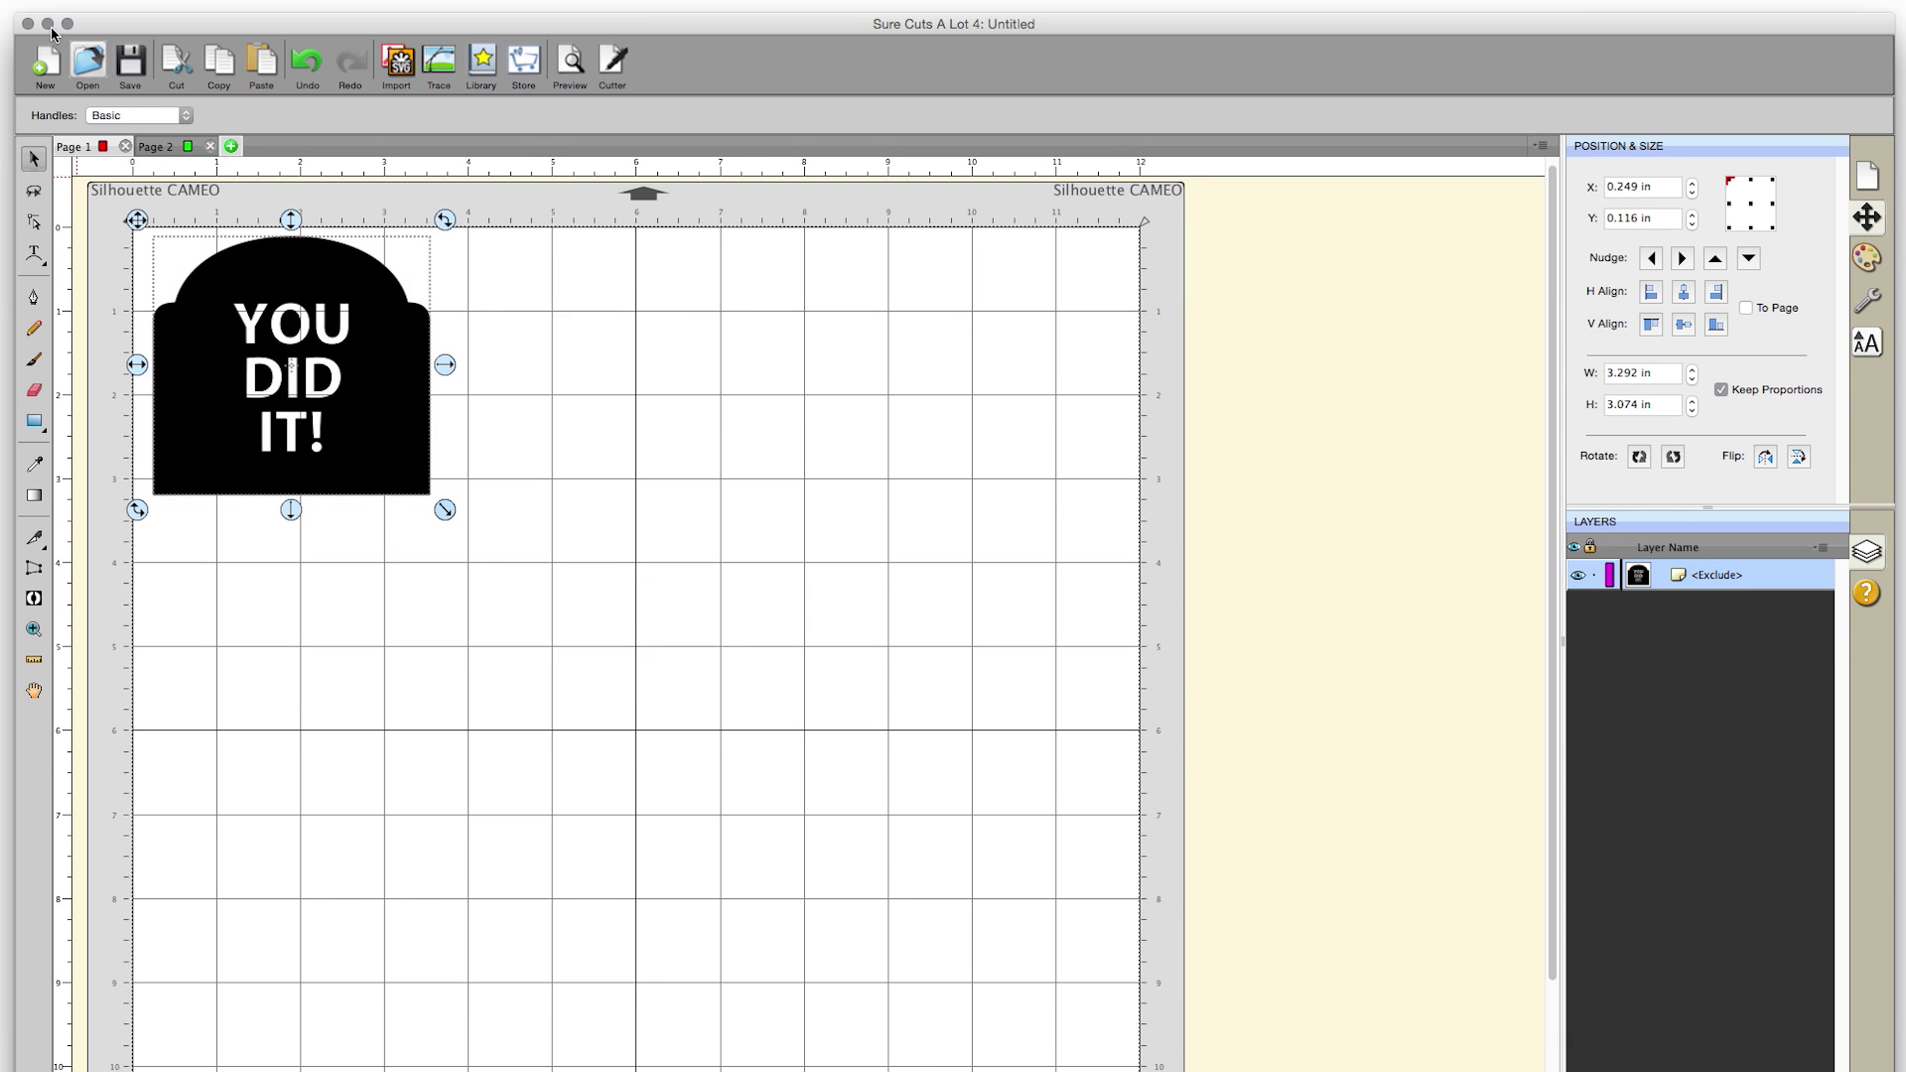
# Export the YOU DID IT! panel to the Desktop as youdidit.svg, in Design Space compatible SVG format at 72 DPI
pyautogui.click(2, 2)
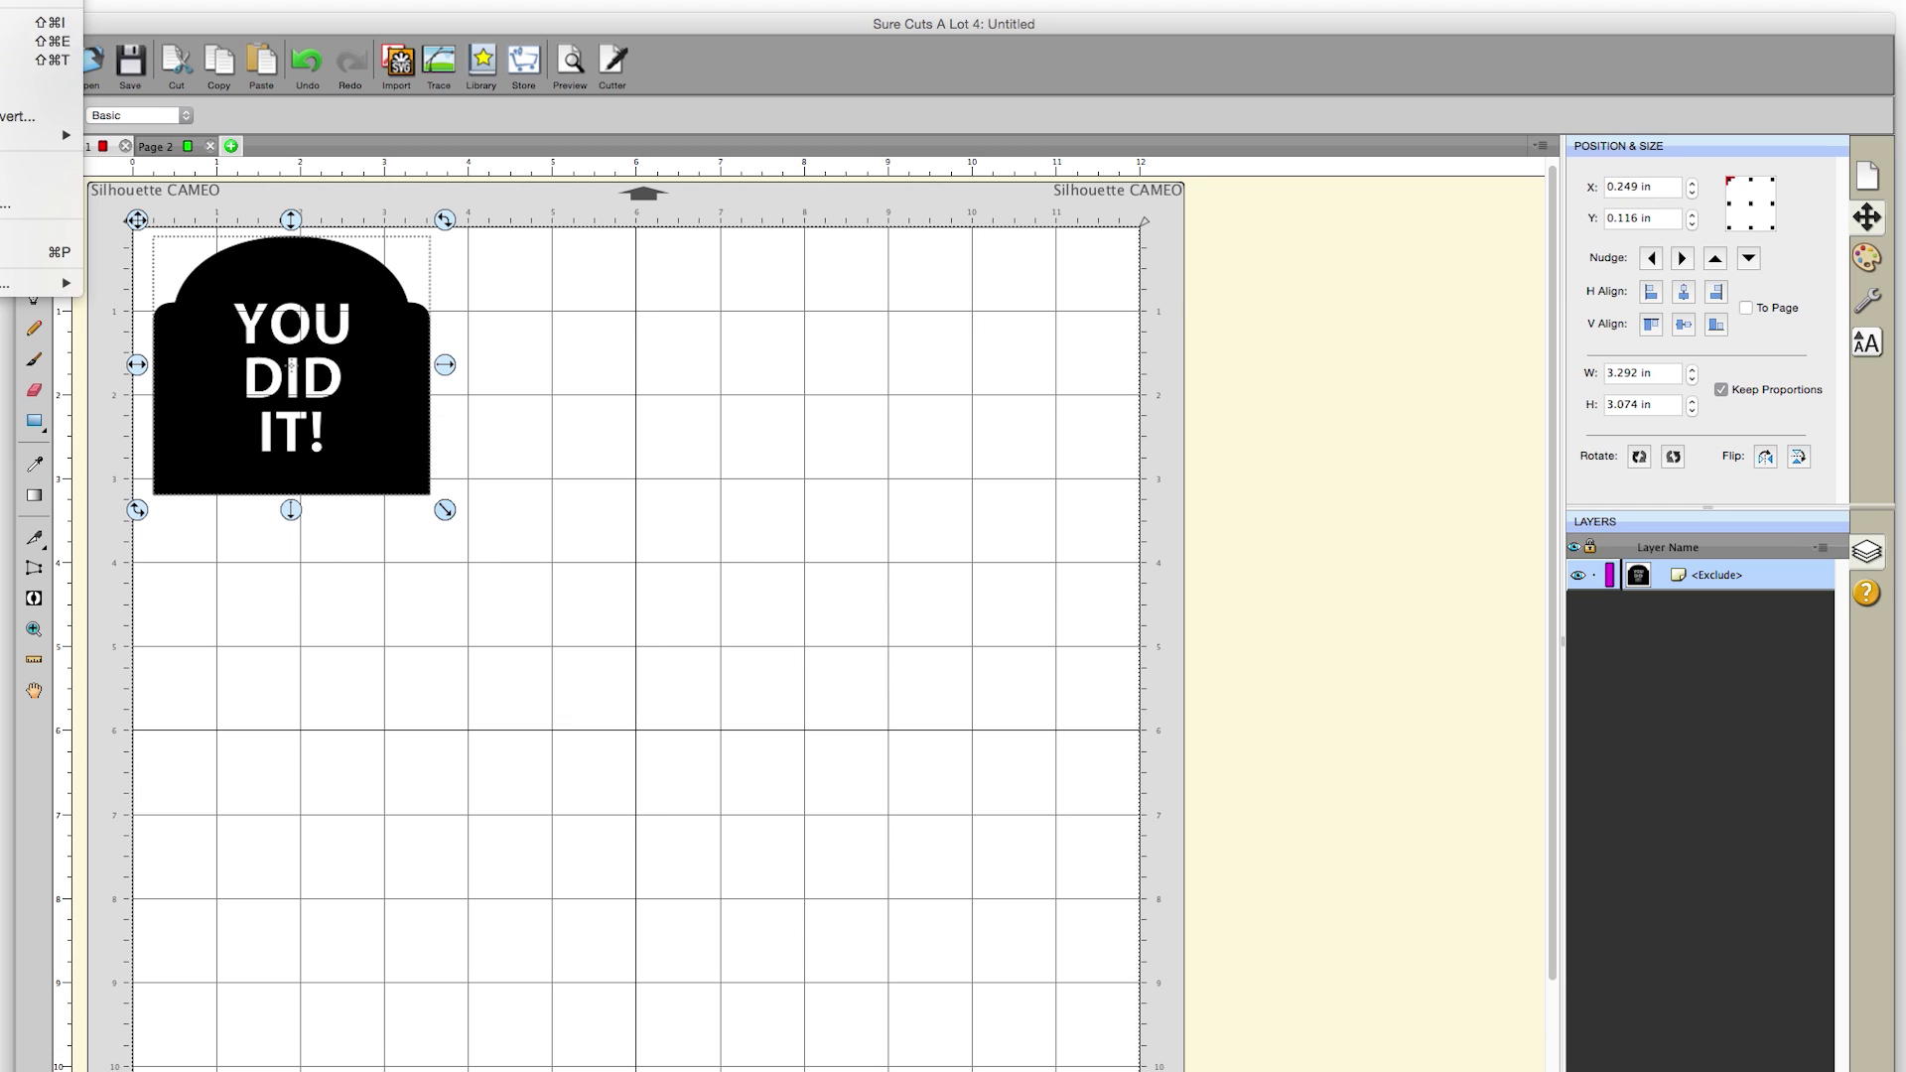
pyautogui.click(20, 43)
pyautogui.write('youdidit.svg')
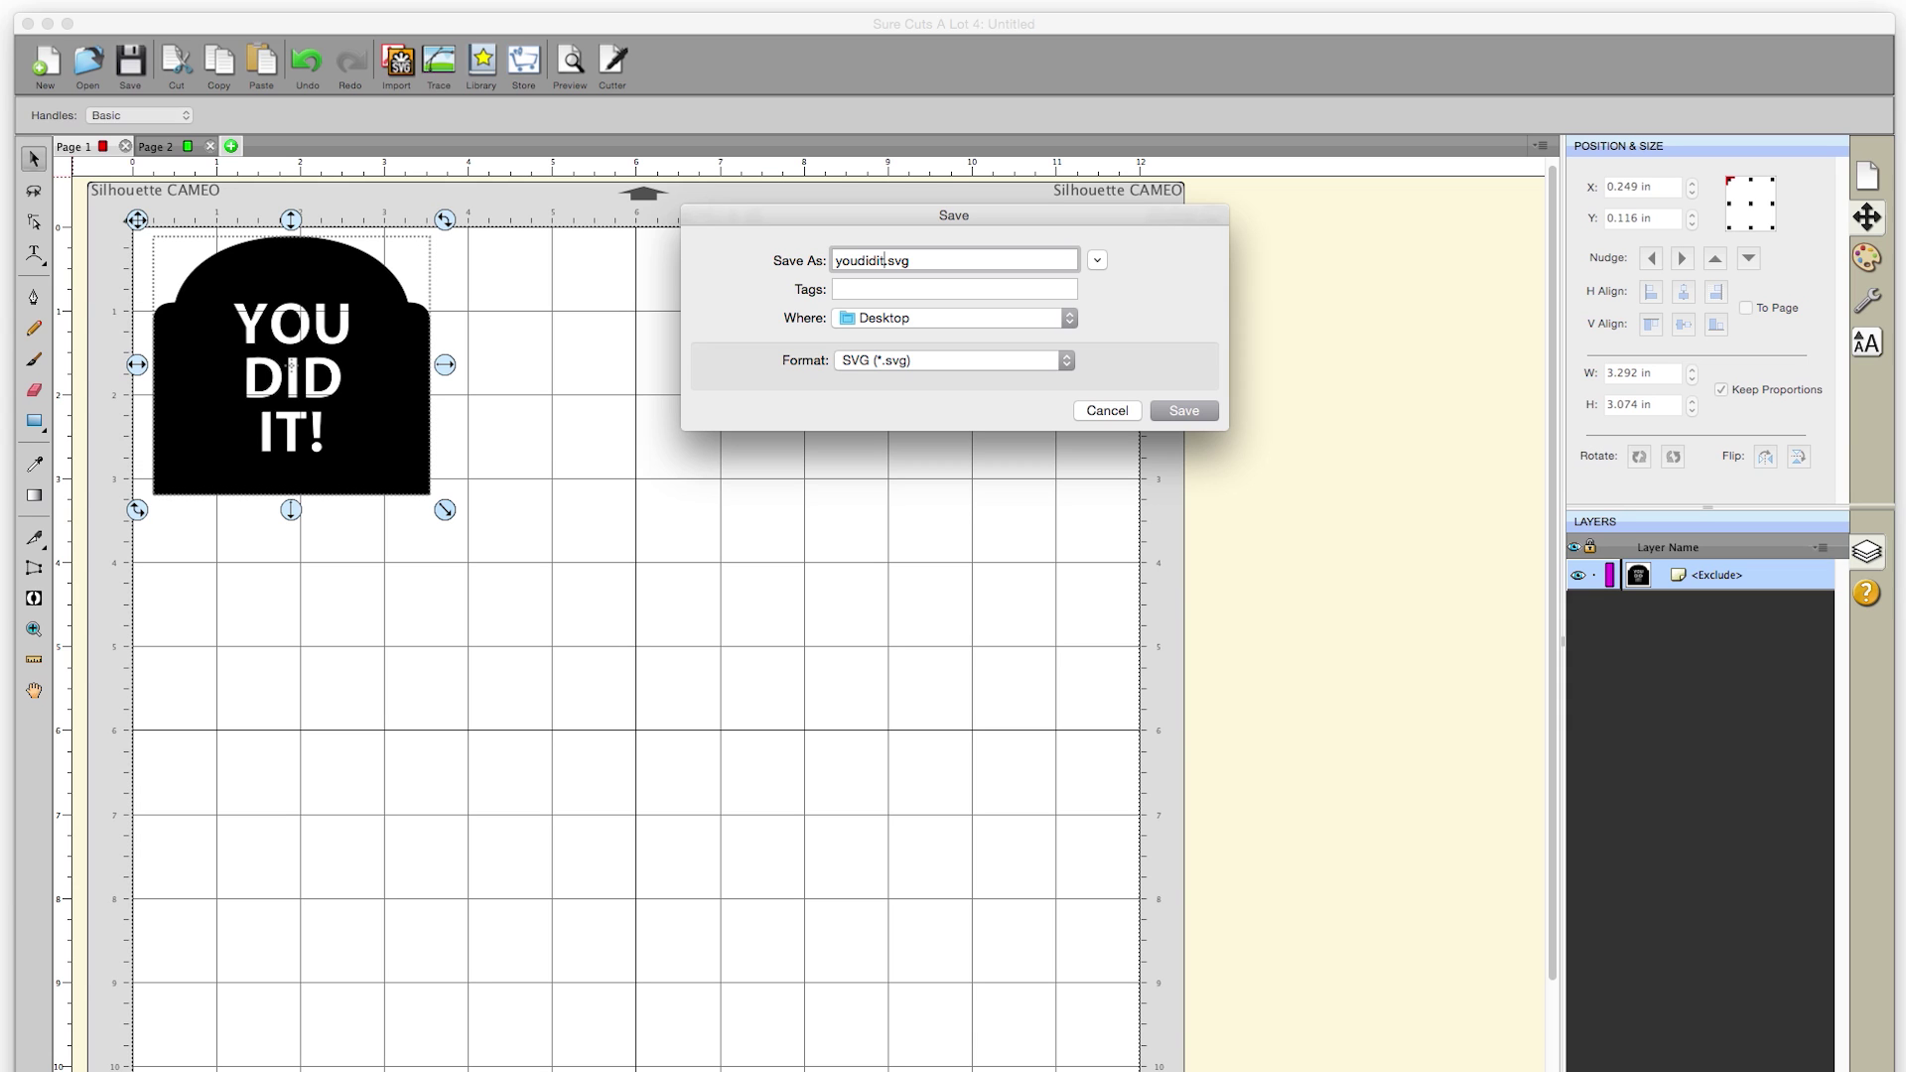
pyautogui.press('Return')
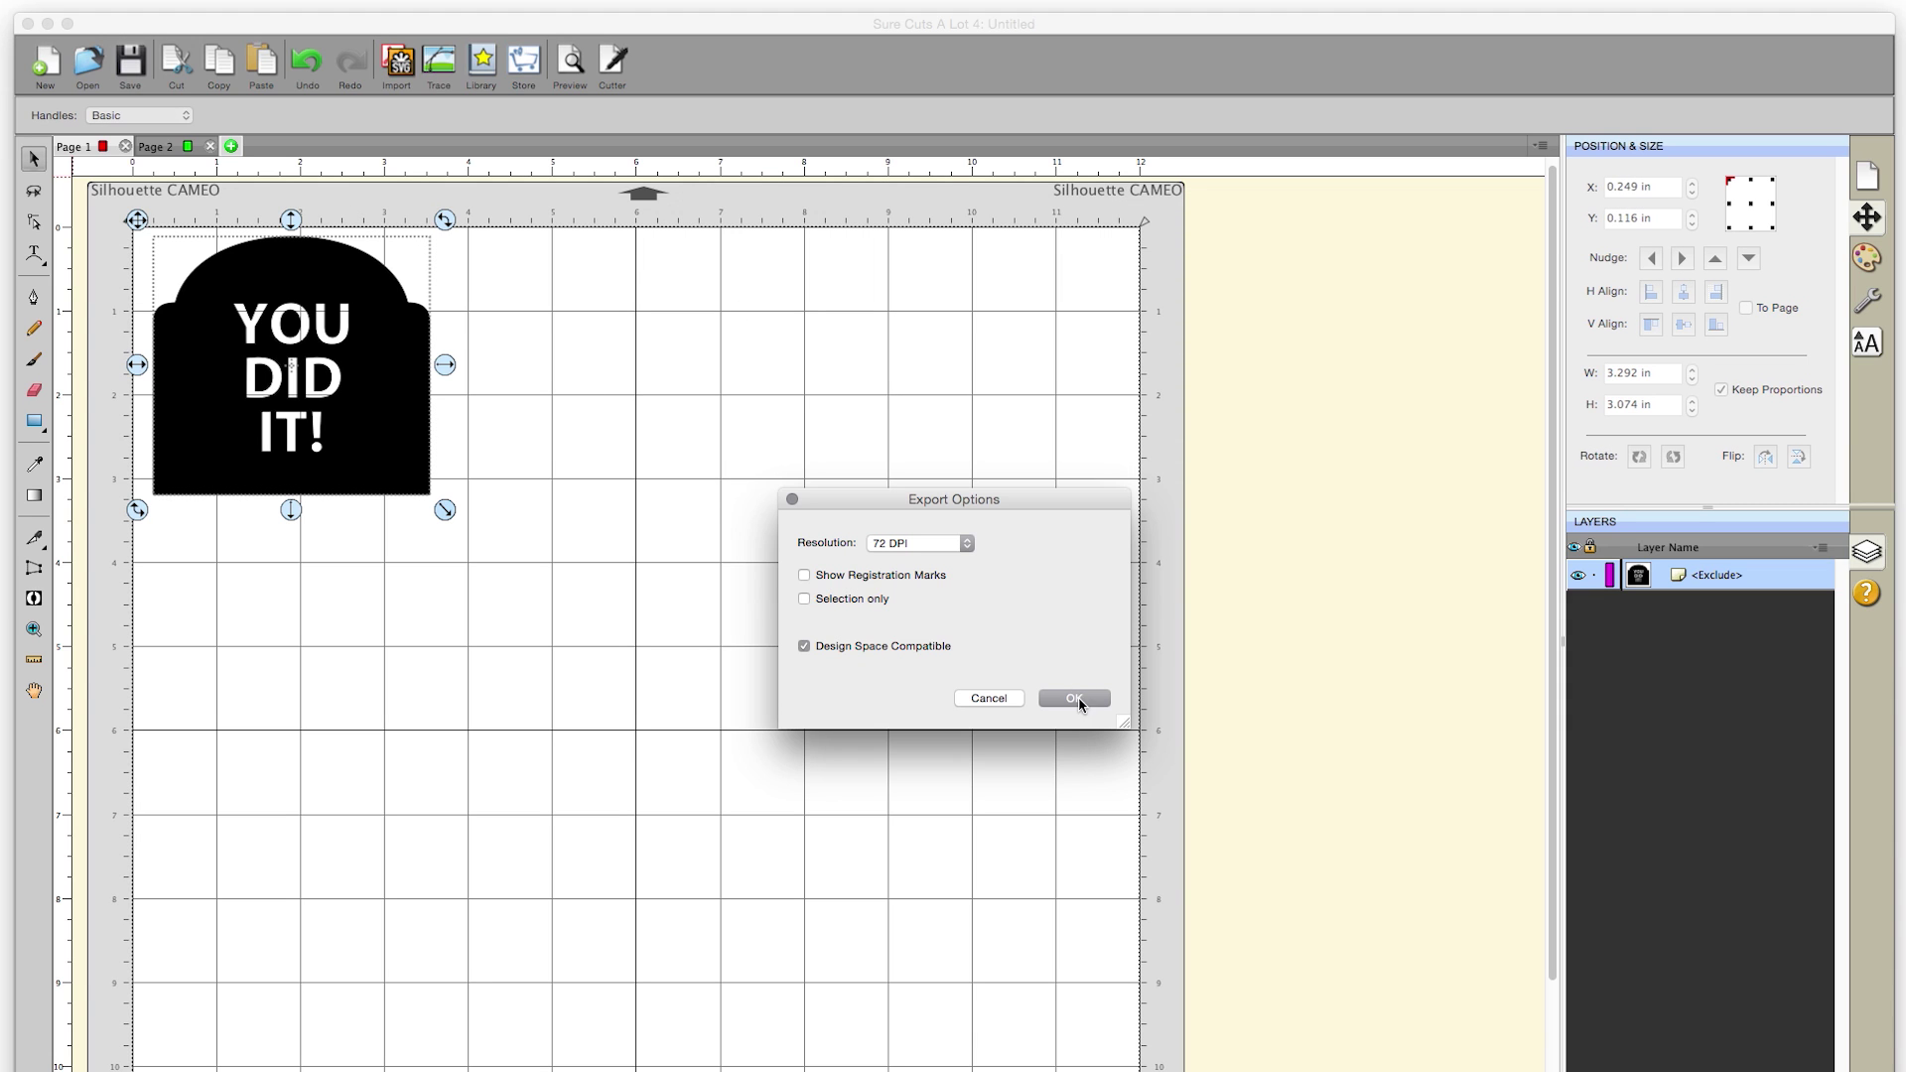
pyautogui.click(1078, 698)
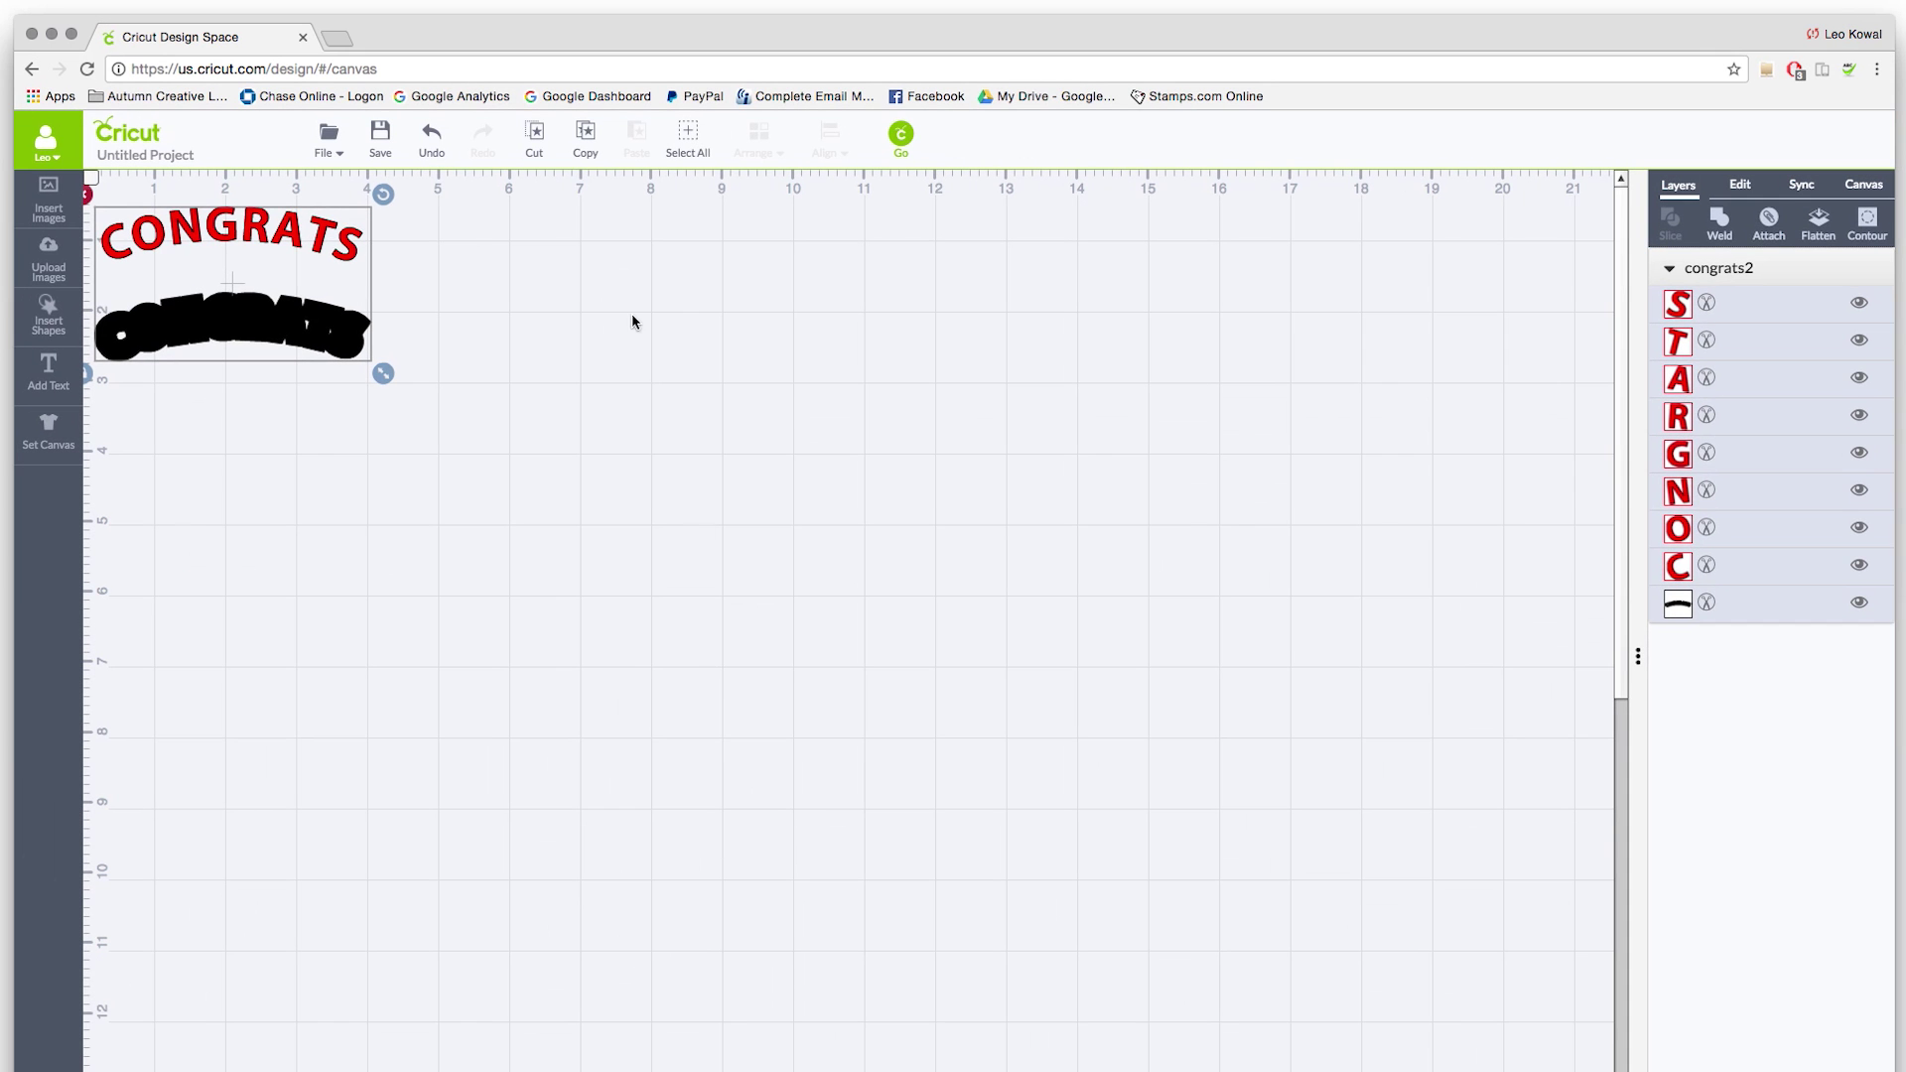
# Switch to Cricut Design Space, upload youdidit.svg from the Desktop as an image, and add it to the canvas
pyautogui.click(48, 261)
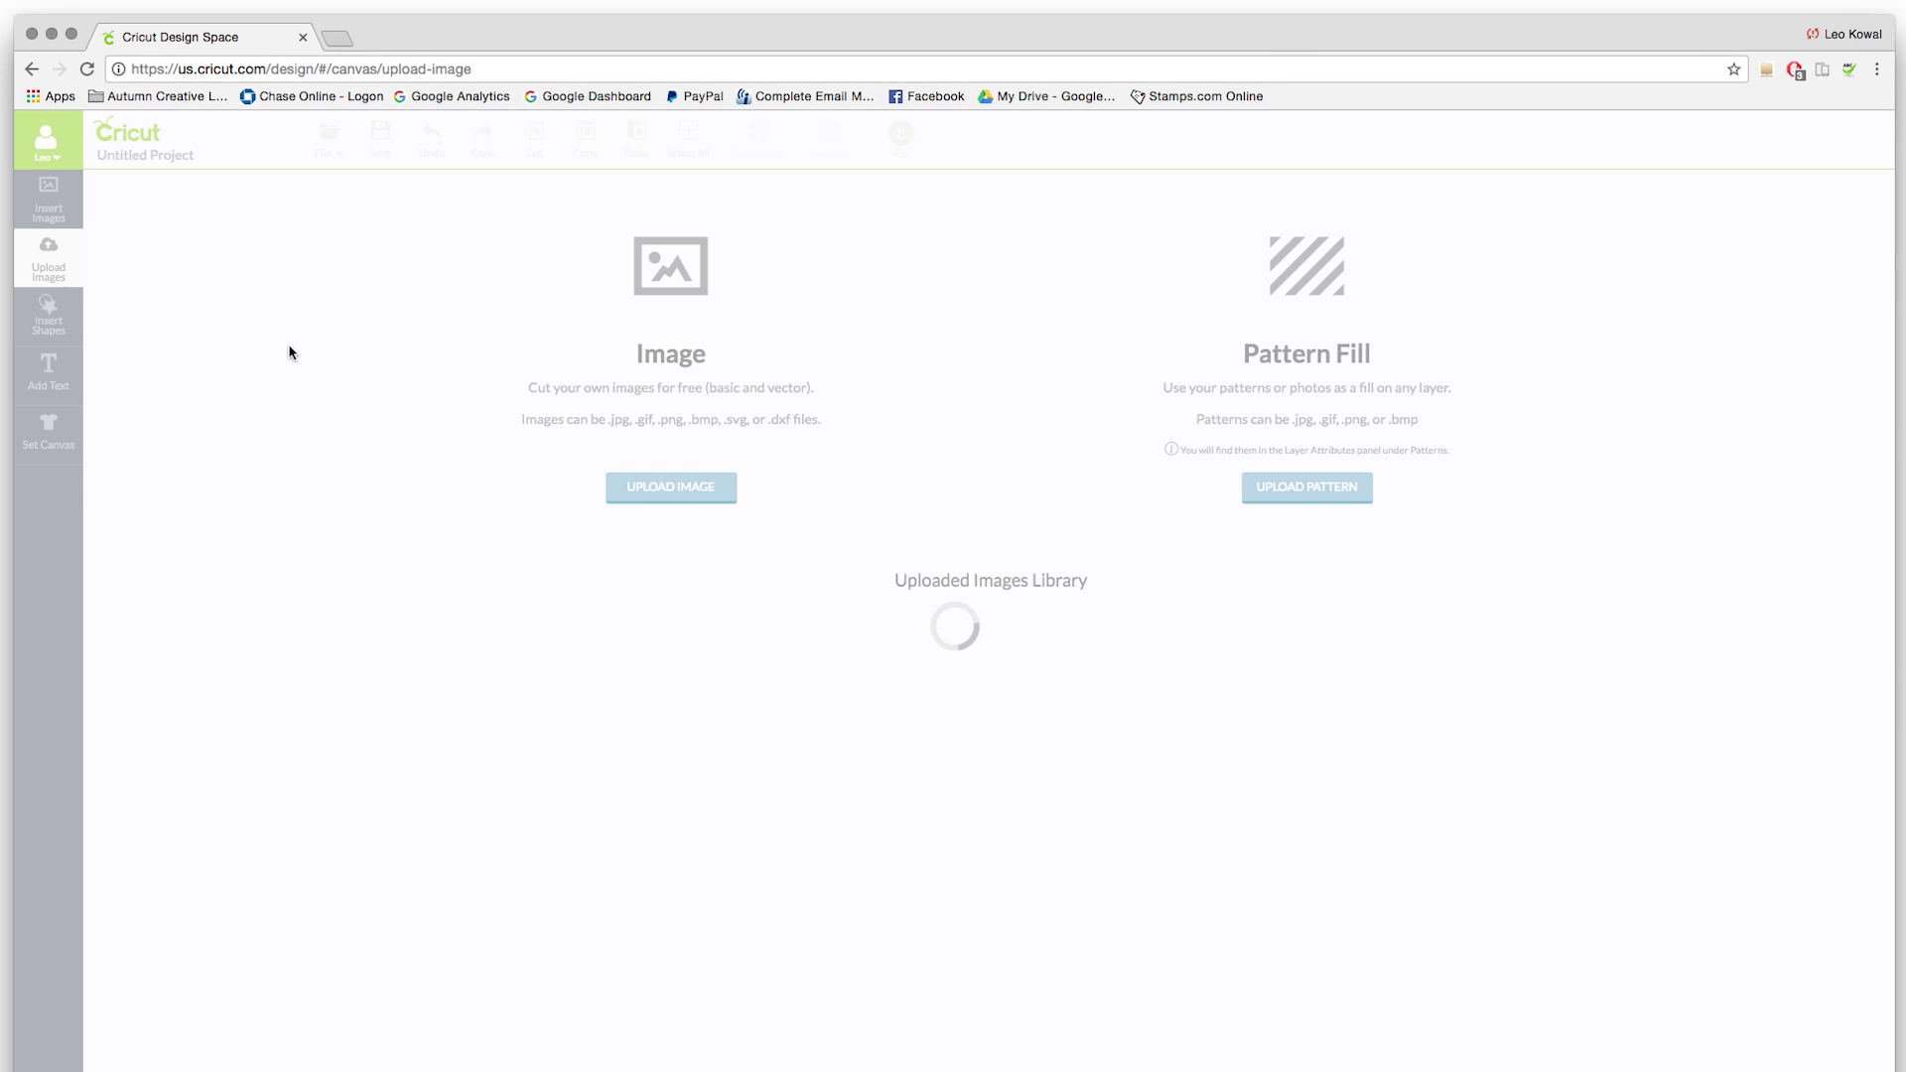
pyautogui.click(672, 493)
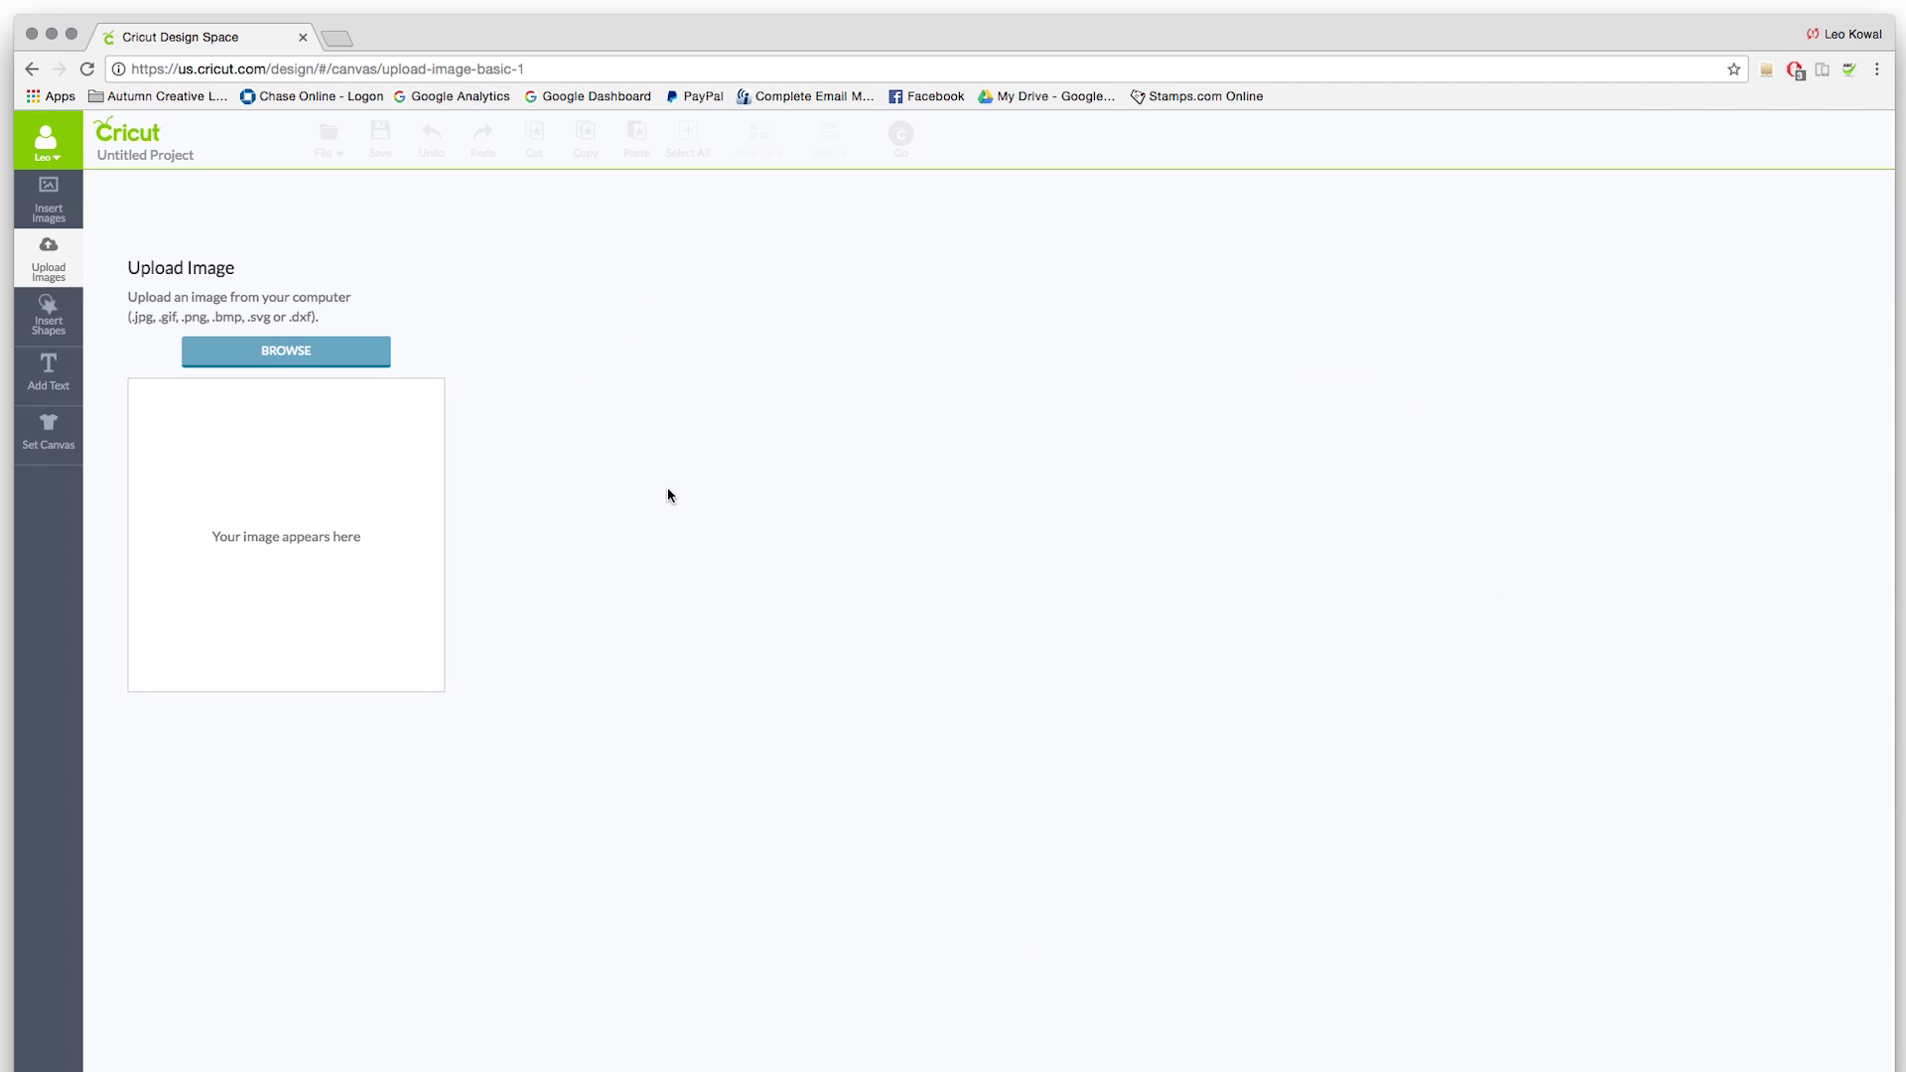
pyautogui.click(279, 353)
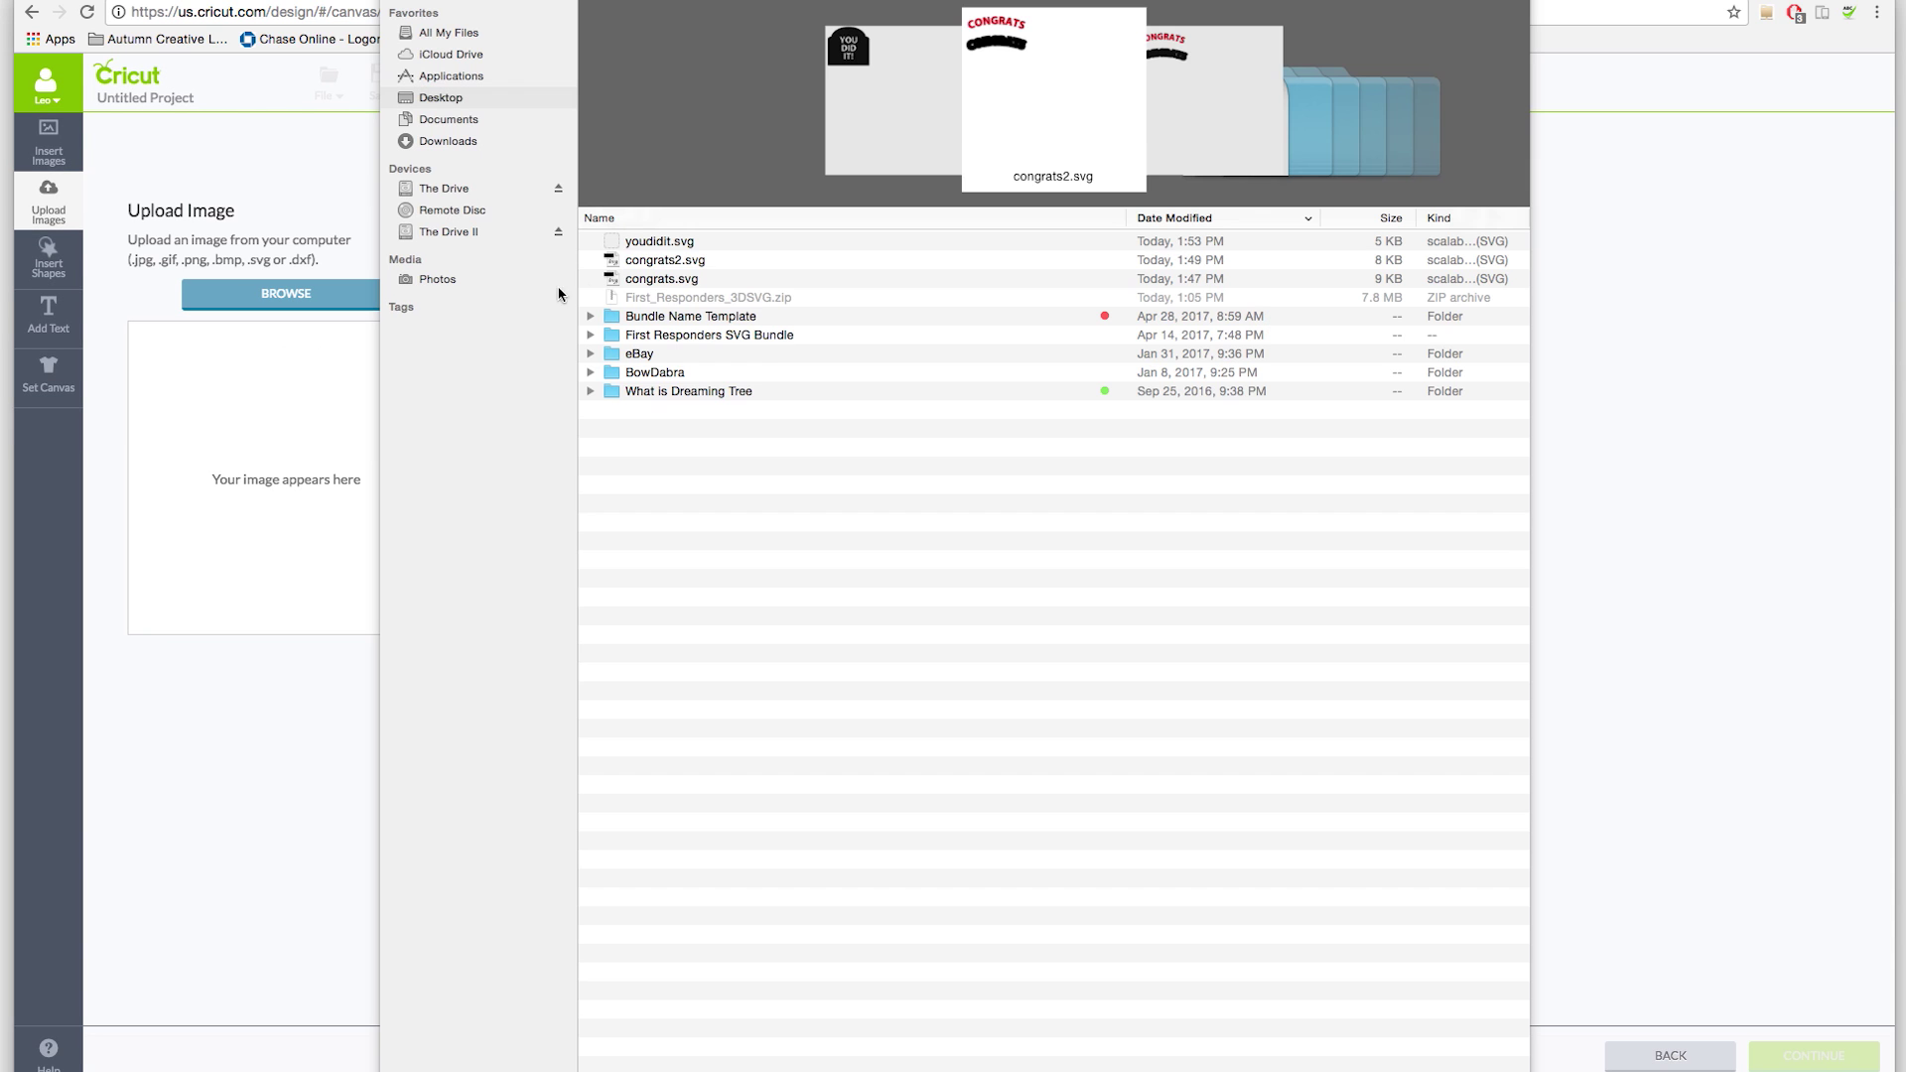
pyautogui.doubleClick(661, 252)
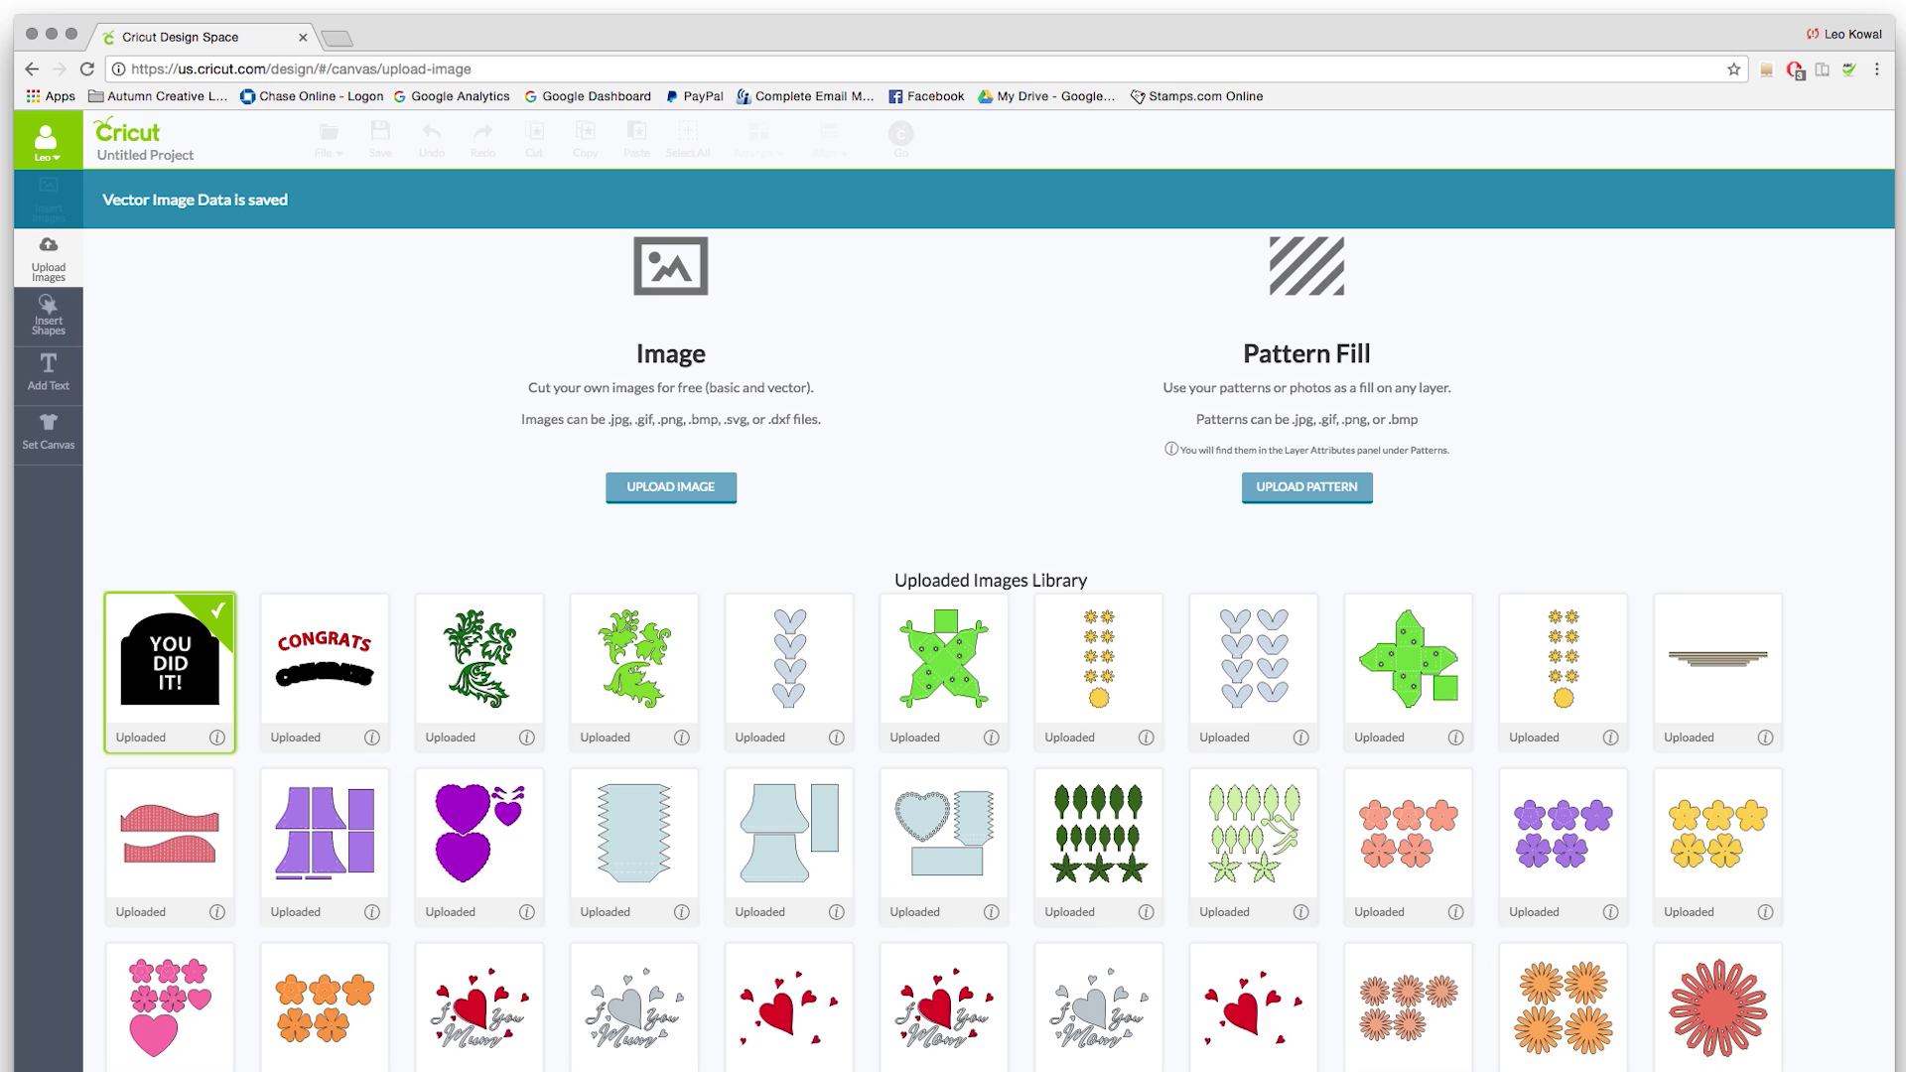
# Arrange the YOU DID IT! panel and the CONGRATS group side by side near the canvas's upper-left corner, with CONGRATS to the right
pyautogui.moveTo(272, 374); pyautogui.dragTo(623, 546)
pyautogui.moveTo(273, 316); pyautogui.dragTo(1003, 389)
pyautogui.moveTo(589, 521); pyautogui.dragTo(387, 390)
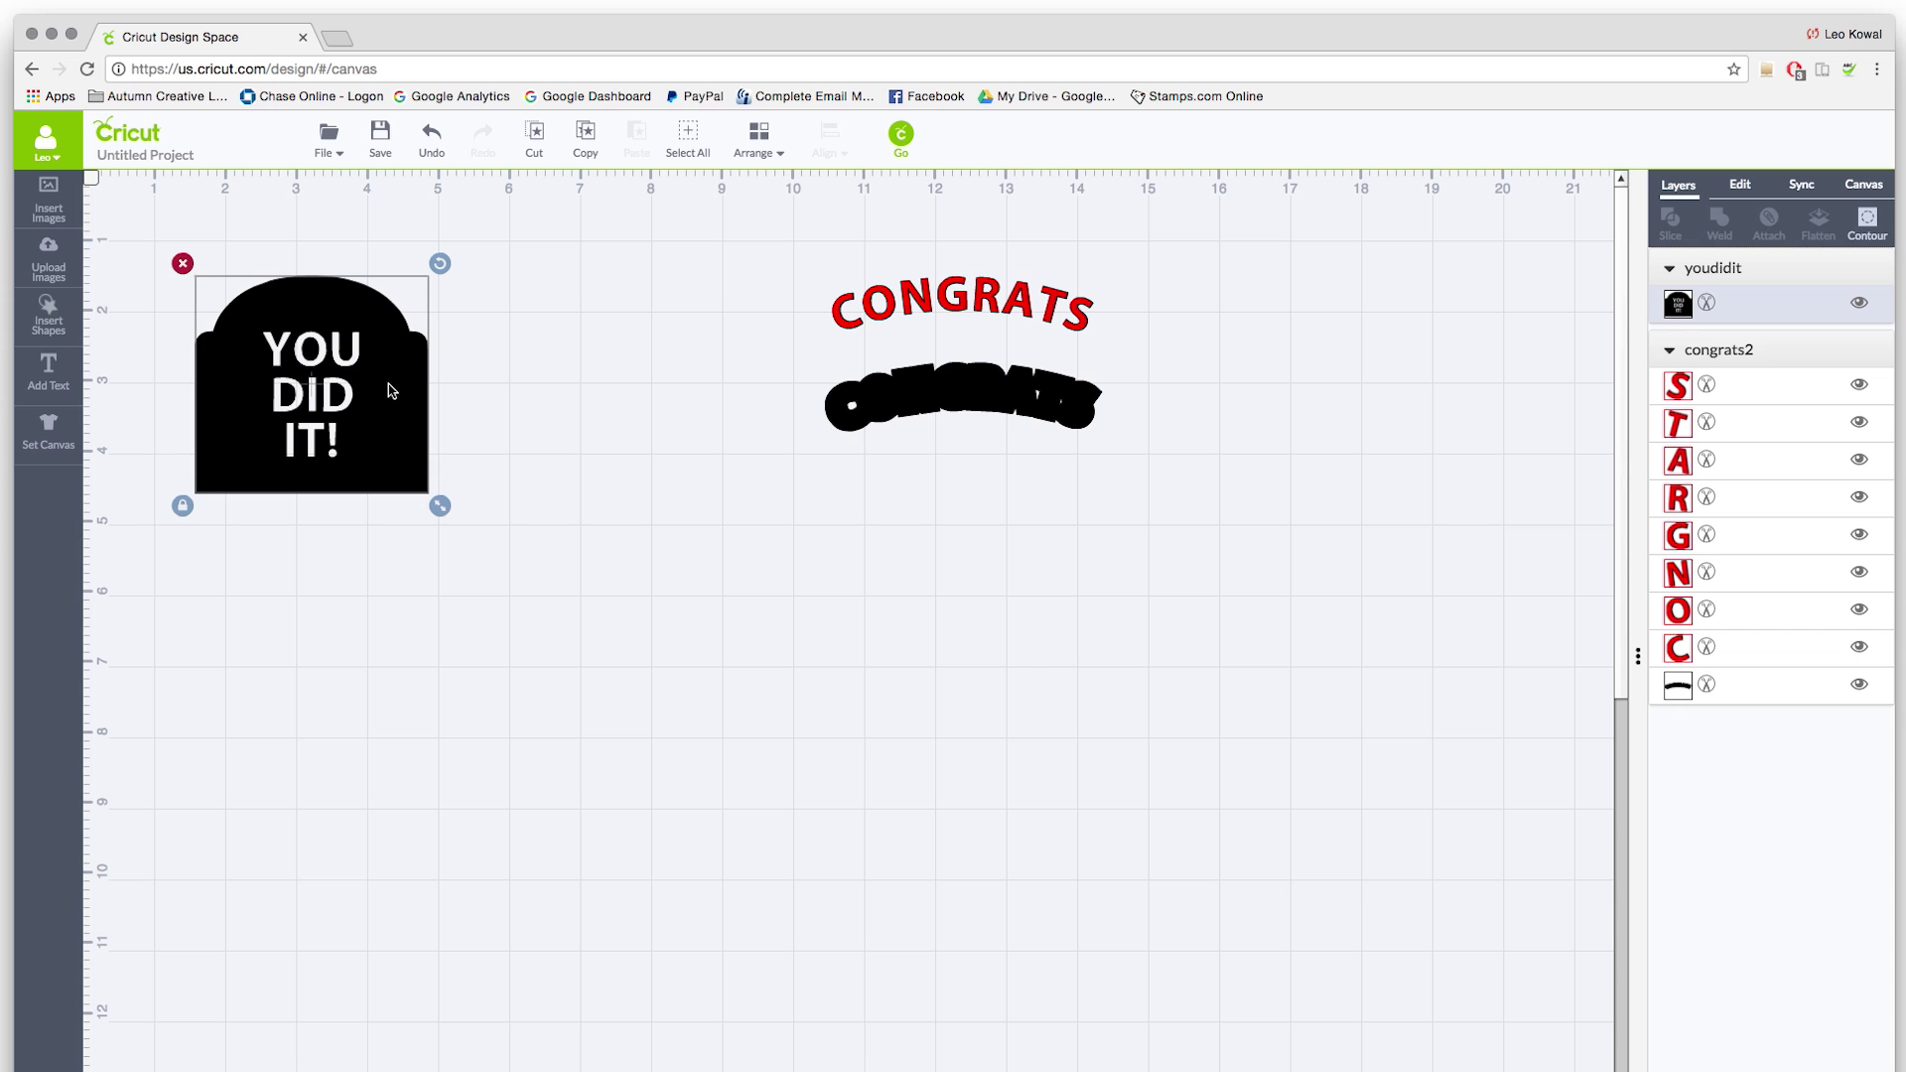
pyautogui.moveTo(1024, 394); pyautogui.dragTo(685, 426)
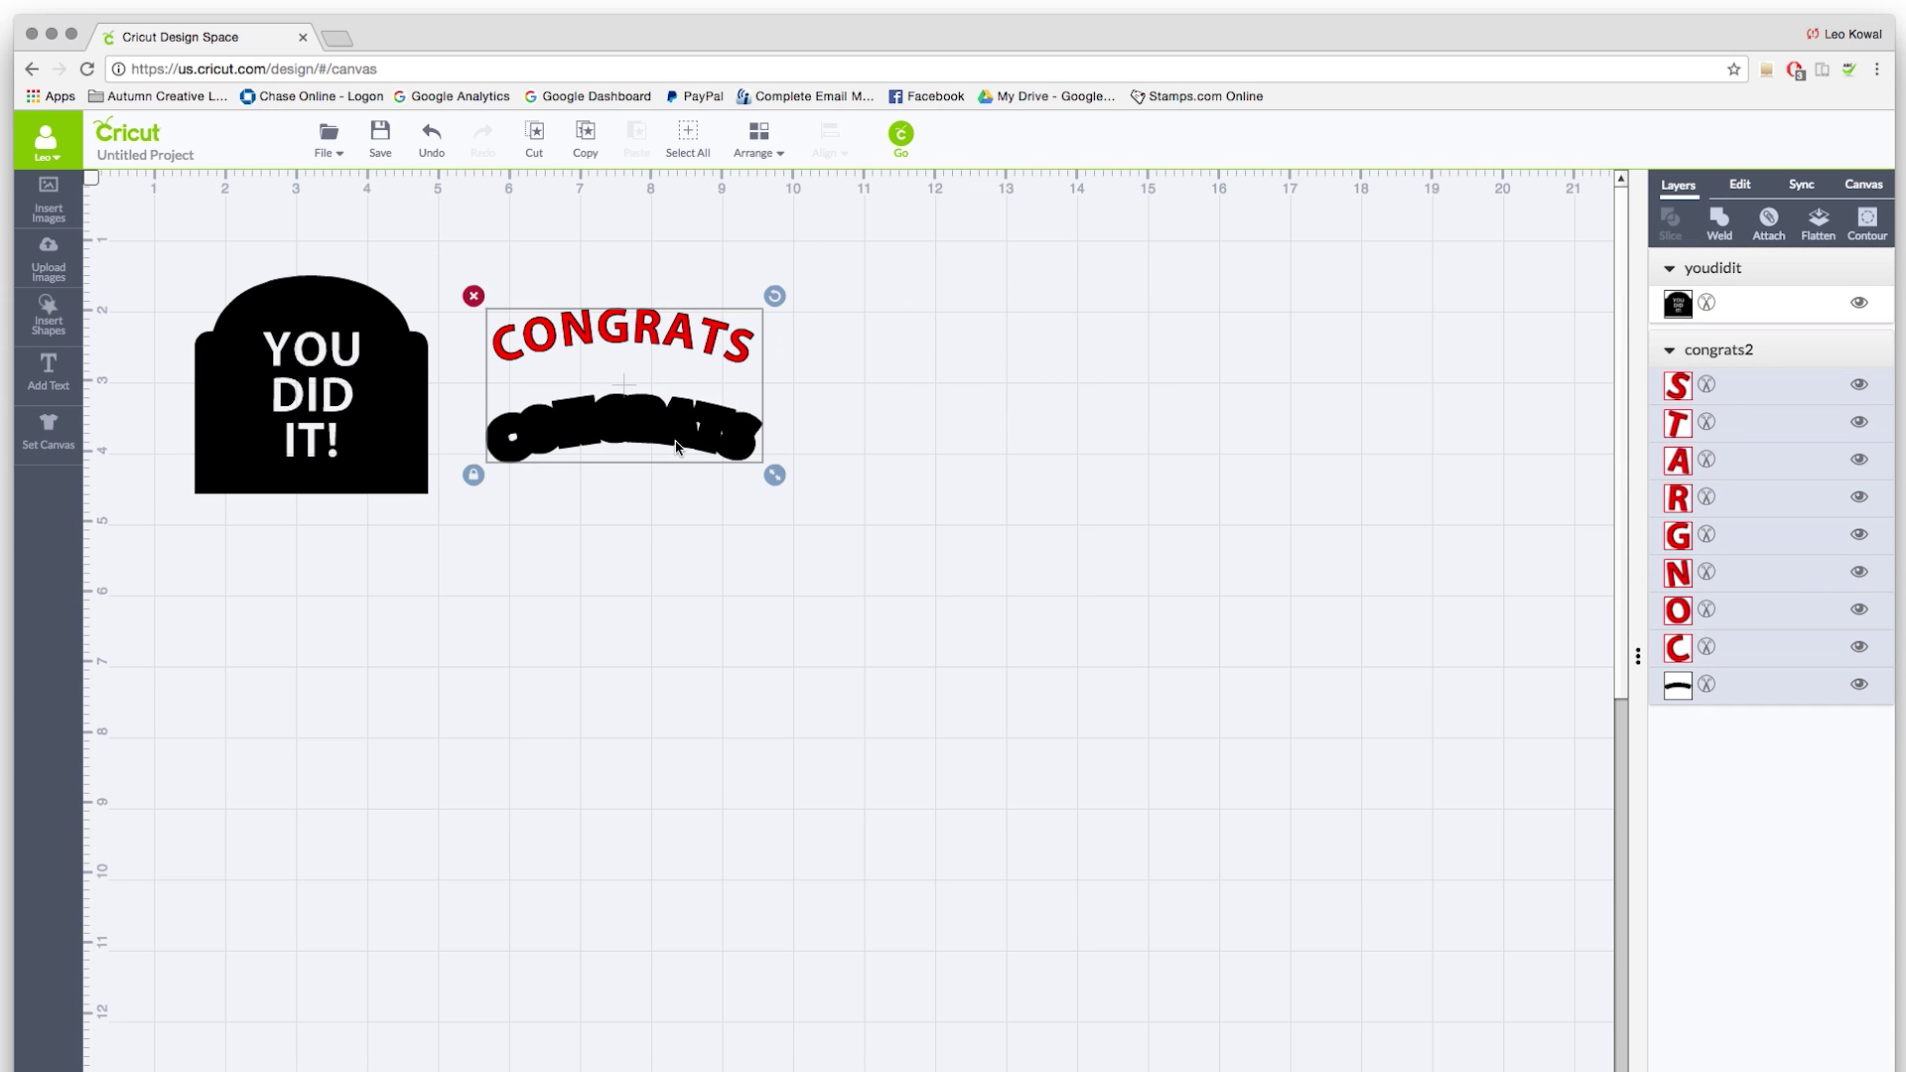